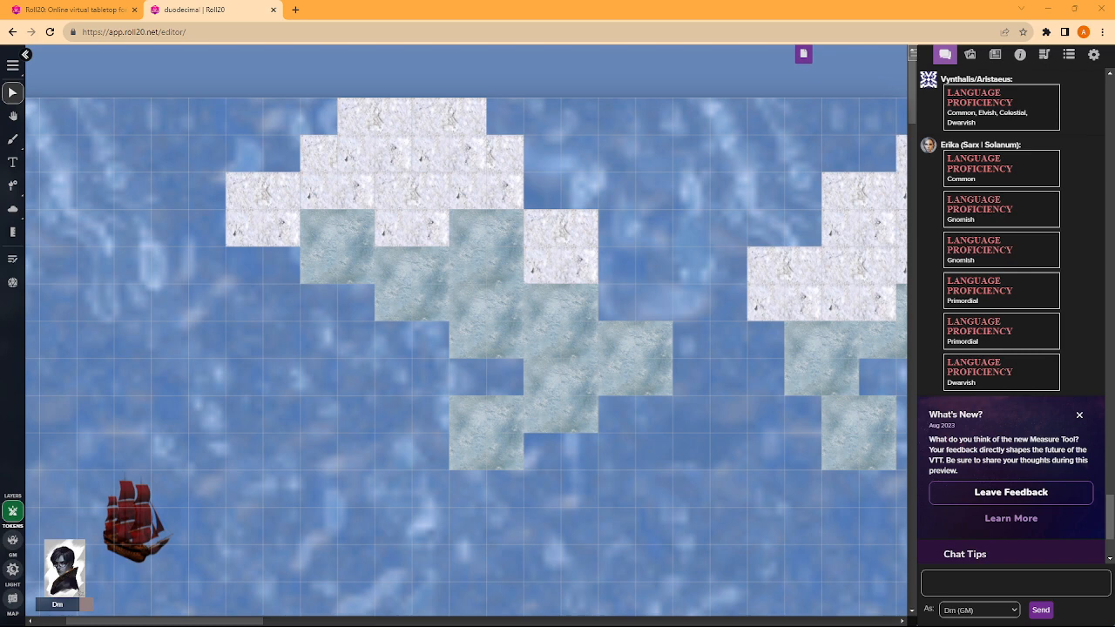
key(Caps_Lock)
key(Caps_Lock)
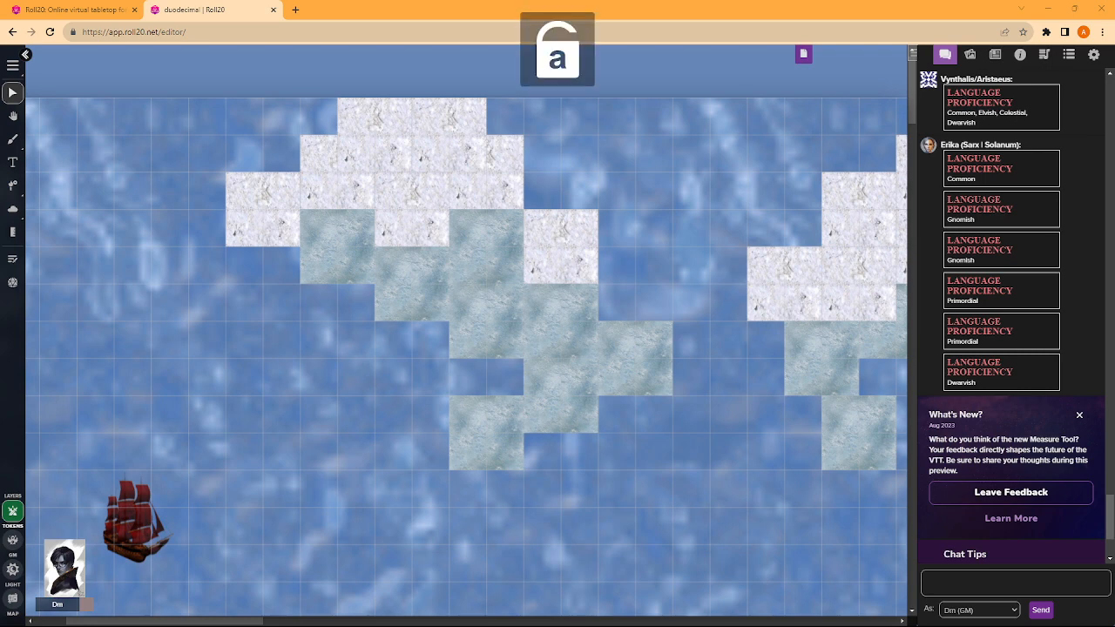
key(Caps_Lock)
key(Caps_Lock)
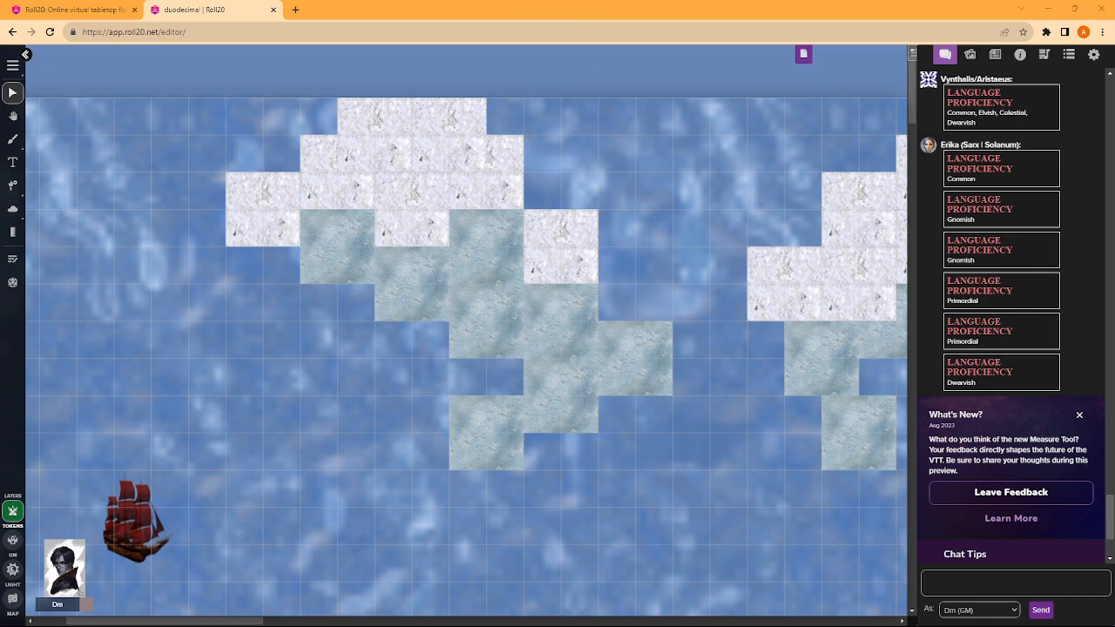
key(Caps_Lock)
key(Caps_Lock)
key(Caps_Lock)
key(Caps_Lock)
key(Caps_Lock)
key(Caps_Lock)
key(Caps_Lock)
- Start playing the Yasen playlist from the jukebox
click(1043, 54)
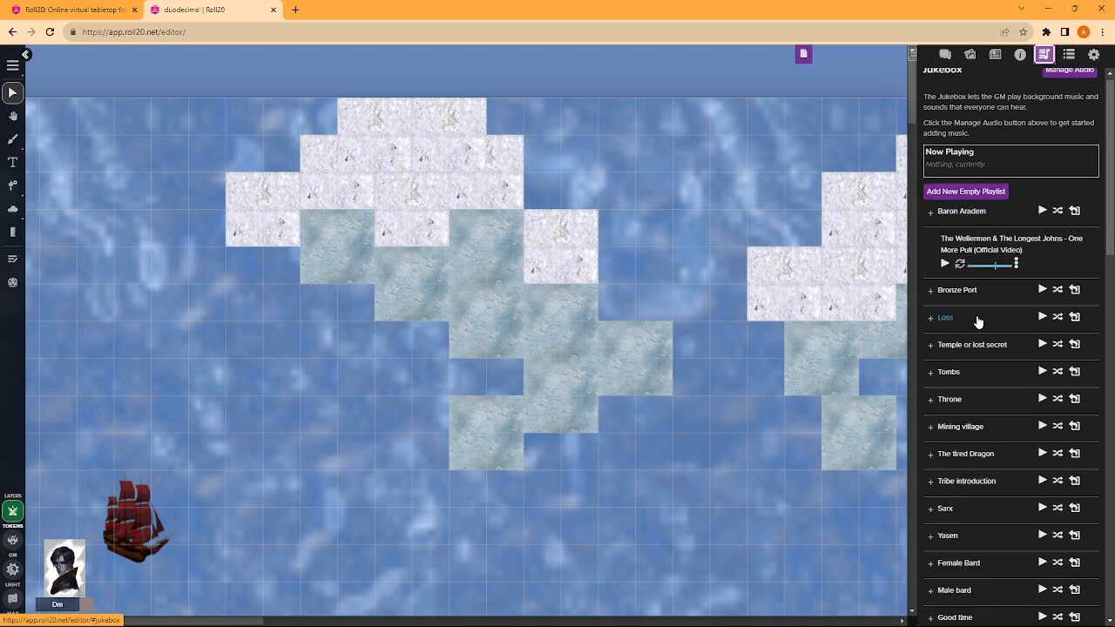
scroll(967, 252, down, 3)
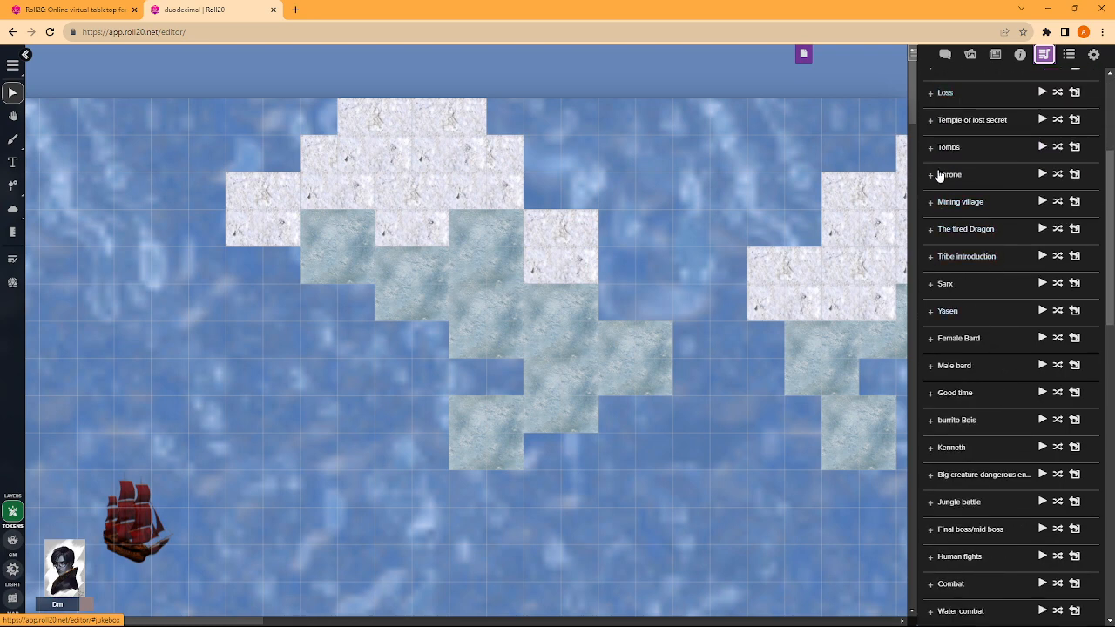
scroll(937, 218, down, 2)
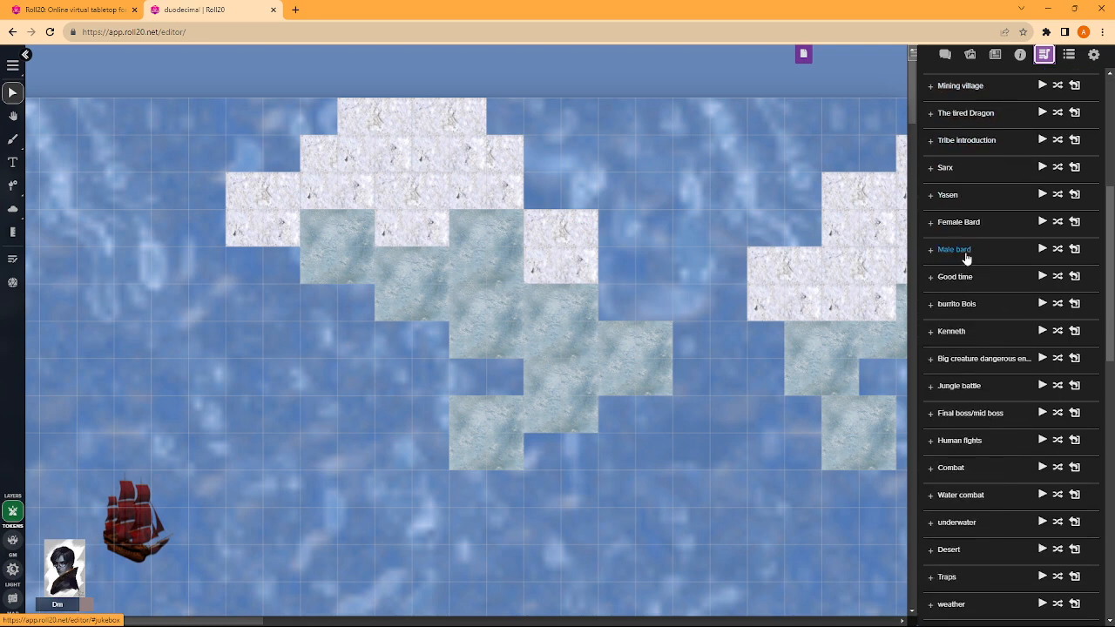
click(1042, 195)
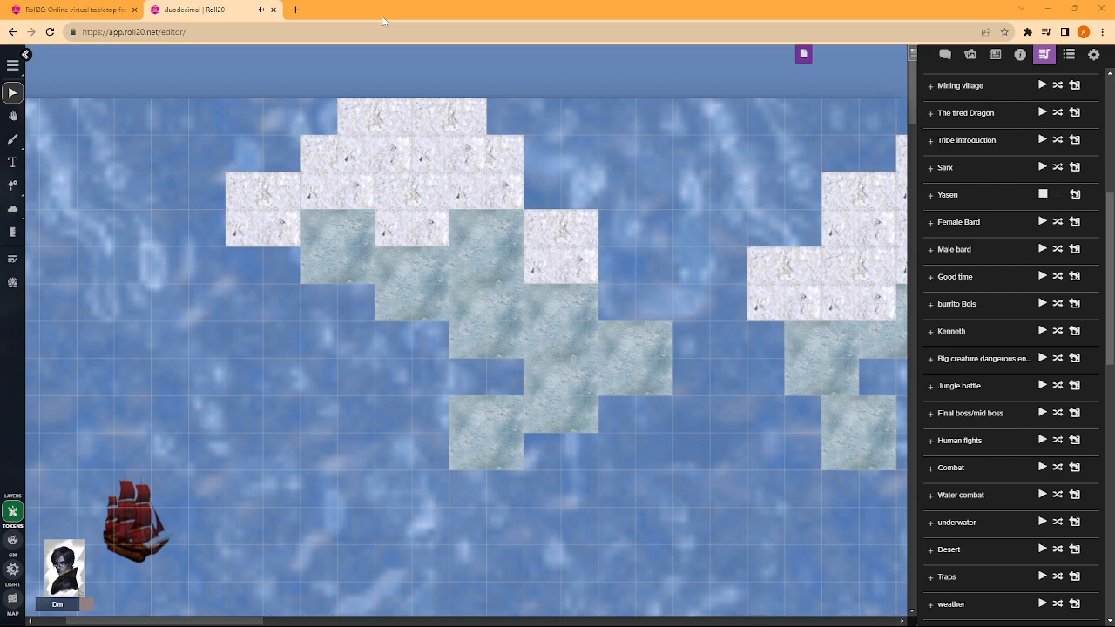
- Look over the full extent of the Duodecimal world map with the page zoom at 100%
scroll(539, 214, down, 3)
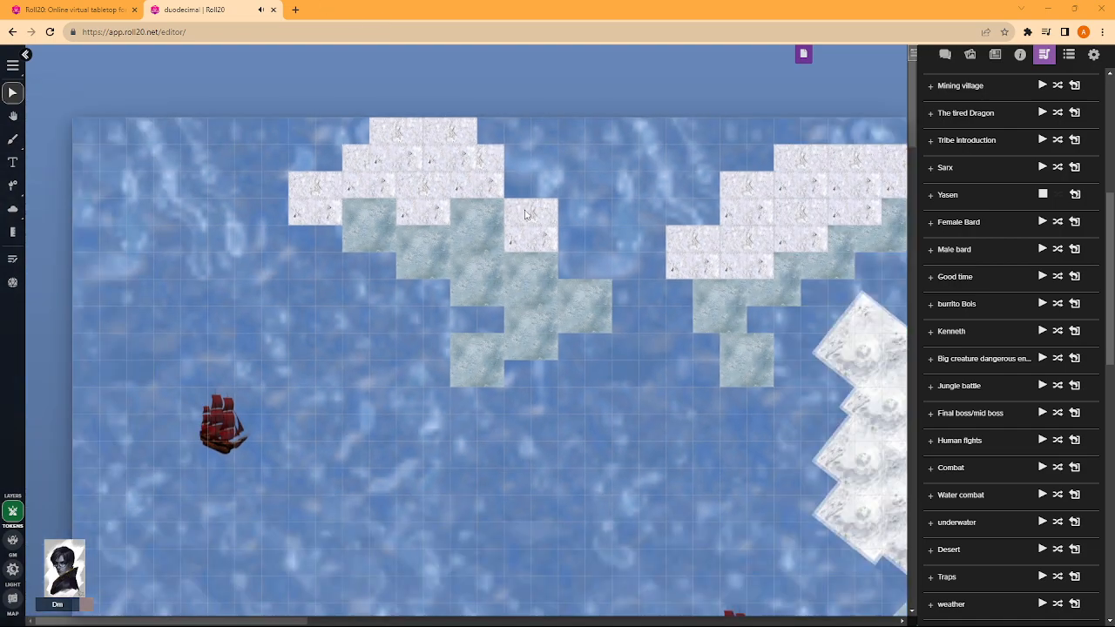
scroll(533, 214, down, 5)
scroll(740, 235, down, 3)
scroll(637, 217, down, 4)
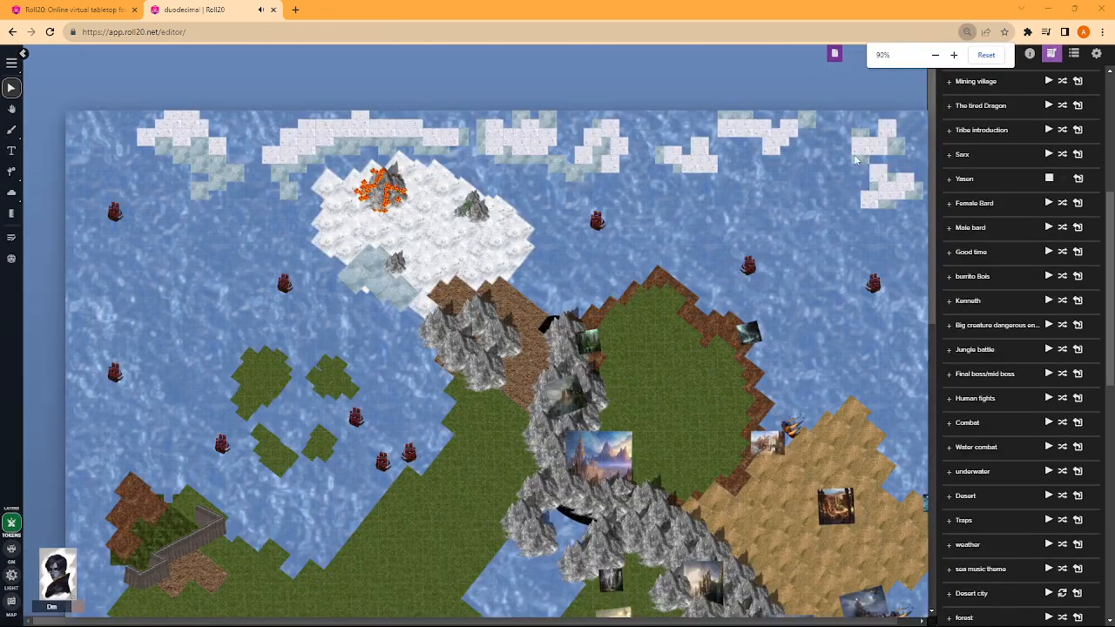
click(954, 55)
scroll(463, 215, down, 7)
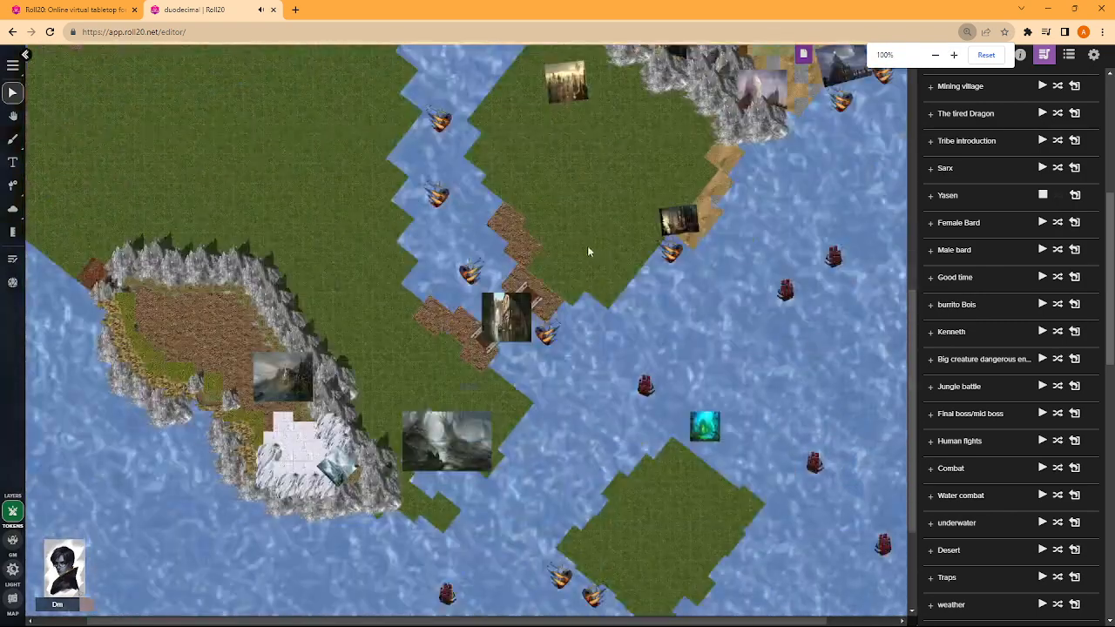
scroll(514, 236, down, 5)
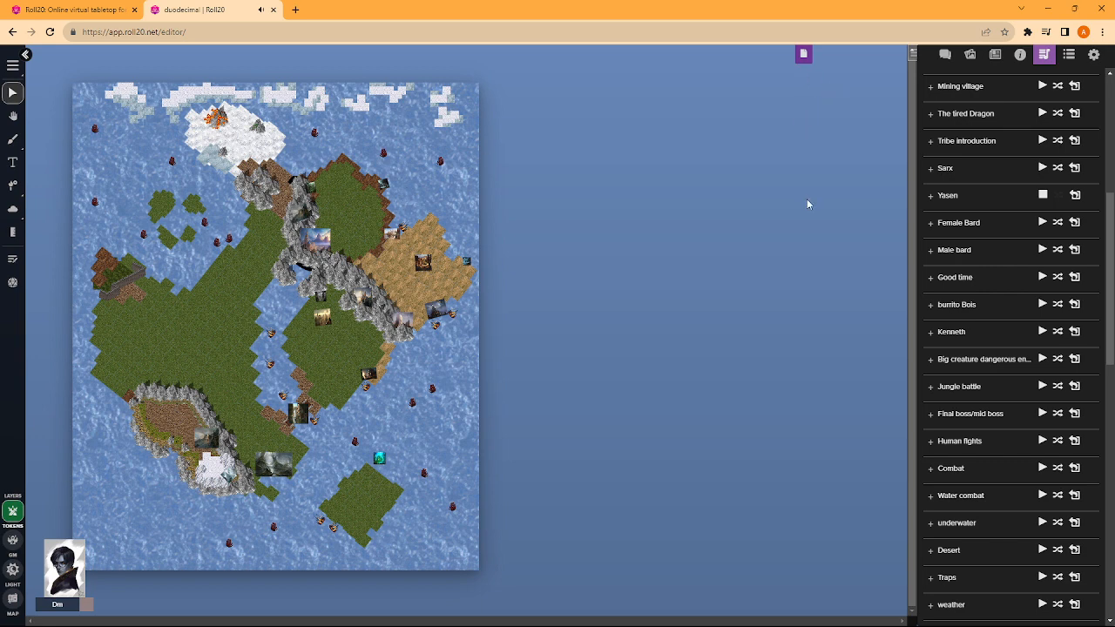
- Show the text chat and examine the world map's regions, from the northern ice and volcano down to the southern islands
click(945, 54)
scroll(508, 288, up, 3)
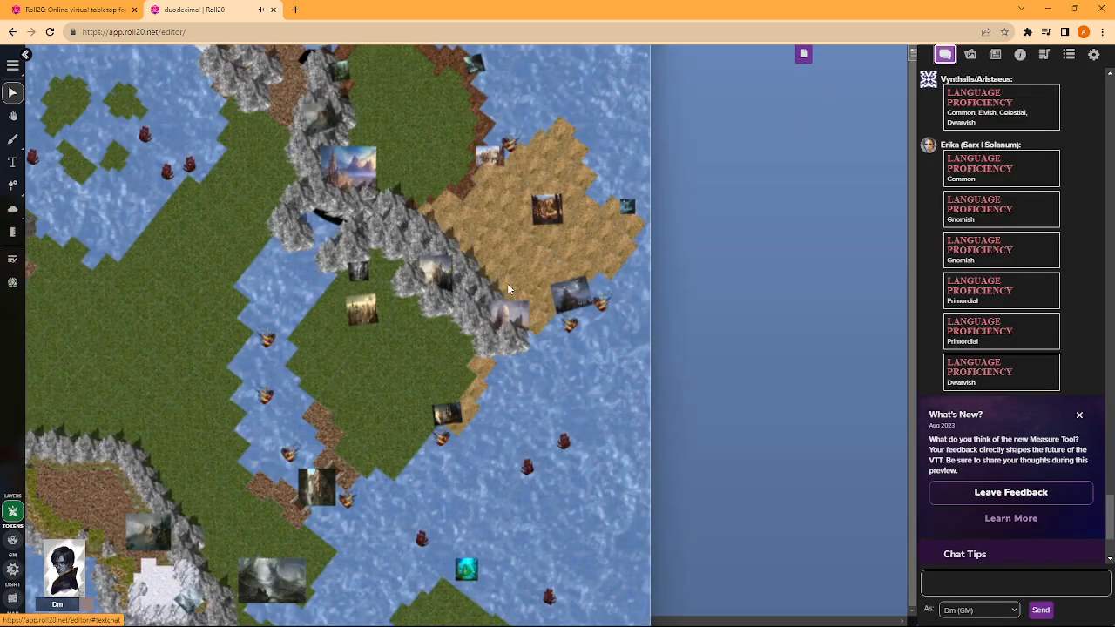
scroll(509, 288, down, 3)
scroll(413, 244, up, 3)
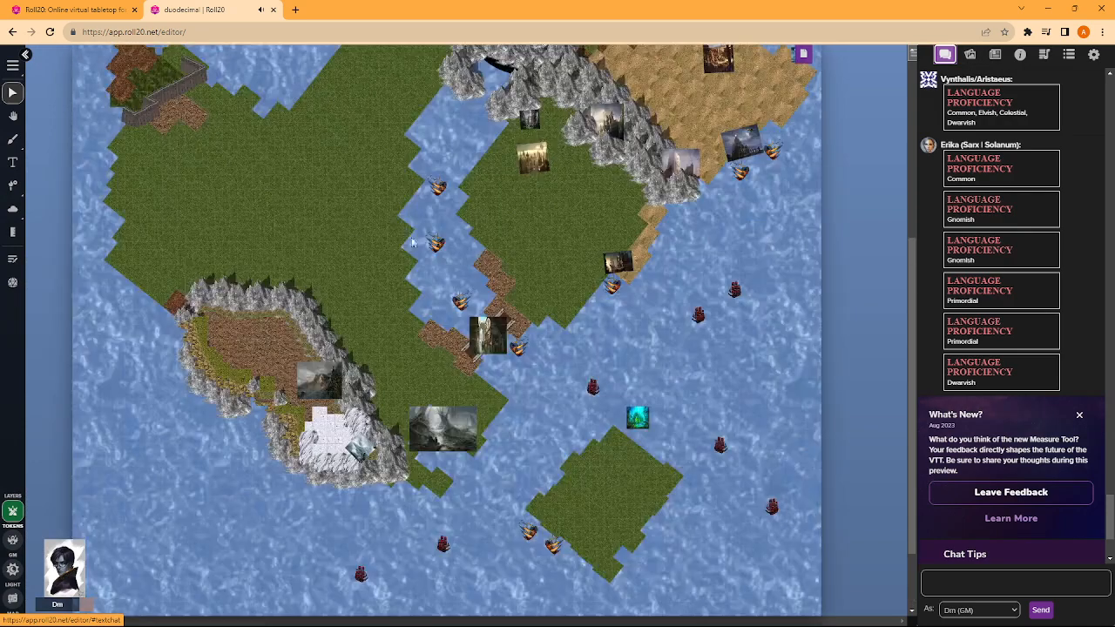
scroll(413, 244, down, 3)
scroll(427, 249, up, 3)
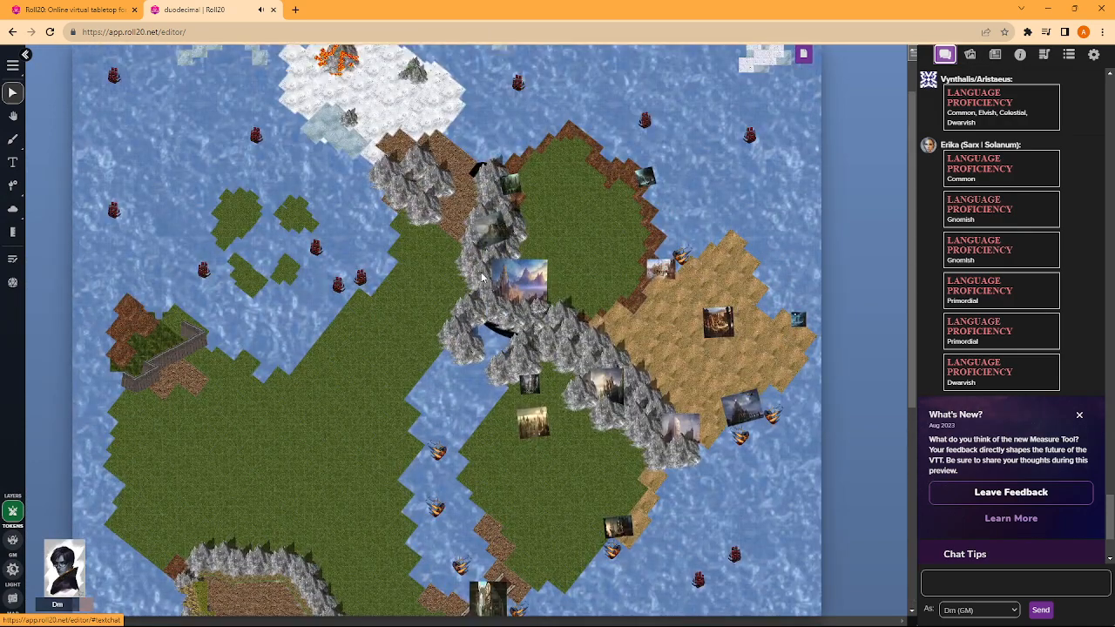
scroll(482, 277, up, 1)
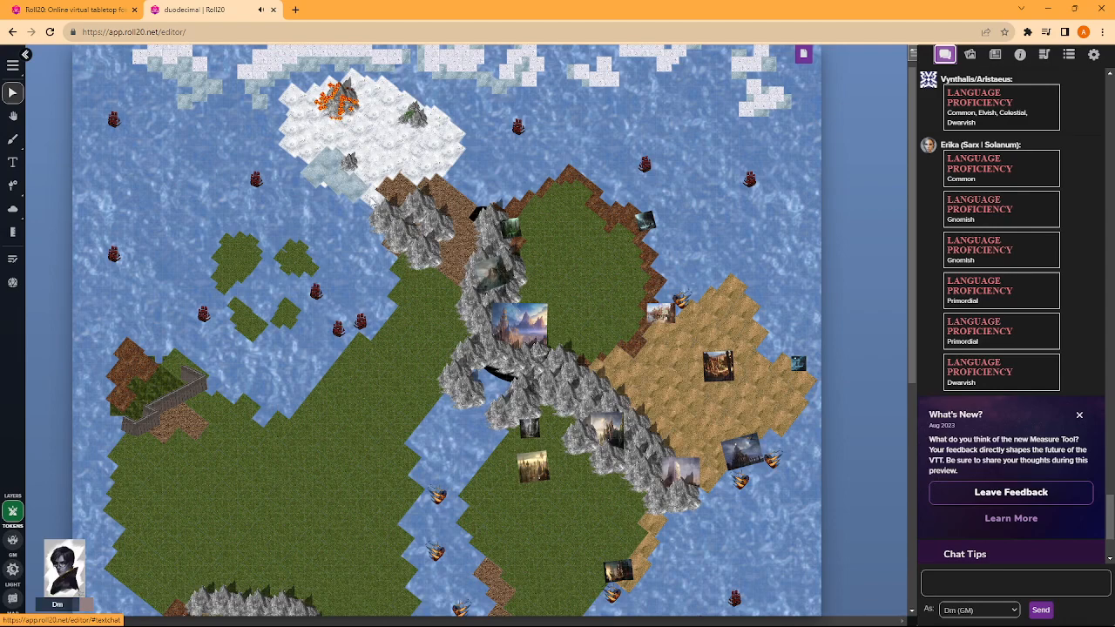
scroll(372, 202, up, 2)
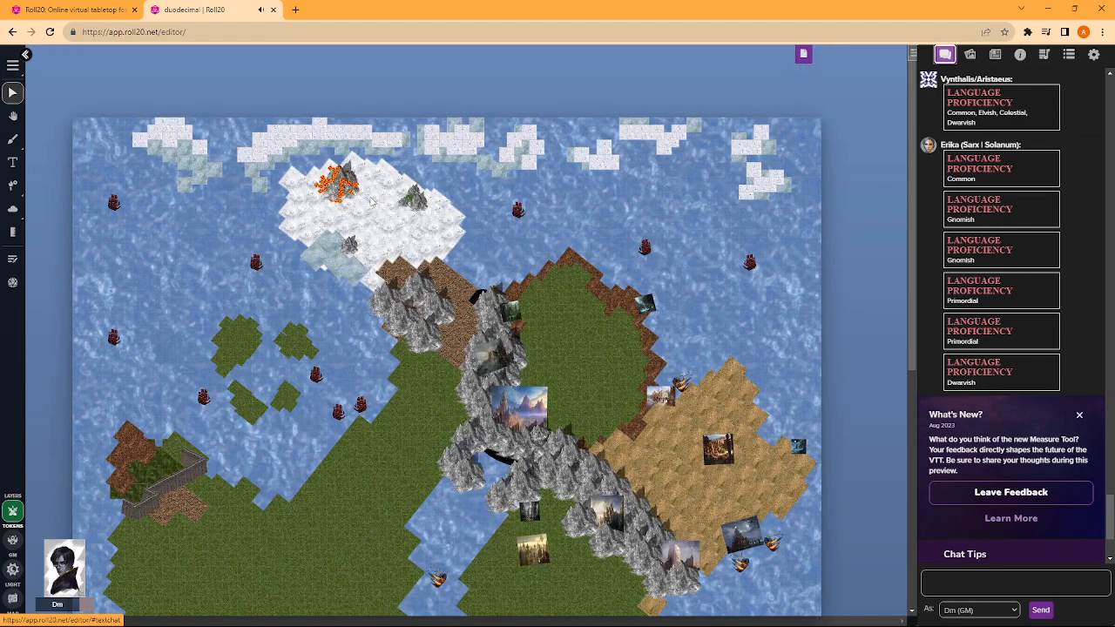
scroll(294, 185, down, 3)
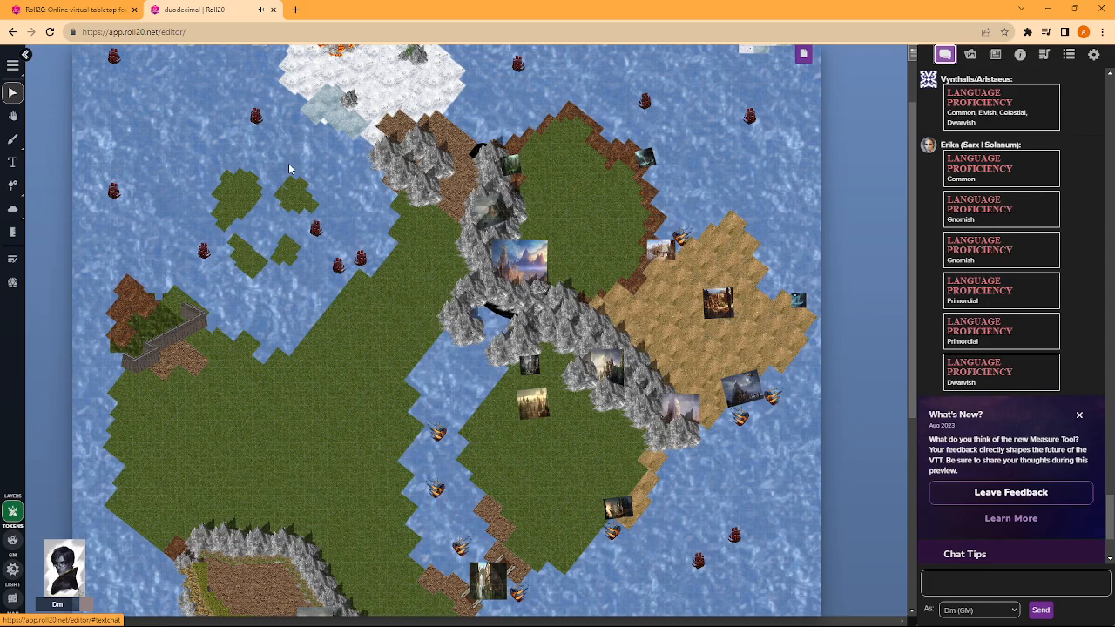
scroll(290, 171, down, 1)
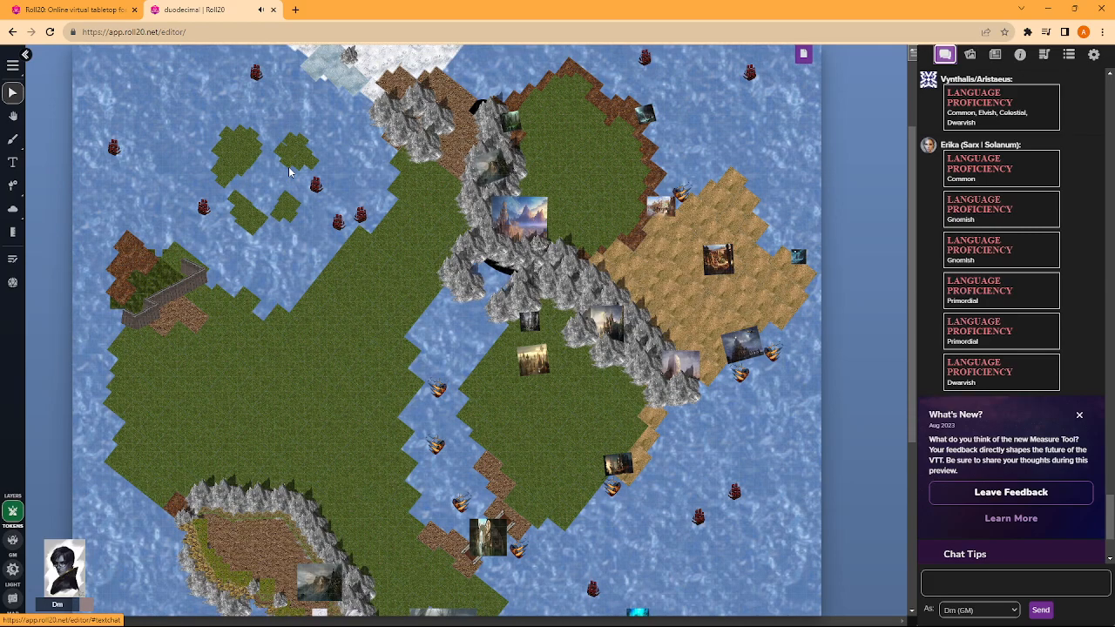
scroll(359, 169, down, 3)
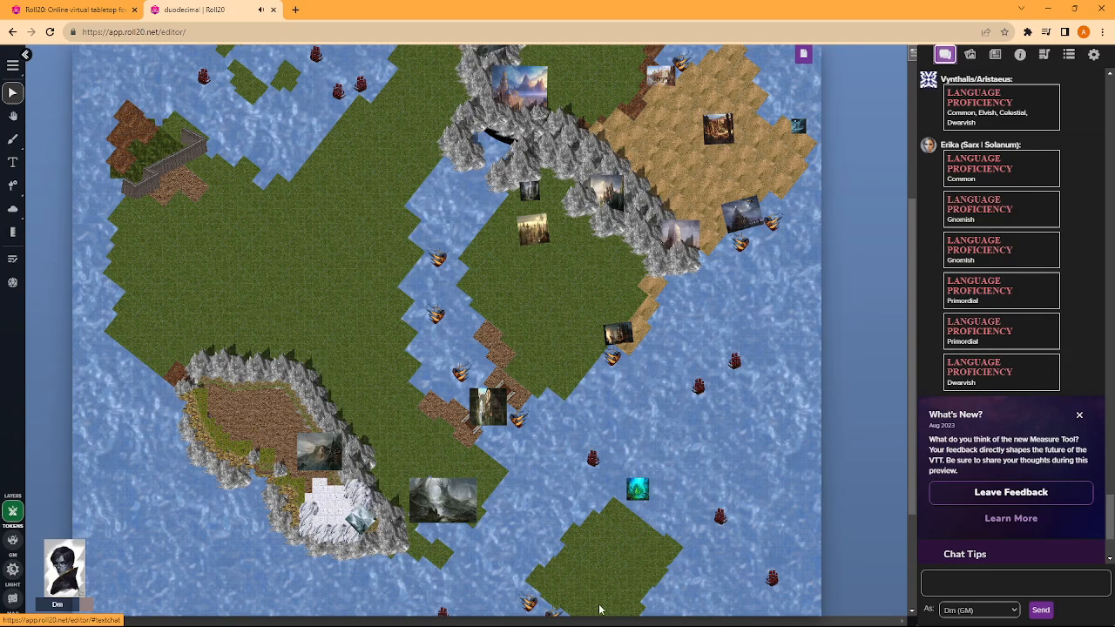
- Bring up Dungeondraft's start screen, and minimise it to return to the Roll20 world map
mouse_move(615, 621)
mouse_move(675, 614)
click(614, 559)
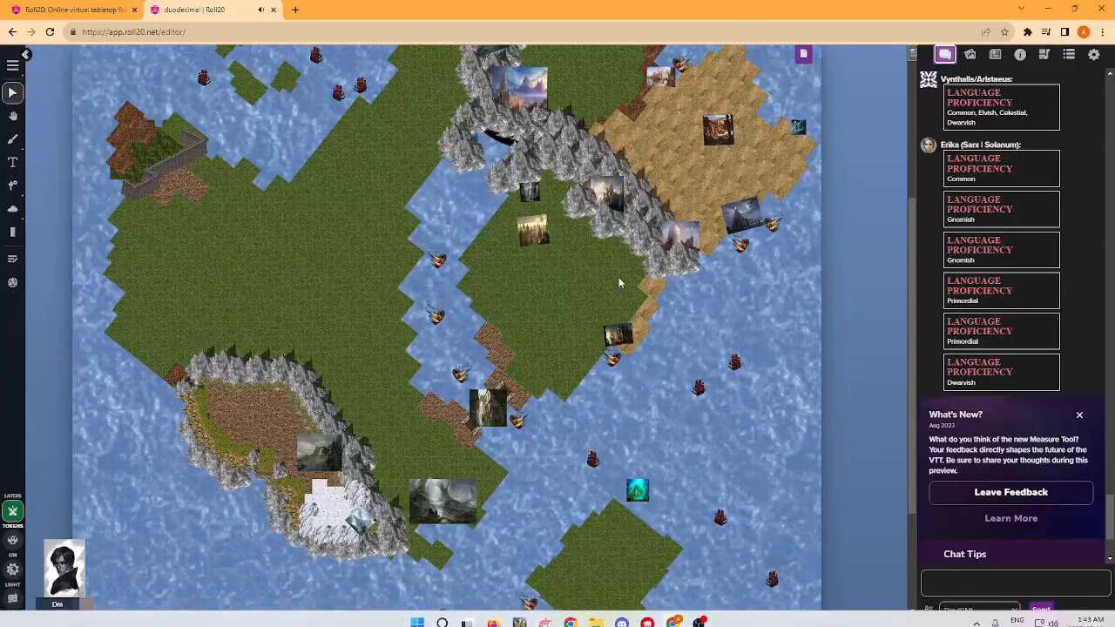
mouse_move(575, 622)
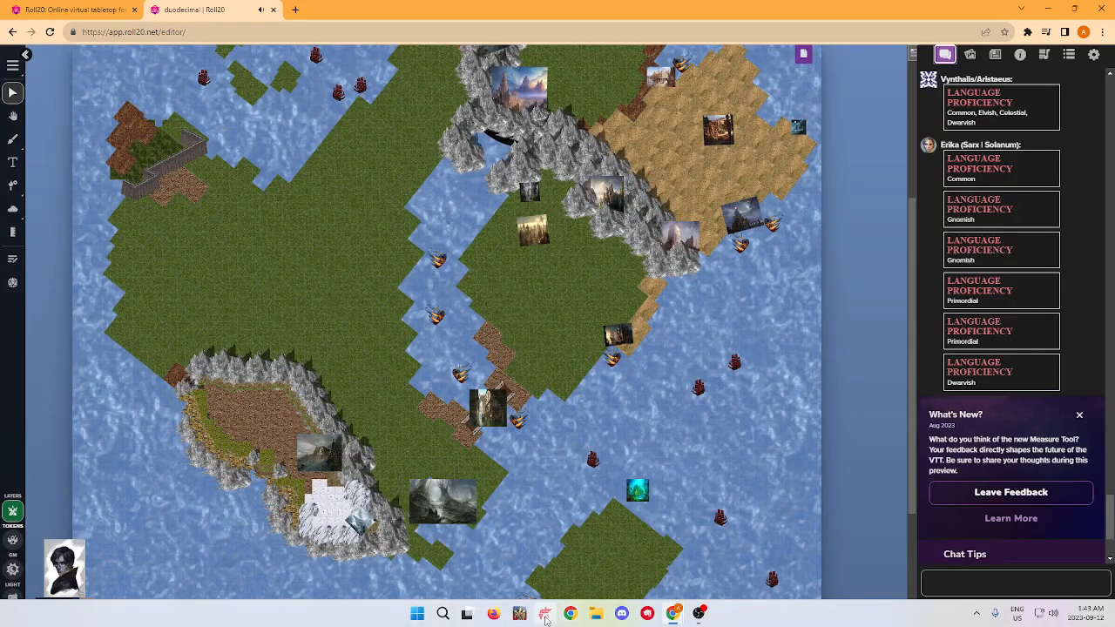
click(545, 614)
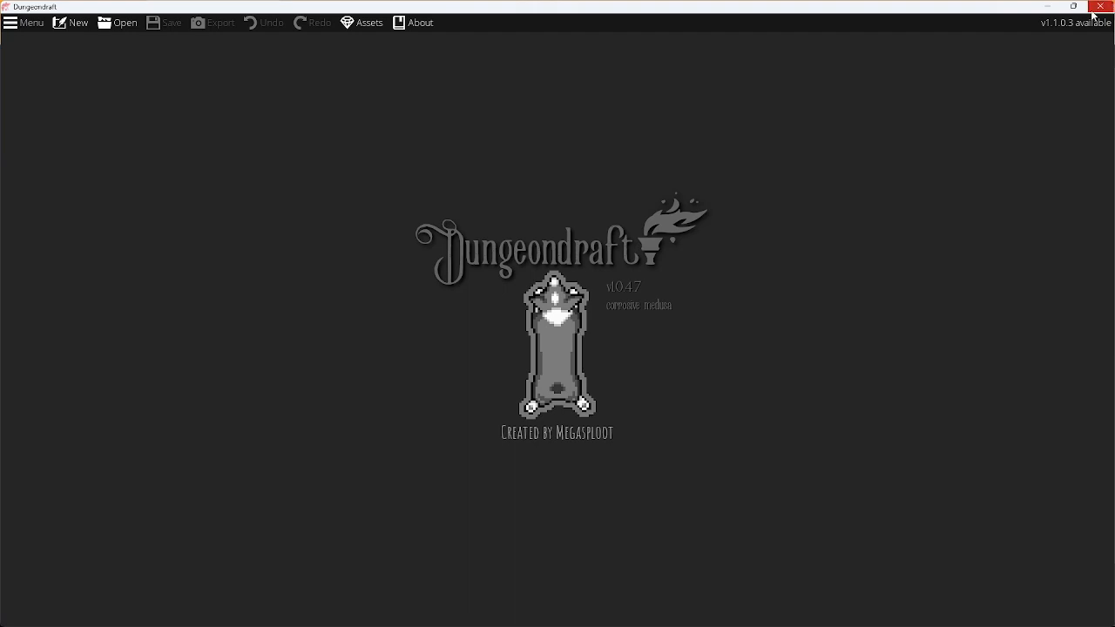
click(1048, 6)
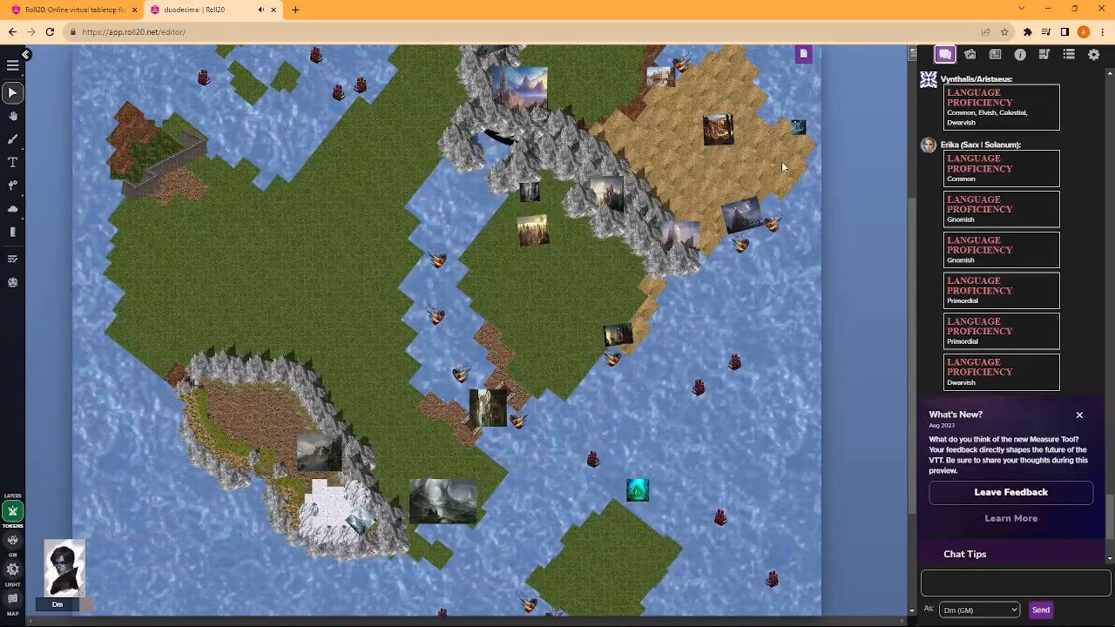
- Add a new blank page at the front of the page list and open it
click(803, 54)
scroll(349, 178, down, 5)
scroll(347, 183, down, 8)
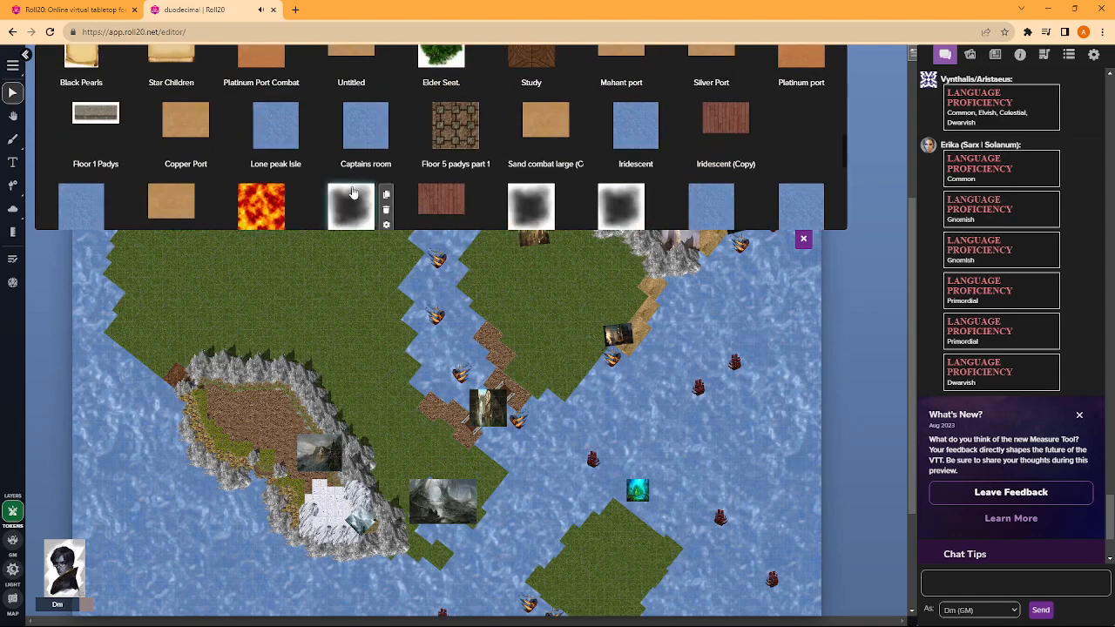
scroll(257, 189, up, 3)
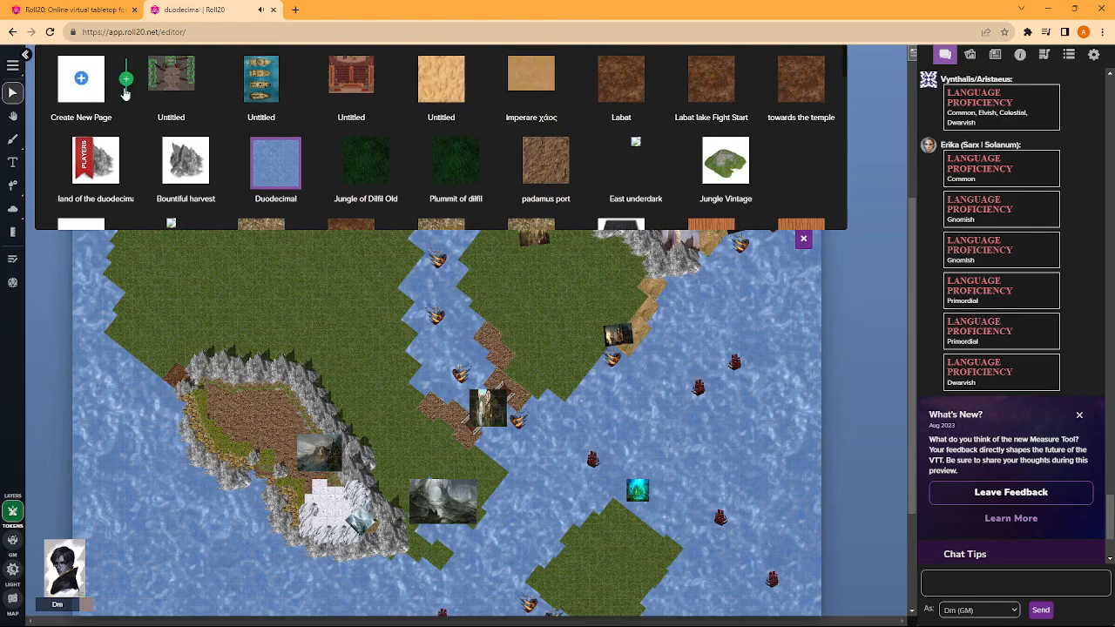
click(126, 80)
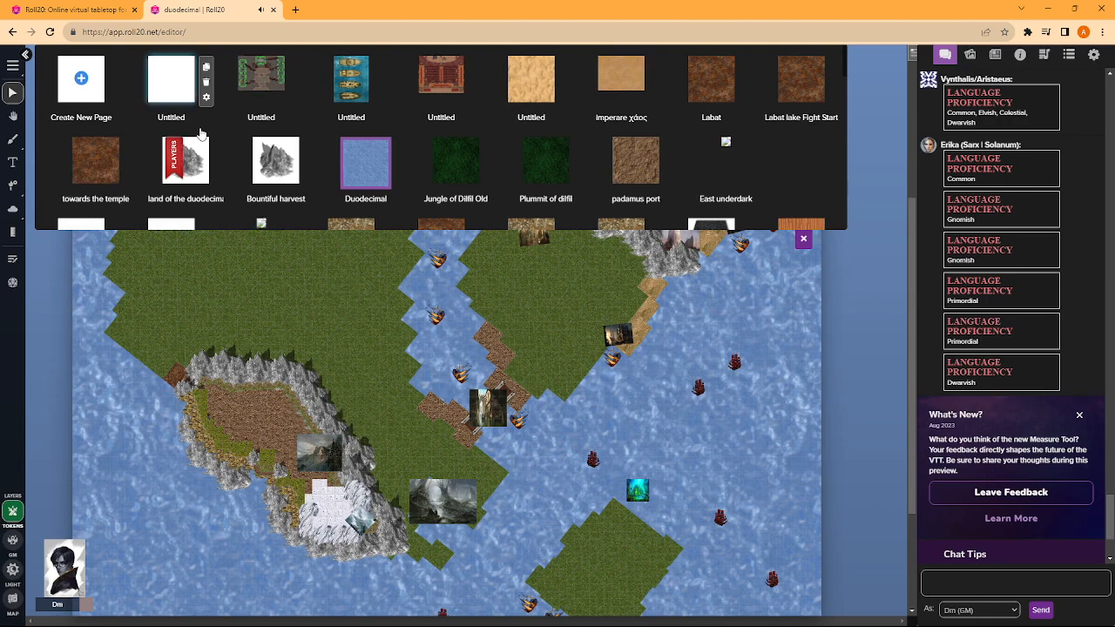
click(170, 80)
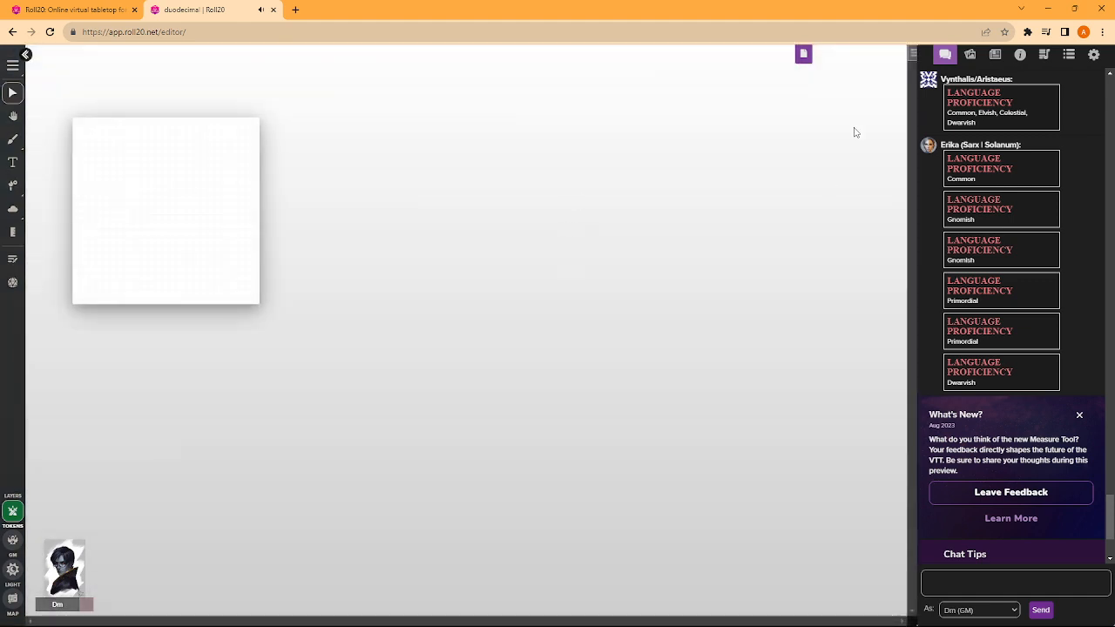
key(ctrl+plus)
key(ctrl+plus)
key(ctrl+plus)
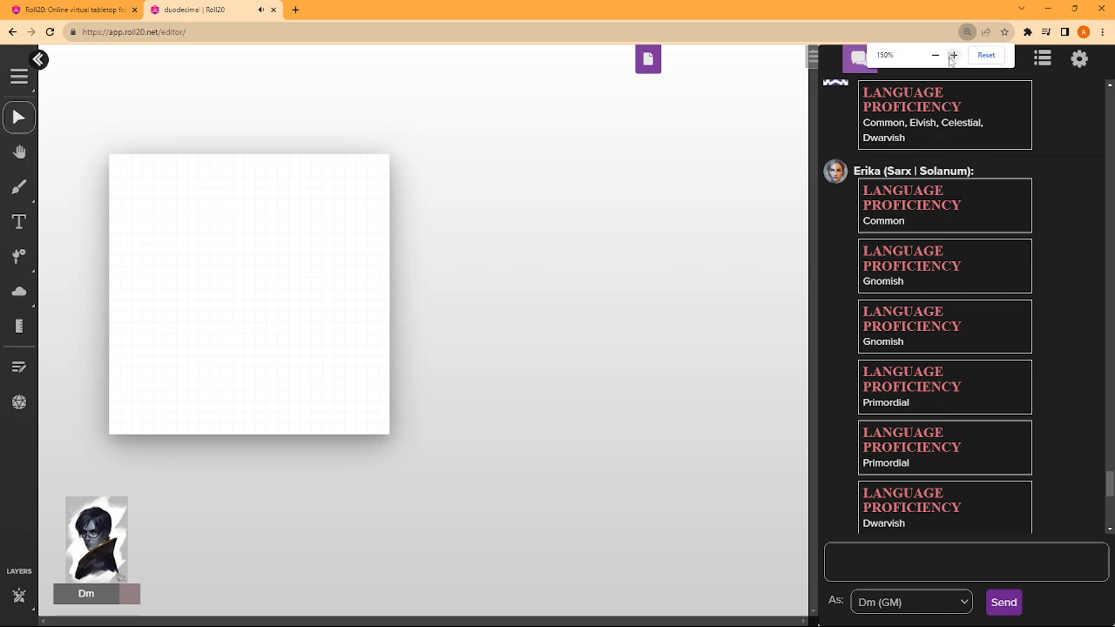
click(953, 57)
click(953, 58)
click(935, 57)
click(936, 57)
click(936, 57)
click(935, 56)
click(935, 57)
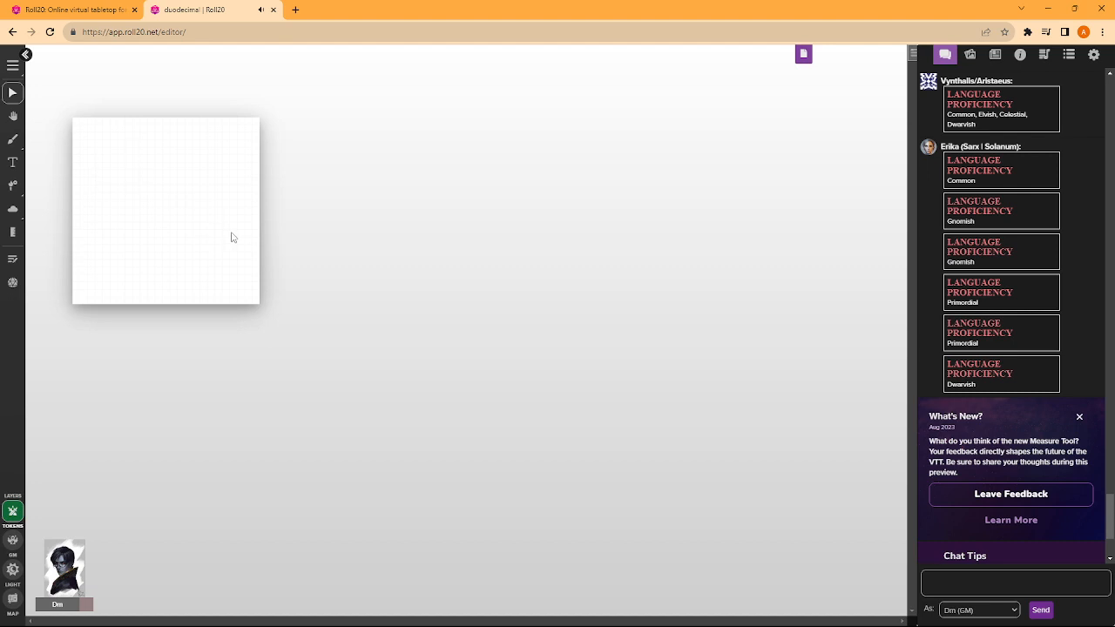
scroll(217, 228, up, 5)
scroll(291, 269, up, 2)
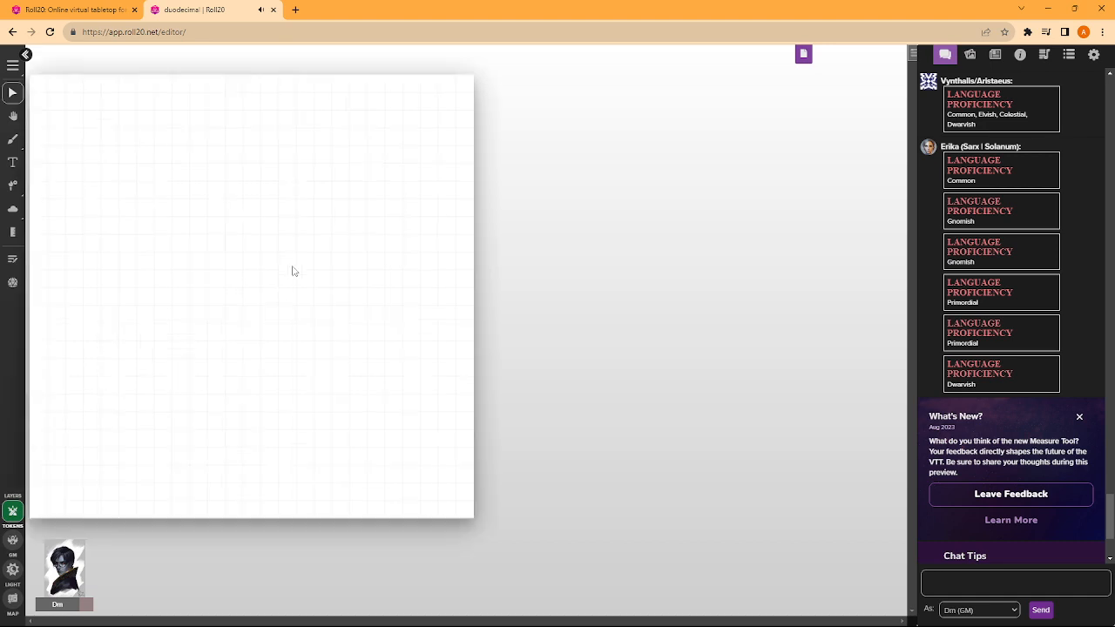
click(969, 54)
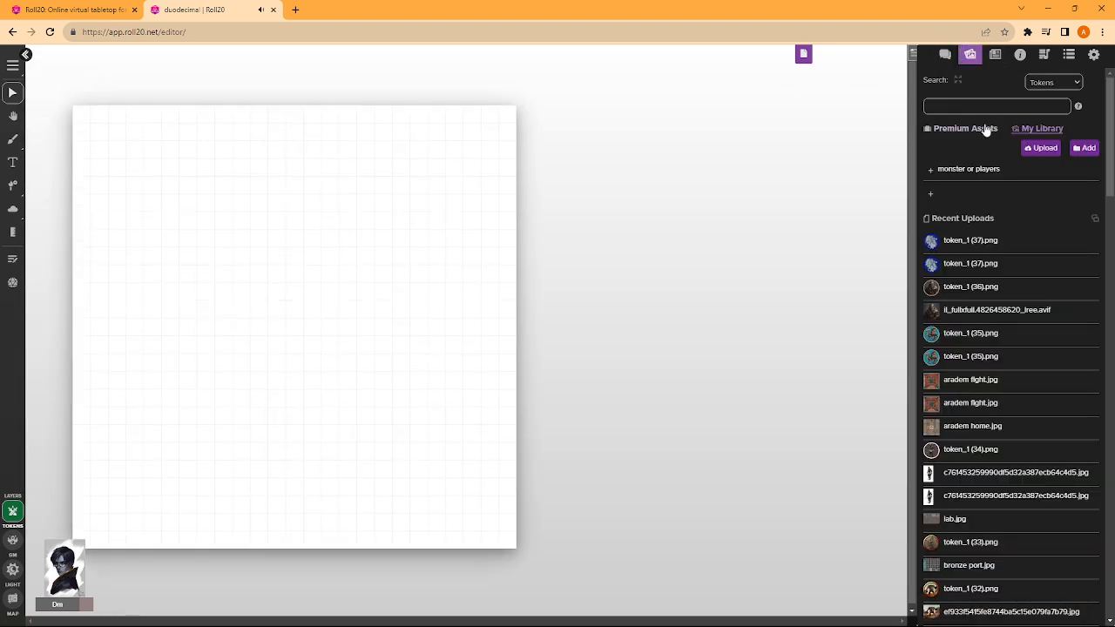
click(931, 108)
key(Caps_Lock)
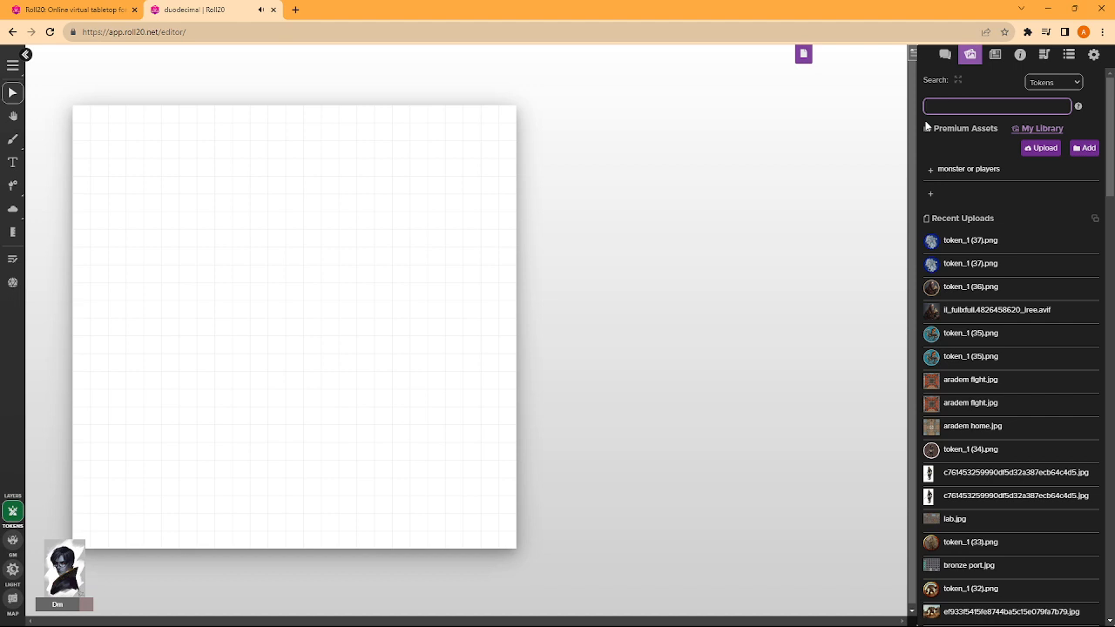
click(945, 54)
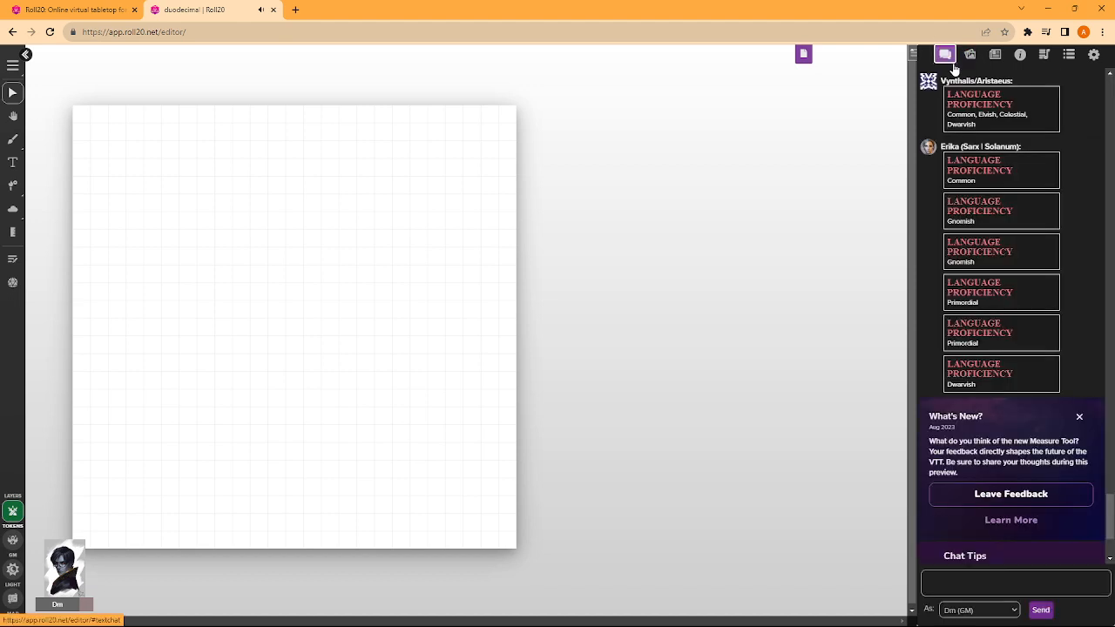
- Search the art library for "Snow"
click(972, 59)
click(982, 105)
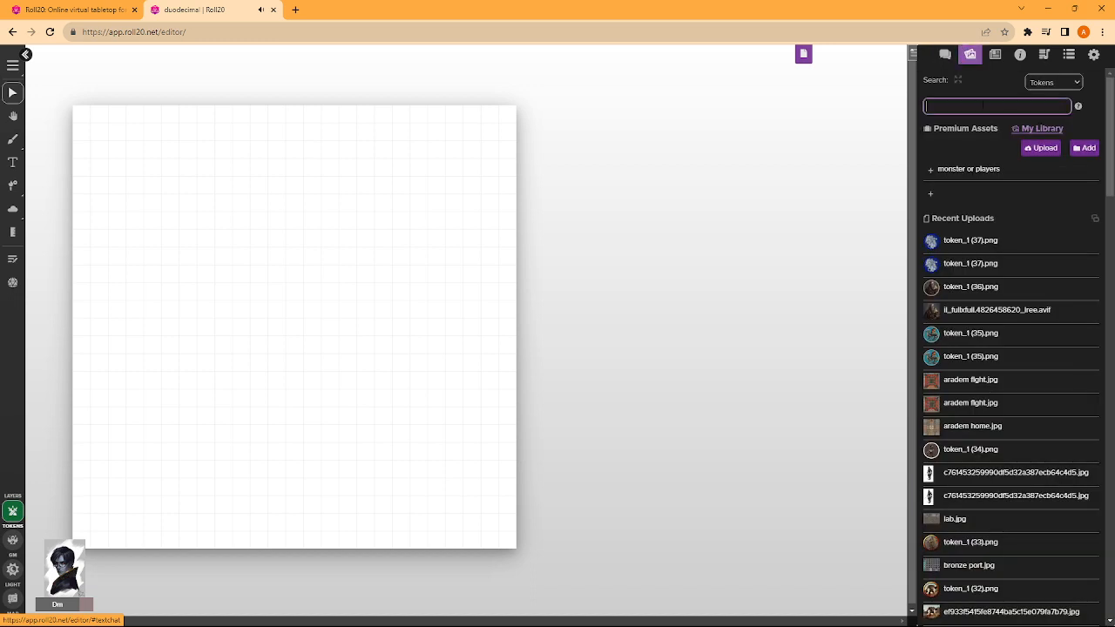
key(Caps_Lock)
key(Caps_Lock)
text(g)
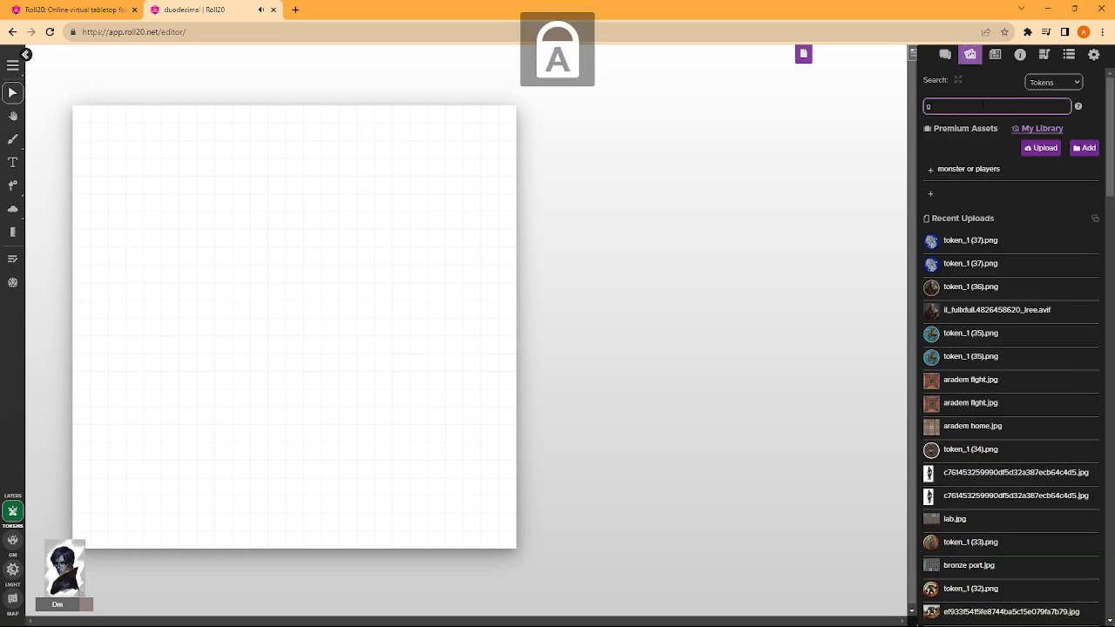
key(BackSpace)
key(Caps_Lock)
text(s)
key(Caps_Lock)
text(N)
key(Caps_Lock)
text(c)
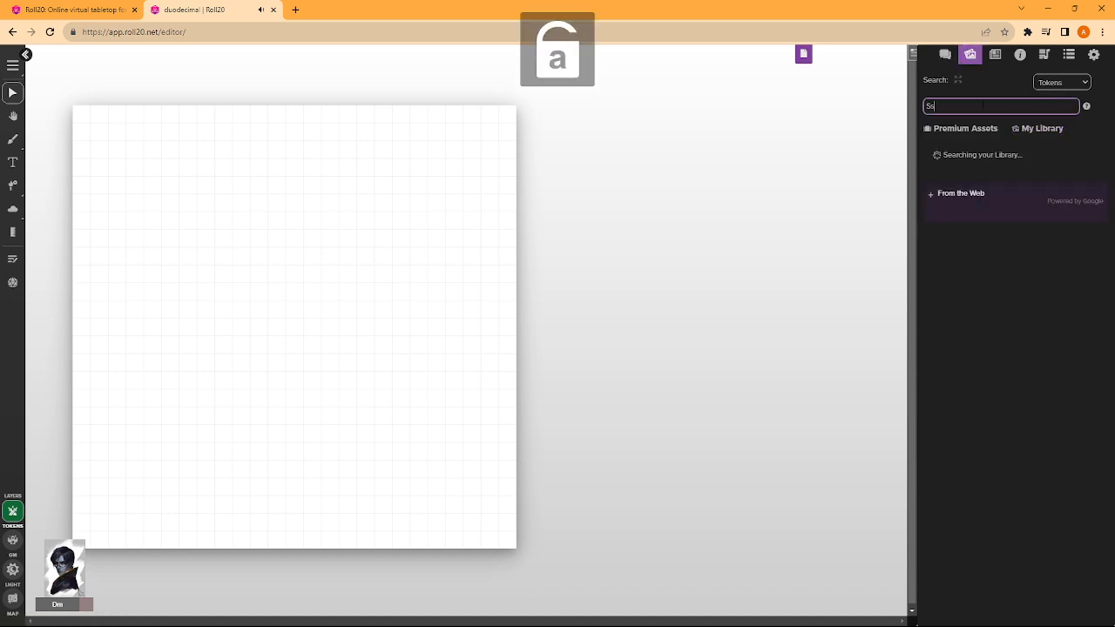
text(ow)
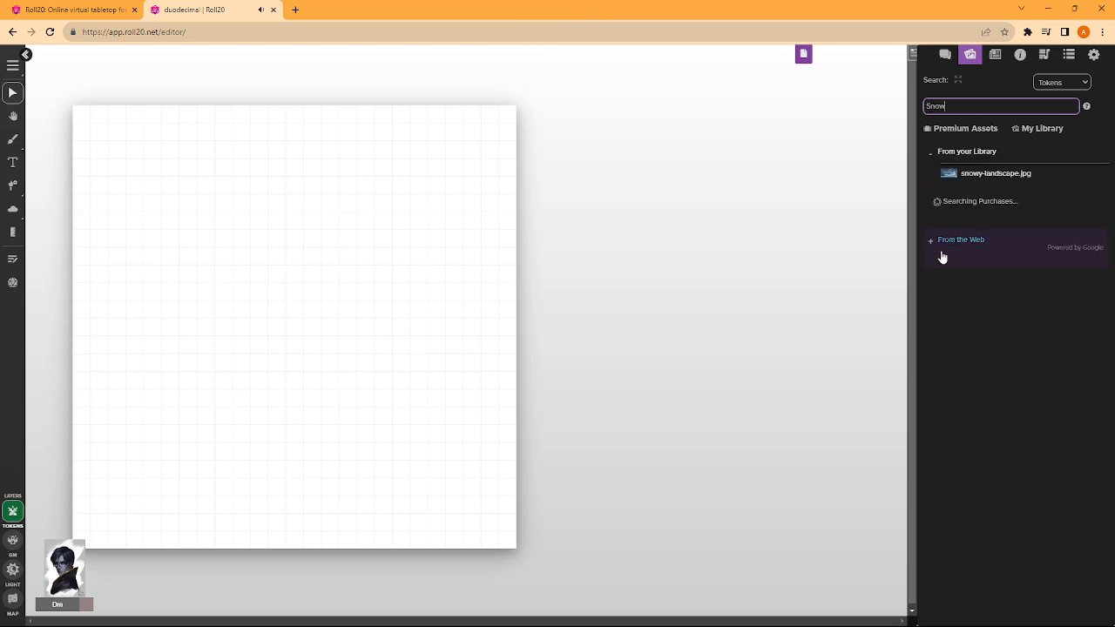
- Place a snowy ground texture from the web results in the page's lower-left corner and enlarge it
click(942, 255)
scroll(958, 296, down, 5)
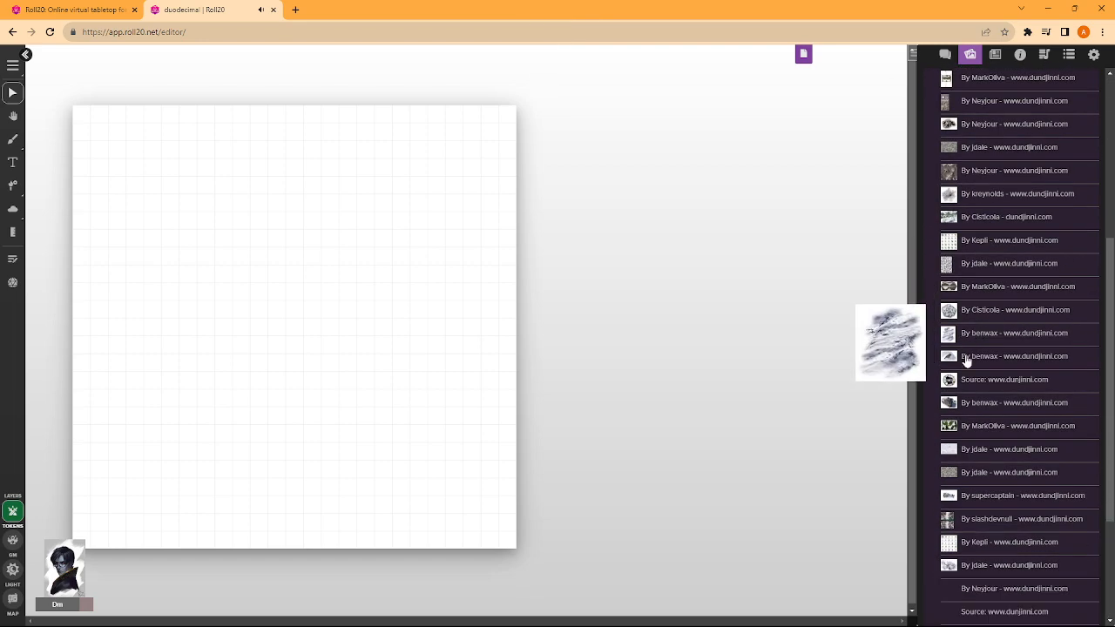
scroll(975, 366, down, 2)
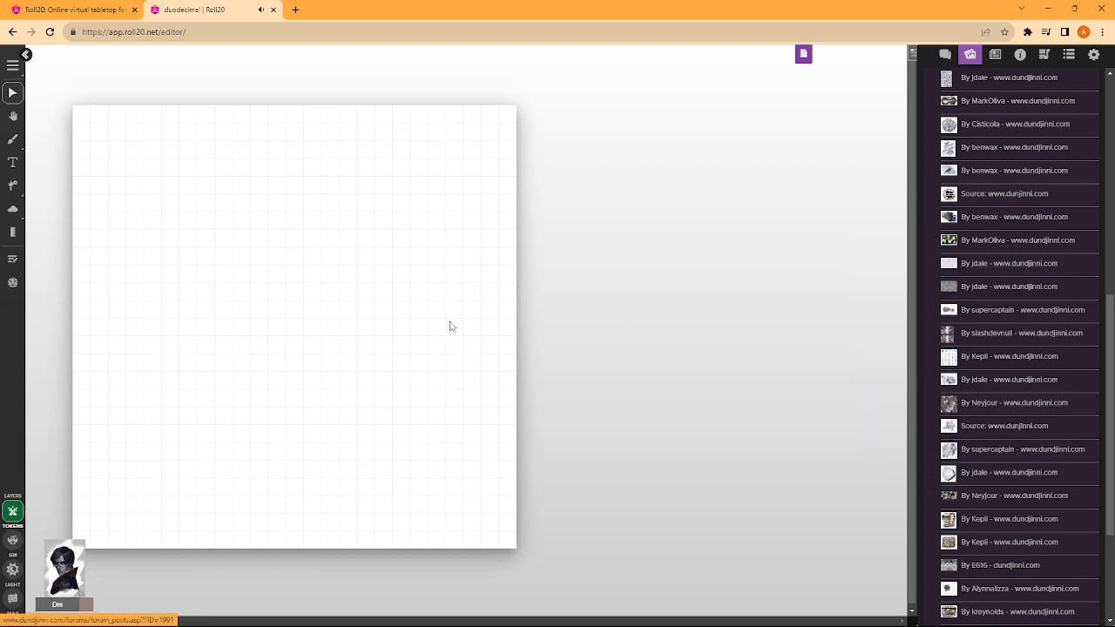
drag(227, 332, 234, 403)
scroll(120, 465, down, 1)
drag(140, 486, 155, 451)
click(294, 372)
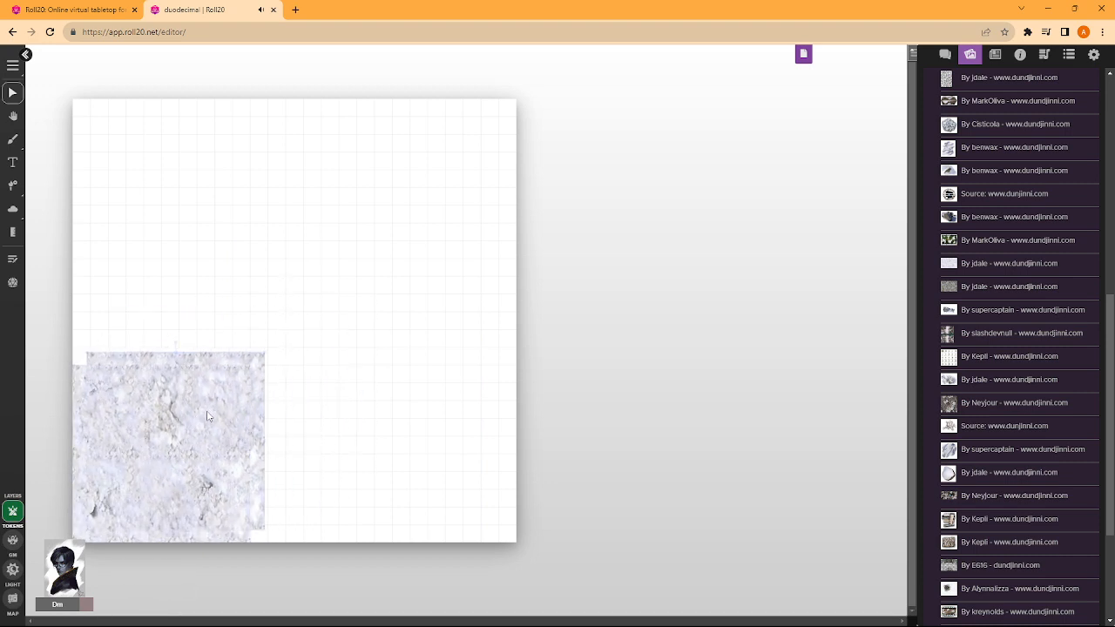
drag(255, 363, 323, 294)
- Duplicate the snow tile and fit the copy beside it so the lower half of the page is covered
key(ctrl+c)
key(ctrl+v)
drag(403, 311, 447, 403)
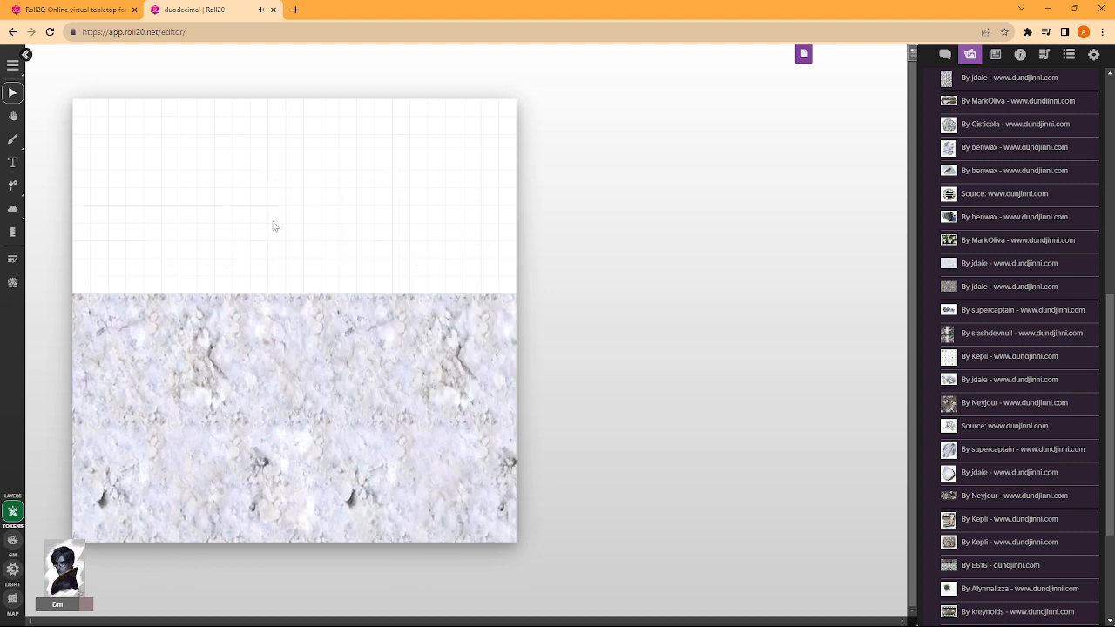
- Paste two more snow tiles and align them to cover the upper half of the page
key(ctrl+v)
drag(272, 222, 213, 176)
key(ctrl+v)
drag(411, 174, 467, 178)
drag(300, 196, 264, 196)
drag(392, 209, 375, 209)
drag(297, 215, 342, 215)
drag(398, 235, 380, 240)
click(304, 340)
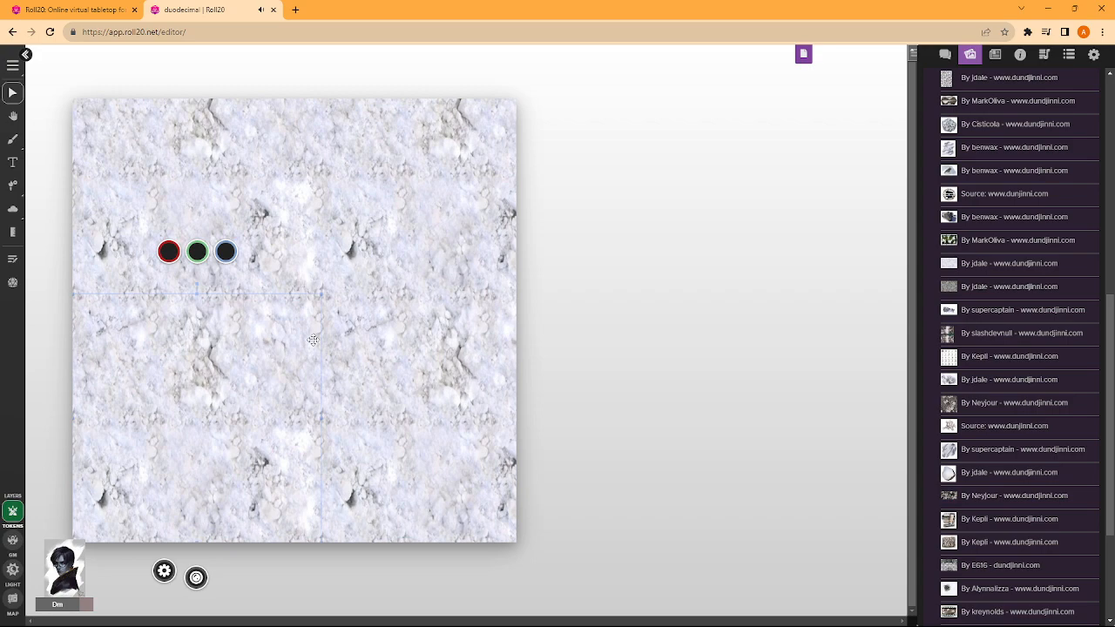
- Place the dark snowy rock by benwax on the snow and enlarge it
drag(948, 216, 283, 374)
scroll(283, 375, up, 5)
drag(253, 442, 328, 373)
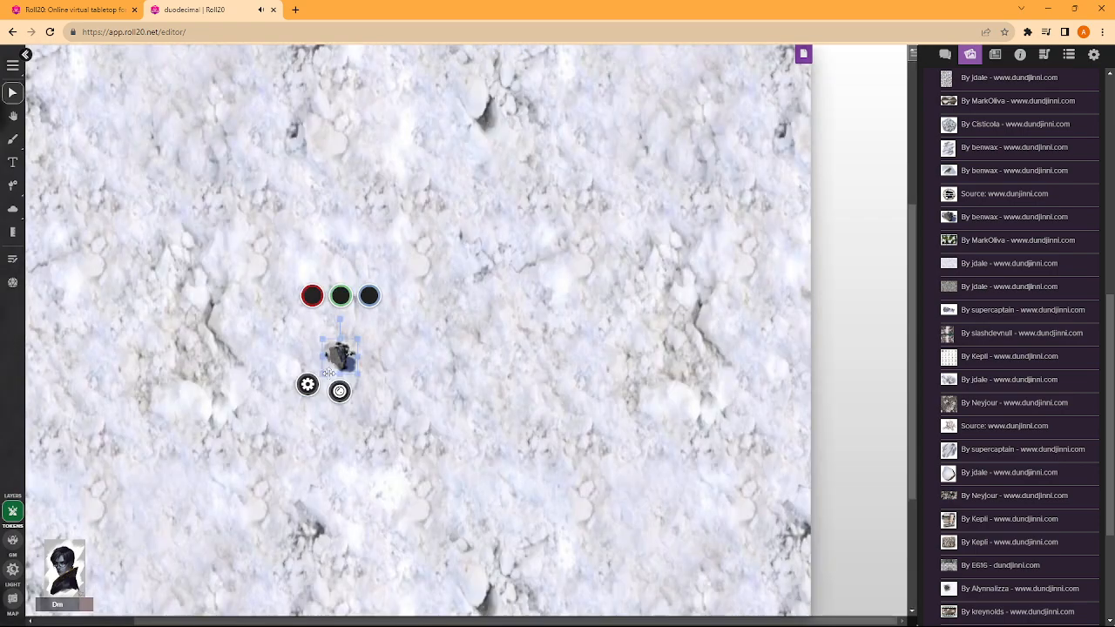
drag(404, 320, 493, 219)
drag(438, 306, 306, 378)
drag(388, 358, 459, 261)
drag(359, 262, 342, 305)
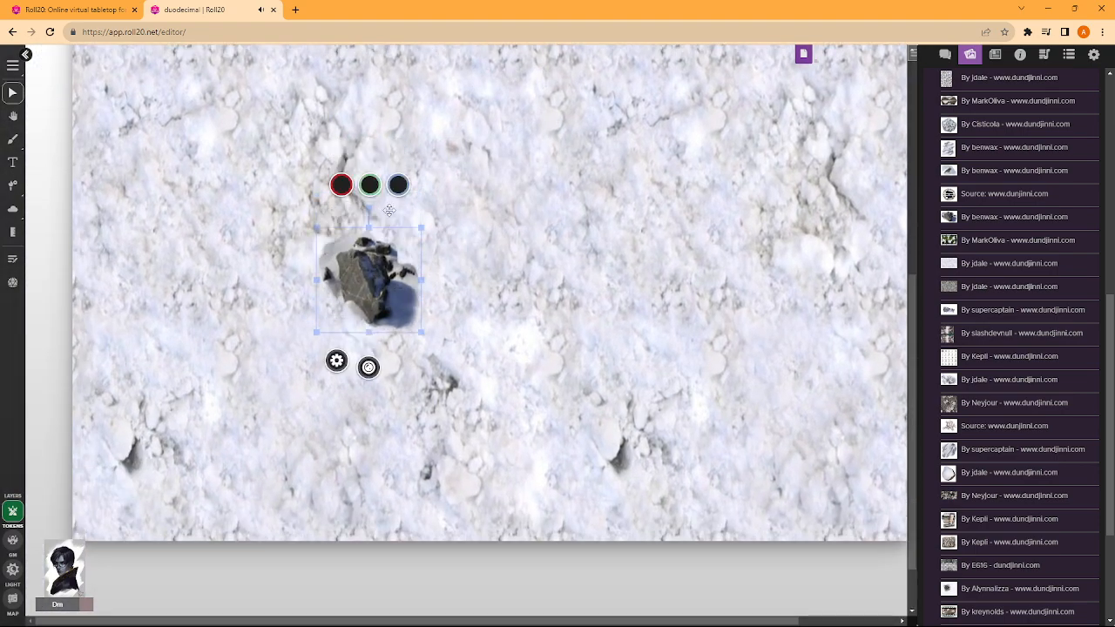
- Rotate the rock about 45° counter-clockwise
mouse_move(366, 205)
mouse_down()
mouse_move(293, 234)
mouse_move(356, 209)
mouse_up()
scroll(397, 235, up, 2)
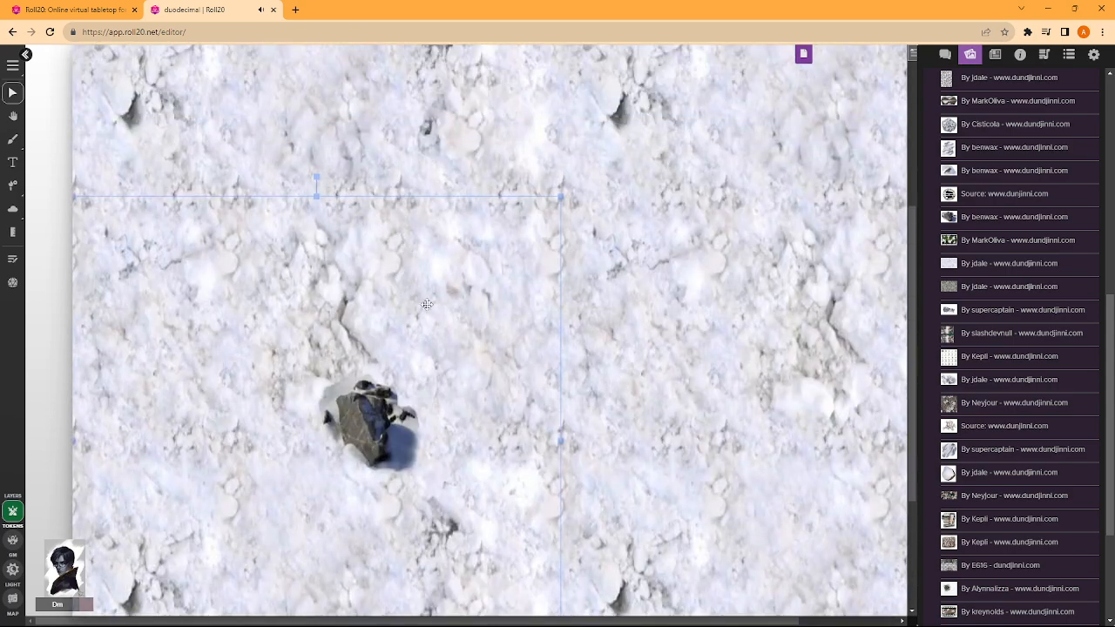
click(379, 407)
drag(359, 363, 436, 374)
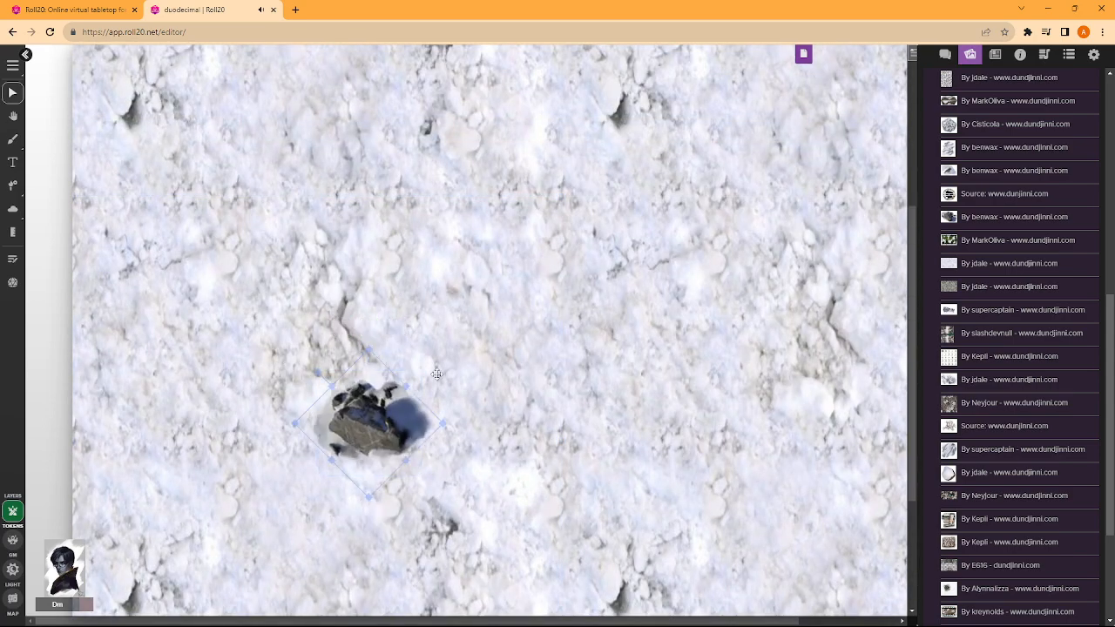
scroll(449, 408, down, 3)
- Duplicate the rotated rock beside the original
click(290, 372)
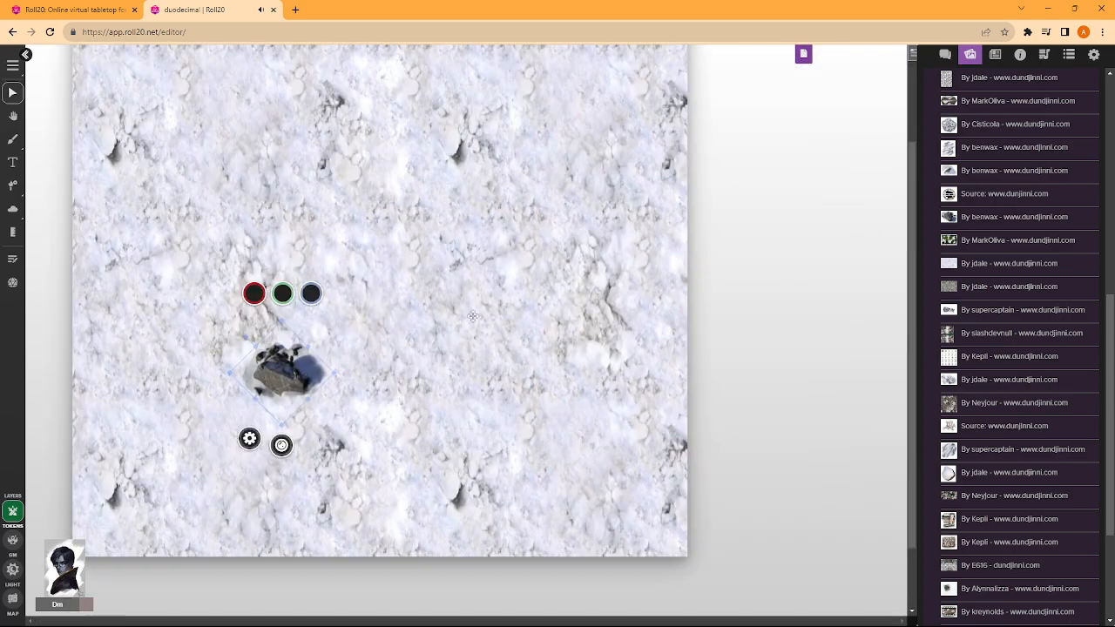
key(ctrl+c)
key(ctrl+v)
key(ctrl+v)
- Examine the copied rock's advanced options and token settings, and close them without changes
right_click(372, 352)
mouse_move(420, 335)
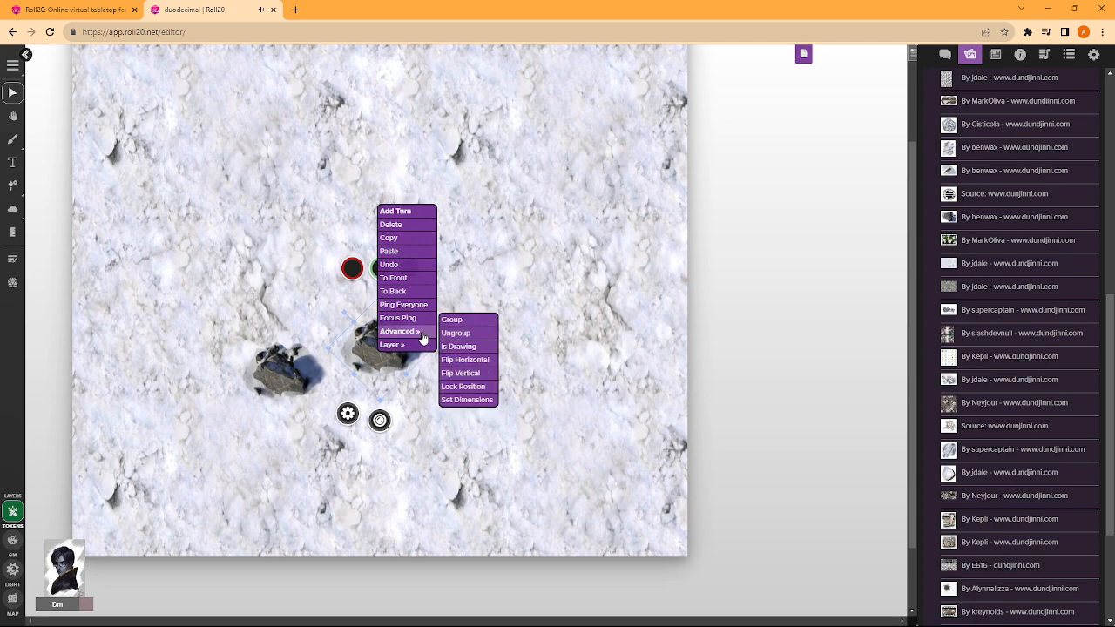
scroll(992, 225, up, 10)
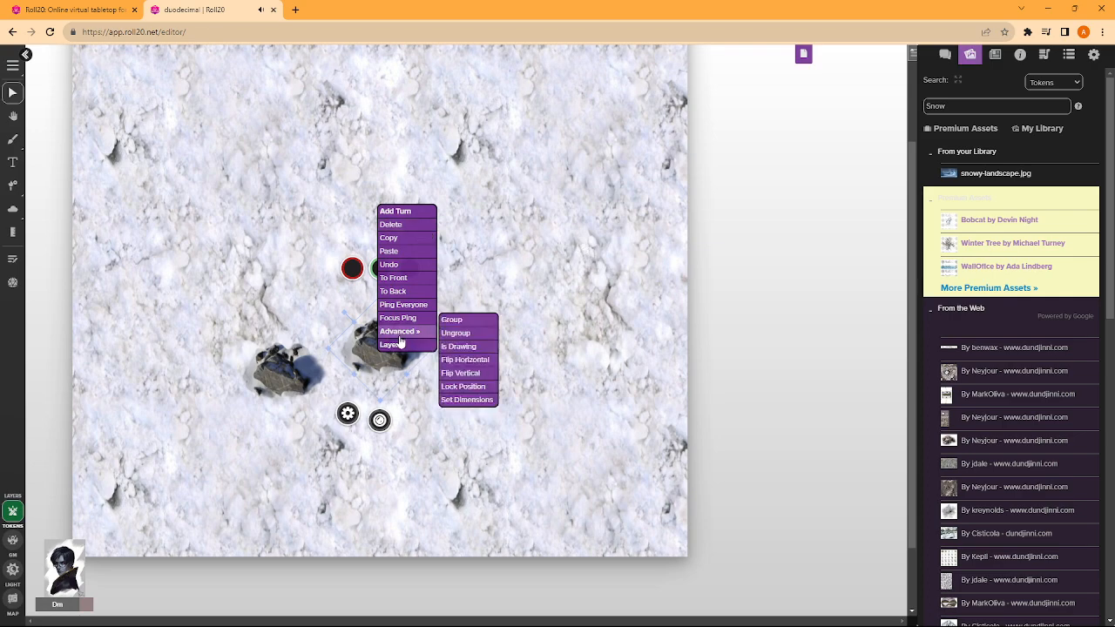
click(368, 359)
right_click(367, 360)
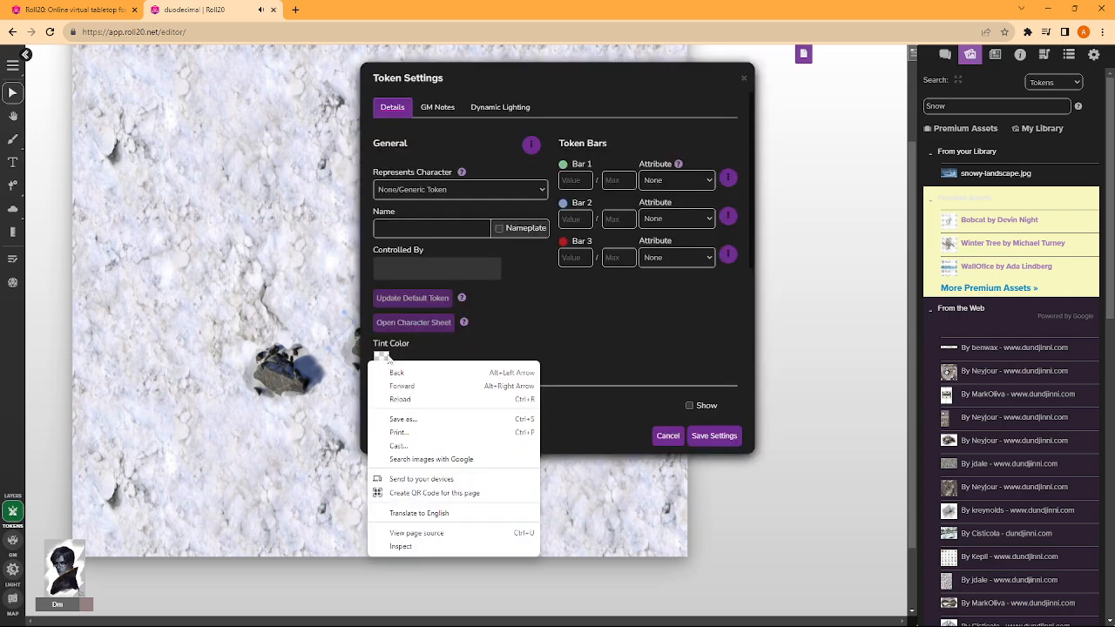
click(742, 78)
- Mark the copied rock as a drawing and move it to the eastern side of the page
mouse_move(370, 360)
mouse_down()
mouse_move(332, 390)
mouse_move(361, 392)
mouse_move(363, 368)
mouse_up()
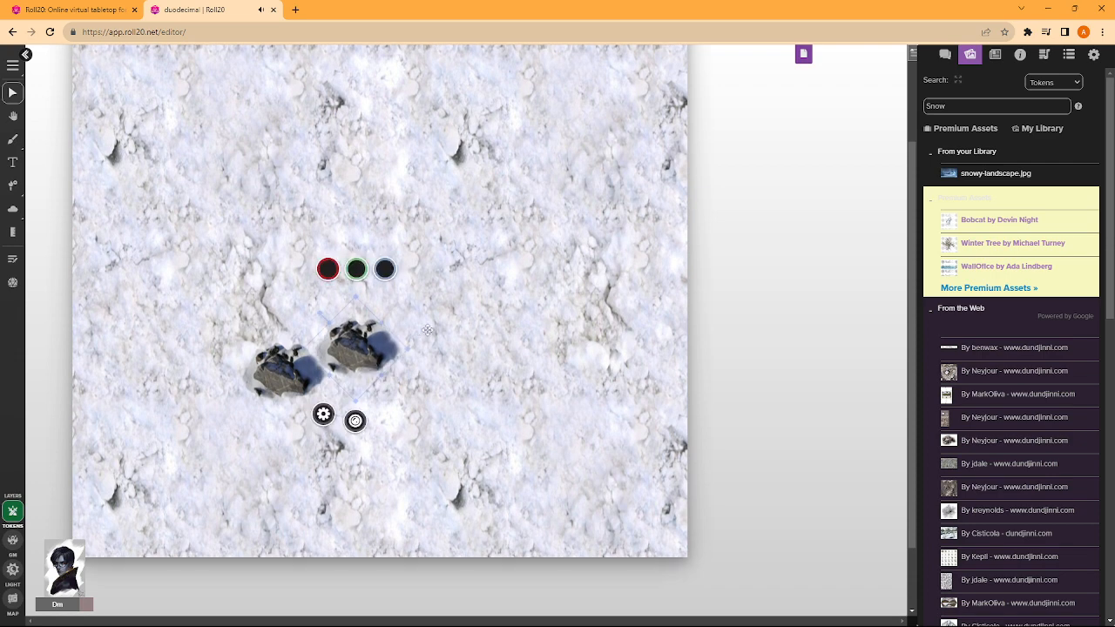
right_click(336, 345)
mouse_move(370, 323)
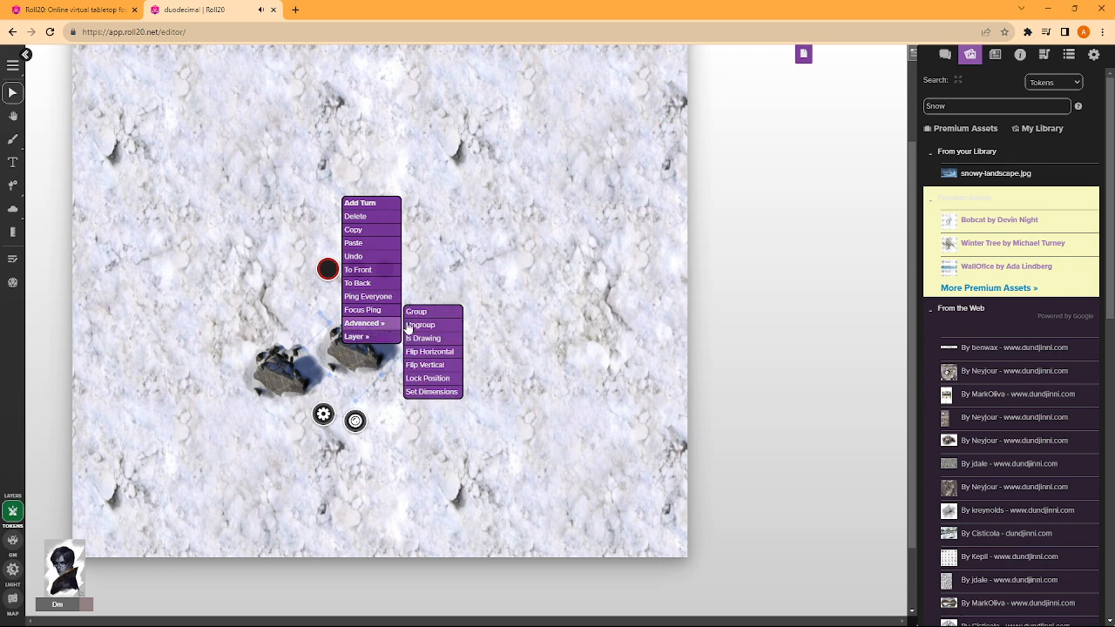
click(429, 341)
mouse_move(381, 356)
mouse_down()
mouse_move(461, 346)
mouse_move(417, 414)
mouse_move(440, 358)
mouse_move(366, 352)
mouse_move(574, 392)
mouse_move(367, 349)
mouse_move(472, 335)
mouse_move(576, 405)
mouse_move(591, 385)
mouse_move(628, 384)
mouse_up()
- Move the original rock slightly upward on the snow
click(515, 492)
key(Delete)
click(466, 341)
drag(285, 388, 288, 316)
- Check the lower-right snow tile's token settings, try shifting the tile, and undo the latest changes
double_click(539, 423)
click(739, 79)
double_click(504, 422)
click(743, 77)
click(636, 420)
drag(636, 421, 695, 458)
key(ctrl+z)
key(ctrl+z)
key(ctrl+z)
key(ctrl+z)
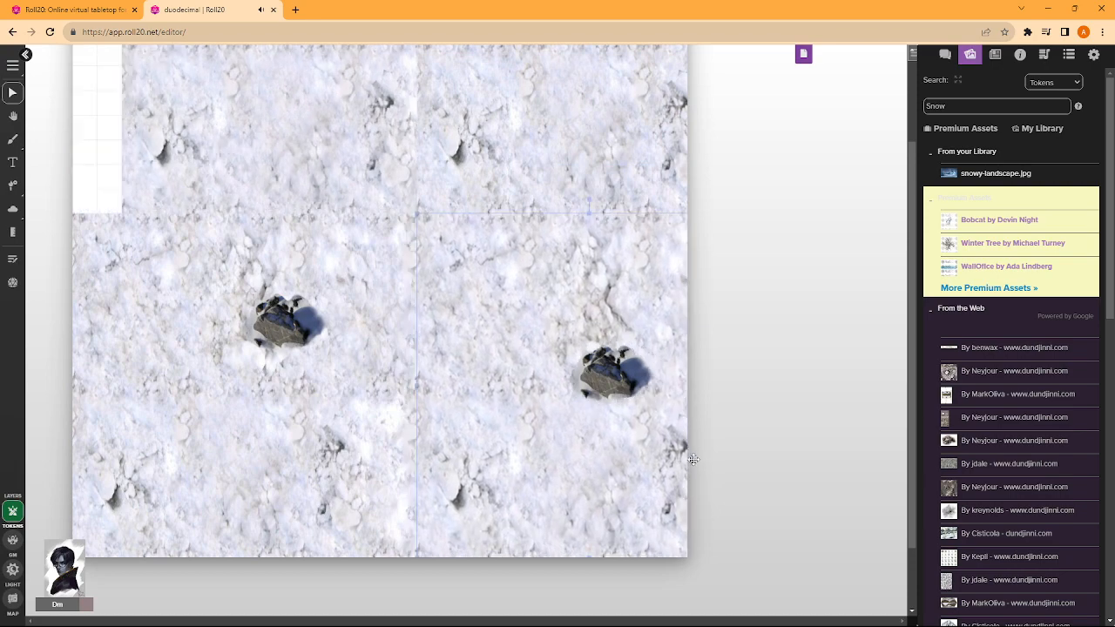
- Slide the upper-left snow tile back into the page corner and move the original rock slightly to the right
scroll(417, 375, up, 2)
drag(277, 233, 230, 232)
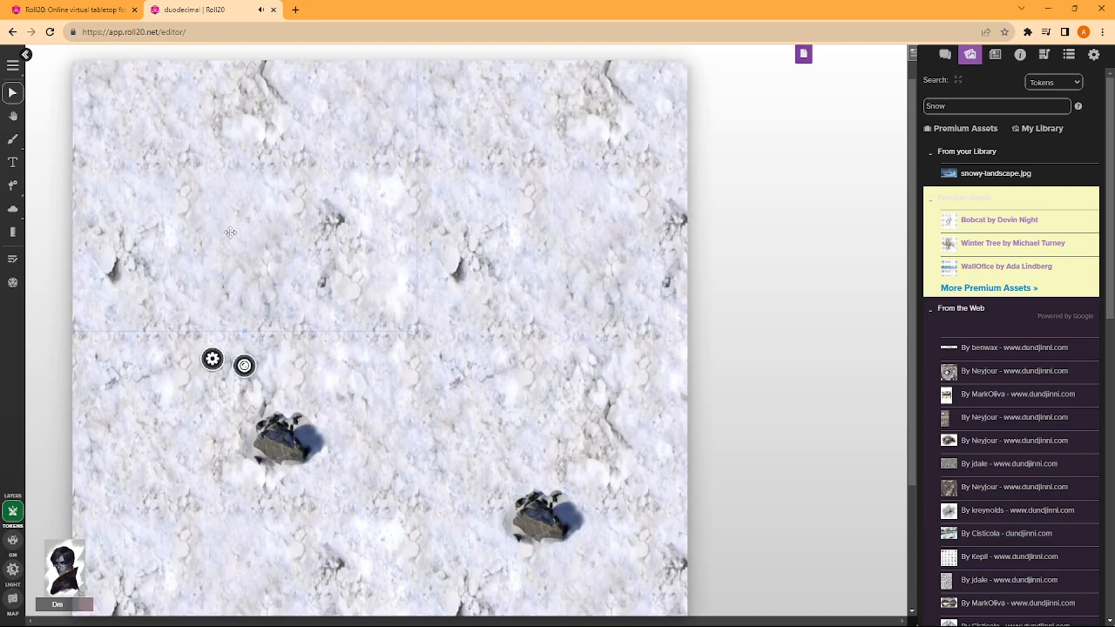
drag(301, 423, 333, 447)
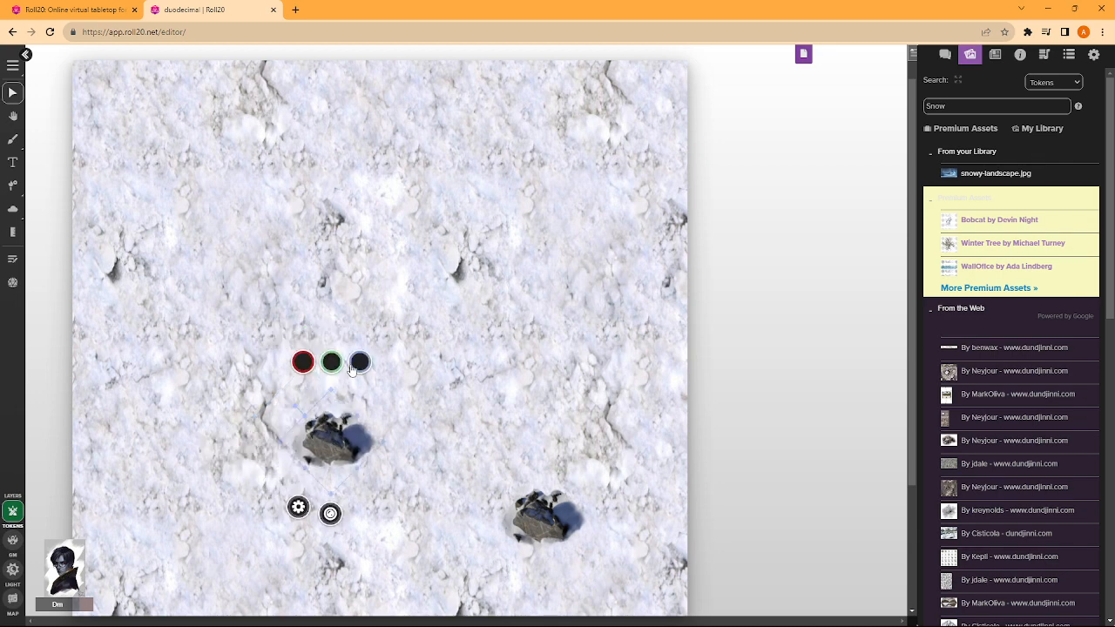
scroll(340, 335, down, 1)
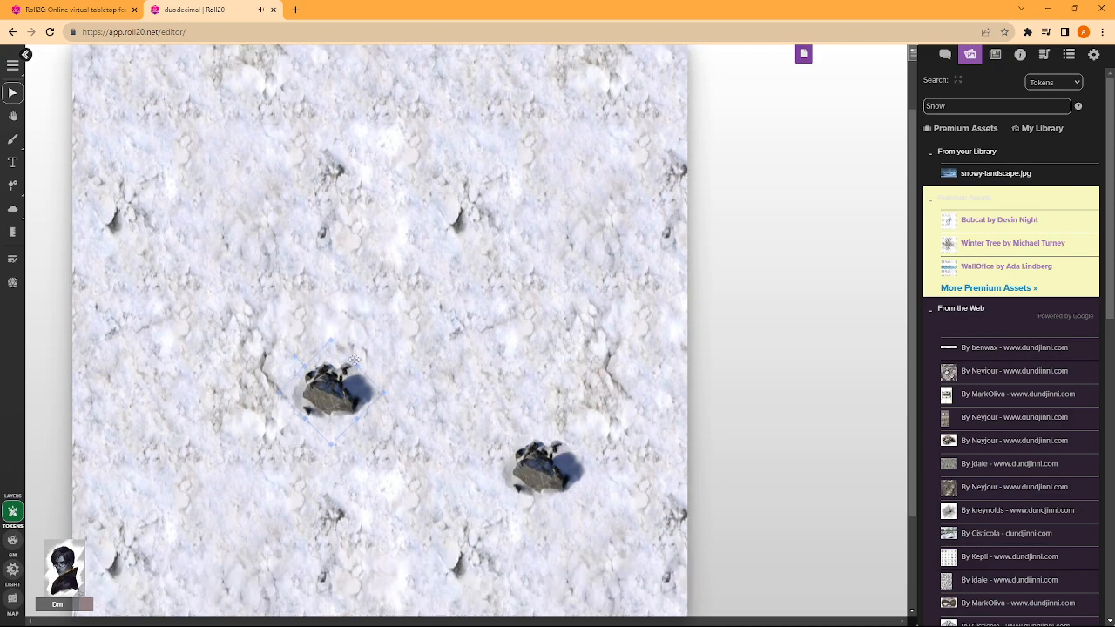
- Arrange the two rocks side by side near the middle of the page
drag(336, 392, 287, 317)
drag(520, 468, 382, 273)
drag(404, 294, 516, 302)
scroll(390, 324, up, 3)
drag(449, 252, 388, 284)
drag(420, 358, 491, 326)
scroll(492, 326, down, 5)
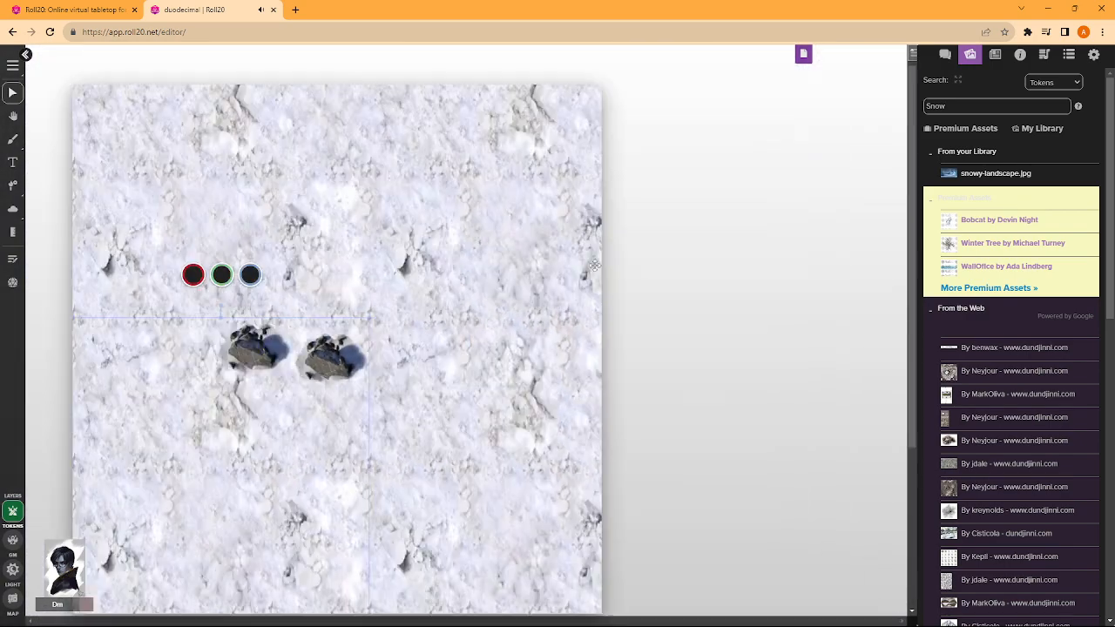
- Move the snow tiles and rocks to the Map Layer
right_click(515, 251)
mouse_move(540, 244)
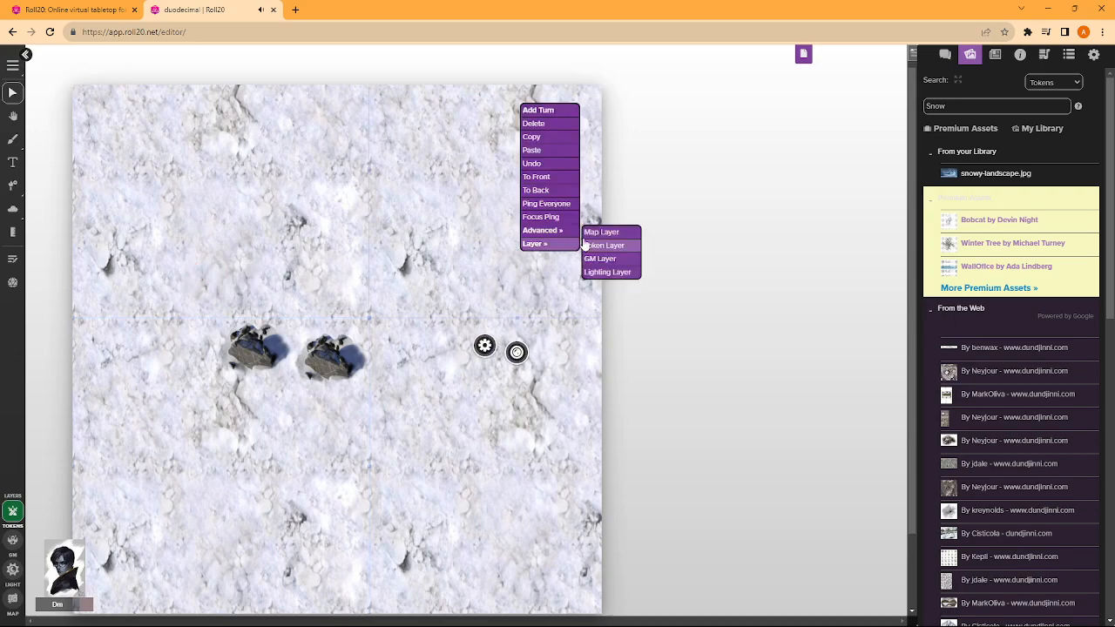
click(599, 232)
right_click(373, 282)
mouse_move(401, 417)
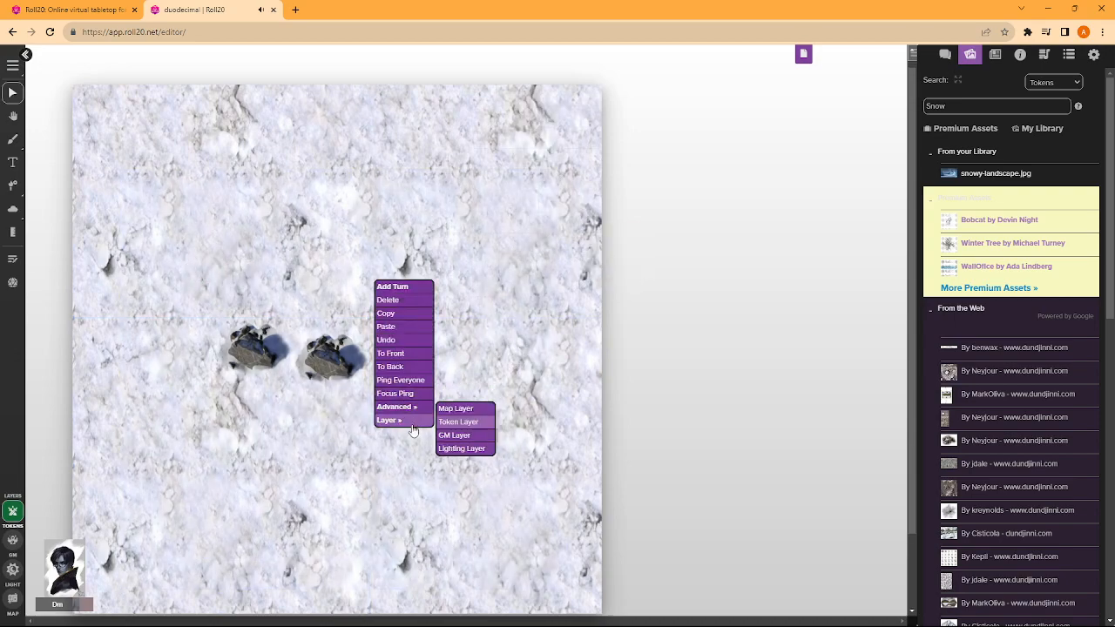
click(462, 422)
scroll(274, 419, up, 5)
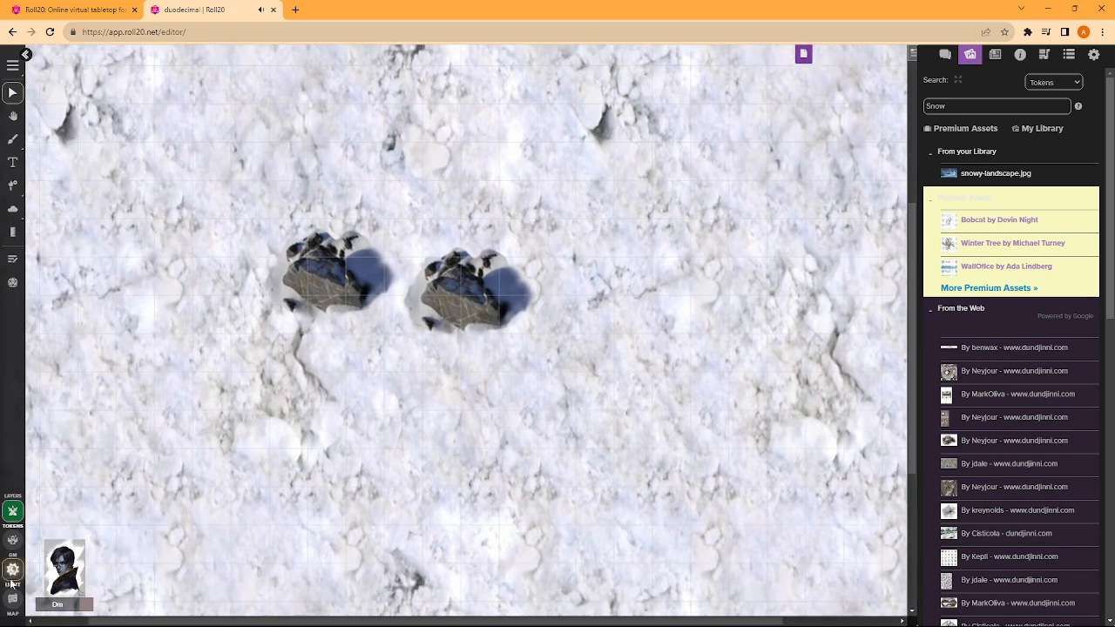
- Switch to the Map layer, move the right-hand rock slightly closer to the other rock, and flip it vertically
click(12, 598)
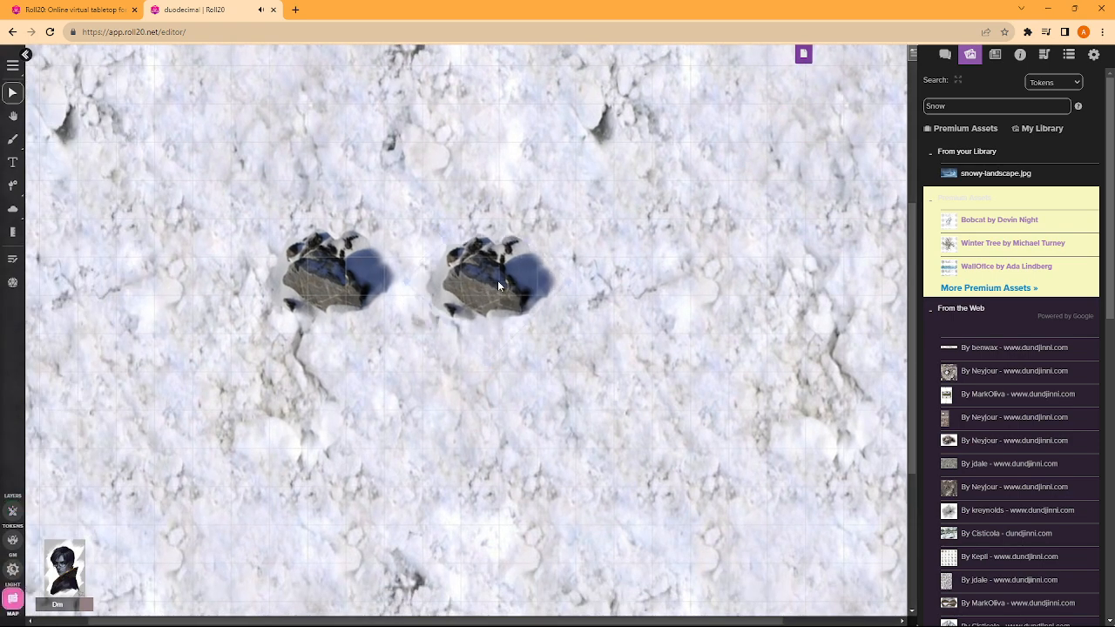
drag(497, 280, 477, 269)
right_click(466, 276)
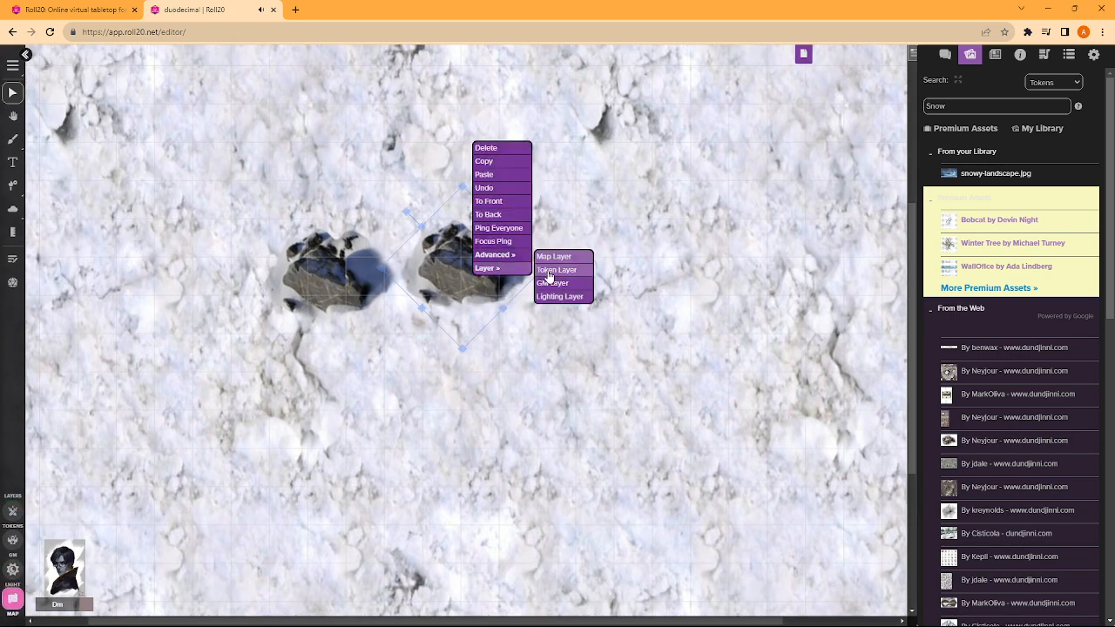
mouse_move(494, 254)
click(555, 297)
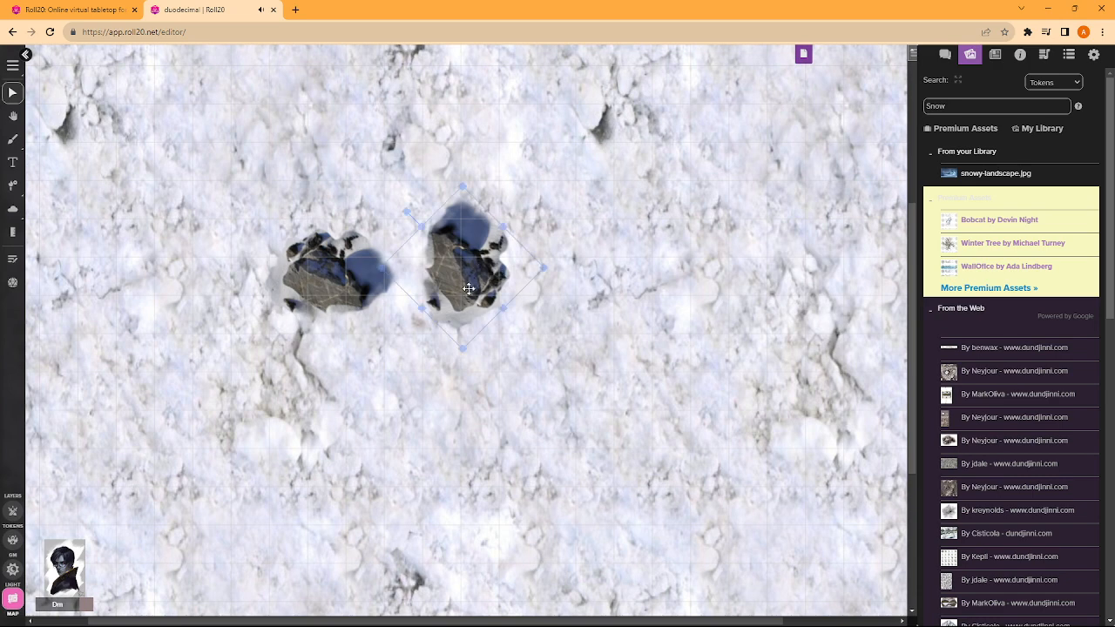
- Move the flipped rock down, place a copy above it, and rotate the copy to face another direction
drag(514, 274, 497, 363)
key(ctrl+c)
key(ctrl+v)
drag(559, 286, 481, 256)
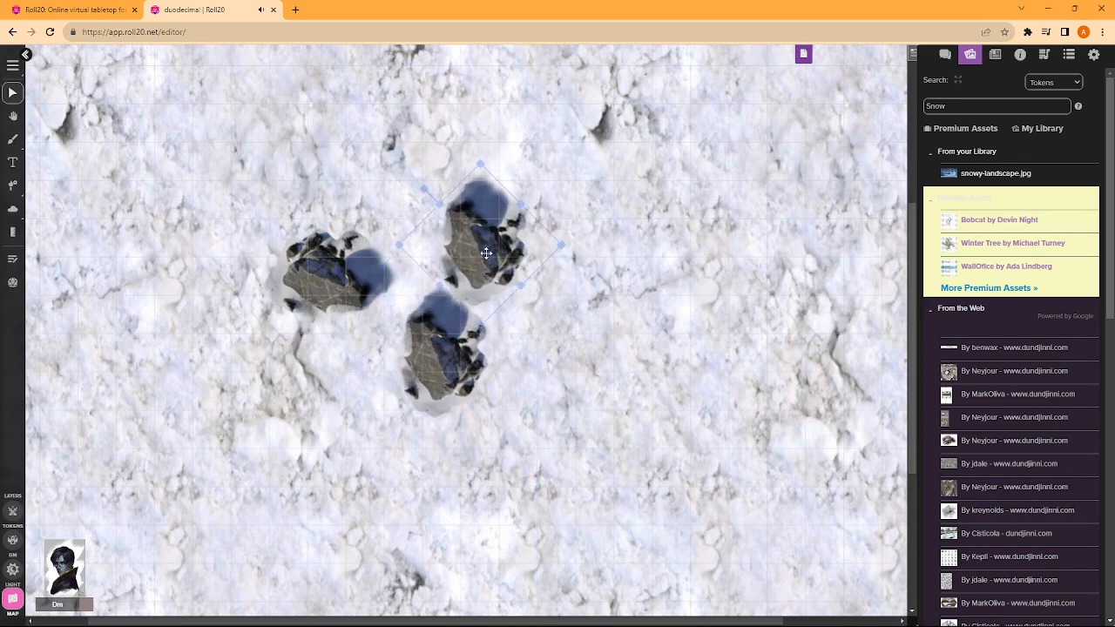
right_click(480, 257)
drag(417, 195, 498, 245)
click(620, 334)
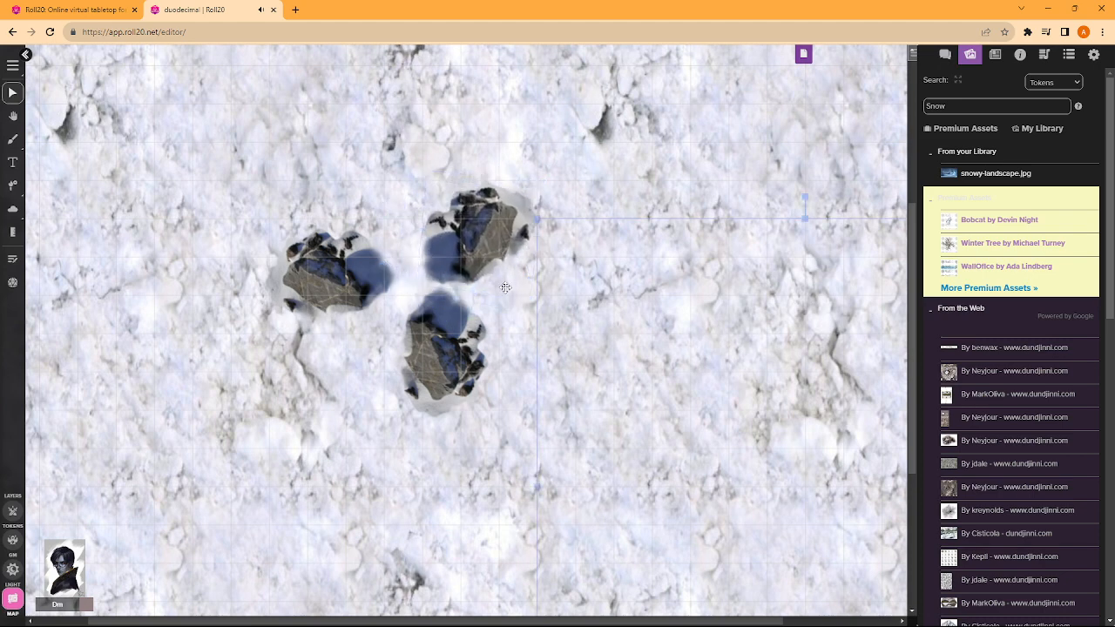
- Switch to the Token layer and place the Aradem Storm Heart journal character just below the left-hand rock
click(995, 54)
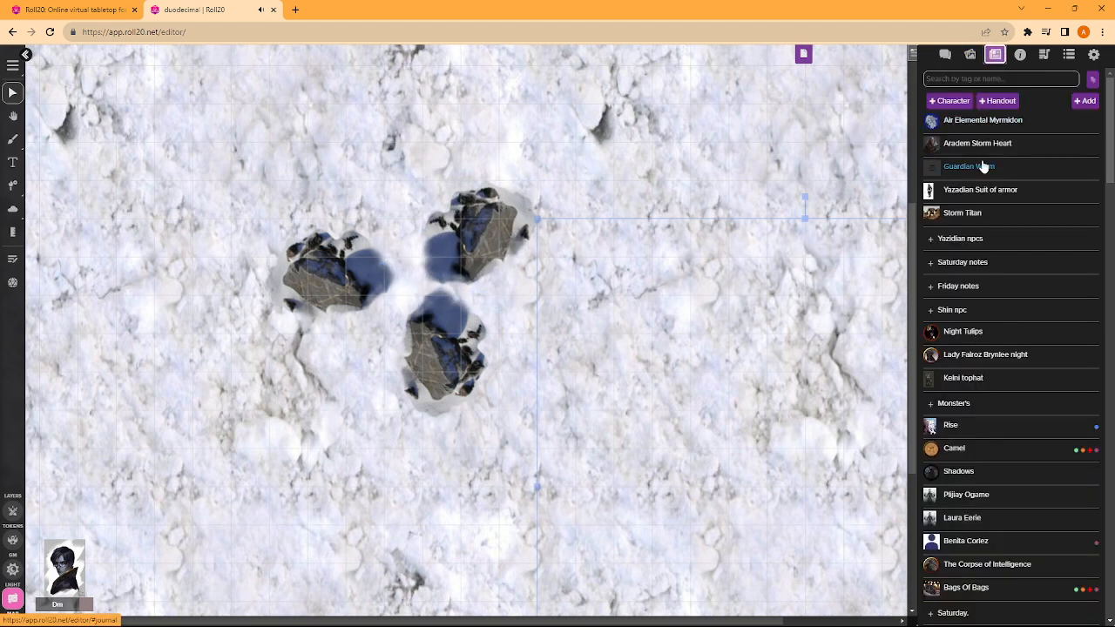
drag(981, 137, 591, 280)
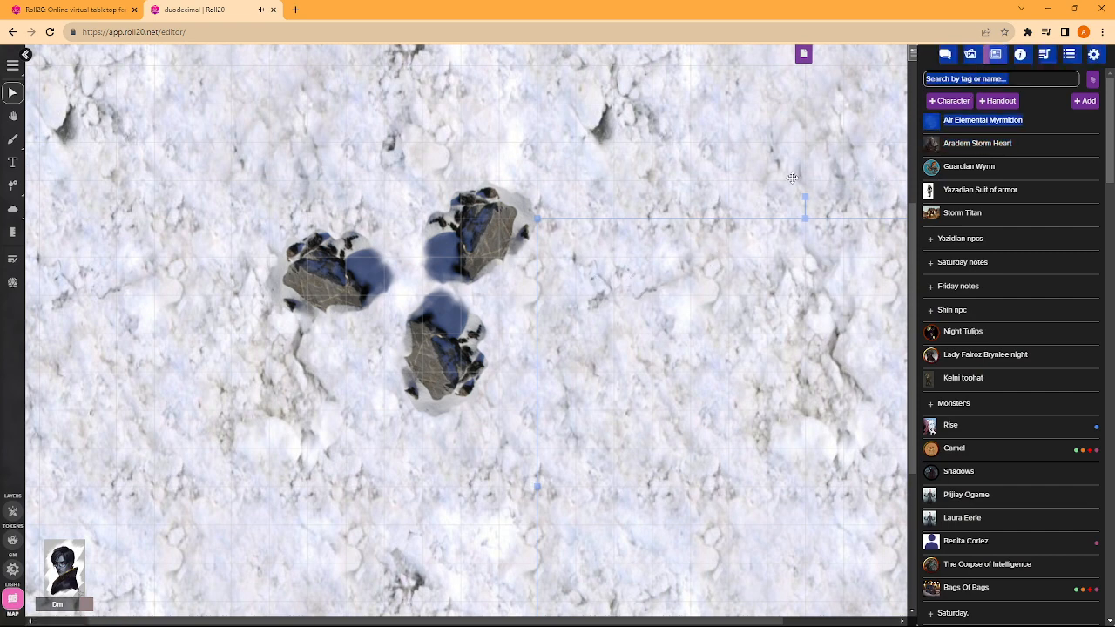
click(13, 511)
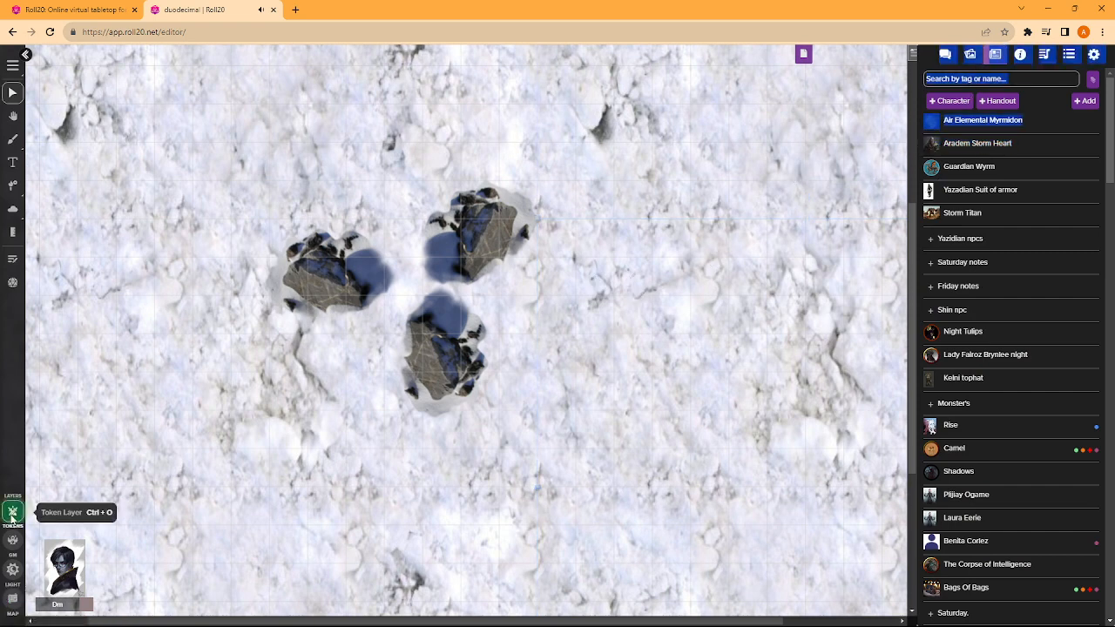
click(934, 139)
mouse_move(933, 140)
mouse_down()
mouse_move(841, 222)
mouse_move(575, 313)
mouse_move(481, 366)
mouse_up()
drag(350, 324, 272, 324)
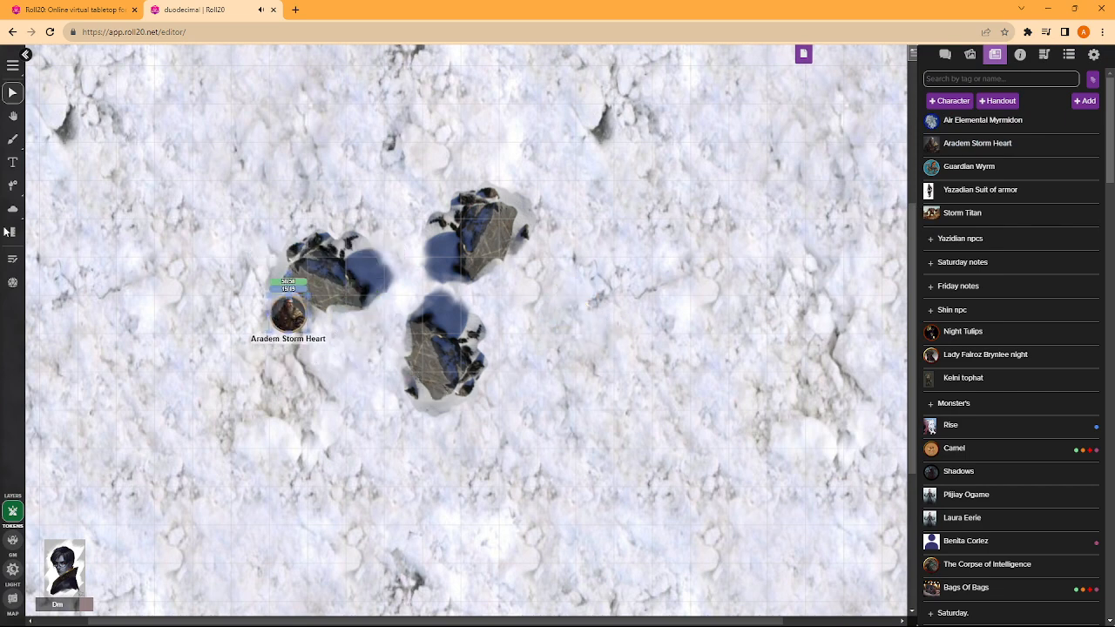
- Switch to the Dynamic Lighting layer and try to place a light near the left-hand rock
click(19, 568)
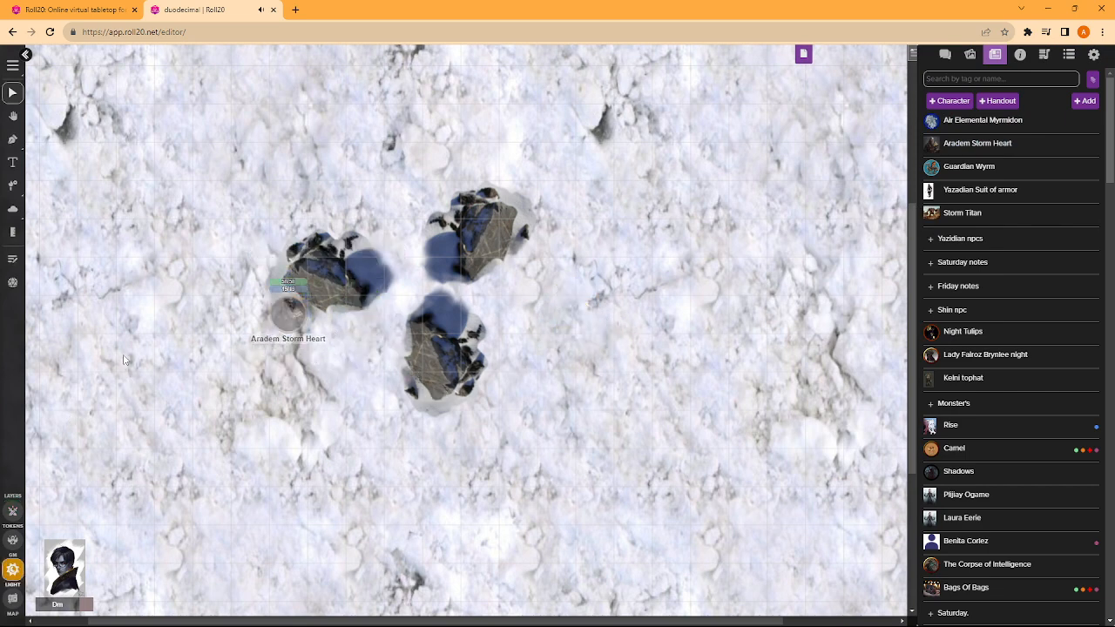
click(12, 188)
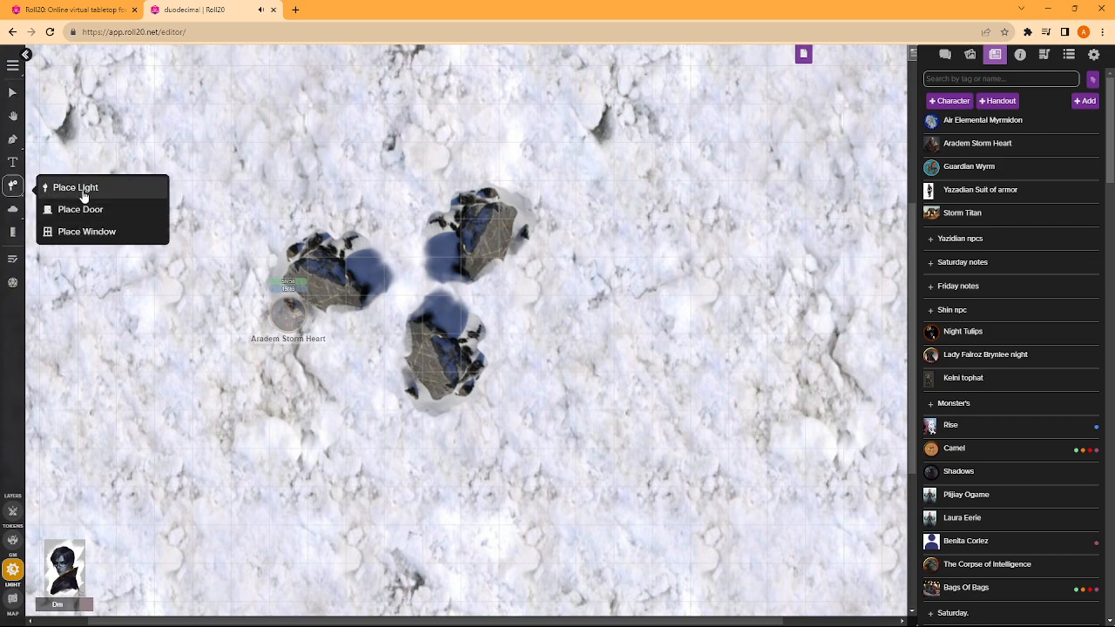
click(78, 188)
click(237, 224)
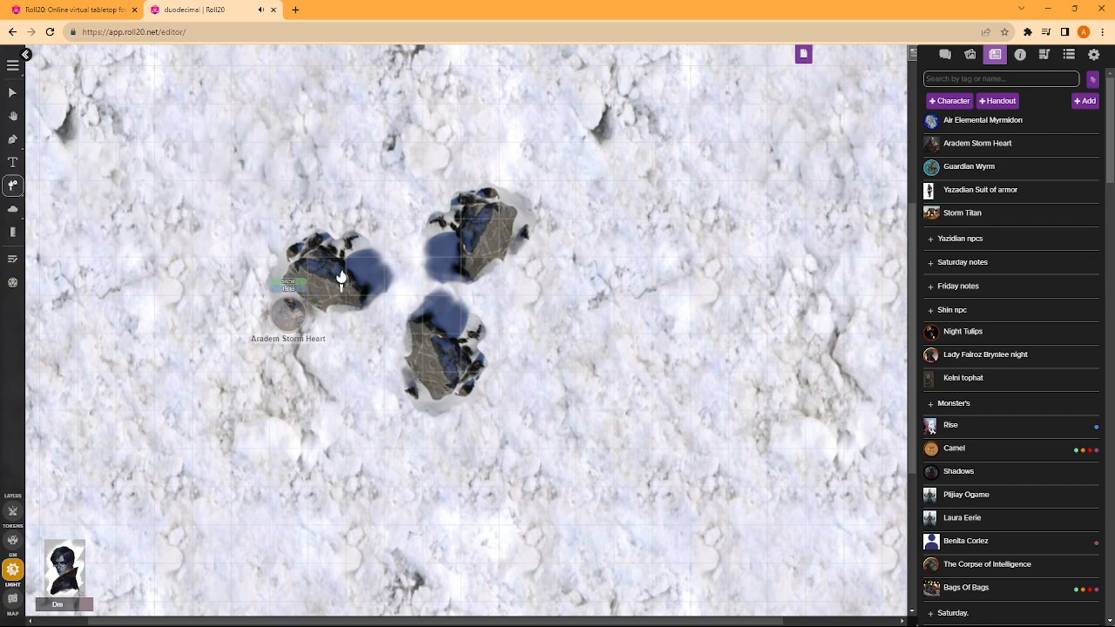
click(12, 185)
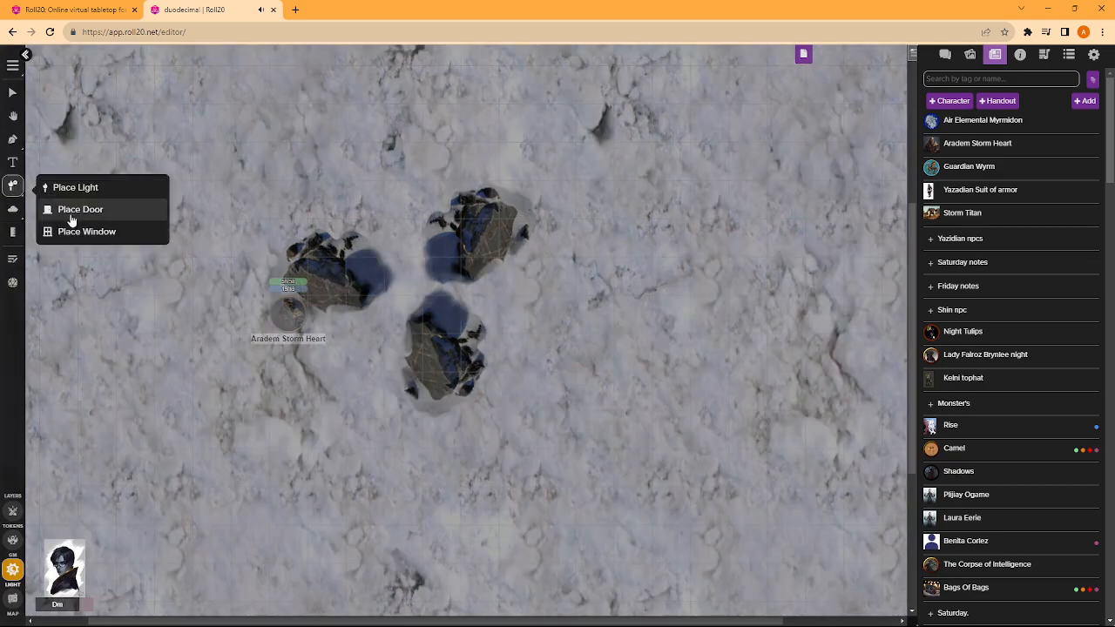
click(12, 162)
click(19, 190)
click(19, 213)
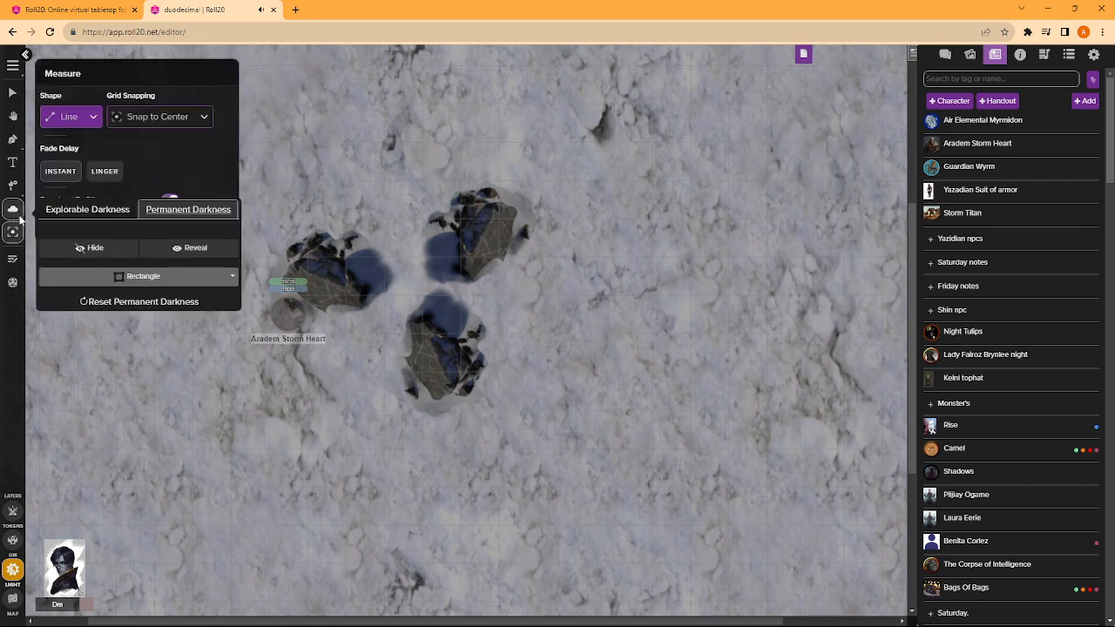
click(12, 185)
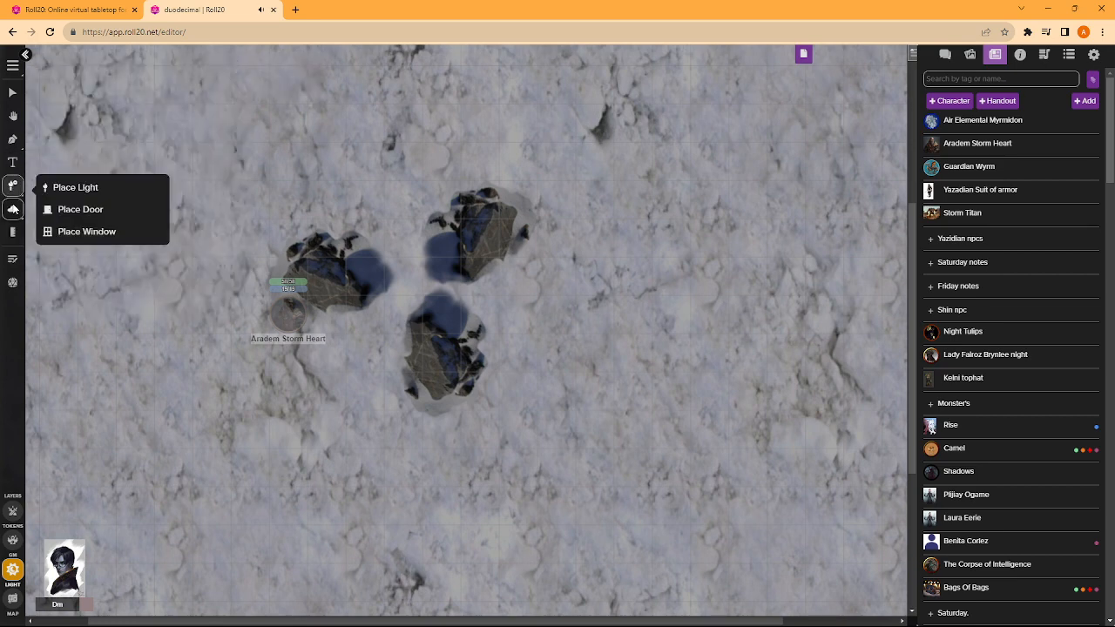
- Draw a closed polygon wall over each of the three rocks on the Dynamic Lighting layer
click(12, 139)
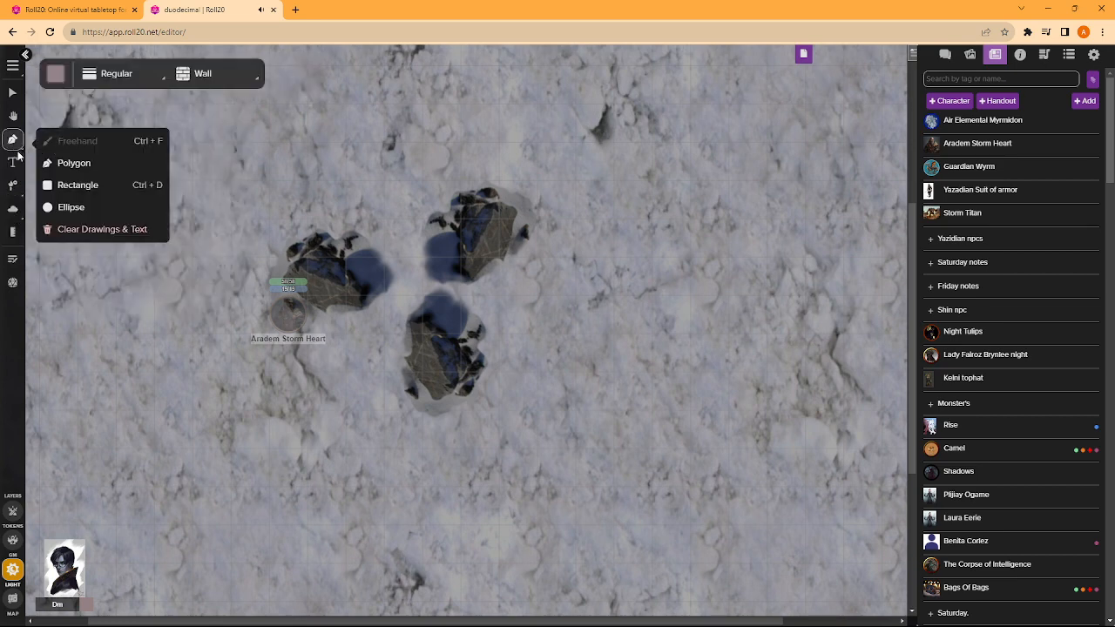
click(77, 184)
click(104, 168)
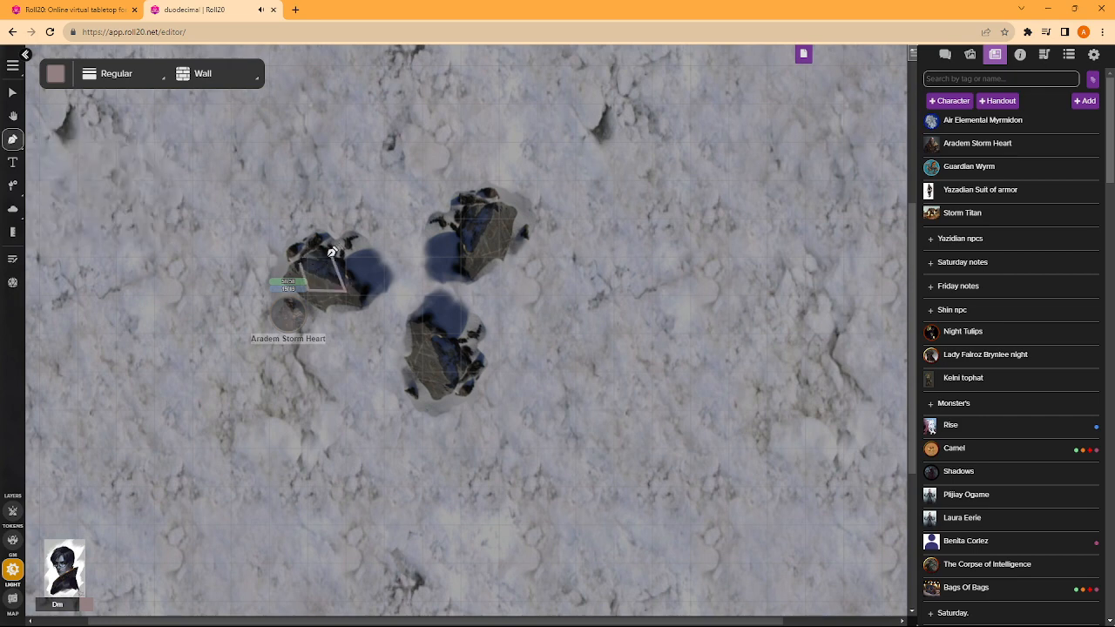
click(305, 259)
right_click(406, 322)
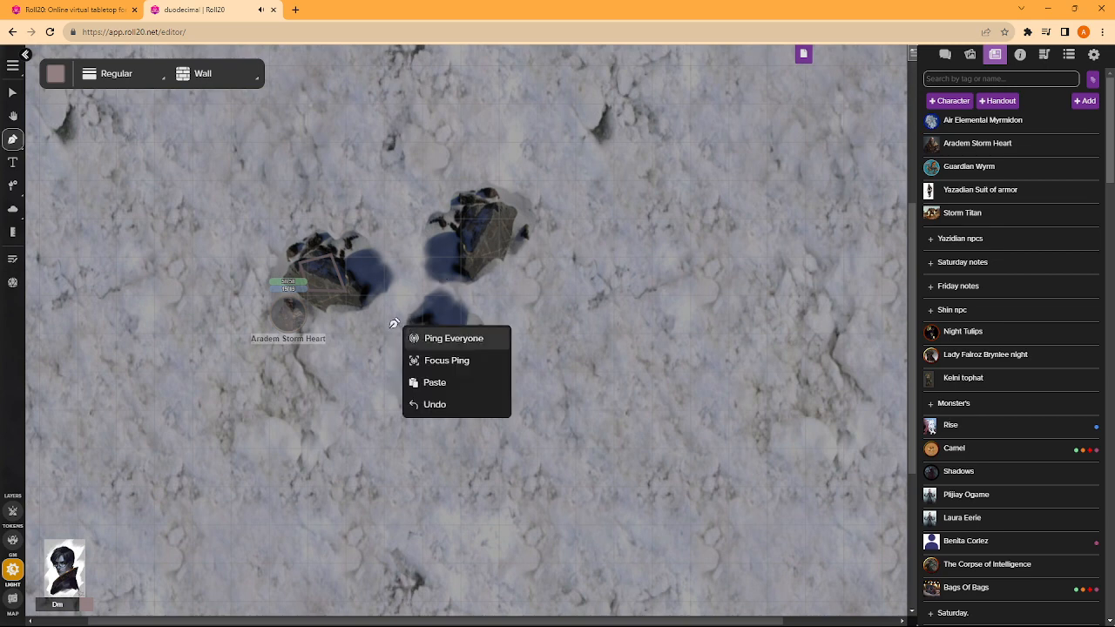
click(471, 228)
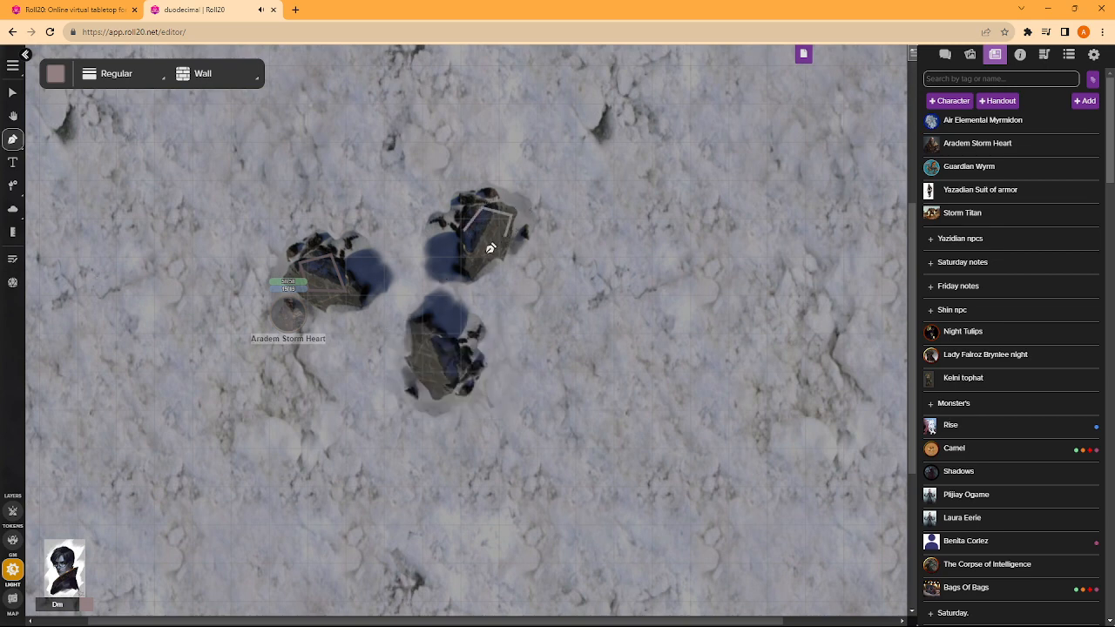
click(500, 243)
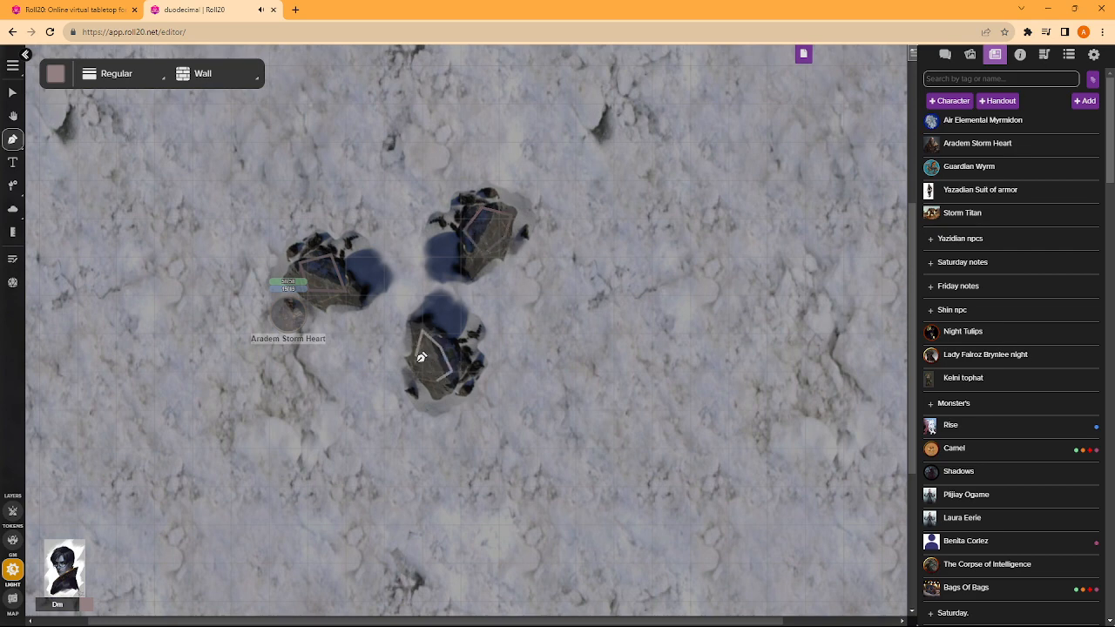
click(470, 359)
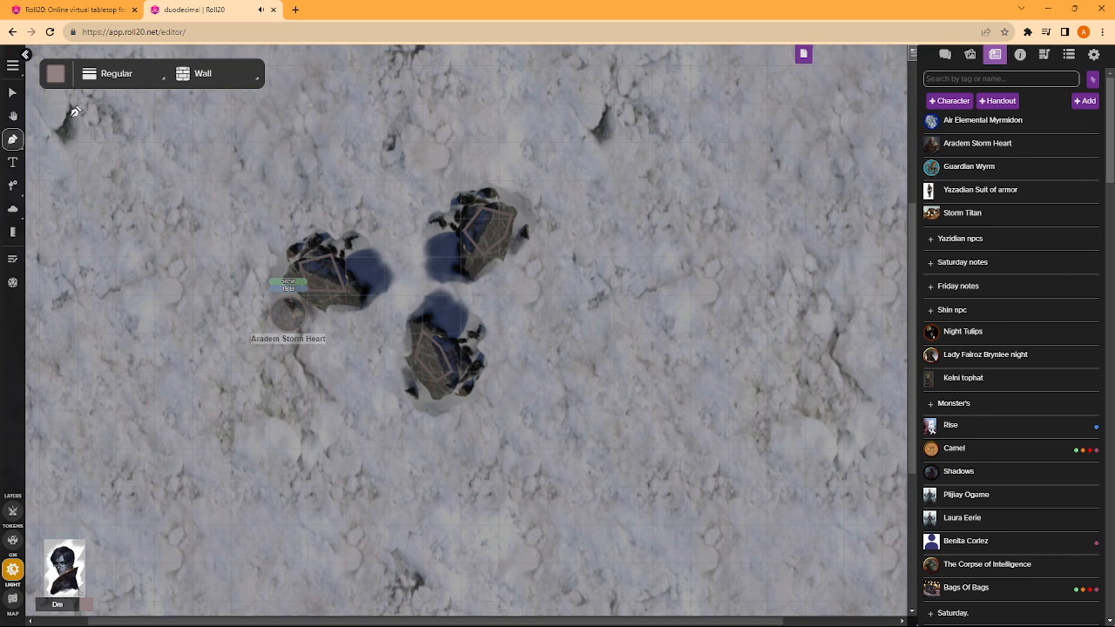
- Return to the Token layer and enable Vision in the Aradem Storm Heart token's Dynamic Lighting settings
click(12, 91)
click(12, 511)
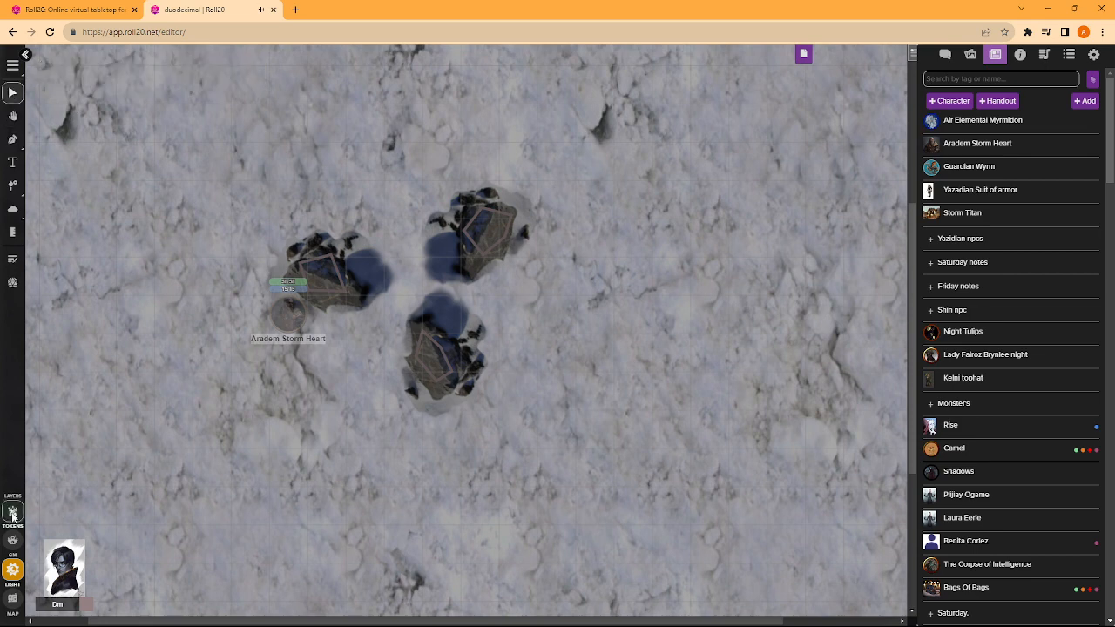
double_click(295, 314)
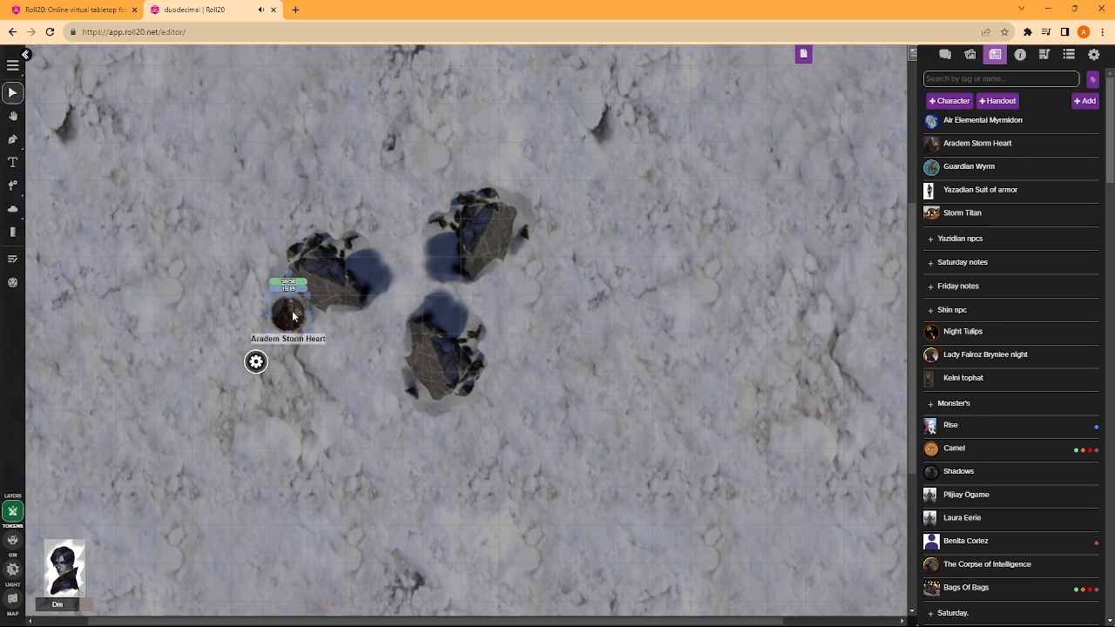
click(437, 107)
click(512, 108)
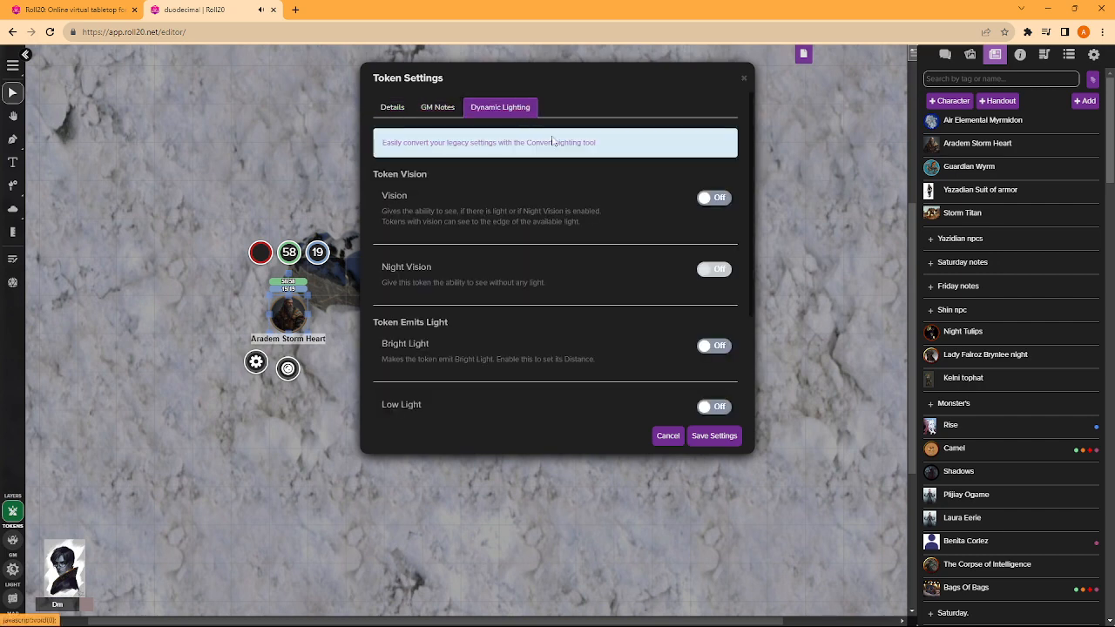
click(711, 198)
click(714, 436)
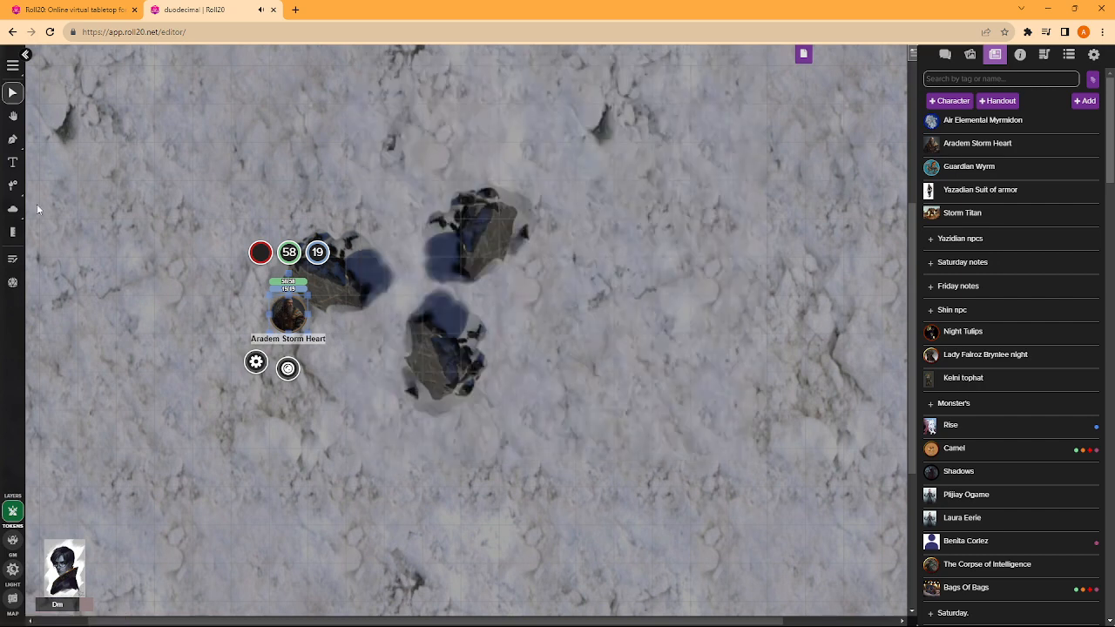
- Place several torch lights around the three rocks, spread across the snowy map
click(15, 183)
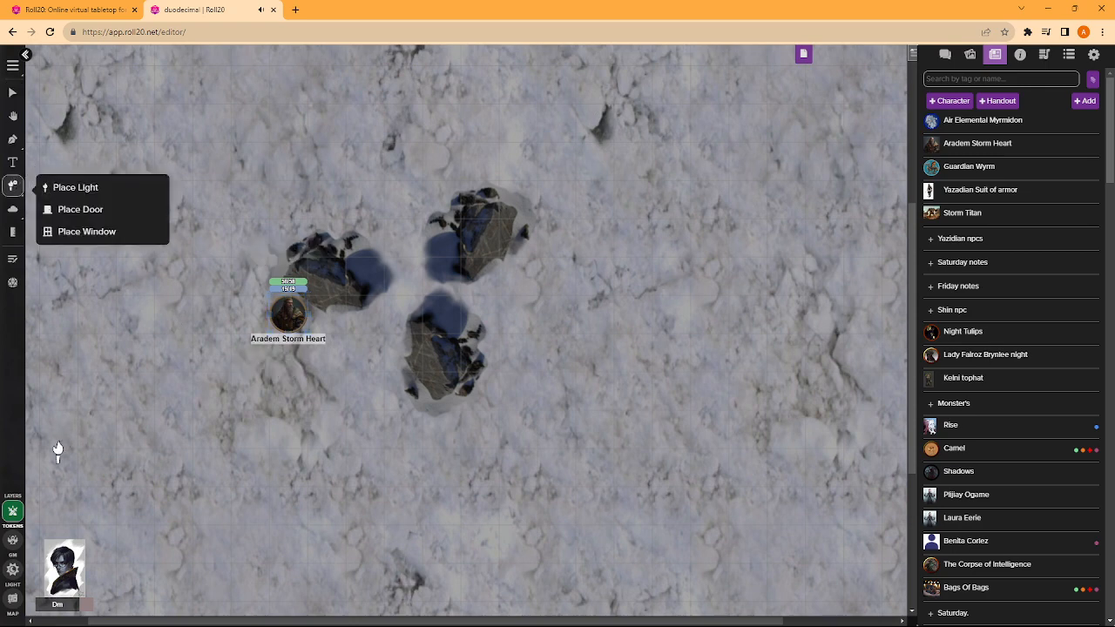
click(48, 187)
click(193, 482)
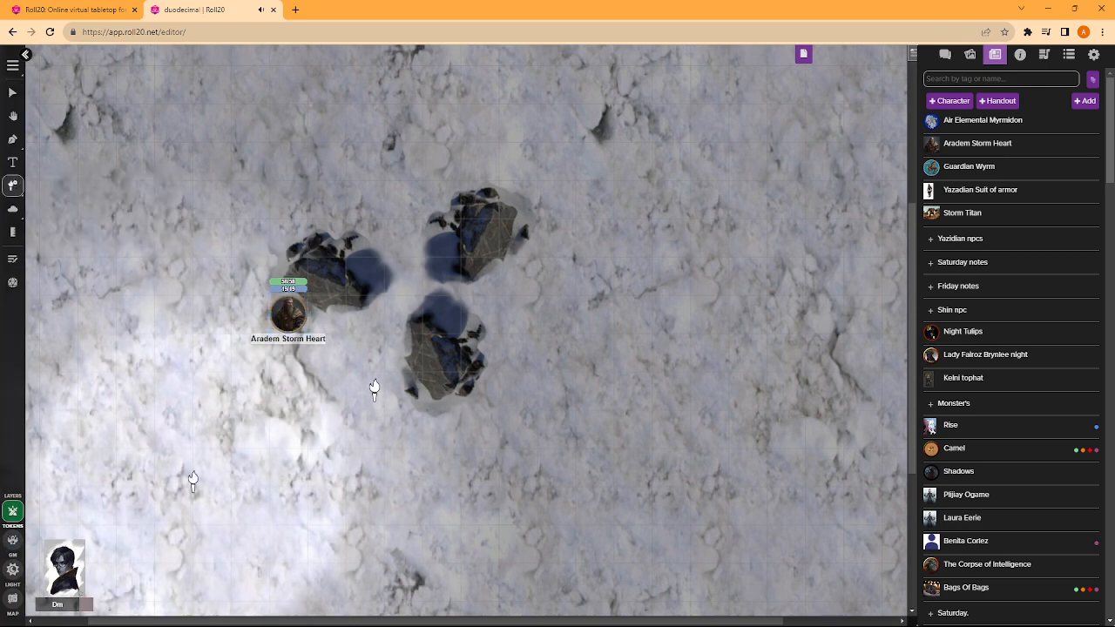
click(355, 148)
click(715, 180)
click(741, 309)
click(614, 466)
click(291, 168)
click(592, 131)
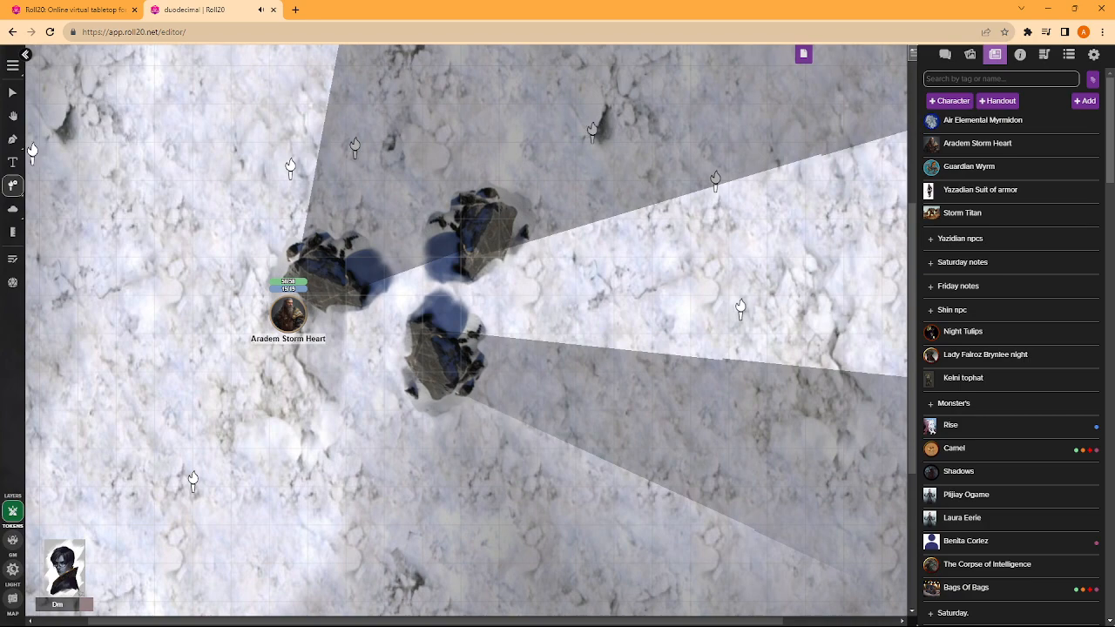
- Move the Aradem Storm Heart token into the gap between the left-hand and lower rocks
click(12, 92)
mouse_move(291, 327)
mouse_down()
mouse_move(373, 322)
mouse_move(296, 325)
mouse_up()
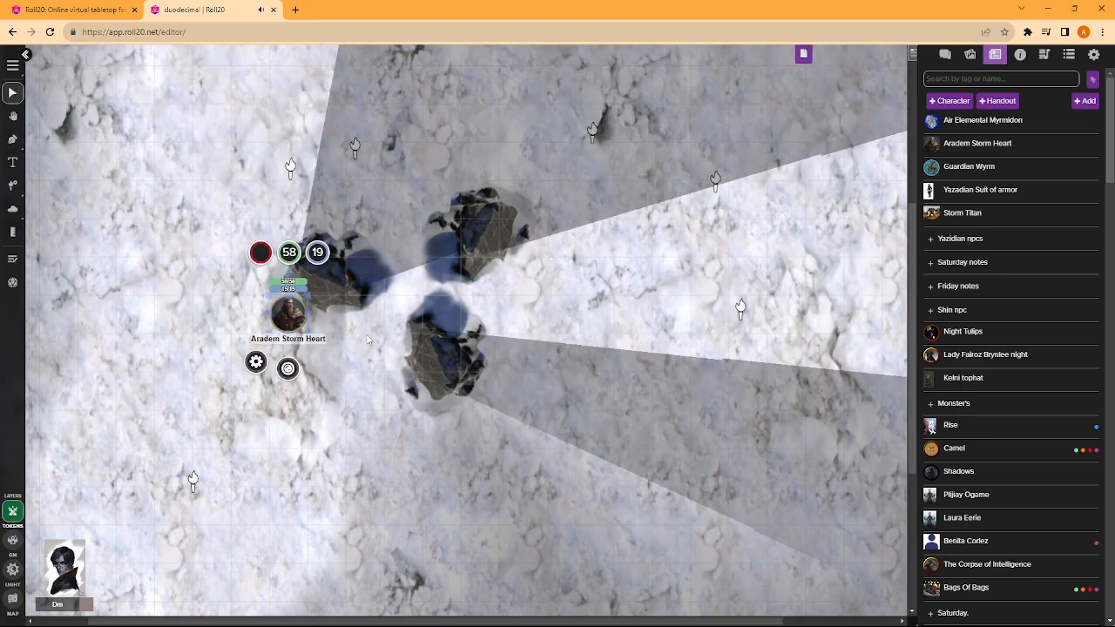
click(366, 335)
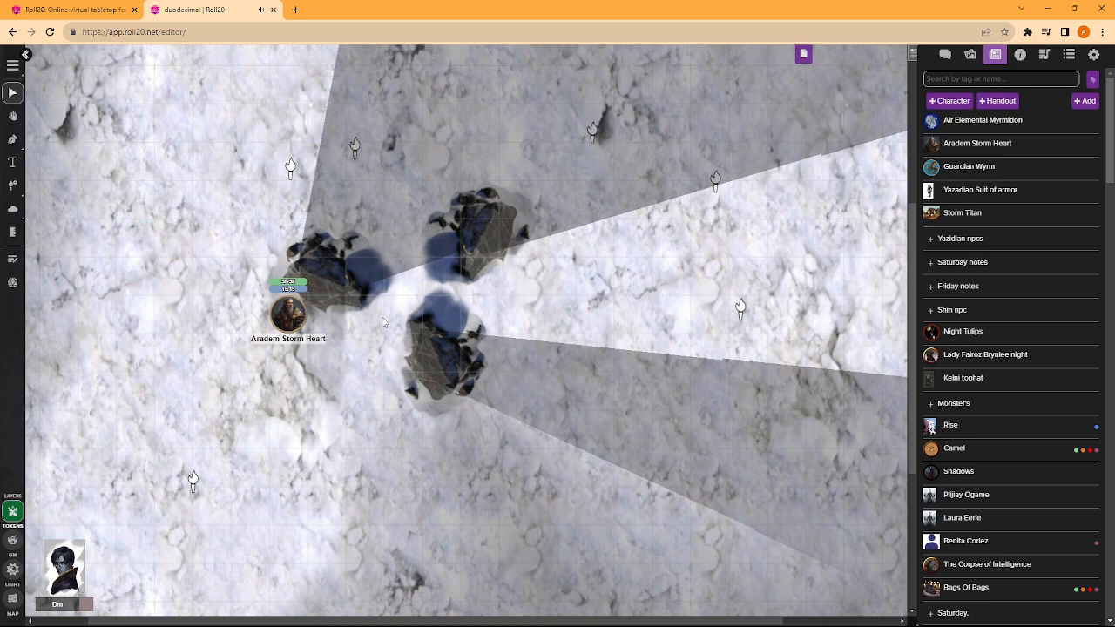
drag(278, 323, 366, 357)
scroll(383, 357, down, 4)
click(488, 473)
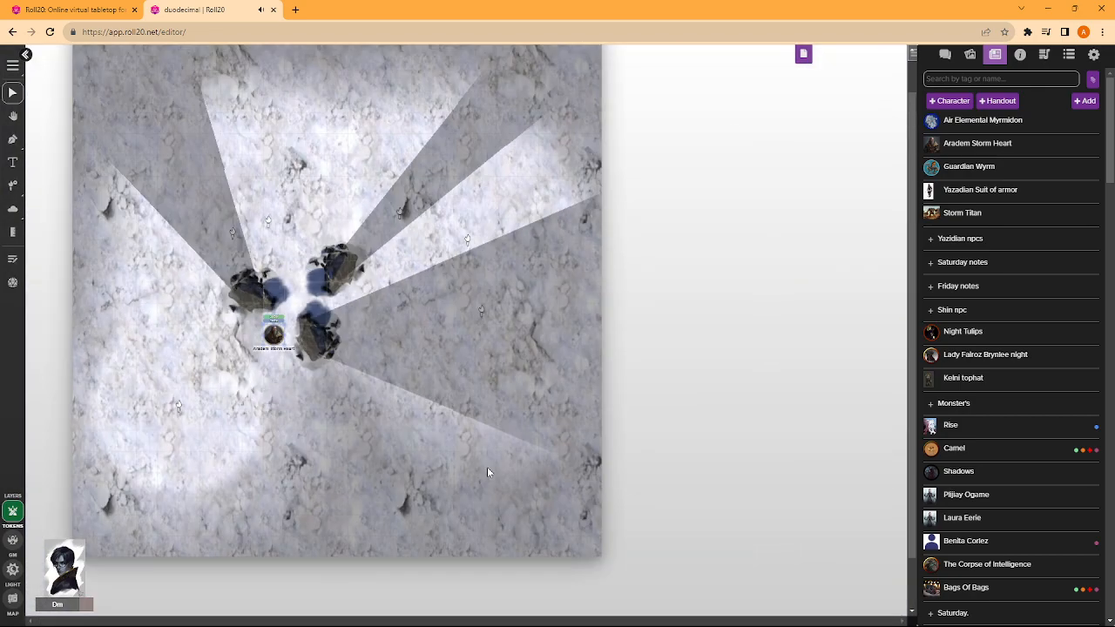
- Search the journal and the art library for "Tent"
click(943, 81)
text(T)
key(Caps_Lock)
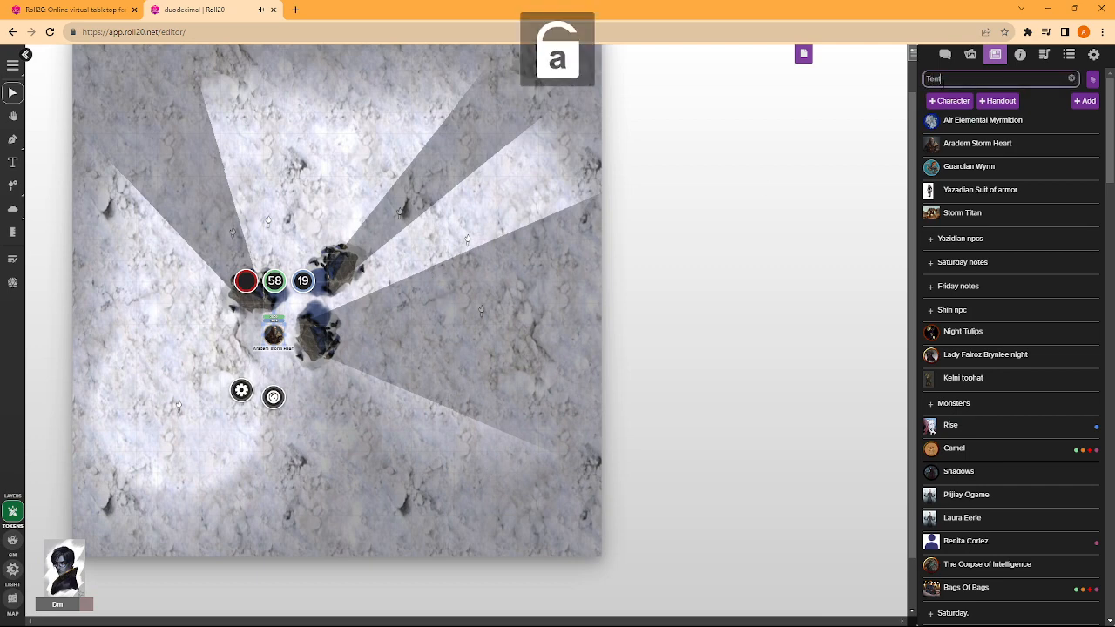
drag(944, 79, 771, 32)
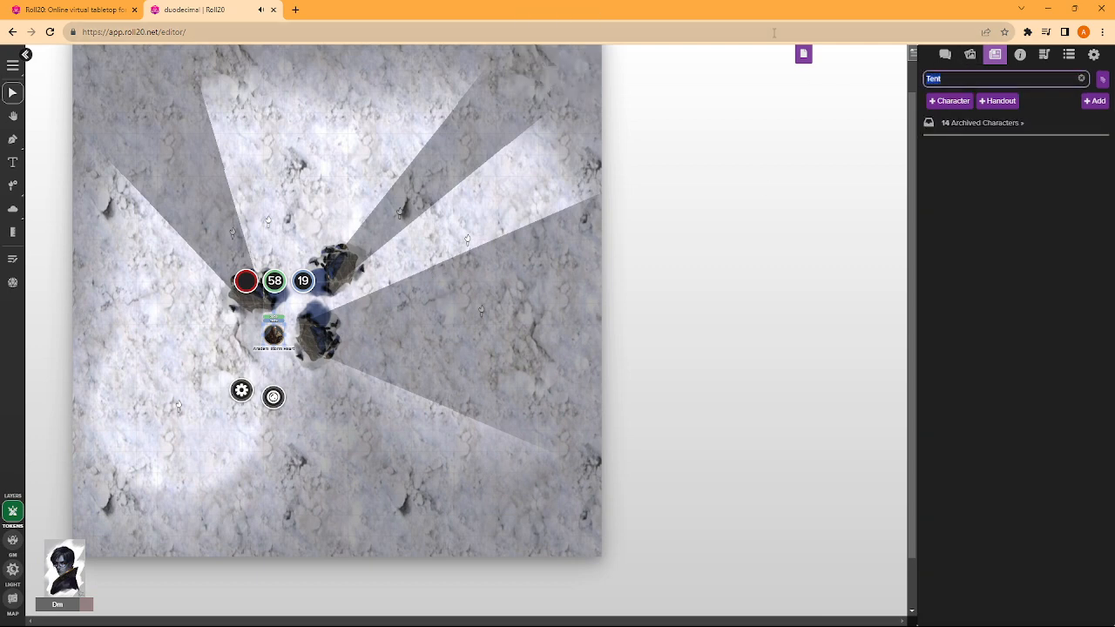
key(BackSpace)
click(970, 54)
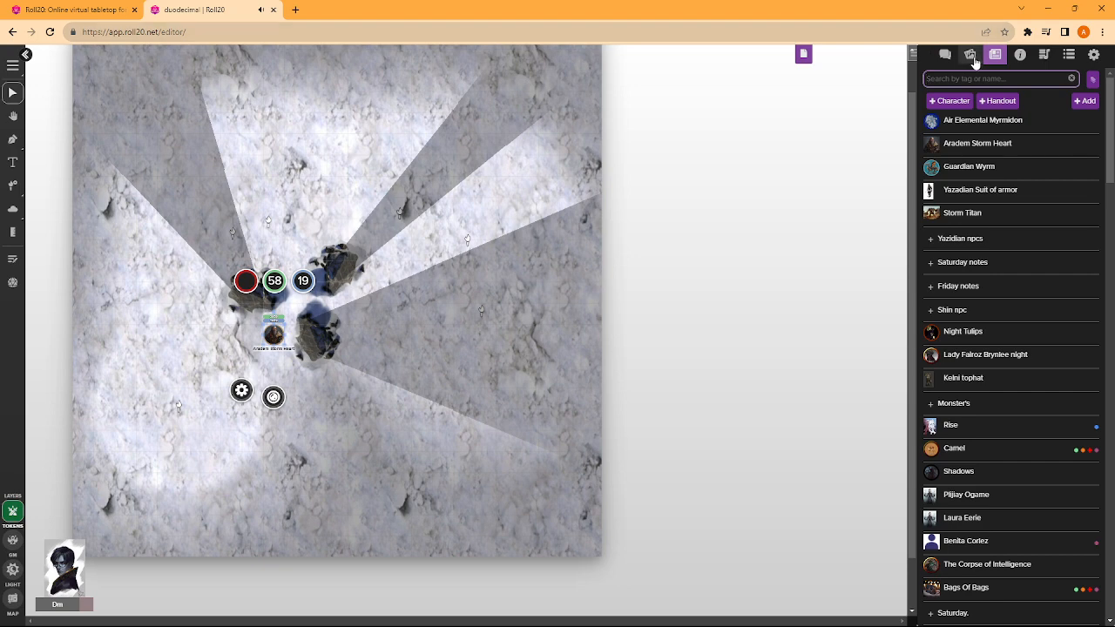
text(Tent)
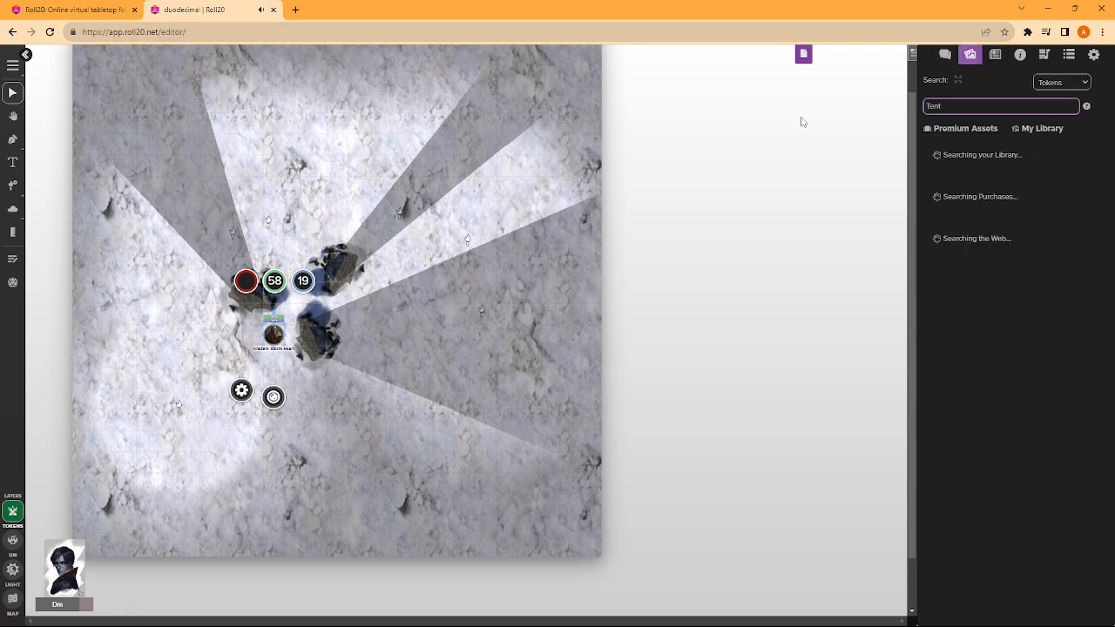
- Search the art library for "Snow" and add a snowy rock mound from the web results to the map
drag(947, 107, 764, 82)
key(Caps_Lock)
text(S)
key(Caps_Lock)
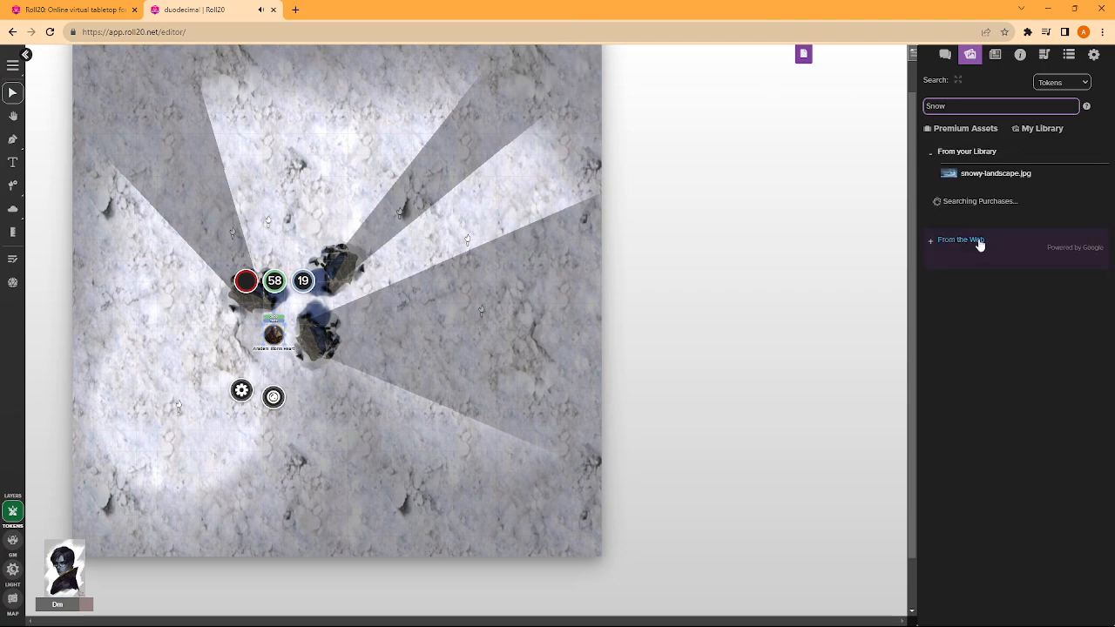
click(929, 244)
scroll(967, 425, down, 5)
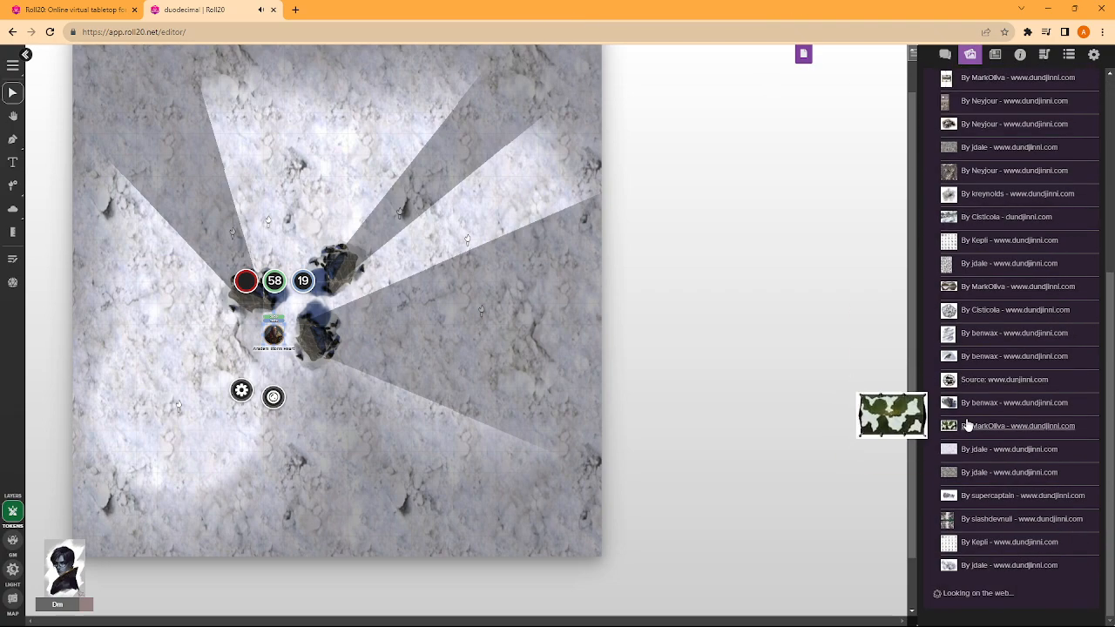
scroll(452, 351, up, 3)
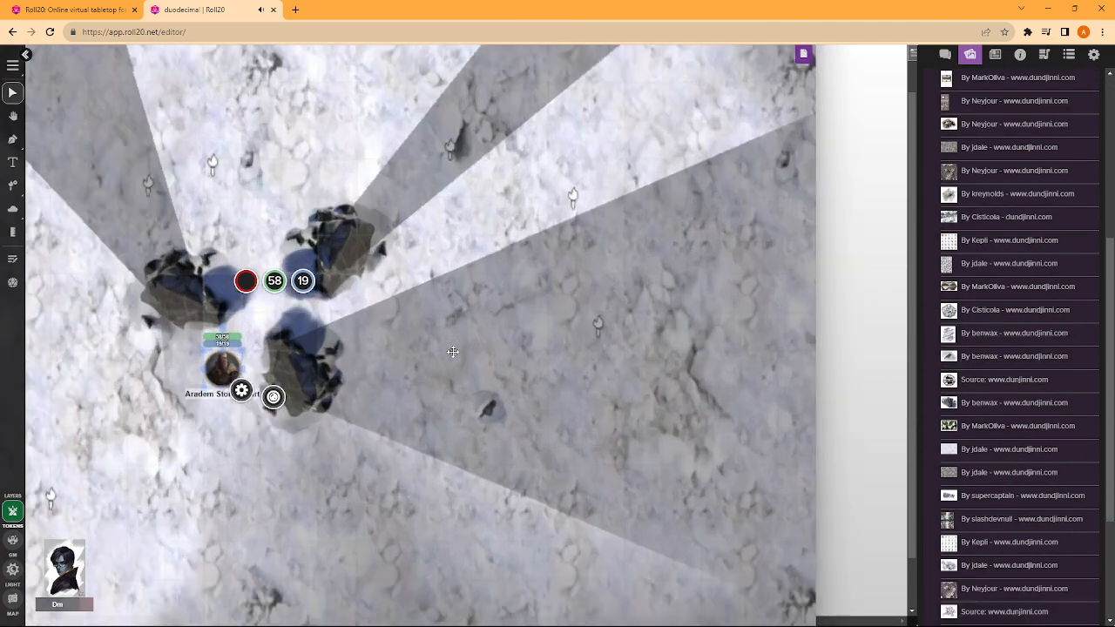
- Move the snowy rock mound just above the three rocks, send it to the back and assign it to the Map Layer
drag(495, 398, 614, 66)
scroll(584, 298, up, 3)
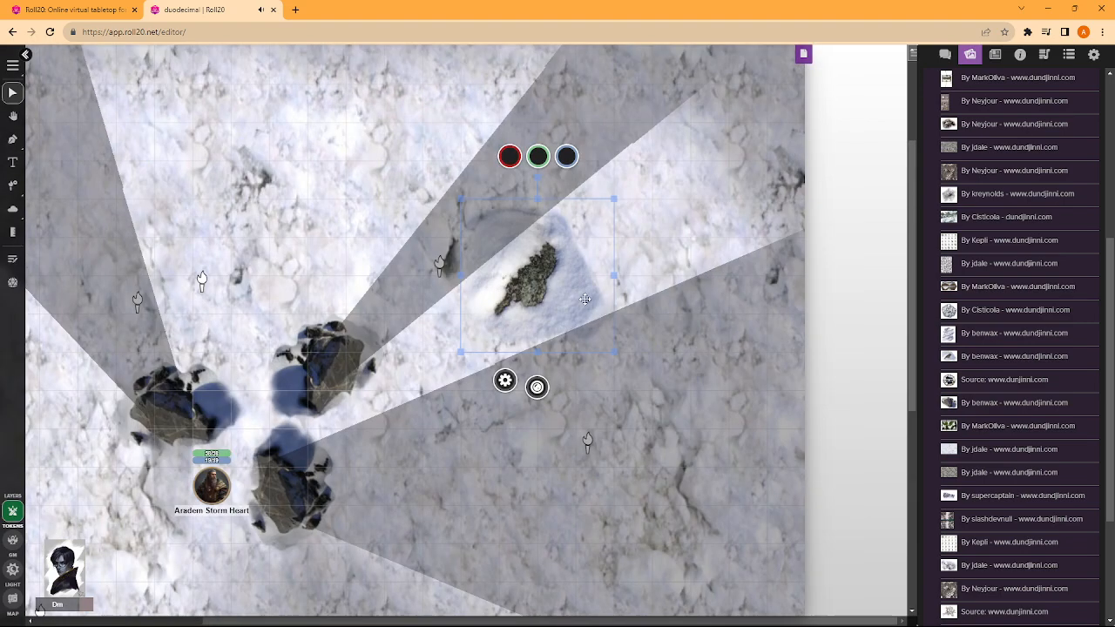
drag(584, 299, 257, 325)
right_click(263, 320)
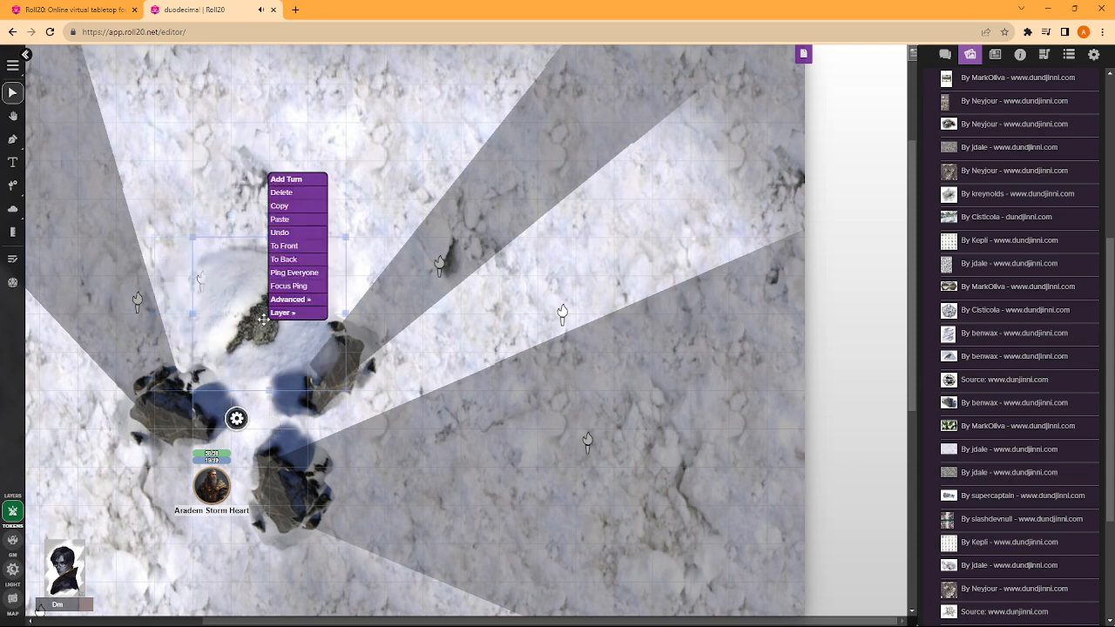
click(292, 265)
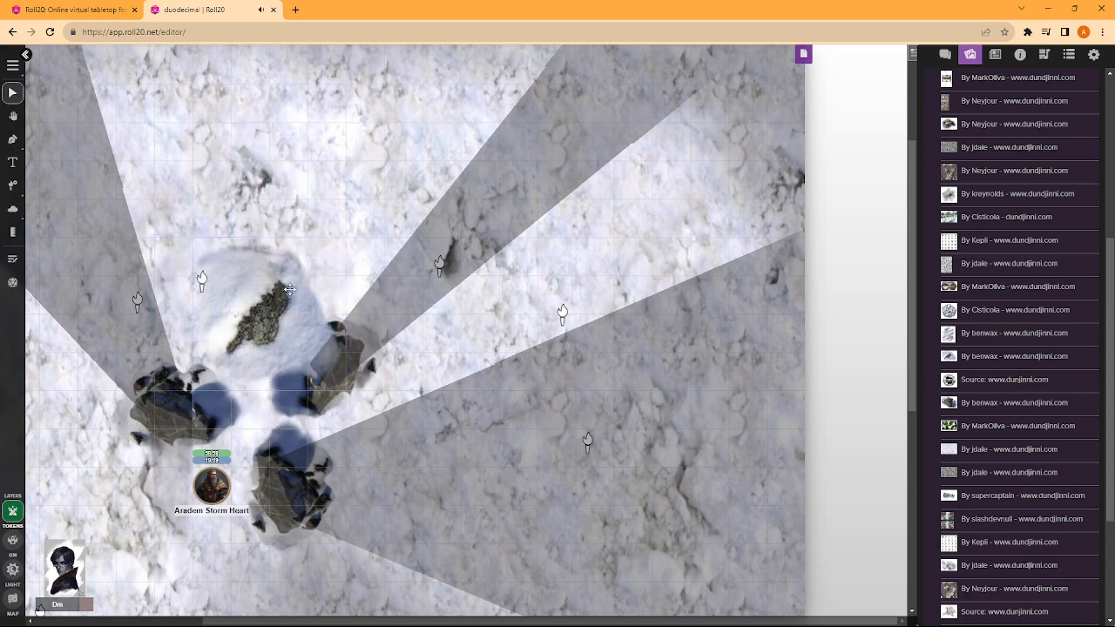
right_click(266, 318)
mouse_move(292, 294)
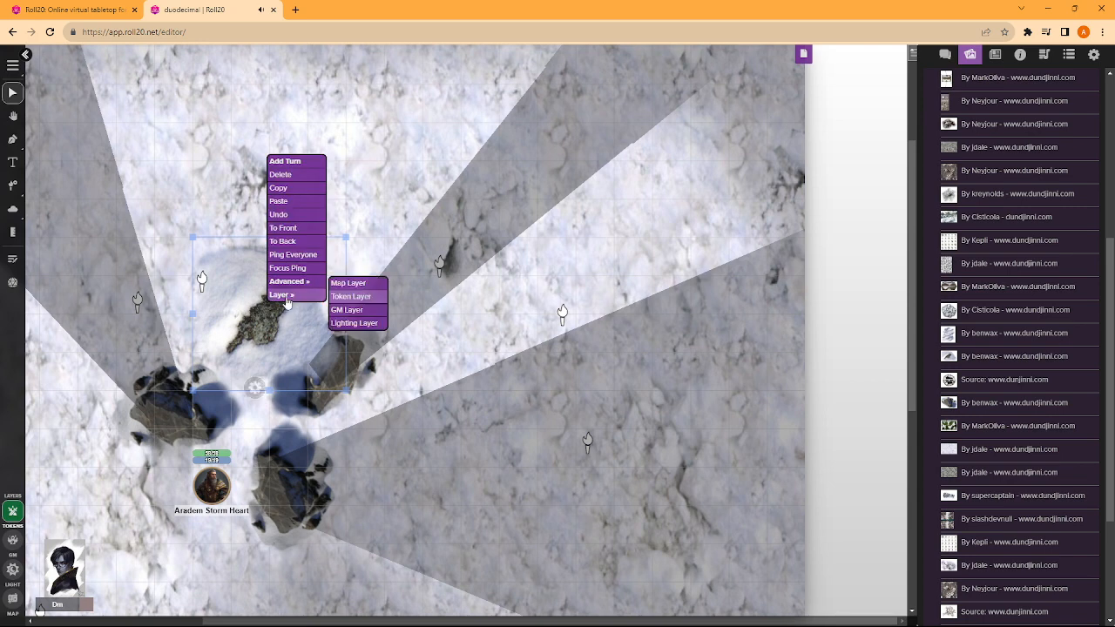
click(349, 285)
- Switch to the map layer and send the snow texture tile covering the mound to the back
right_click(145, 174)
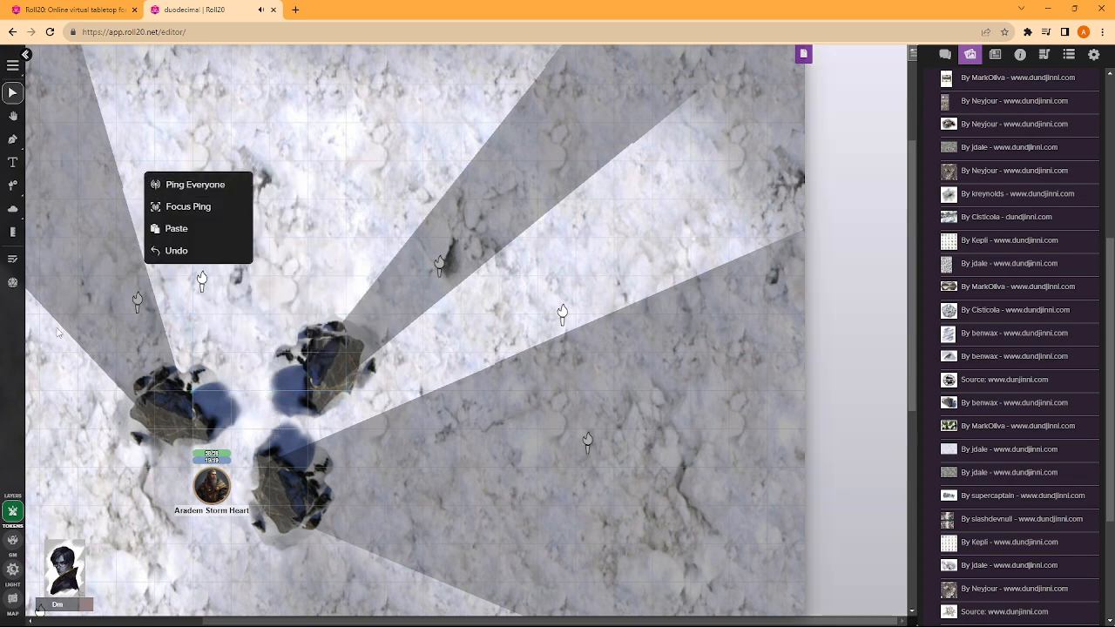
click(14, 540)
click(12, 598)
right_click(332, 190)
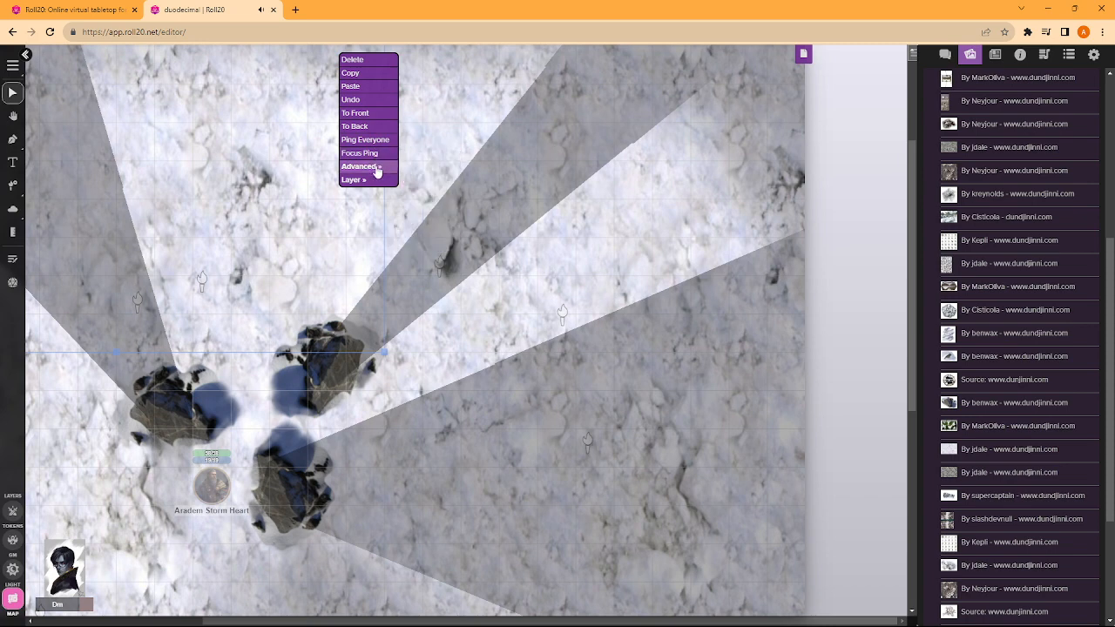
mouse_move(372, 166)
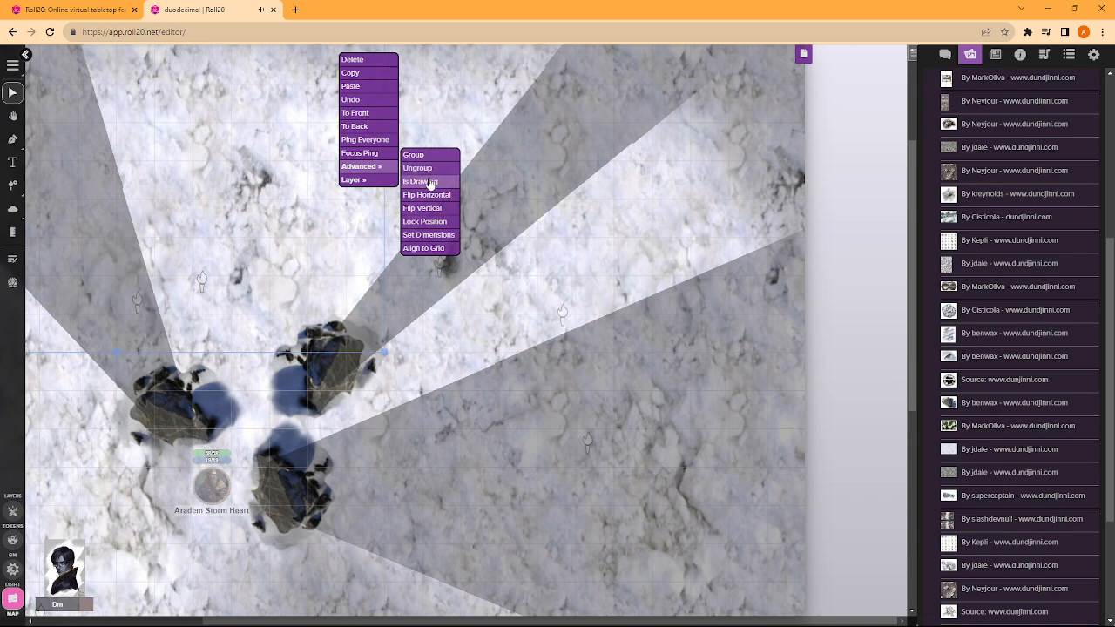
click(365, 128)
- Place the mound beside the left-hand rock, with a duplicate over the upper rock, and flip the duplicate vertically
drag(266, 298, 233, 328)
drag(323, 246, 317, 315)
right_click(297, 307)
mouse_move(336, 289)
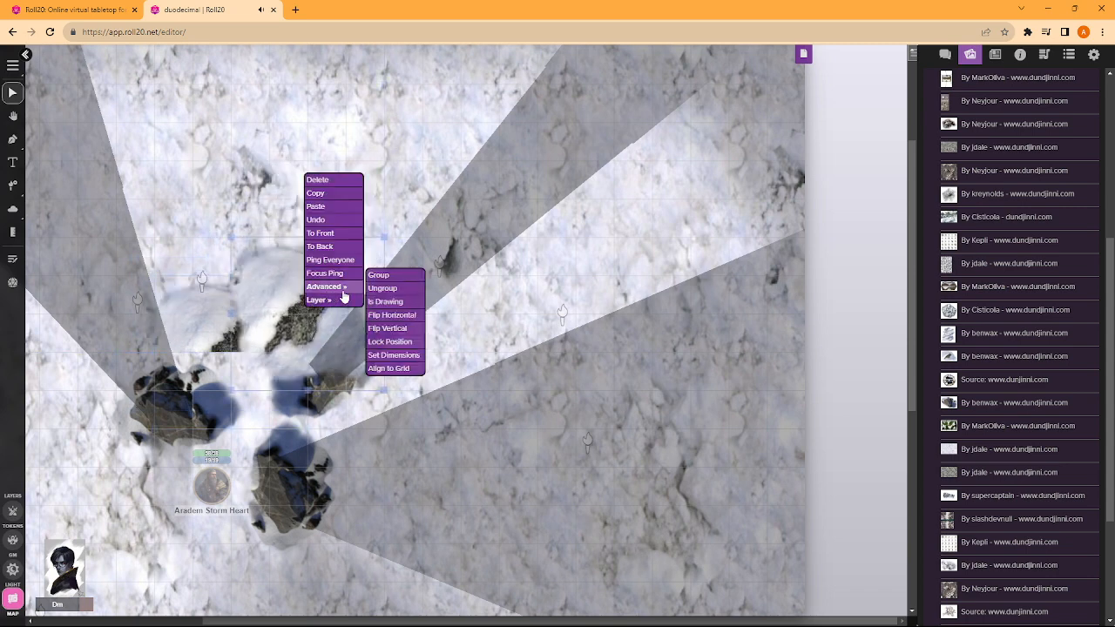
click(405, 329)
- Send the flipped mound behind the rocks, put the snow texture back beneath it, and move the mound above the upper rock
right_click(301, 324)
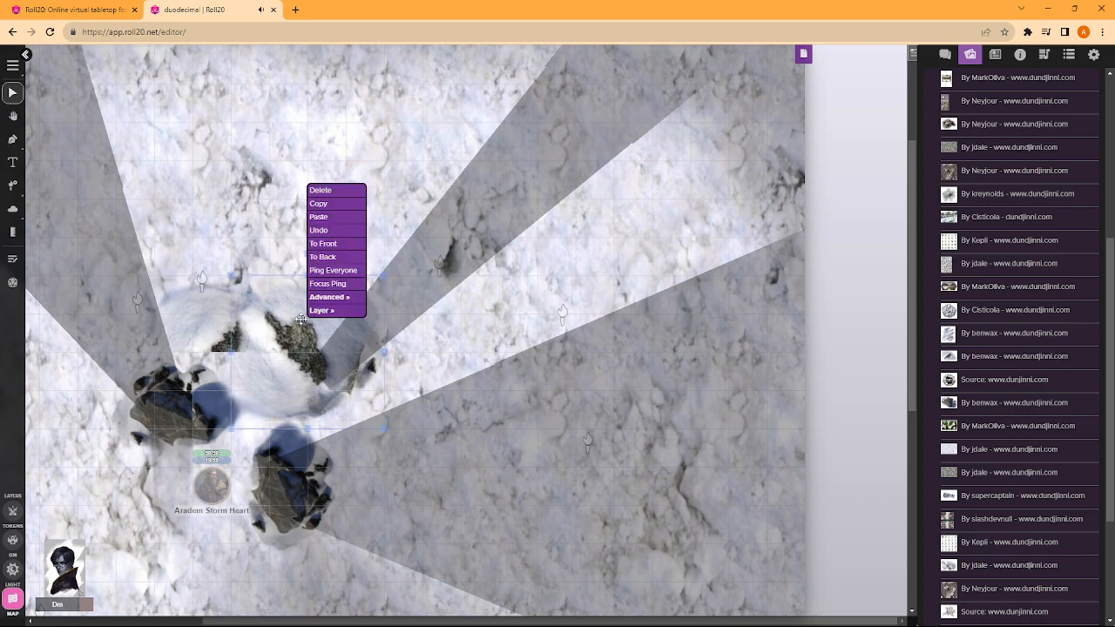
click(326, 256)
right_click(250, 177)
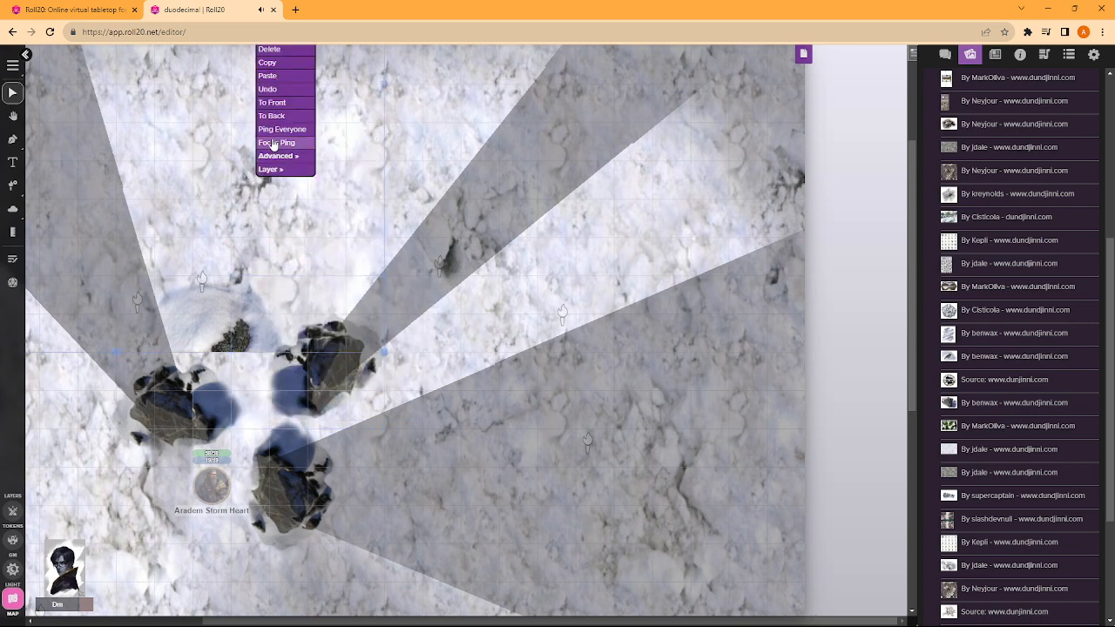
click(270, 117)
drag(315, 319, 327, 275)
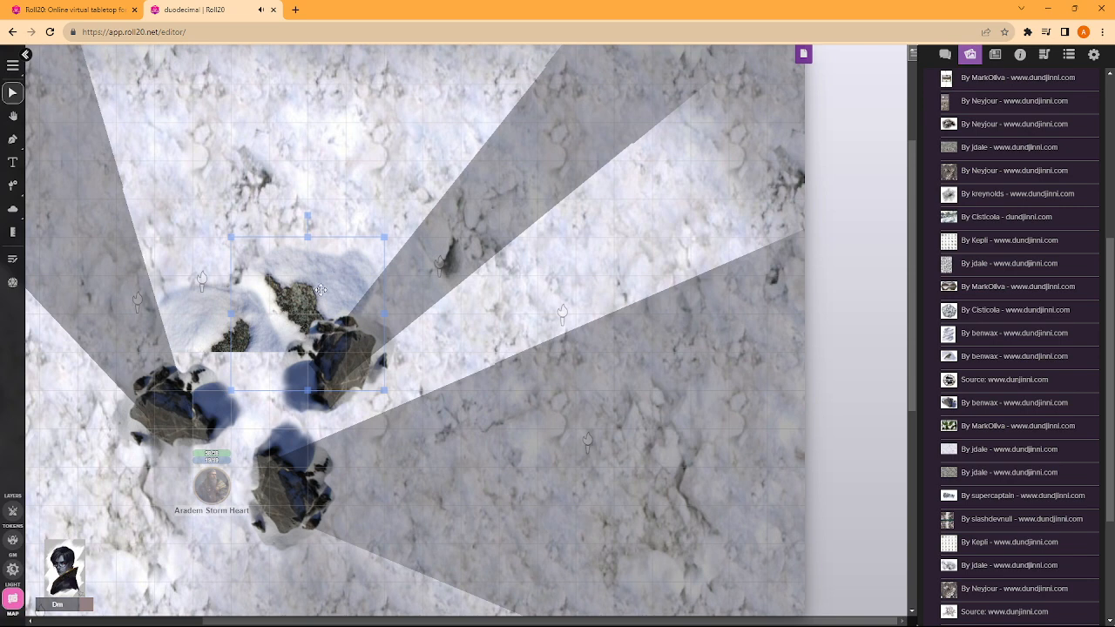
- Paste three more copies of the flipped mound and arrange them down the right-hand side of the rocks
click(480, 291)
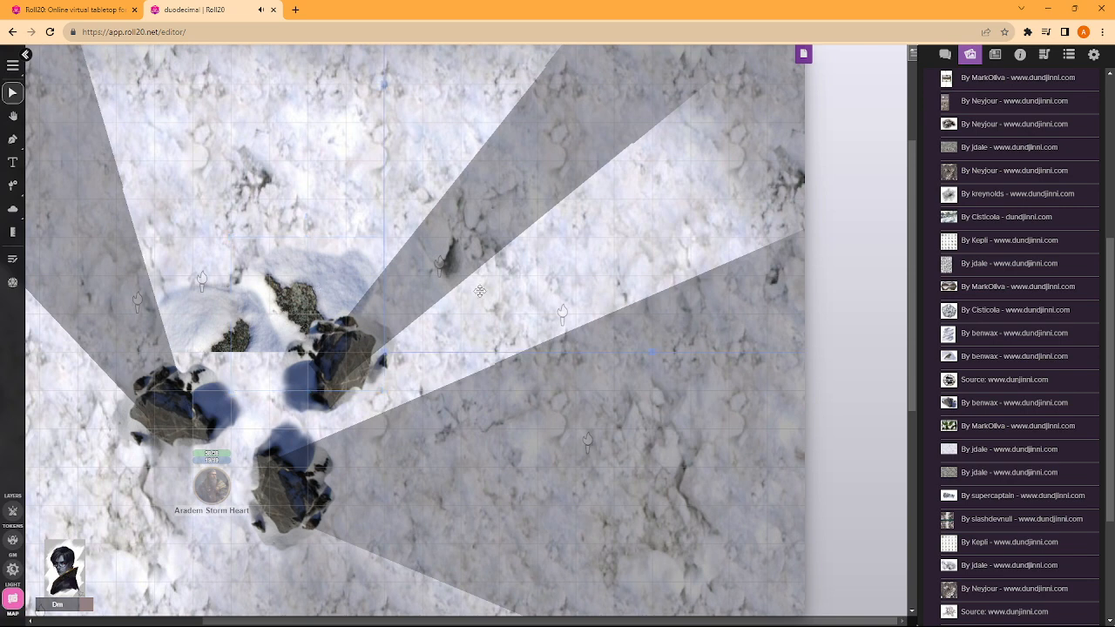
key(ctrl+v)
drag(480, 290, 425, 323)
click(528, 365)
key(ctrl+v)
drag(528, 365, 375, 425)
key(ctrl+v)
drag(535, 442, 377, 519)
scroll(377, 519, down, 2)
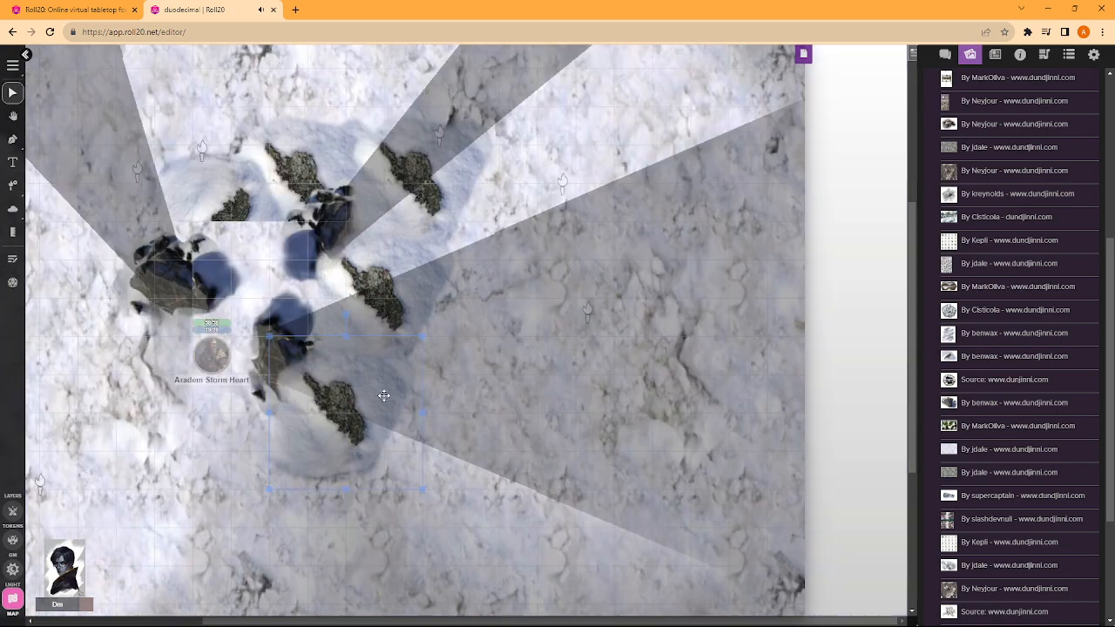
- Send the three pasted mounds to the back, behind the rocks
right_click(362, 393)
click(361, 378)
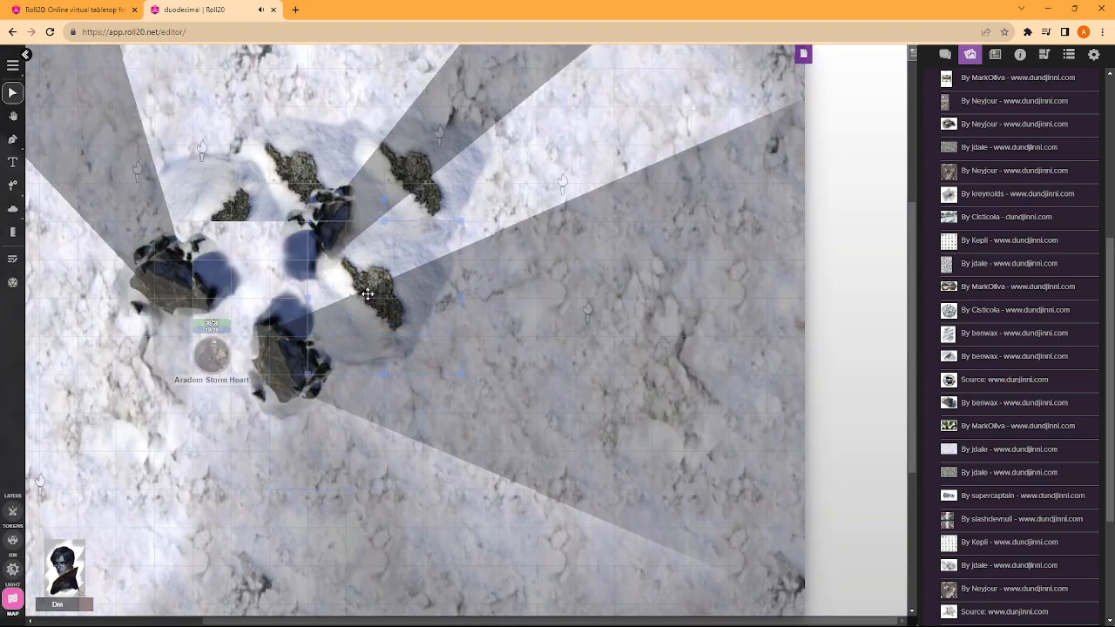
right_click(369, 293)
click(391, 235)
right_click(418, 199)
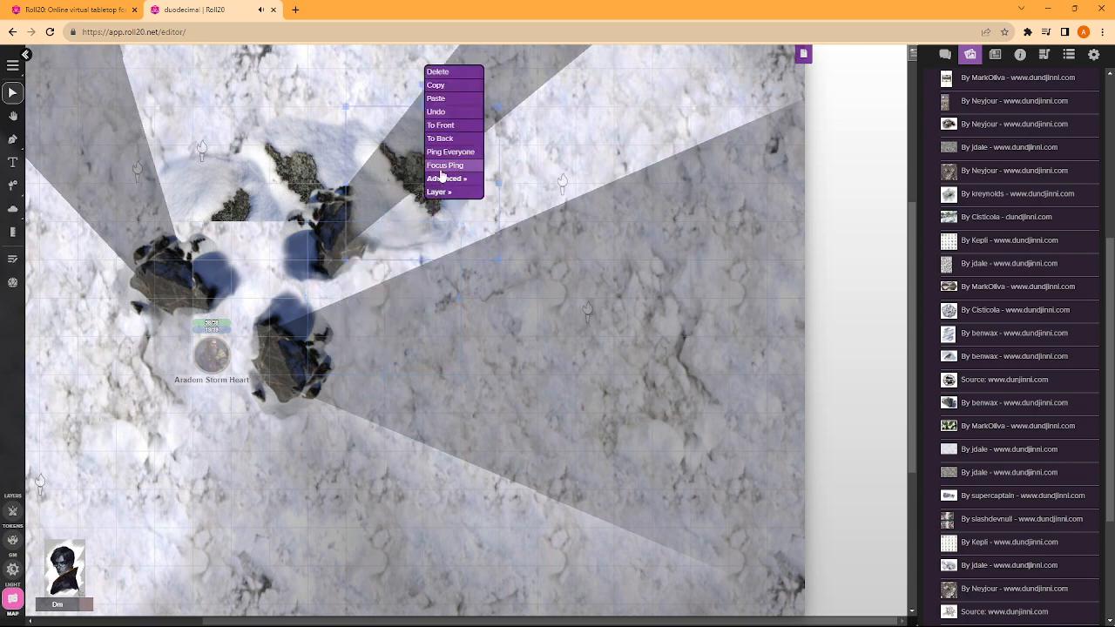
click(444, 138)
- Send the snow texture tiles covering the pasted mounds to the back
right_click(534, 125)
click(556, 62)
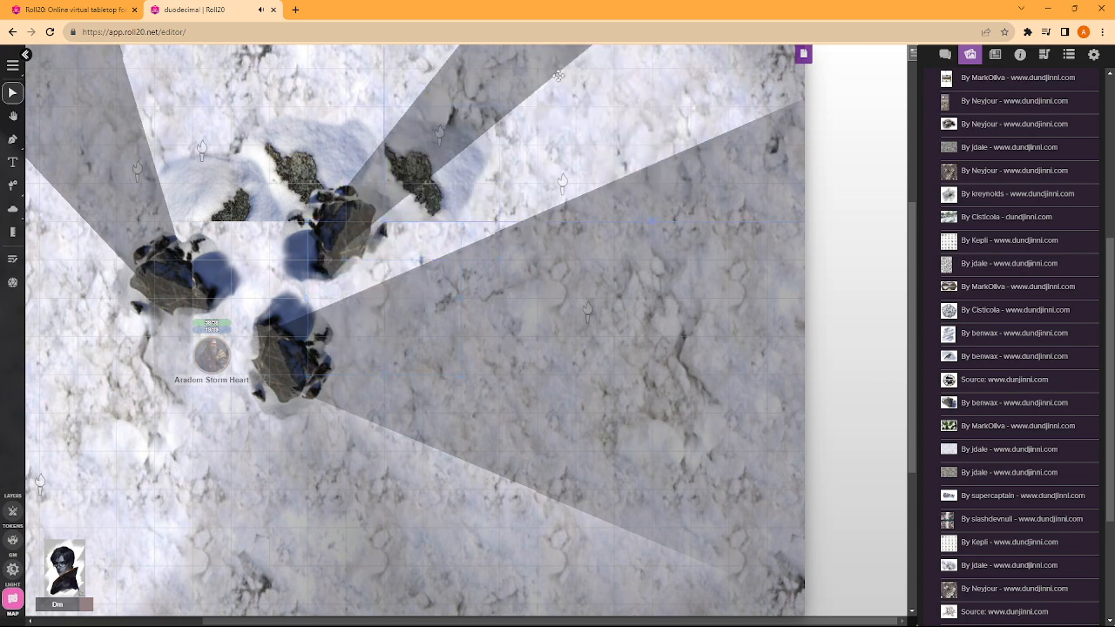
right_click(563, 318)
click(586, 259)
right_click(277, 549)
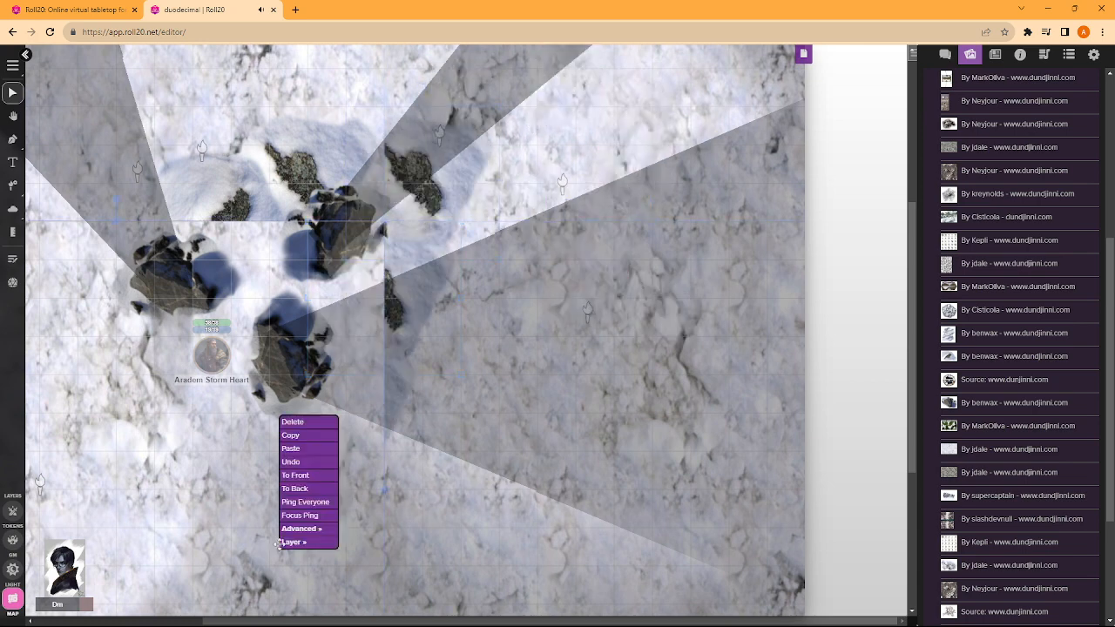
click(296, 488)
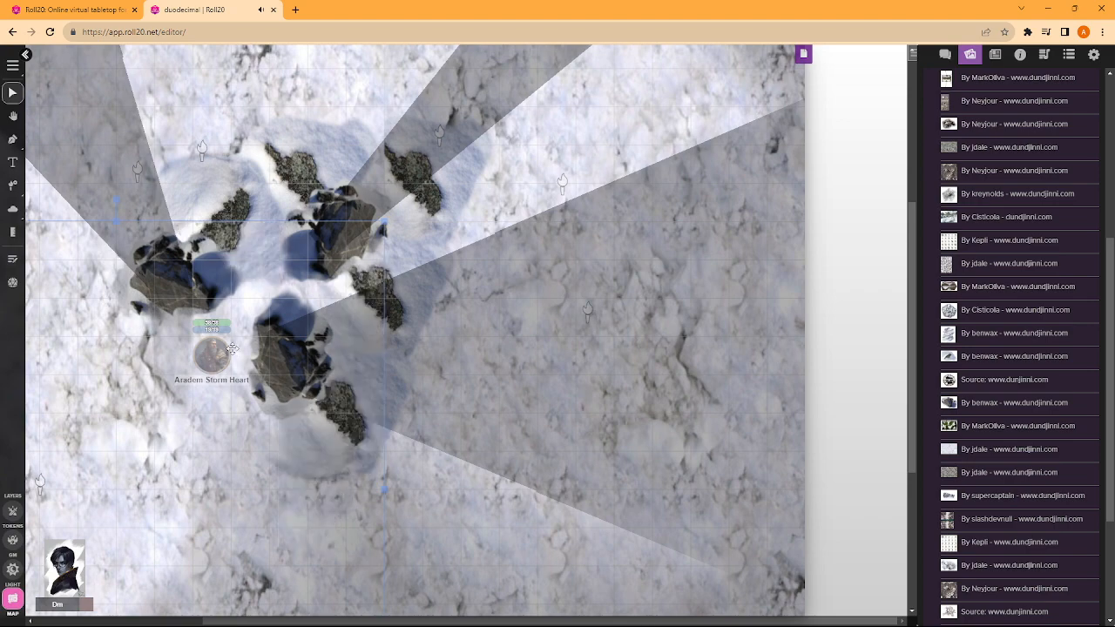
- Switch to the token layer and move the Aradem Storm Heart token between the lower rock and the right-hand mounds
click(13, 511)
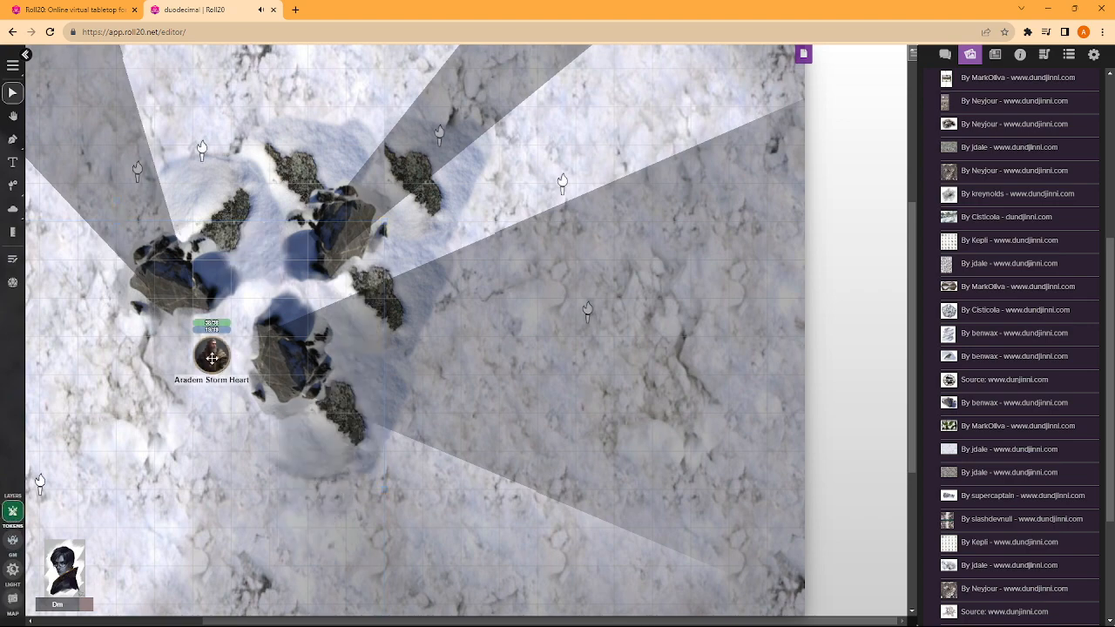
drag(218, 361, 317, 315)
scroll(533, 307, up, 1)
- Measure several distances across the snow and around the token with the Line measuring shape
click(13, 232)
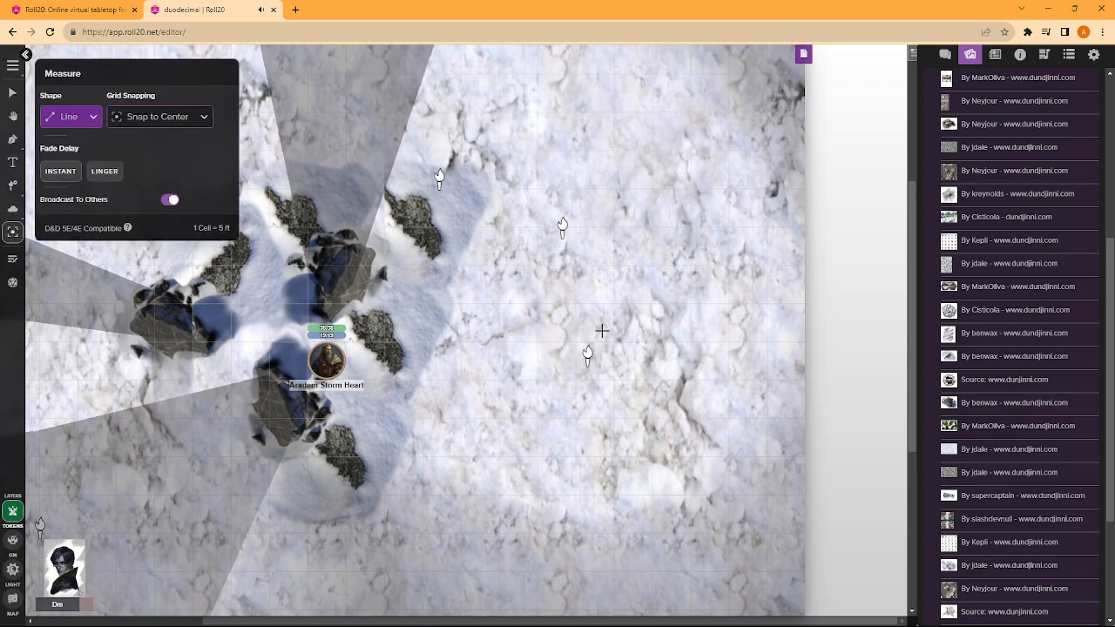
mouse_move(526, 328)
mouse_down()
mouse_move(409, 324)
mouse_move(427, 329)
mouse_up()
drag(523, 468, 442, 386)
drag(556, 242, 484, 425)
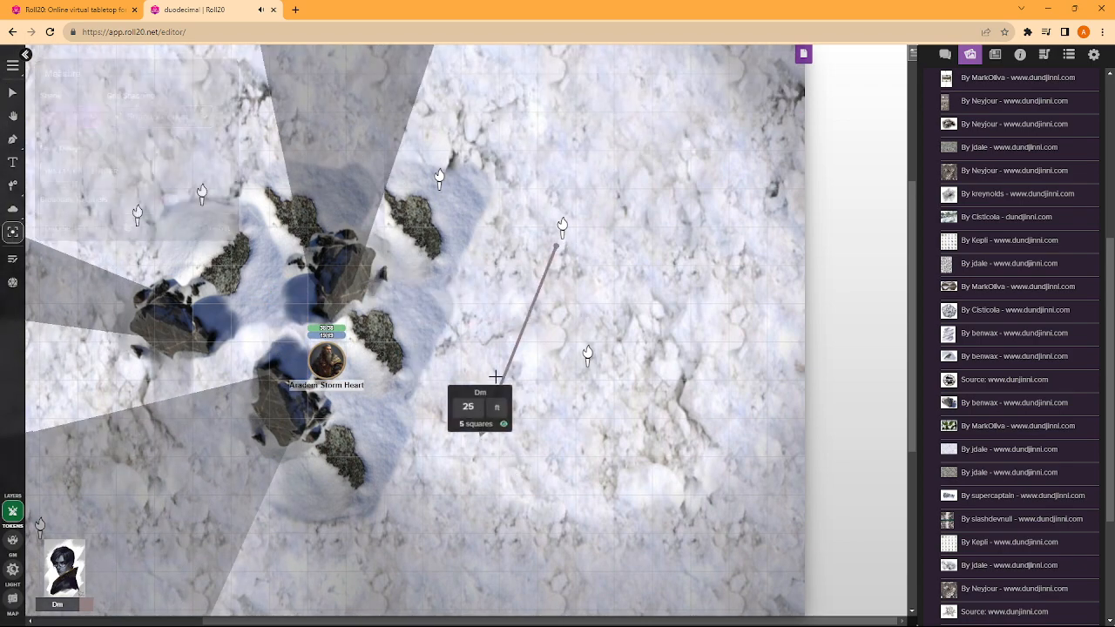
mouse_move(517, 171)
mouse_down()
mouse_move(400, 386)
mouse_move(405, 430)
mouse_up()
drag(479, 399, 281, 344)
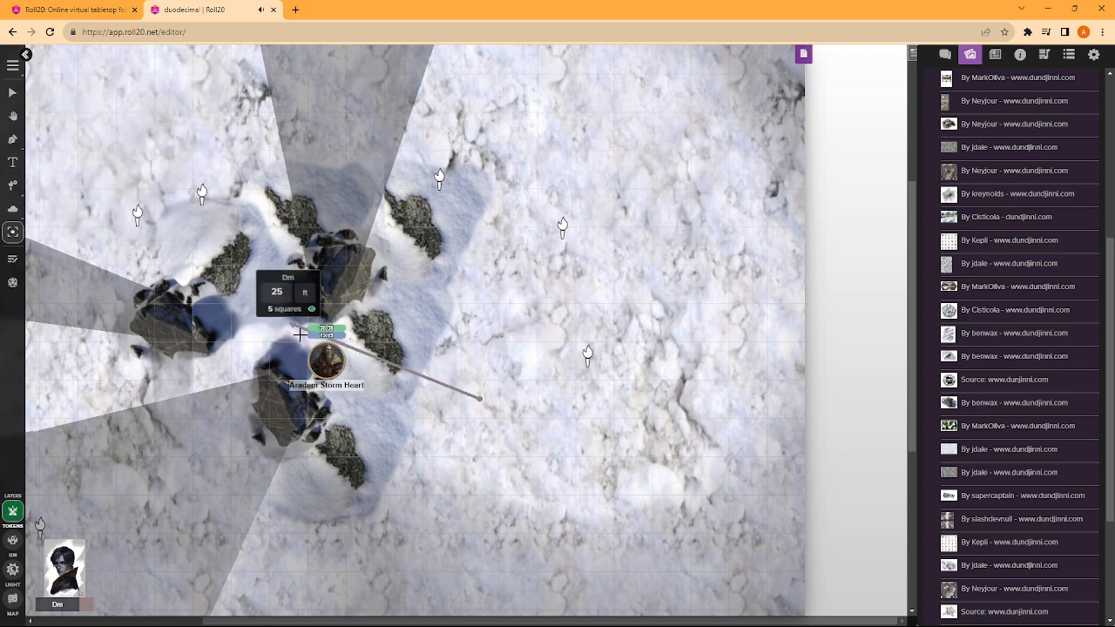
click(13, 232)
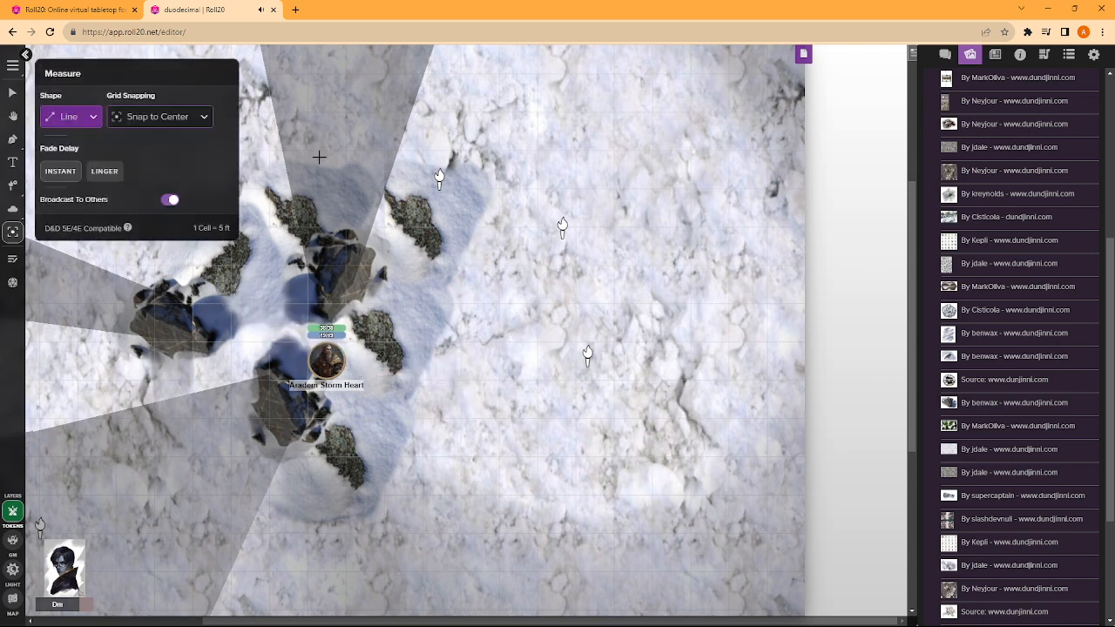
- Set the drawing tool's stroke color to cyan
click(13, 138)
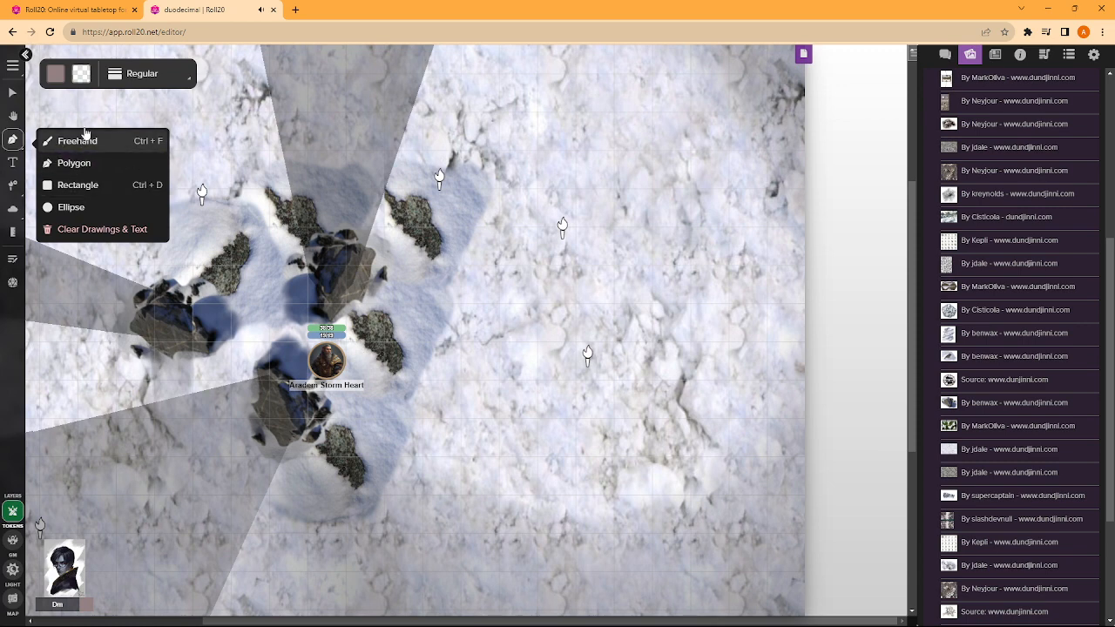
click(55, 74)
click(105, 120)
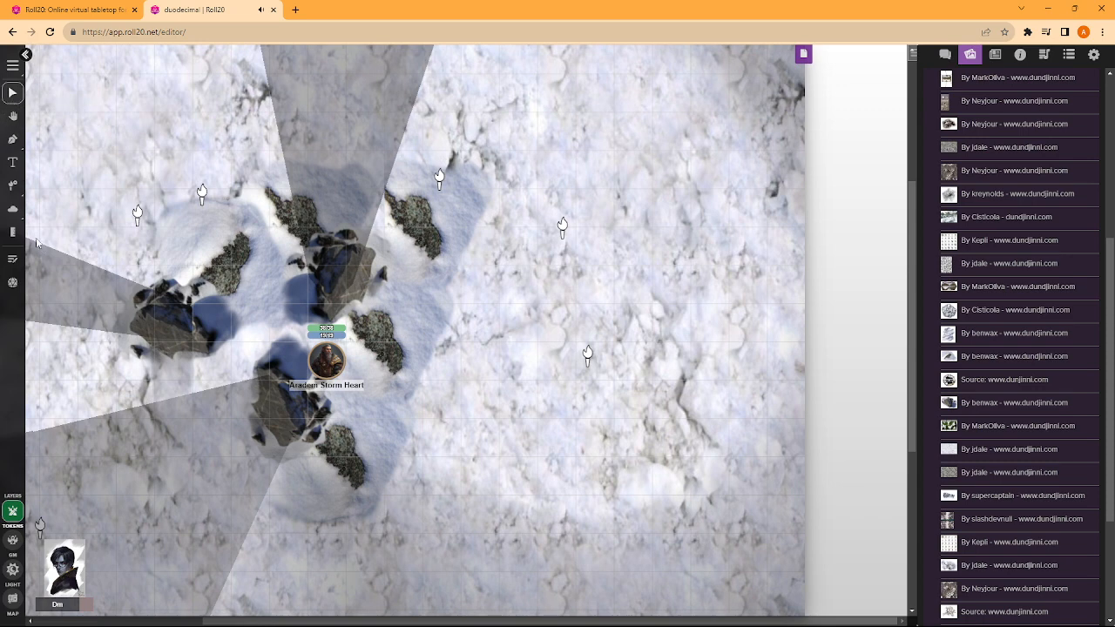
click(14, 188)
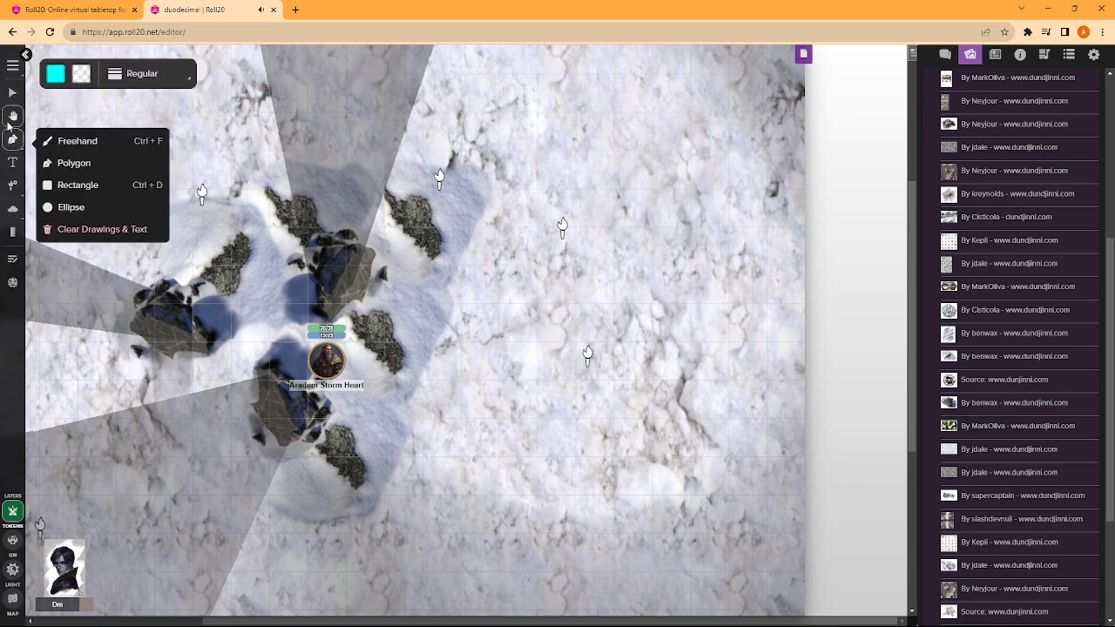
click(11, 117)
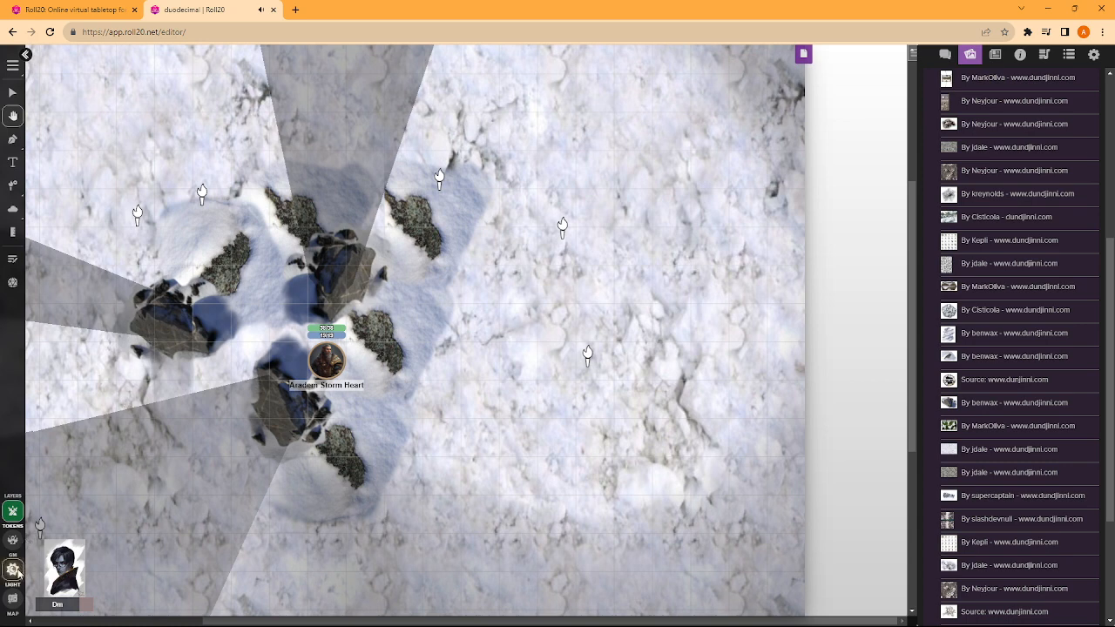
- Draw a closed freehand cyan outline around the whole group of rocks and mounds on the GM layer
click(13, 540)
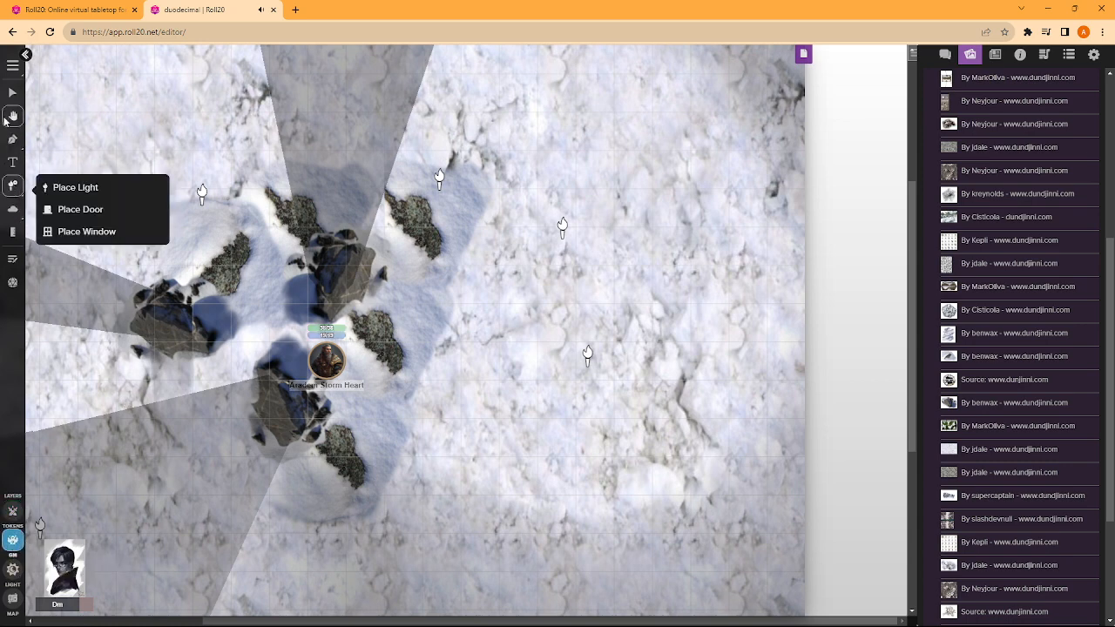
click(12, 140)
click(87, 147)
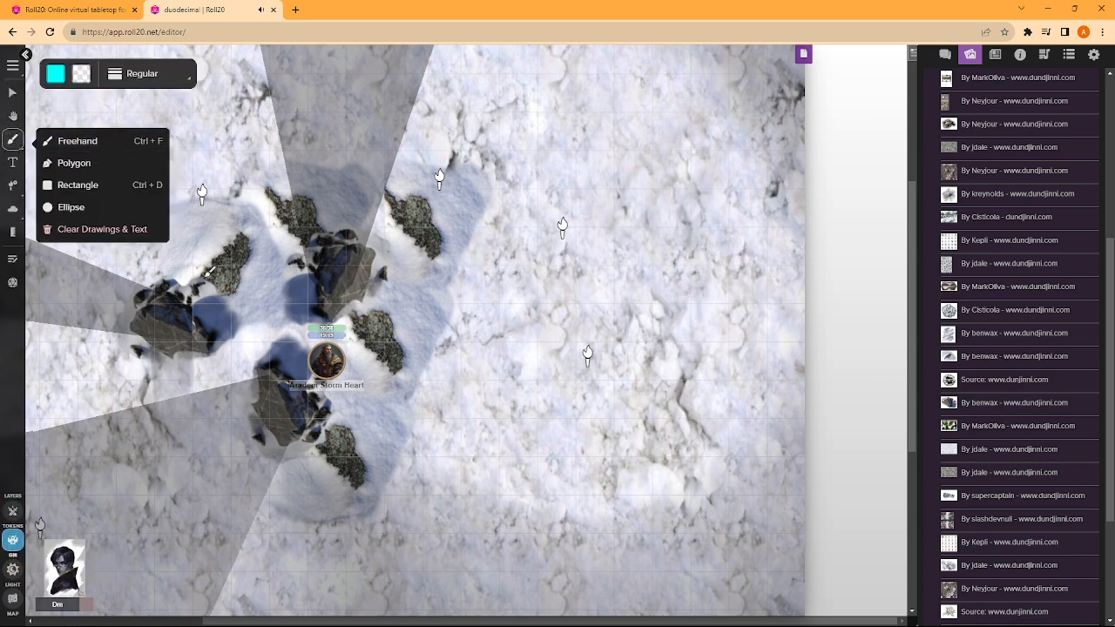
drag(370, 521, 382, 502)
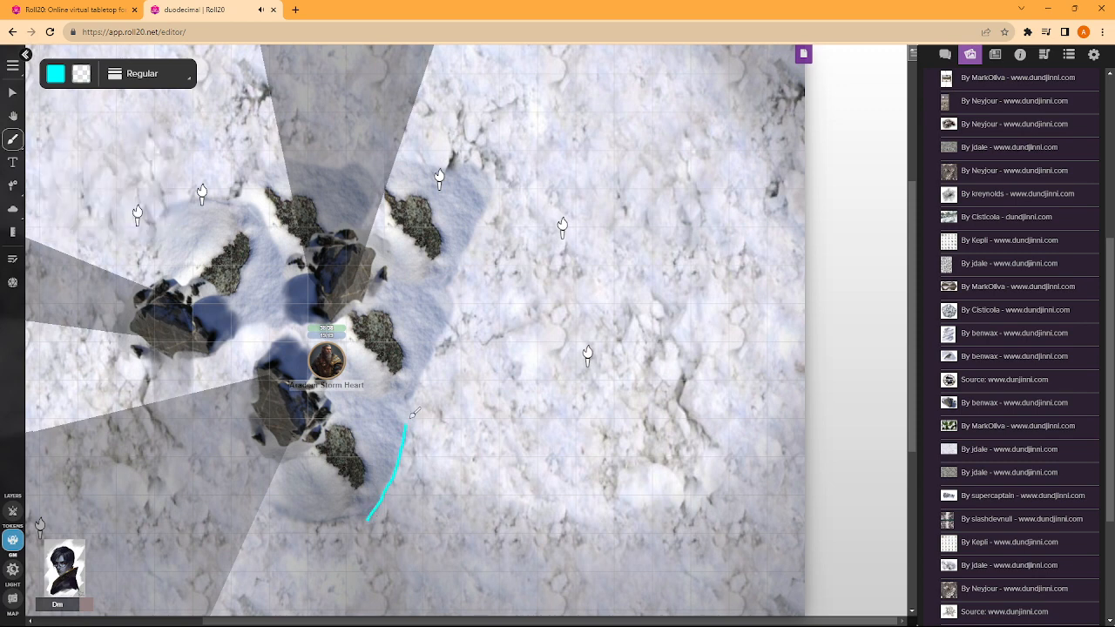
drag(491, 183, 492, 182)
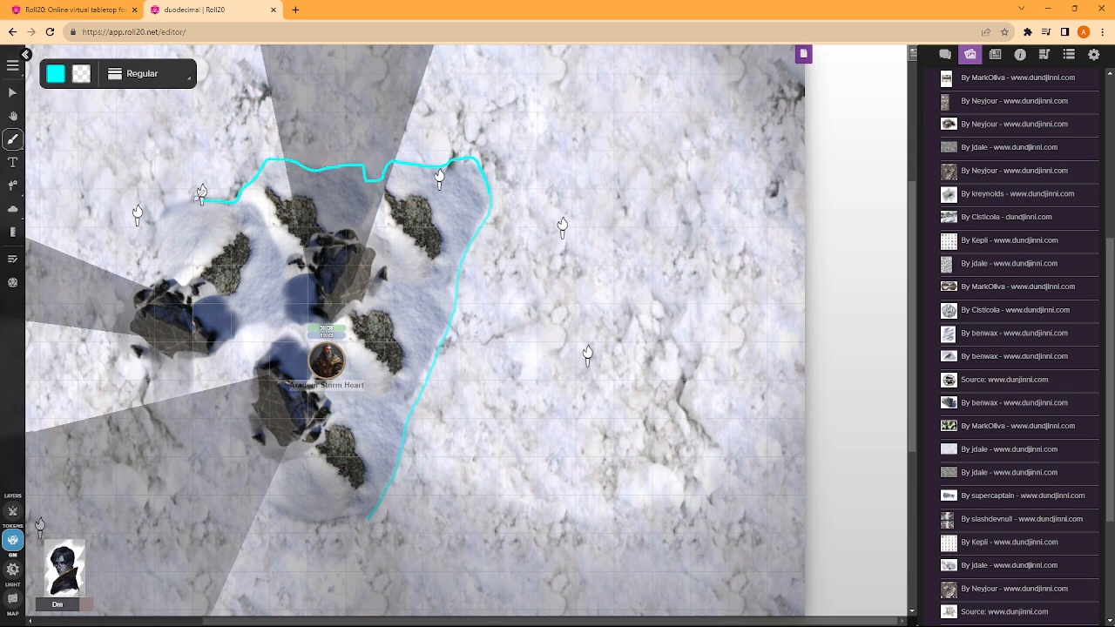
drag(159, 233, 160, 277)
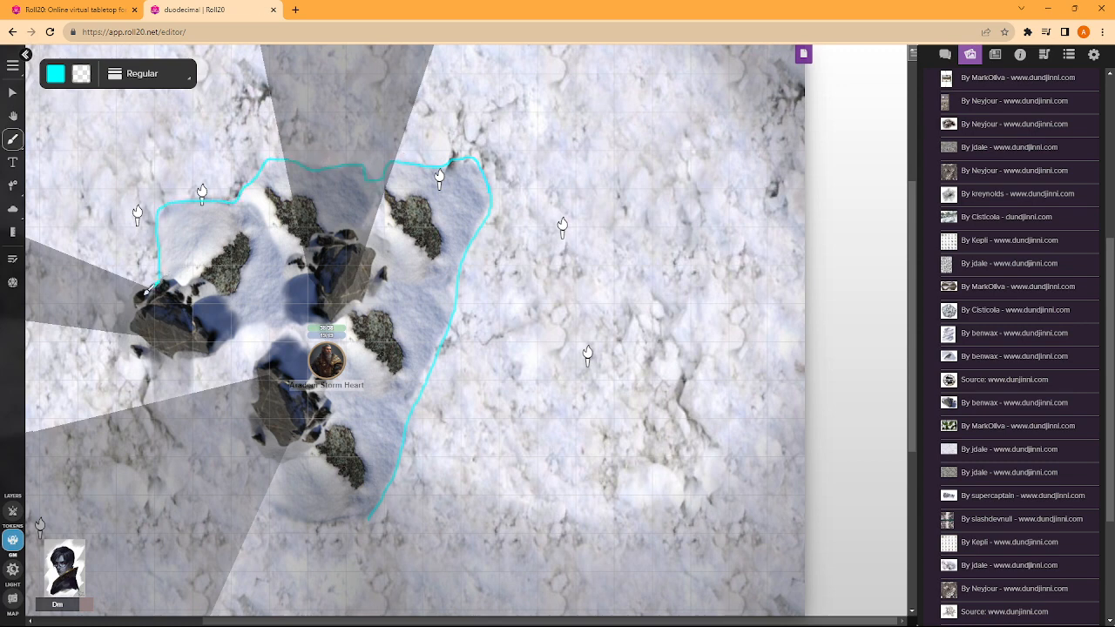
mouse_move(154, 429)
mouse_down()
mouse_move(260, 510)
mouse_move(370, 513)
mouse_up()
- Return to the Select tool and make the token layer active
click(12, 92)
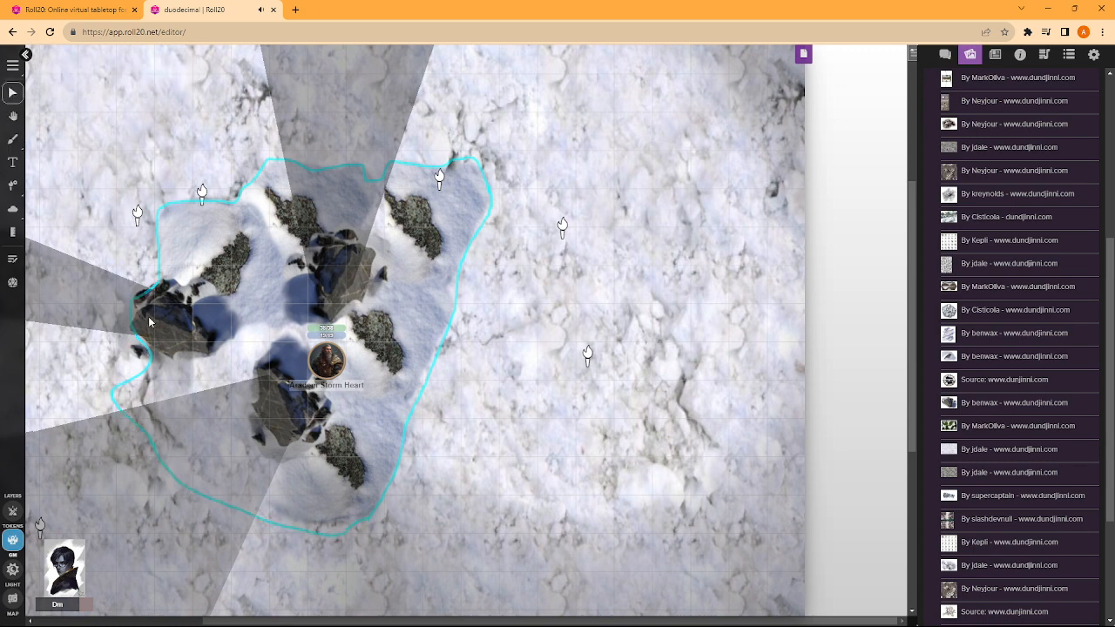
scroll(267, 400, up, 3)
scroll(416, 413, down, 4)
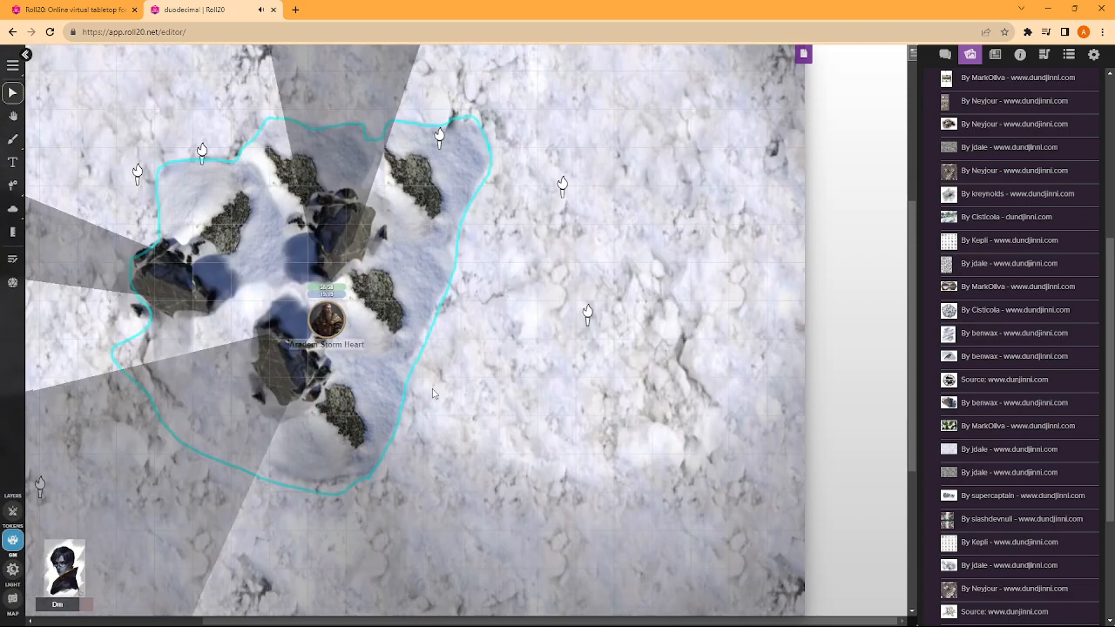
click(12, 511)
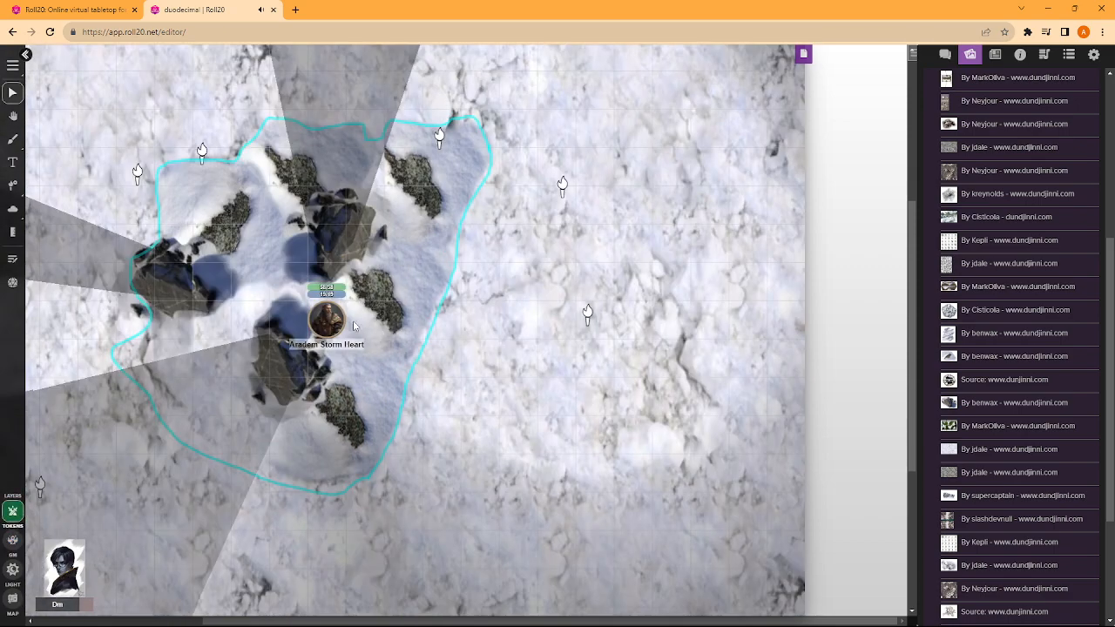
- Move the character token from between the rocks to the open snow just east of the cyan outline
drag(339, 329, 307, 312)
scroll(307, 312, down, 6)
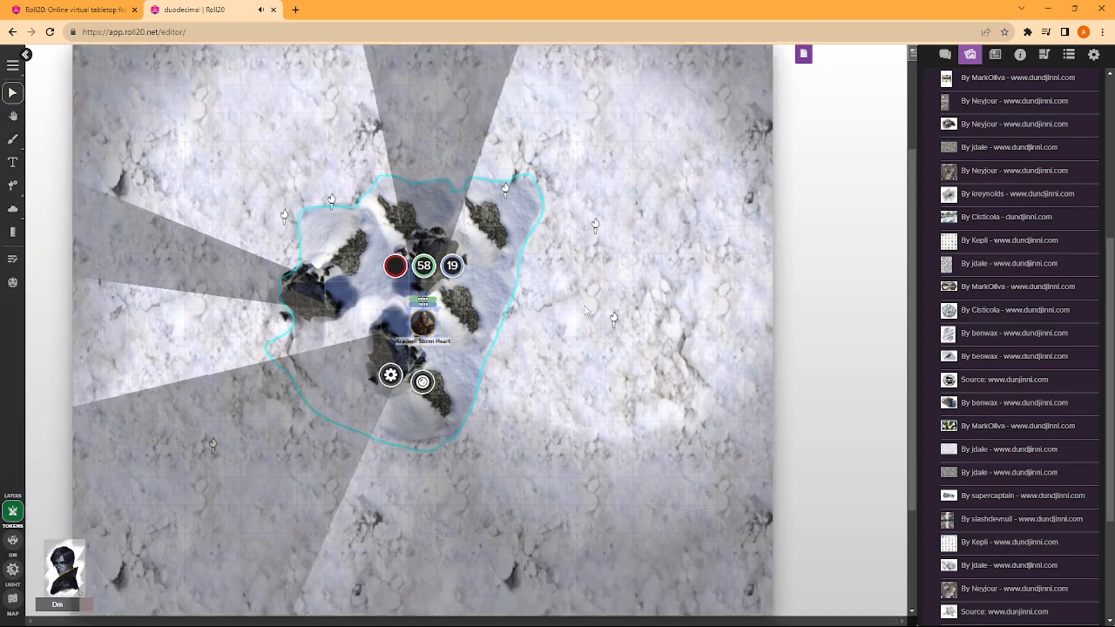
scroll(449, 373, down, 1)
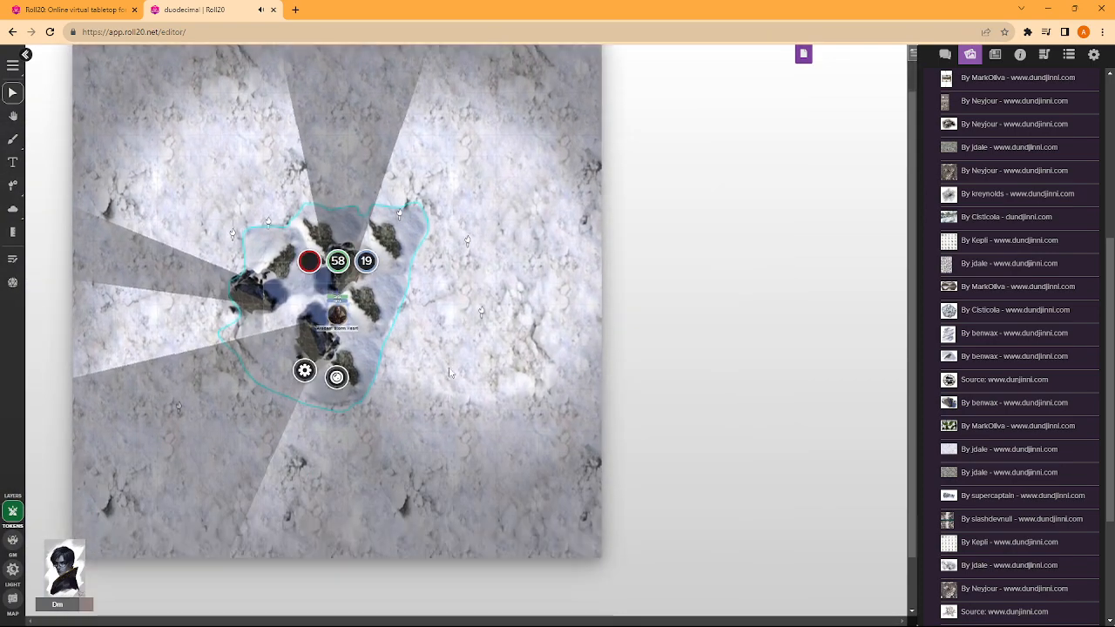
drag(351, 325, 456, 344)
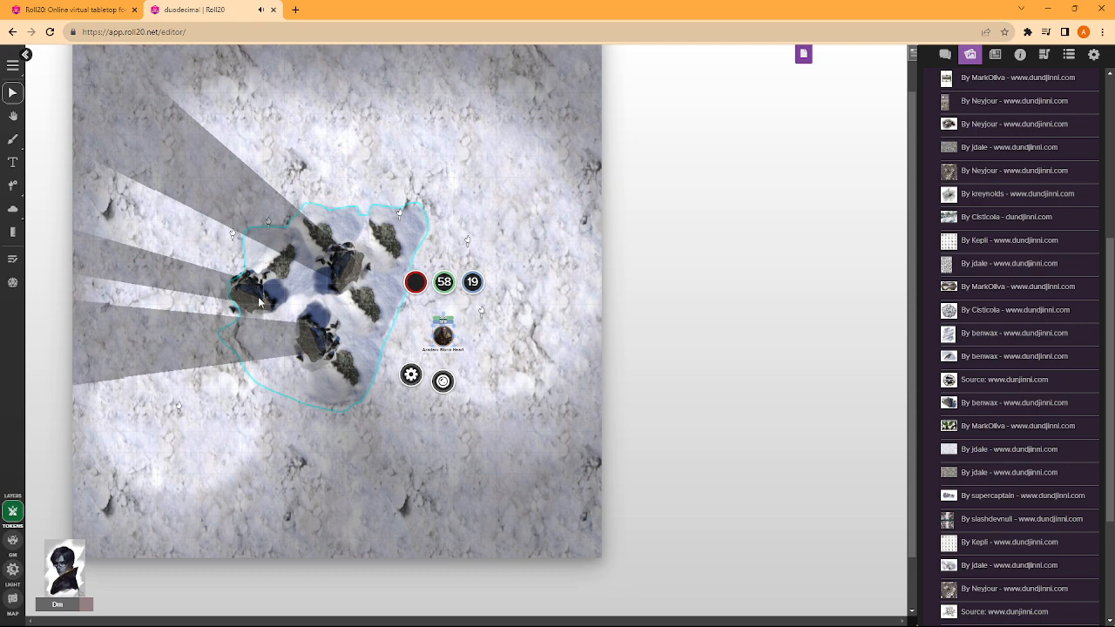
scroll(1015, 199, up, 5)
scroll(993, 252, down, 4)
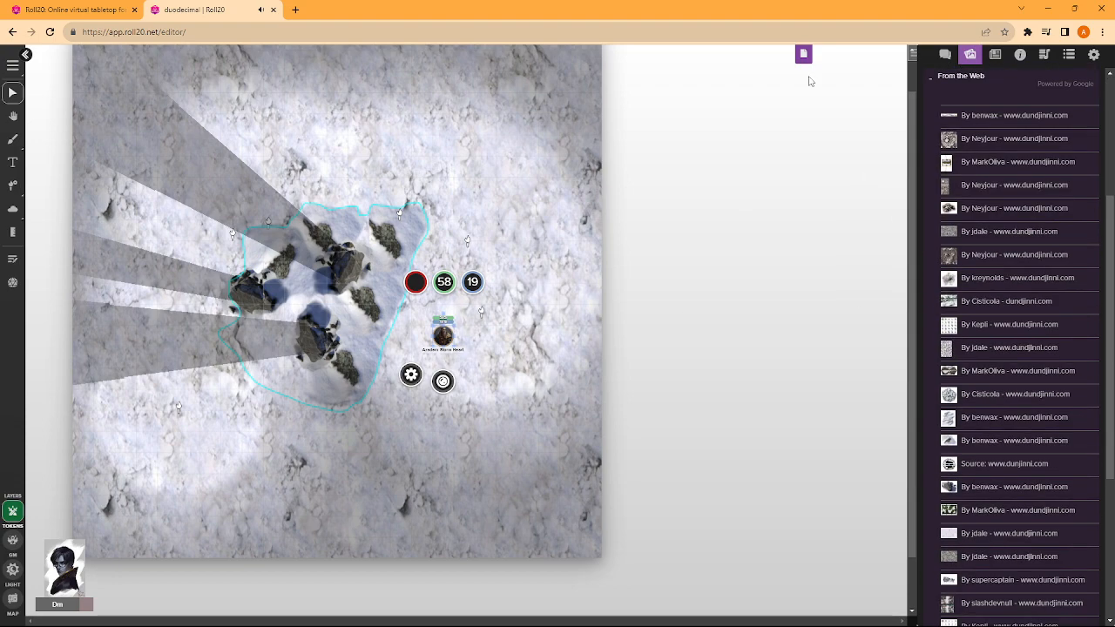
- Review the size, background, grid, fog and audio options in the snowy map's page settings without changing them
click(803, 56)
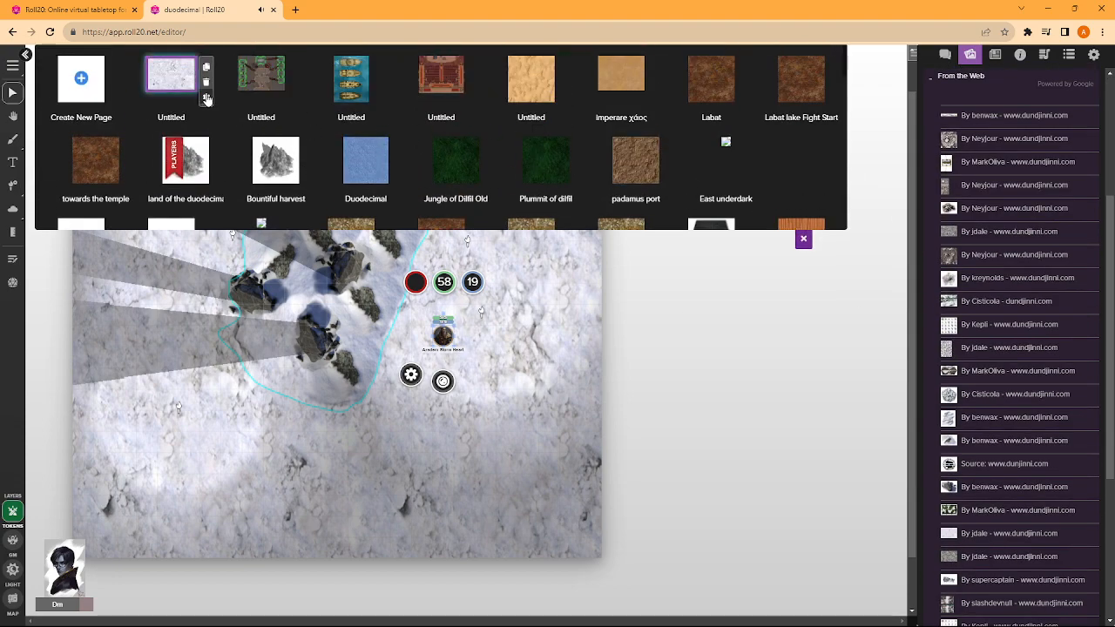
click(206, 96)
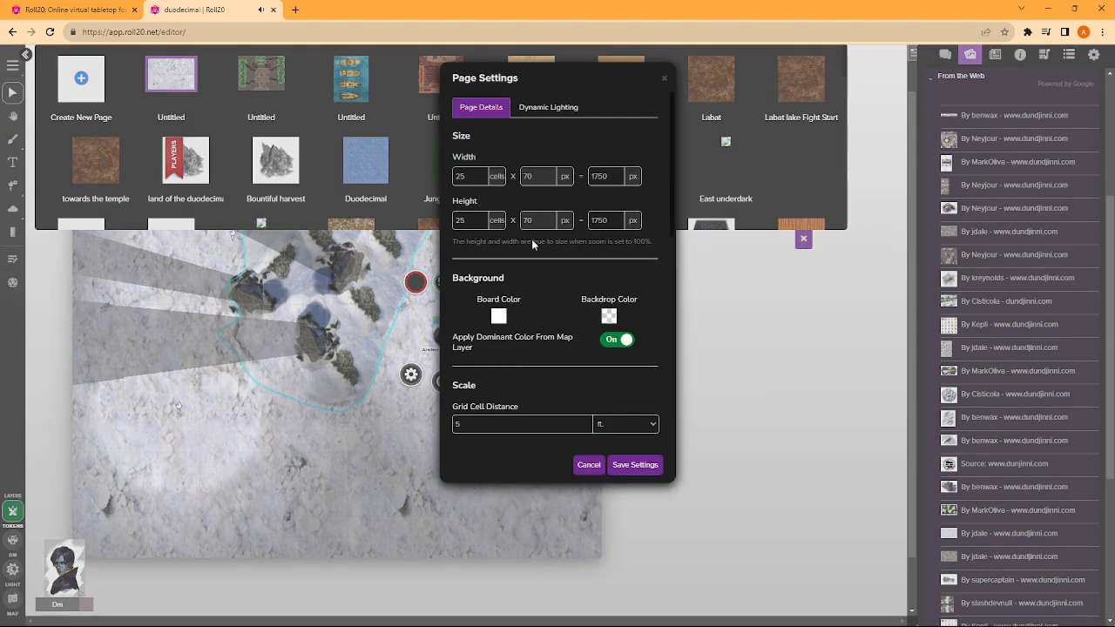
scroll(527, 279, down, 10)
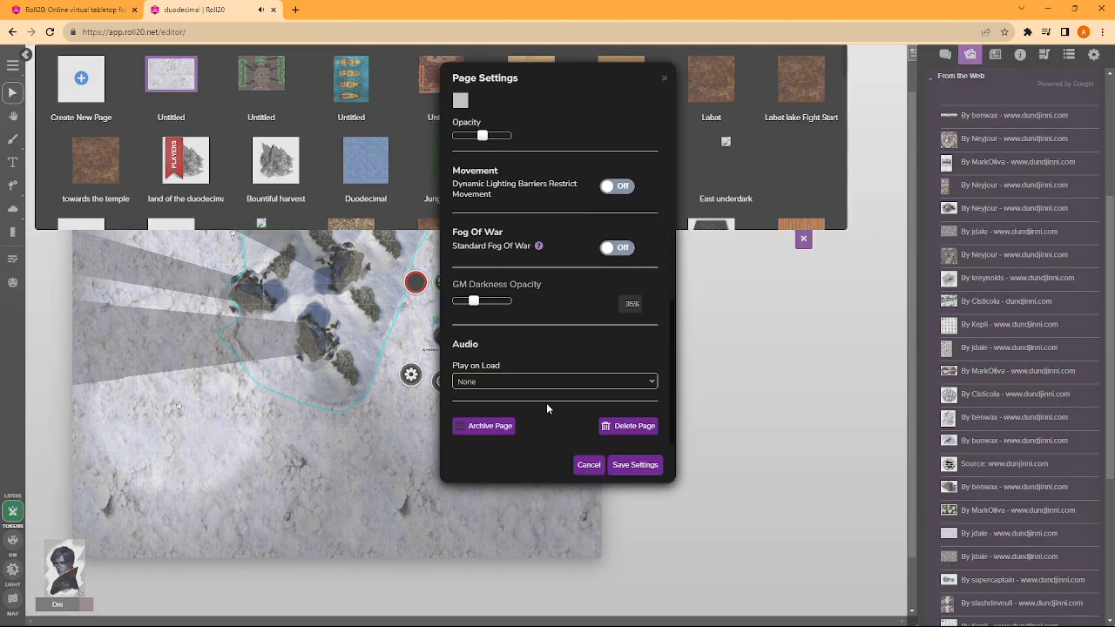
scroll(573, 391, up, 10)
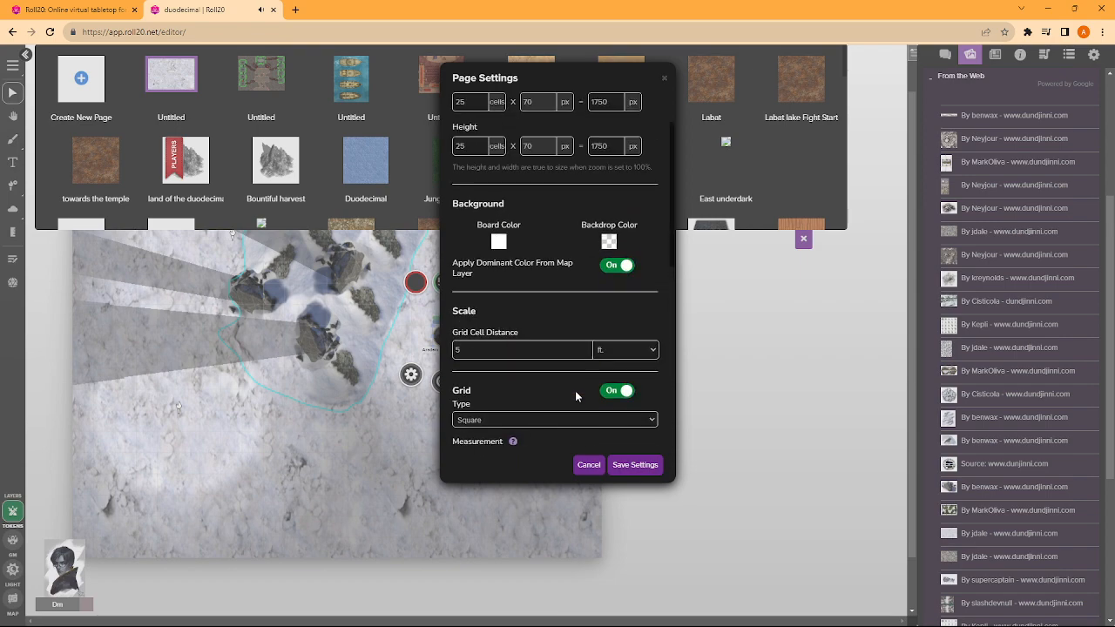
click(528, 110)
click(663, 80)
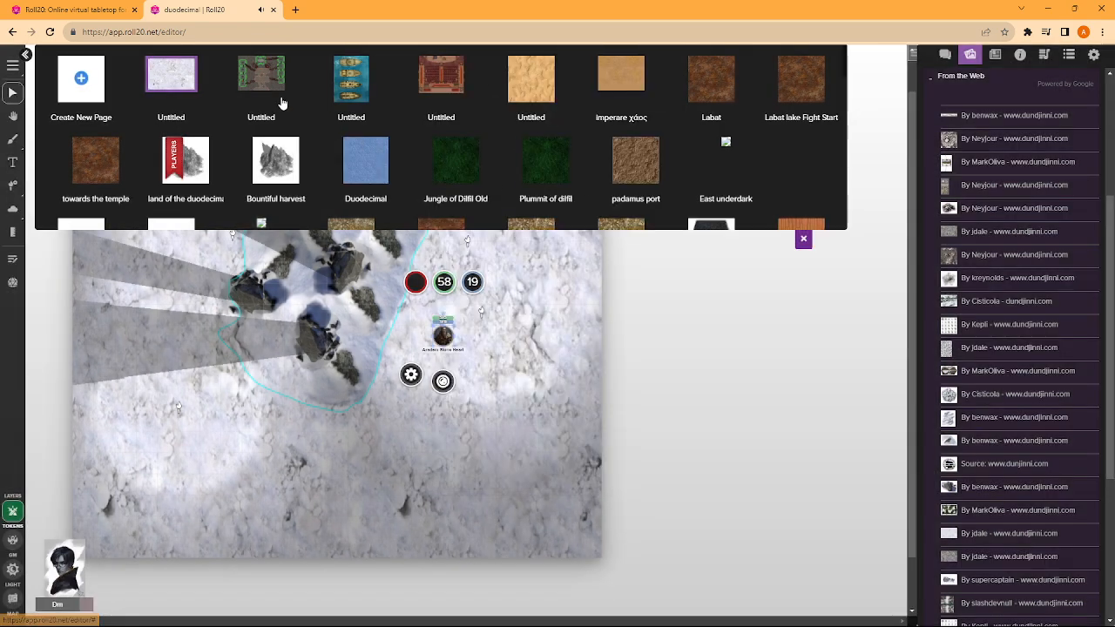
- Duplicate the snowy page with Map & Lighting, Object & Tokens and GM Info included, and open the copy
mouse_move(206, 70)
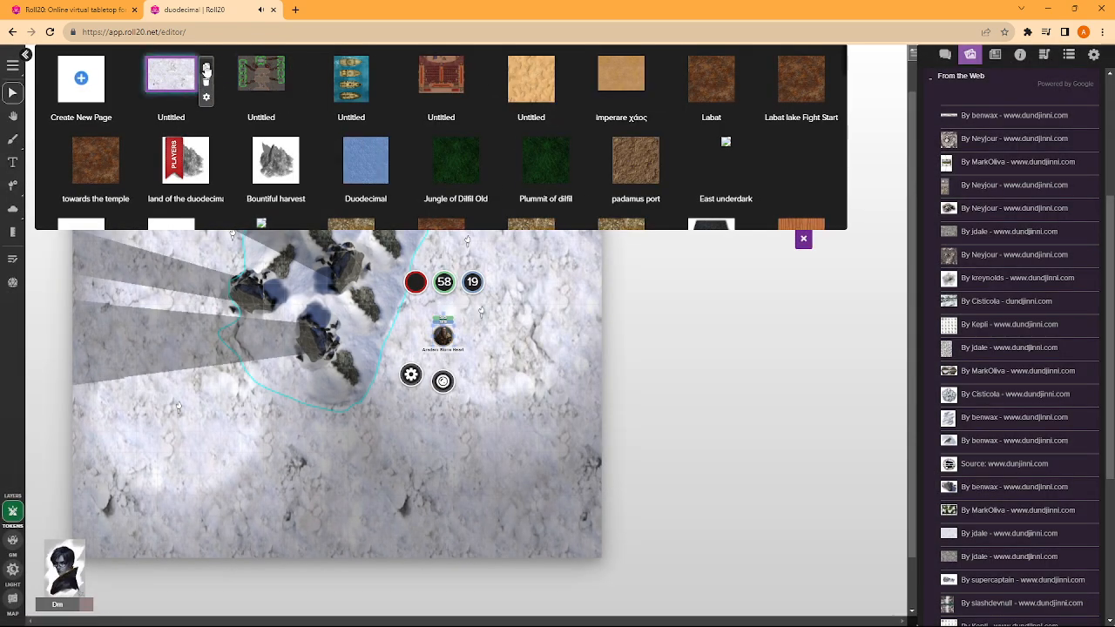
click(206, 68)
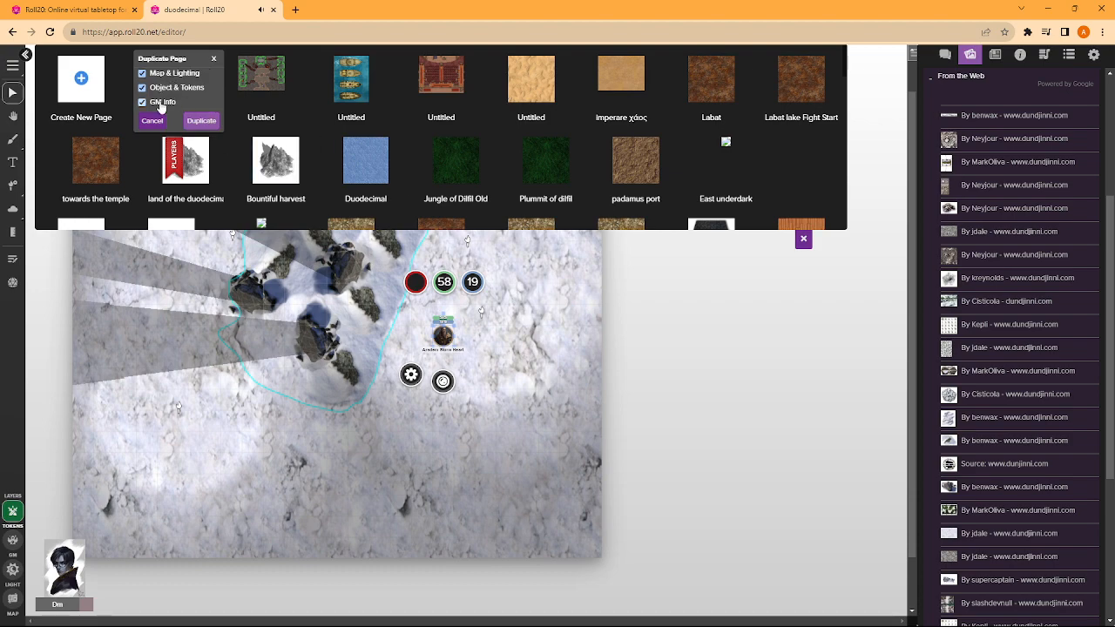
click(199, 120)
click(295, 122)
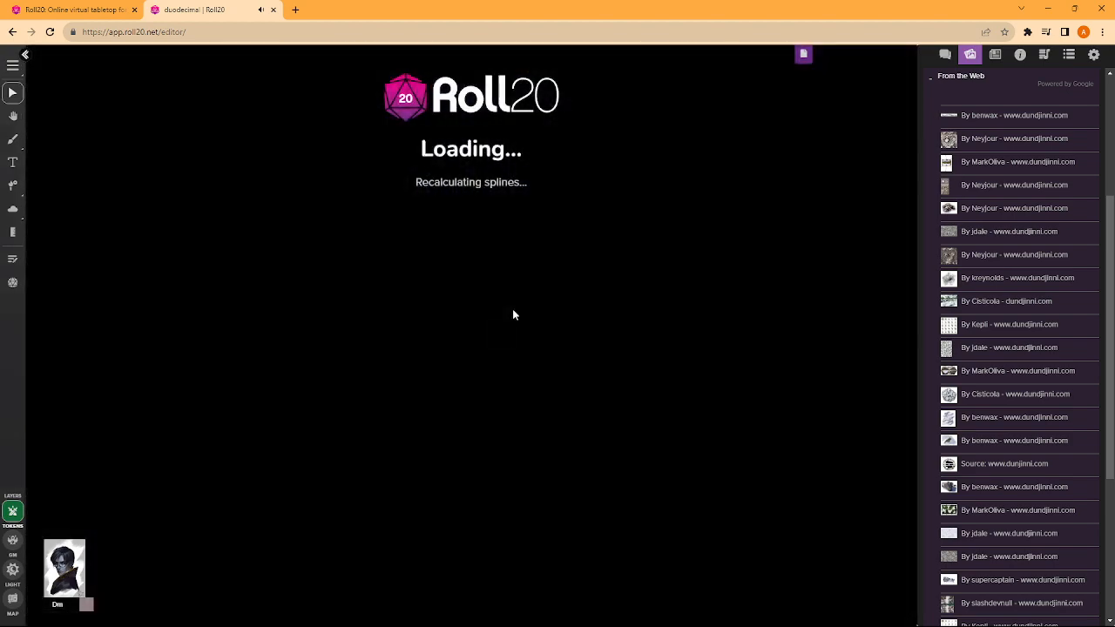
- Reposition the character token on the copied page, ending between the rocks in the middle of the outlined area
drag(407, 309, 465, 315)
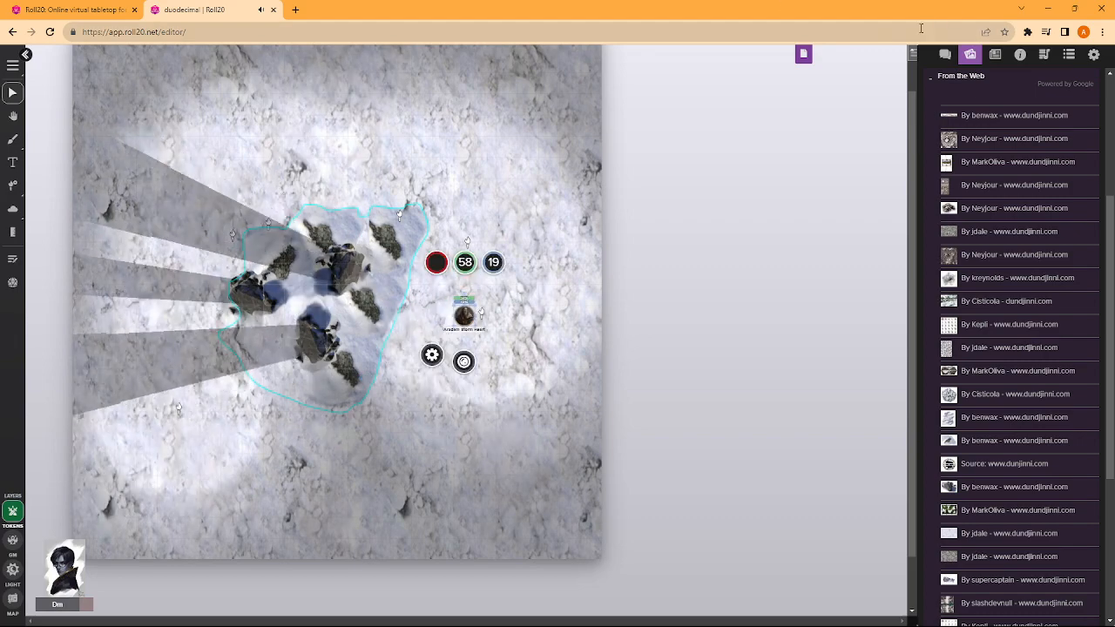
click(803, 54)
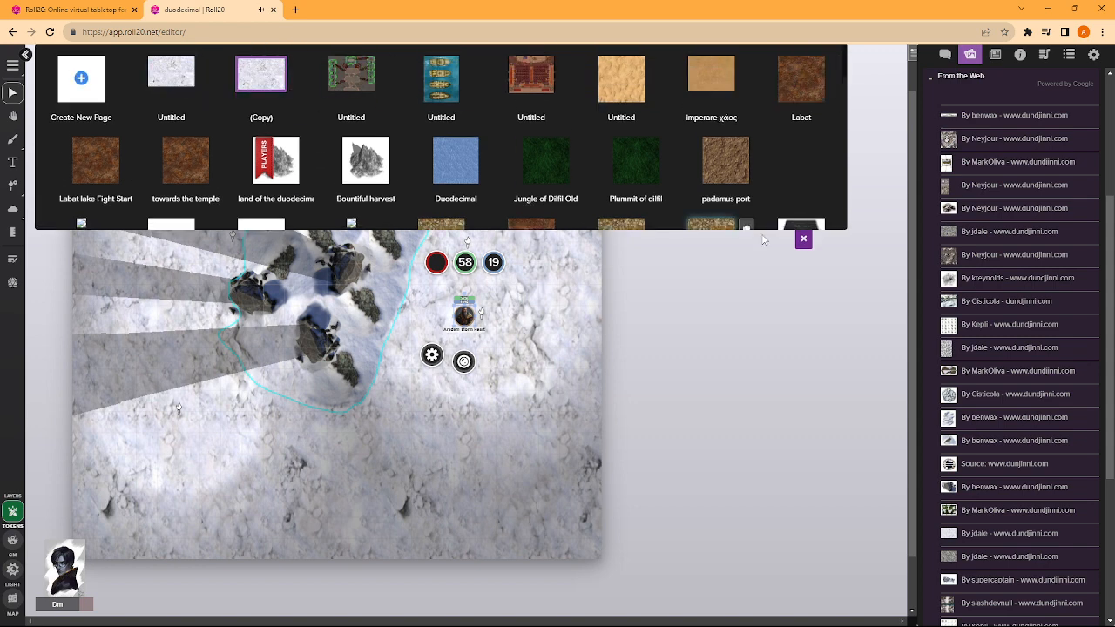
click(803, 238)
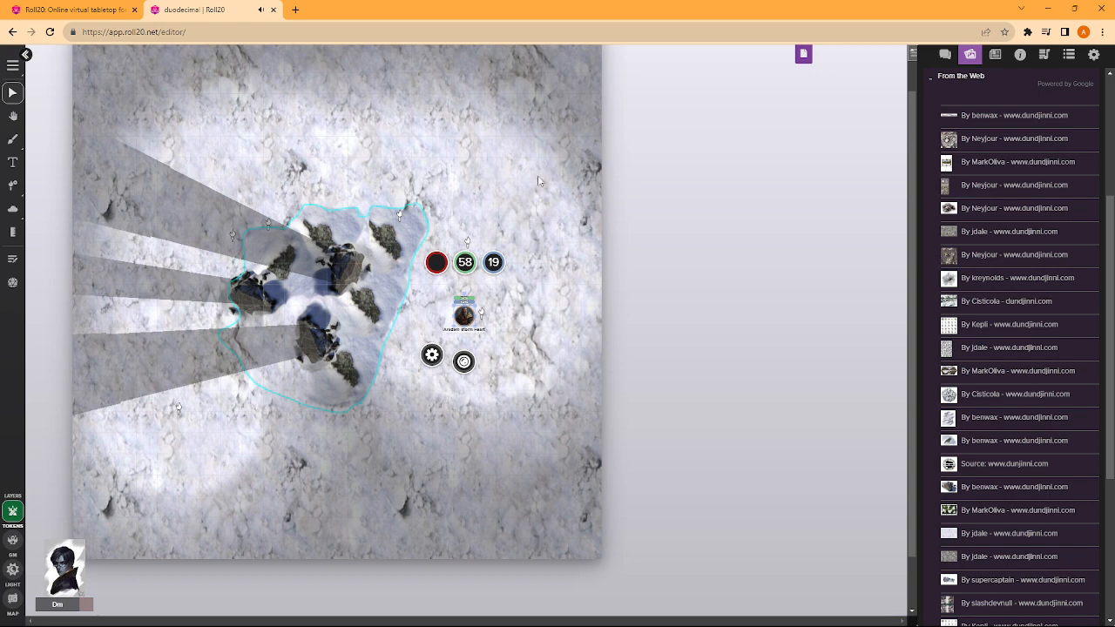
scroll(487, 226, up, 1)
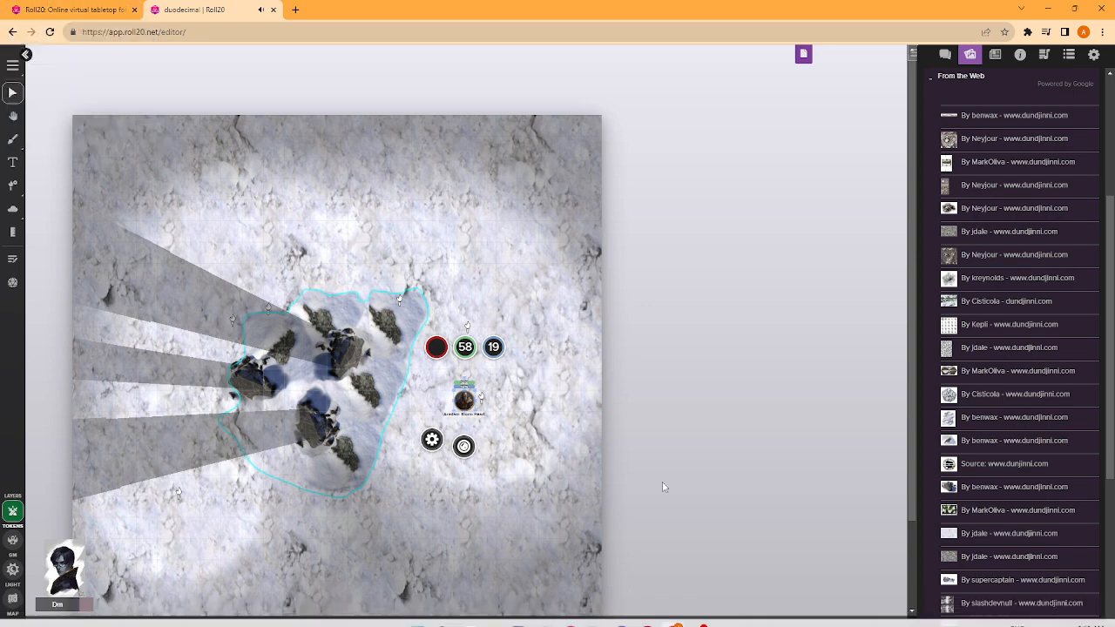
drag(464, 400, 317, 400)
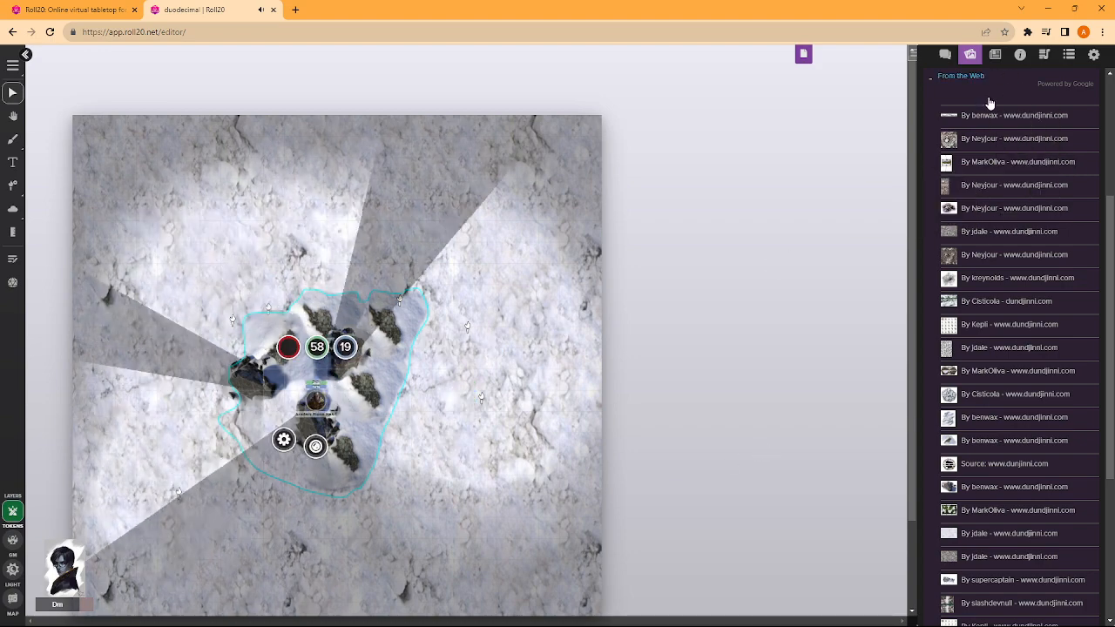
- Place the brown, snow-patched hexagonal piece from the web art results on the map, enlarged and tilted southwest of the outlined rocks
scroll(1024, 336, up, 3)
scroll(1024, 336, down, 2)
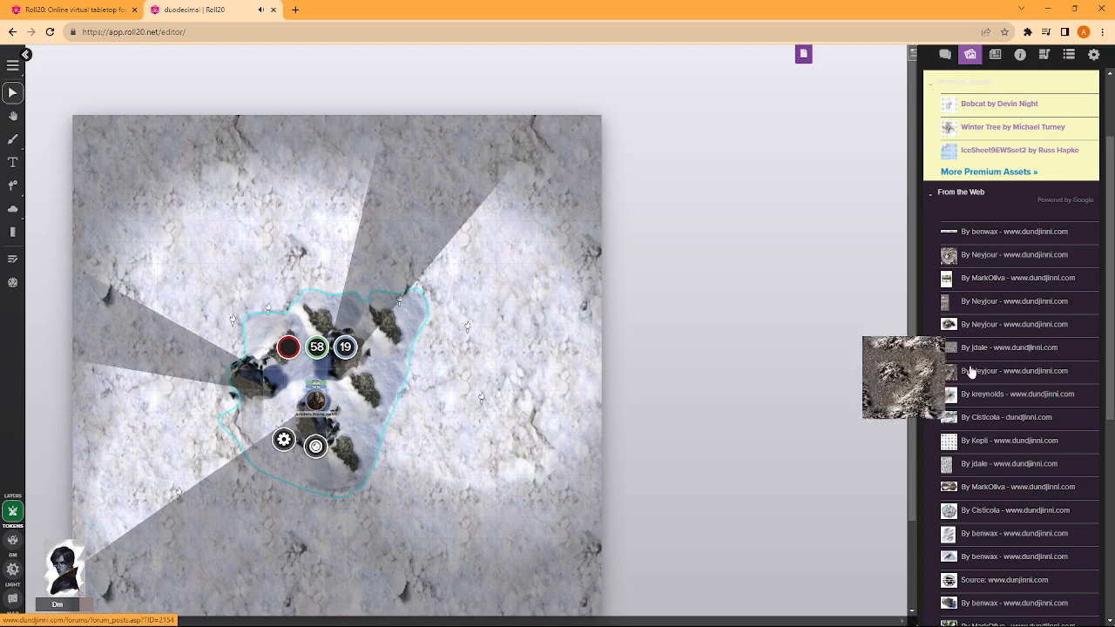
scroll(876, 393, down, 3)
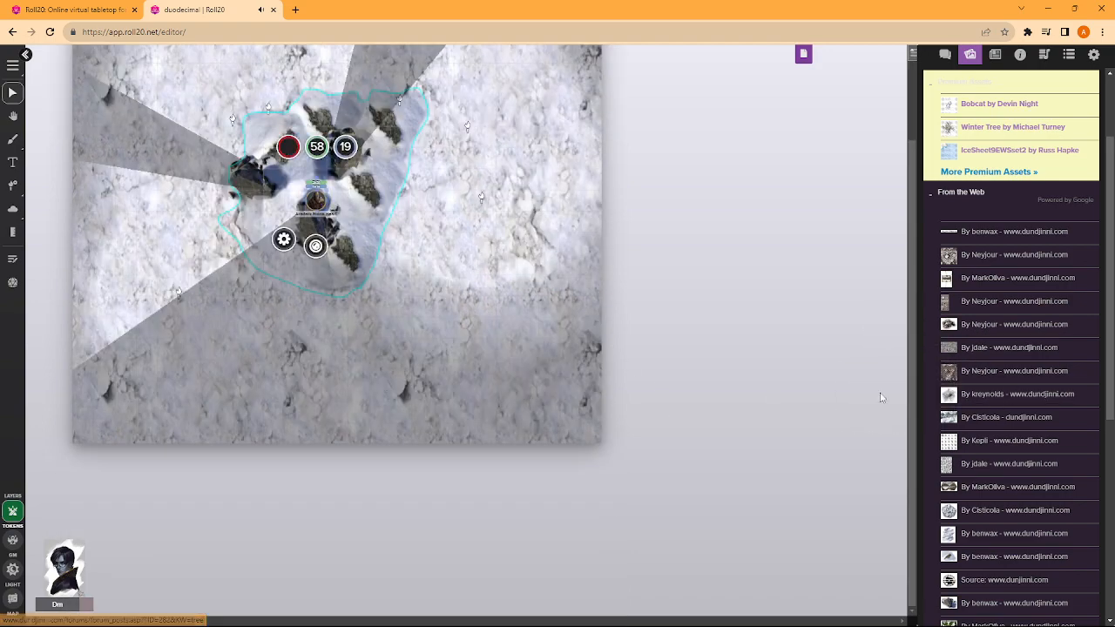
drag(976, 483, 411, 330)
scroll(442, 374, up, 4)
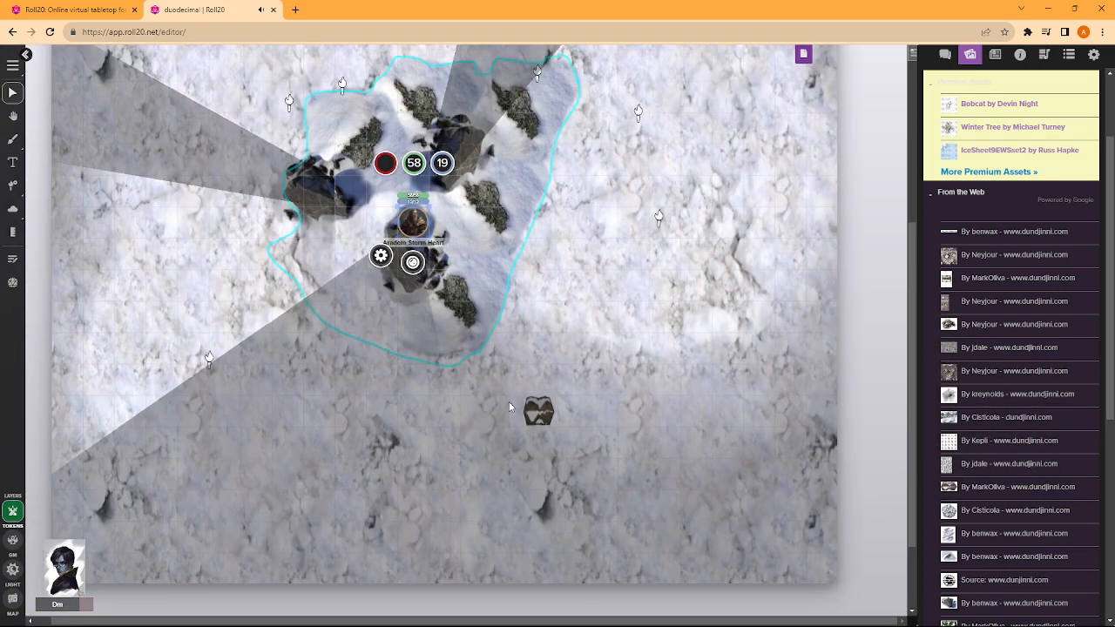
drag(547, 406, 275, 294)
click(244, 286)
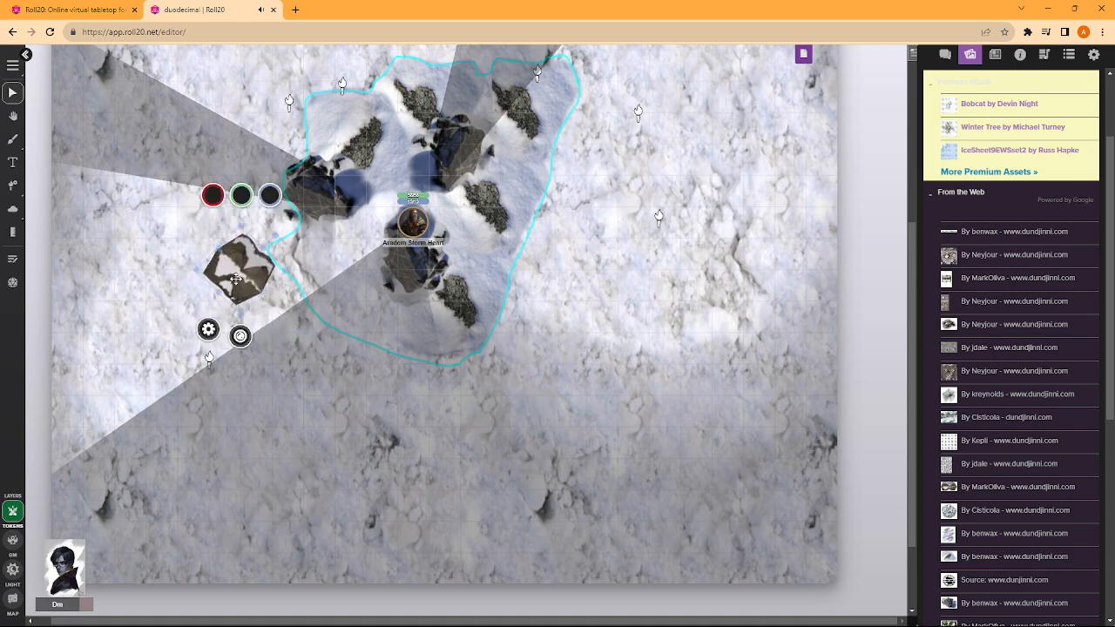
- Mark the brown hexagonal piece as a drawing, shrink it and move it to the open snow east of the outline
right_click(241, 279)
mouse_move(272, 261)
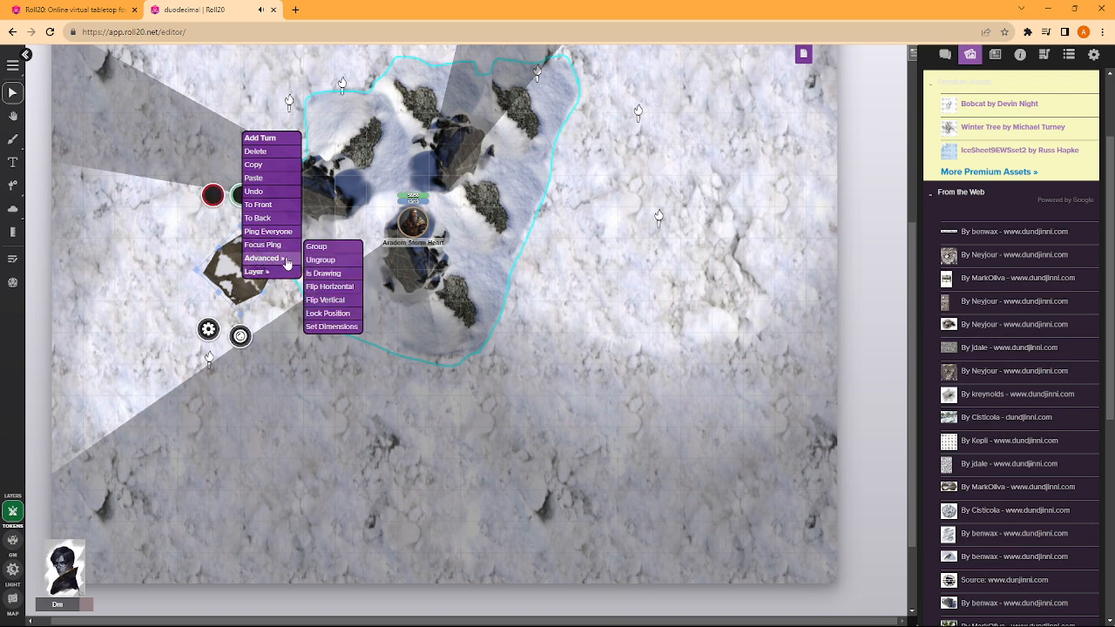
click(316, 273)
click(249, 268)
drag(279, 266, 638, 275)
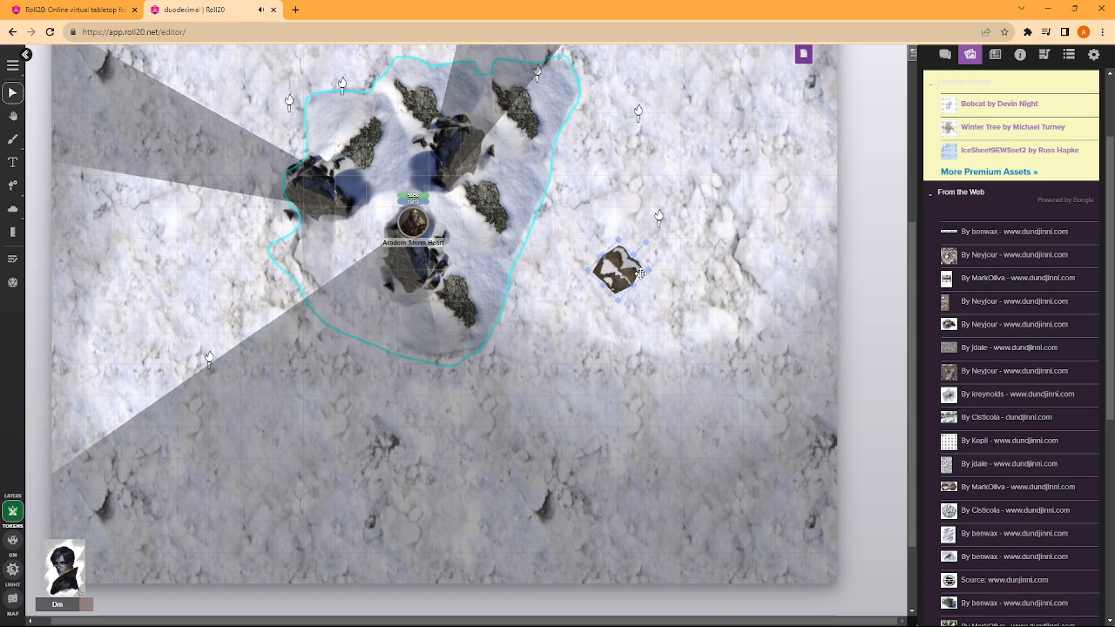
- Straighten the brown piece's rotation, then try larger sizes and scale it back down to a small one
drag(645, 242, 657, 270)
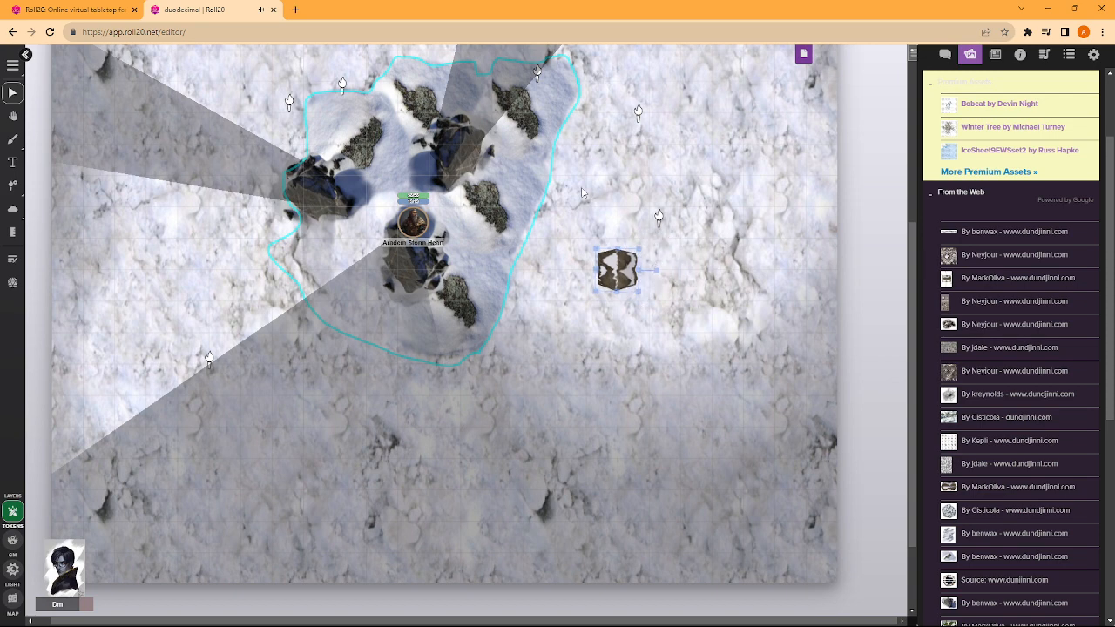
drag(638, 251, 657, 238)
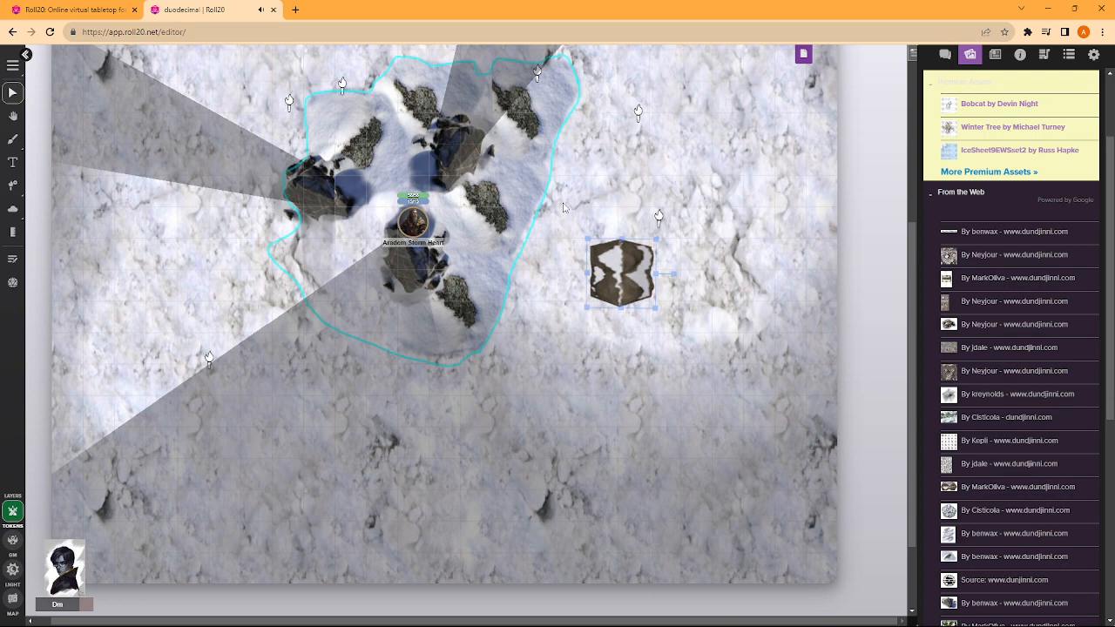
drag(656, 239, 683, 222)
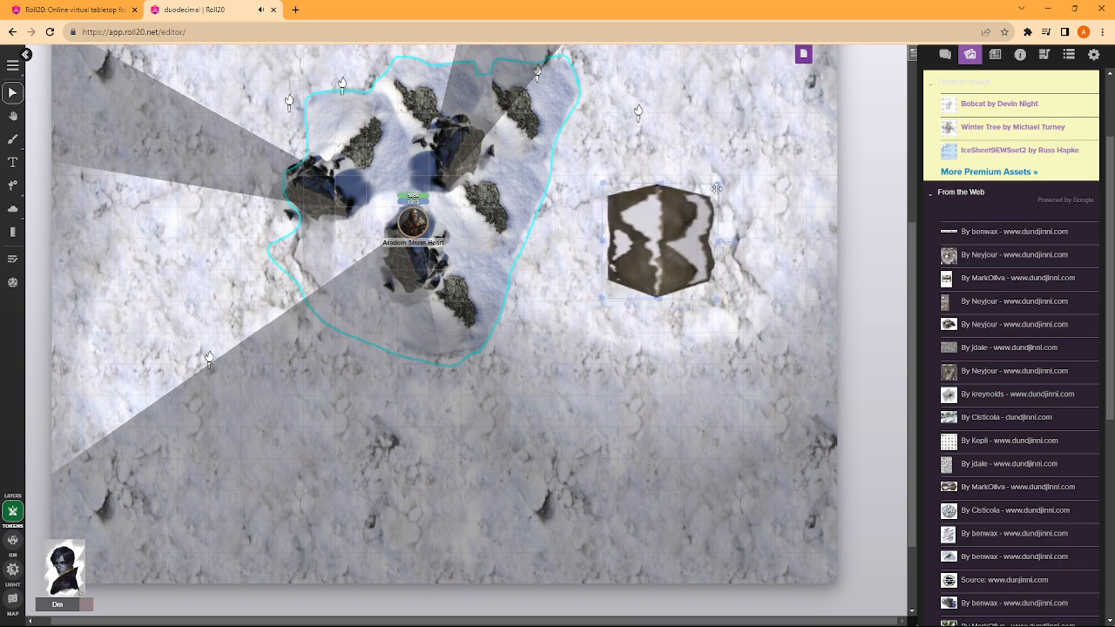
drag(712, 185, 617, 276)
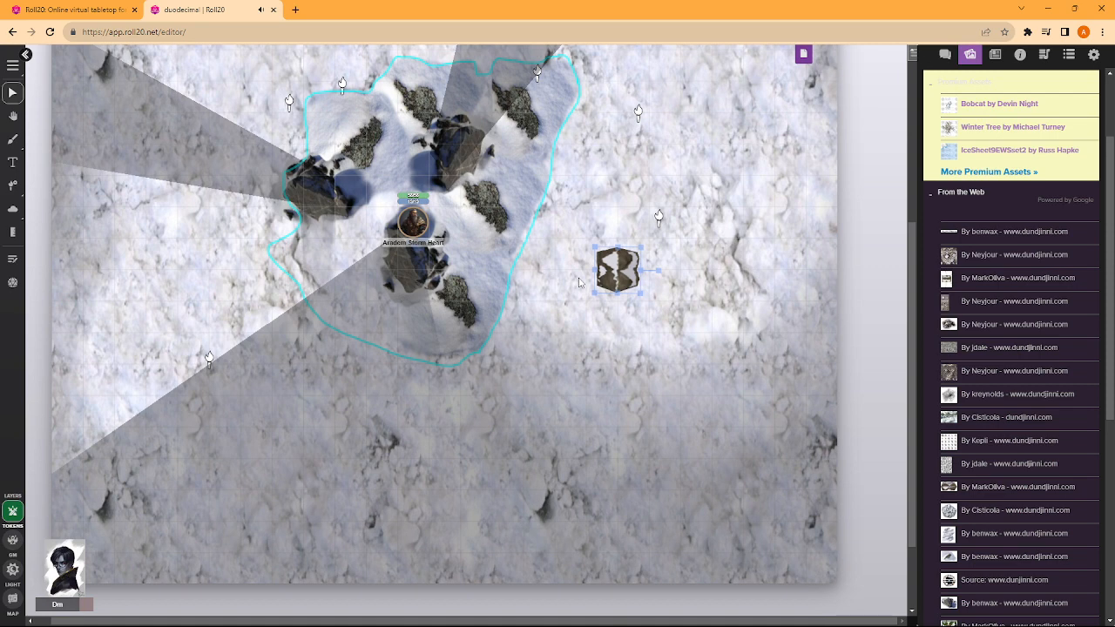
- Move the brown piece back southwest of the outline, tilt it, and paste a rotated copy southeast of it
drag(618, 274, 257, 297)
key(ctrl+v)
drag(354, 383, 304, 359)
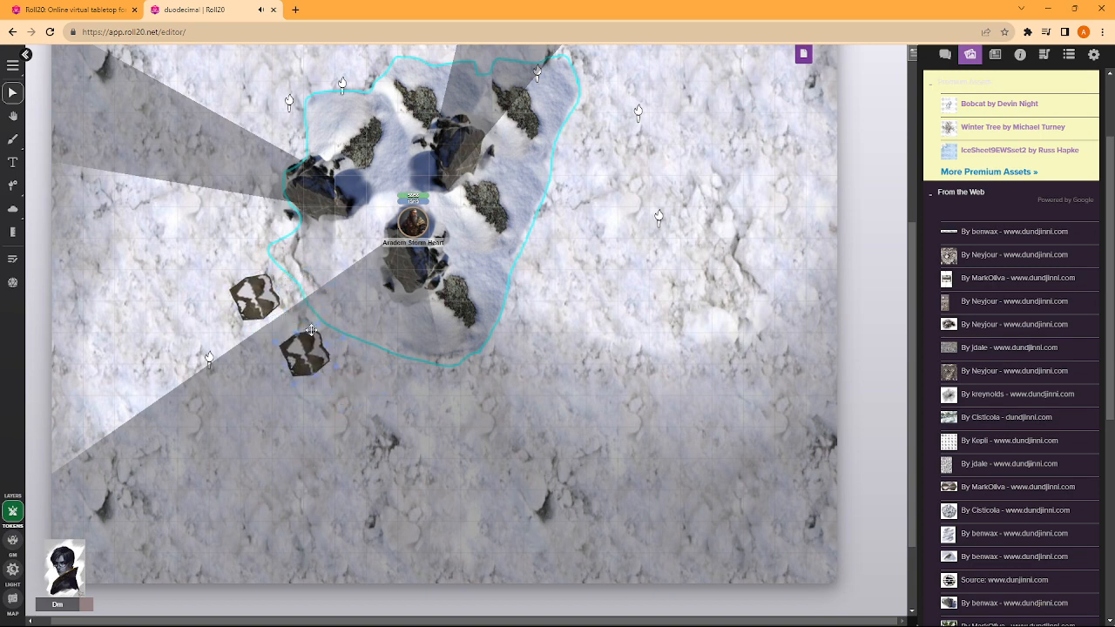
drag(316, 358, 321, 336)
- Move the character token northwest, beside the mossy mound above the western rock
scroll(576, 289, up, 3)
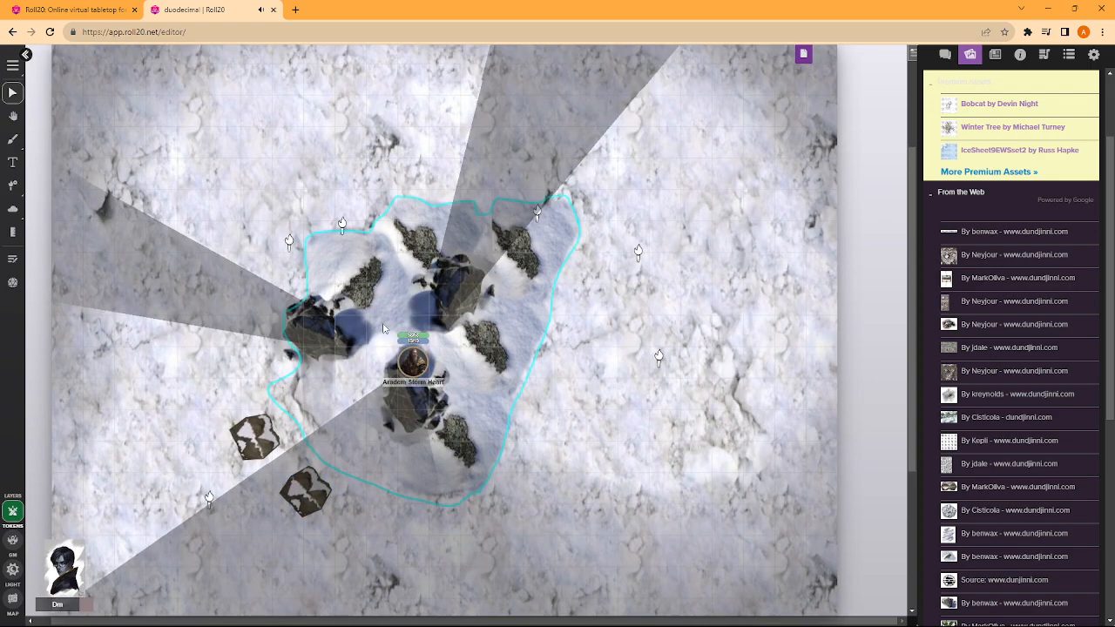
drag(410, 361, 374, 299)
scroll(419, 223, up, 3)
scroll(391, 280, down, 2)
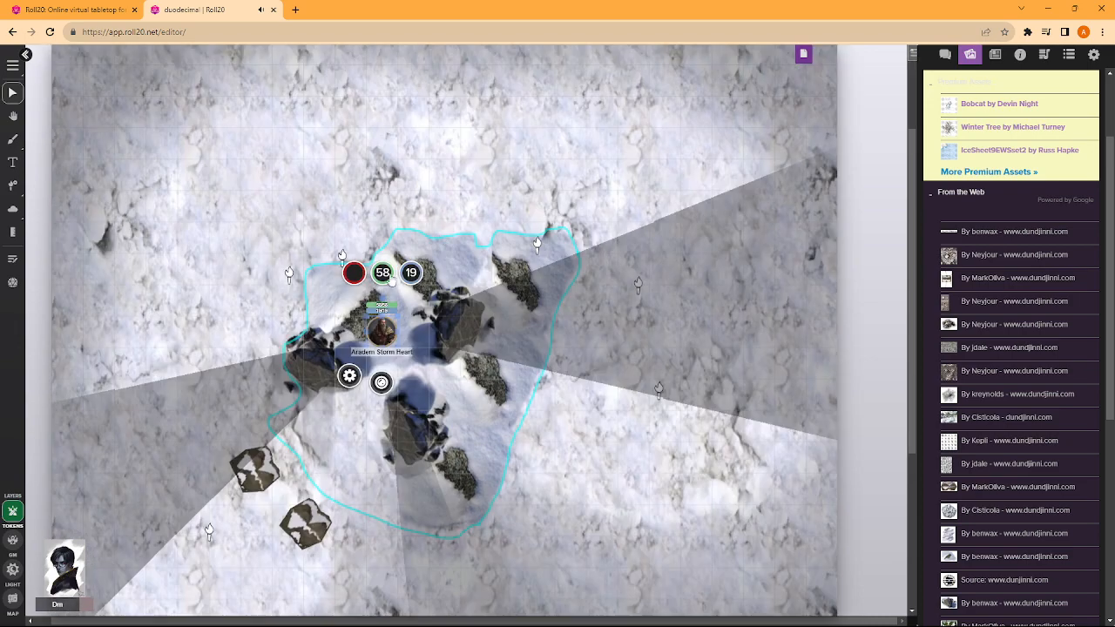
scroll(391, 280, down, 3)
- Move both brown hexagonal pieces from the southwest to the northern edge of the cyan outline, side by side
click(255, 288)
scroll(557, 305, up, 3)
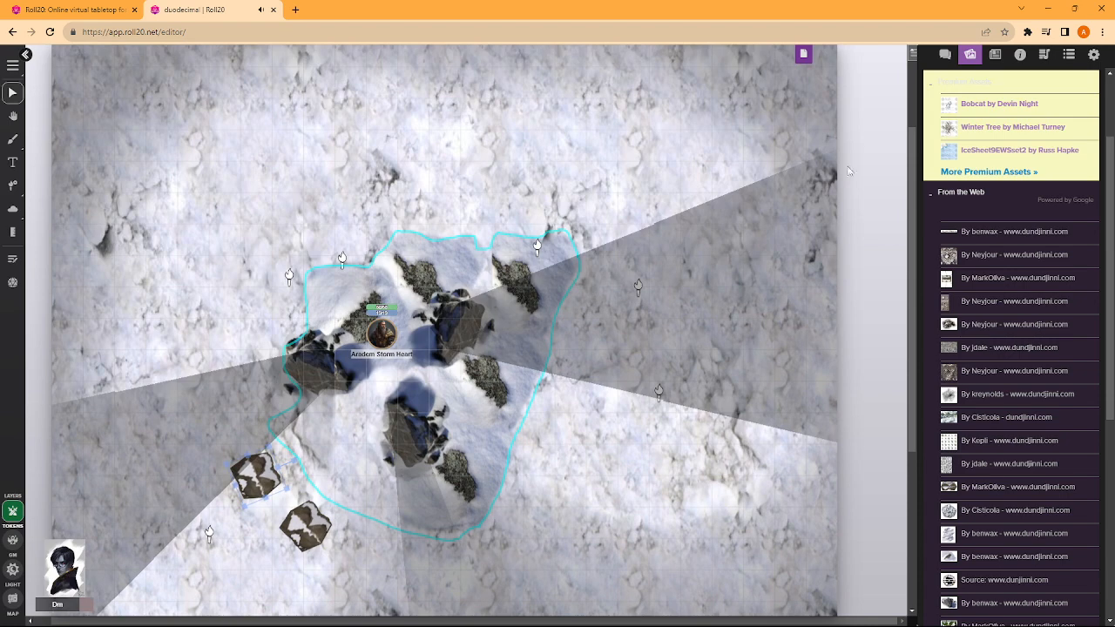
drag(255, 475, 420, 209)
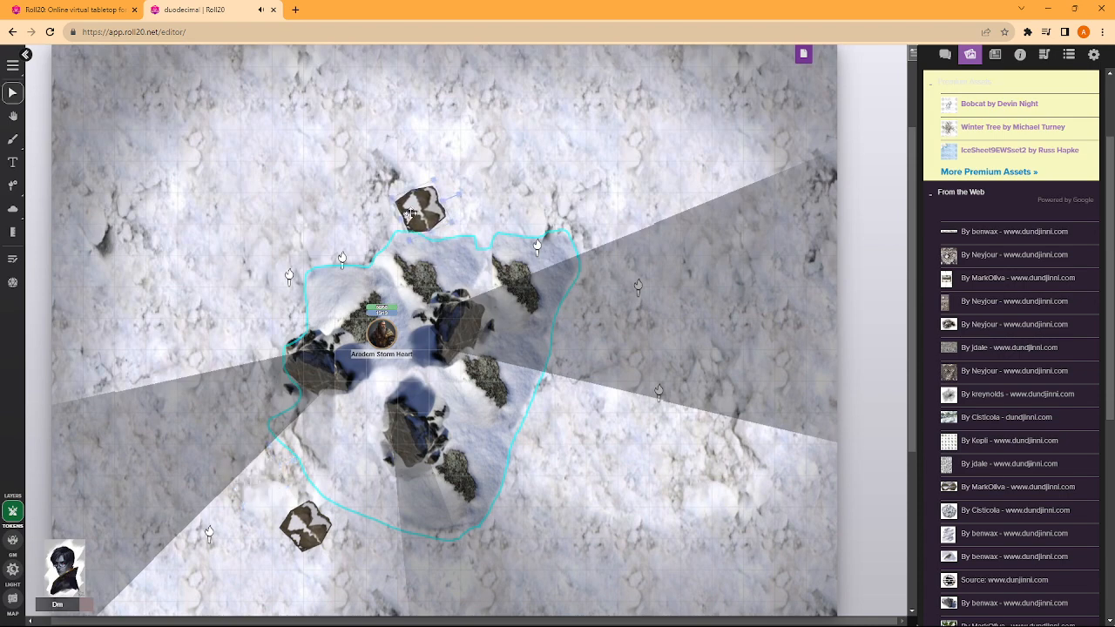
click(344, 467)
- Set the copied page's size to 50 cells wide by 50 cells high and save the page settings
click(803, 53)
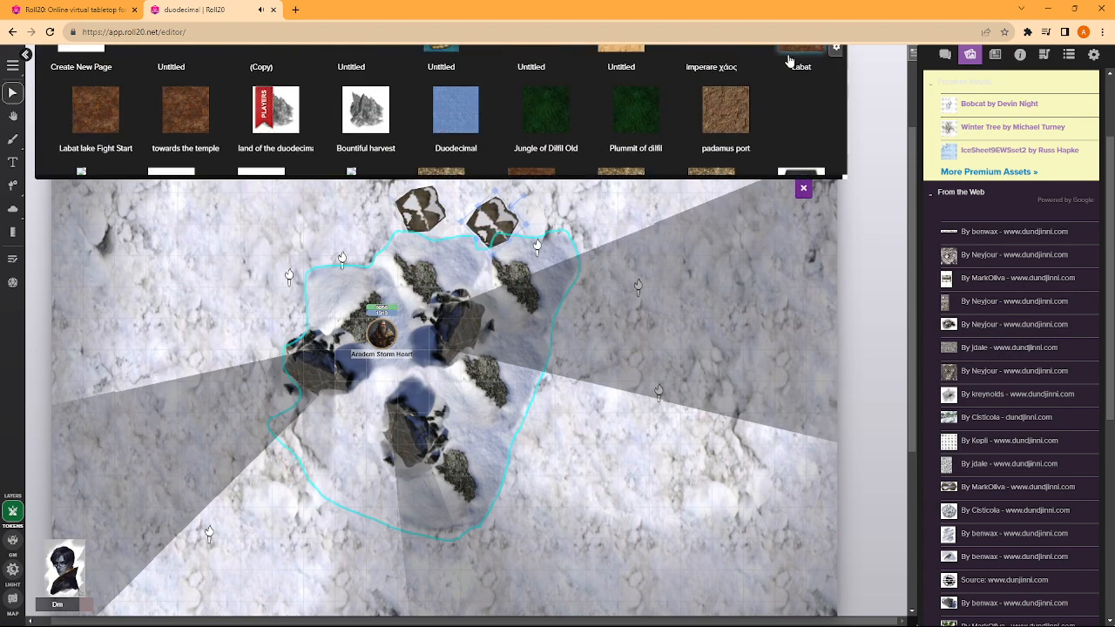
click(299, 98)
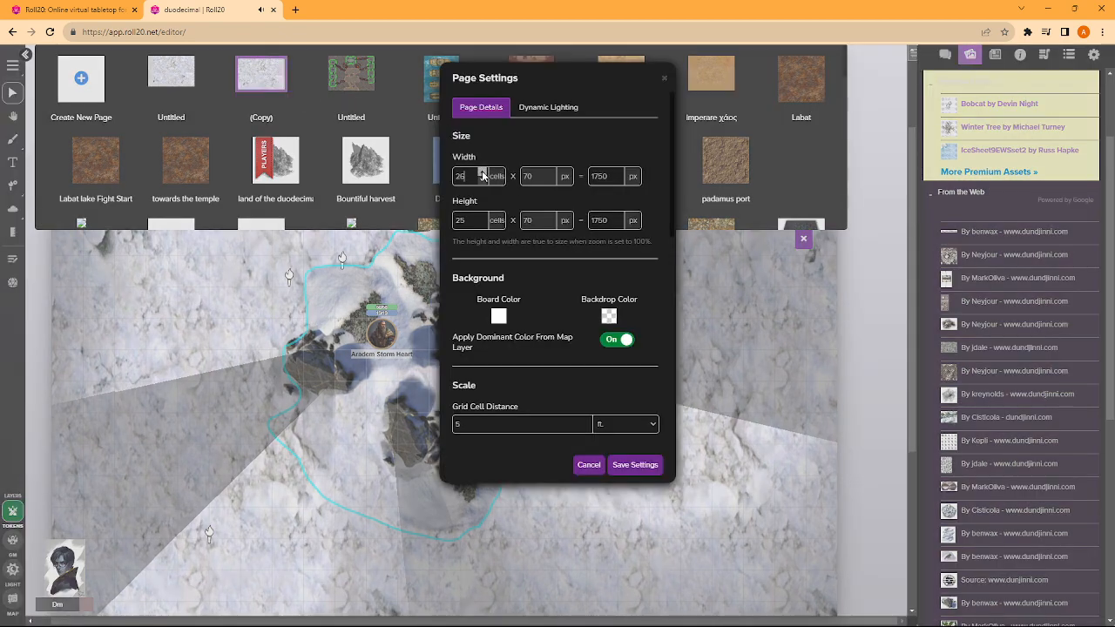
drag(483, 175, 484, 175)
drag(483, 216, 482, 219)
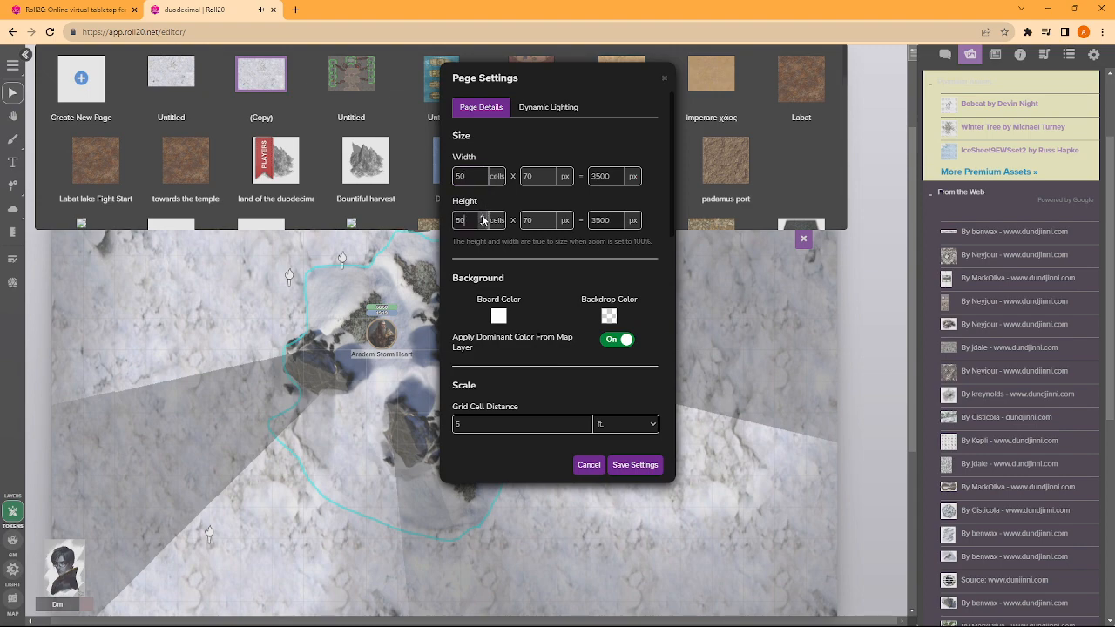
click(638, 465)
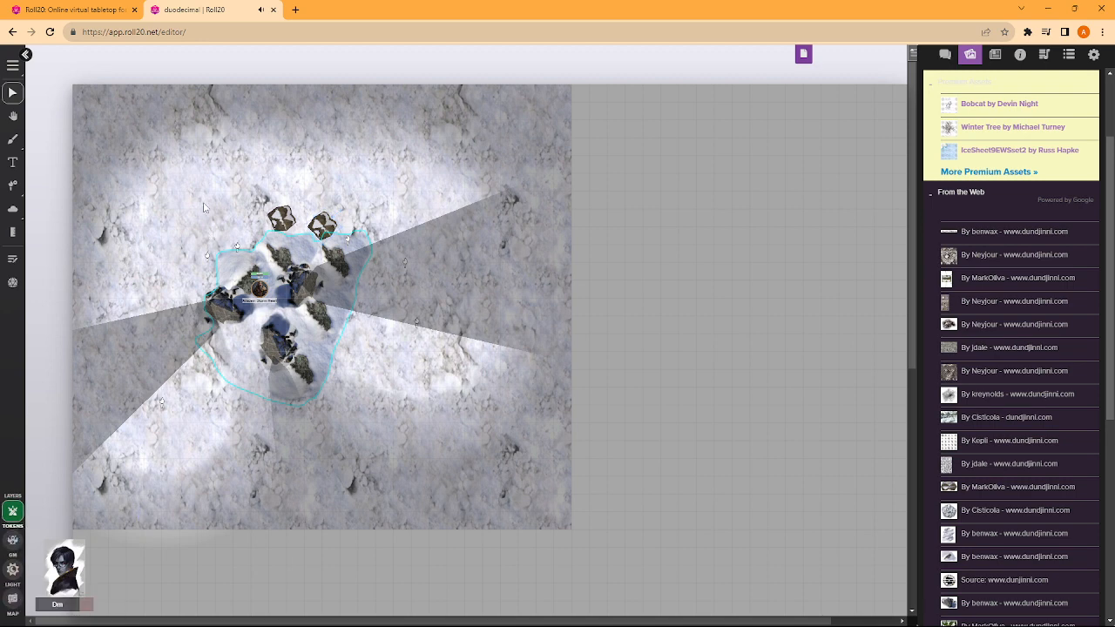
- Measure distances diagonally across the snow background and within the outlined rock area
right_click(324, 218)
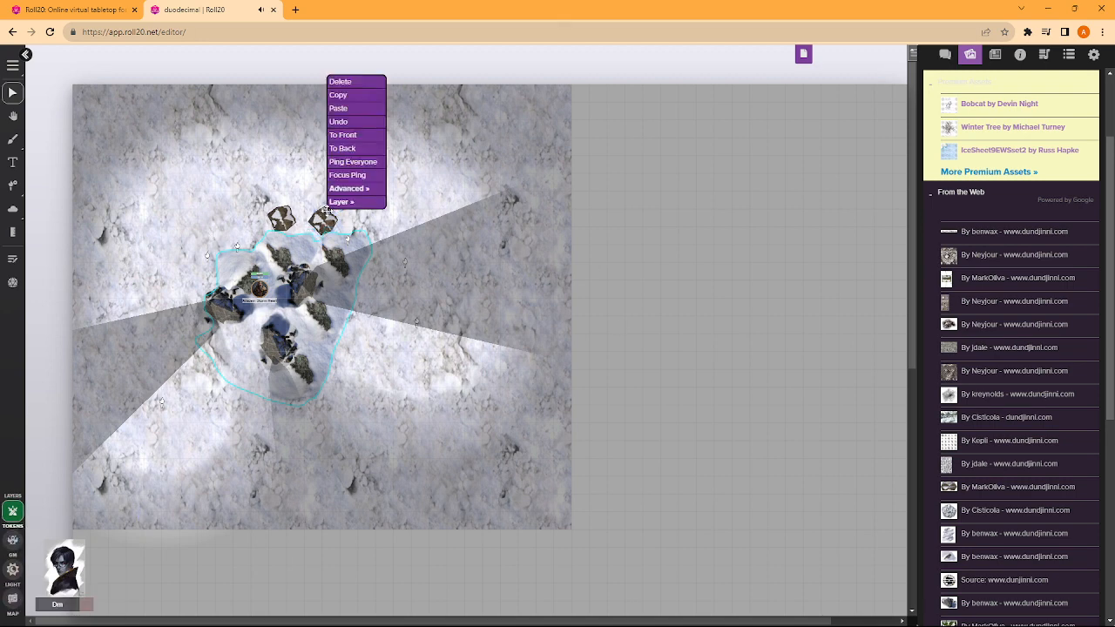
mouse_move(344, 202)
click(13, 232)
drag(561, 521, 224, 183)
drag(277, 246, 550, 479)
drag(295, 392, 283, 375)
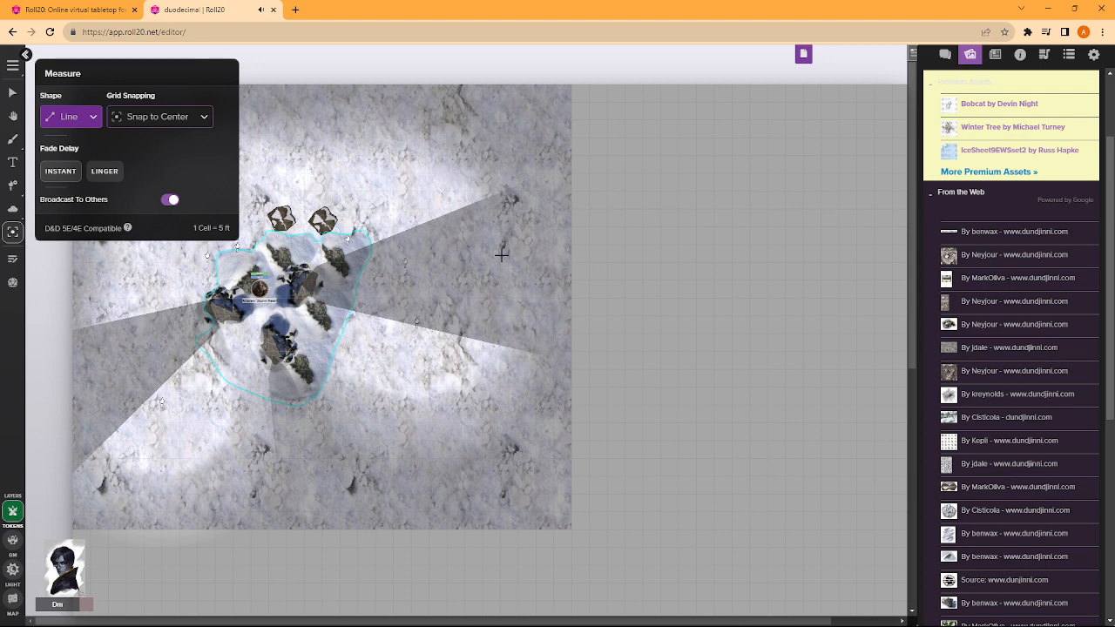
drag(179, 68, 759, 105)
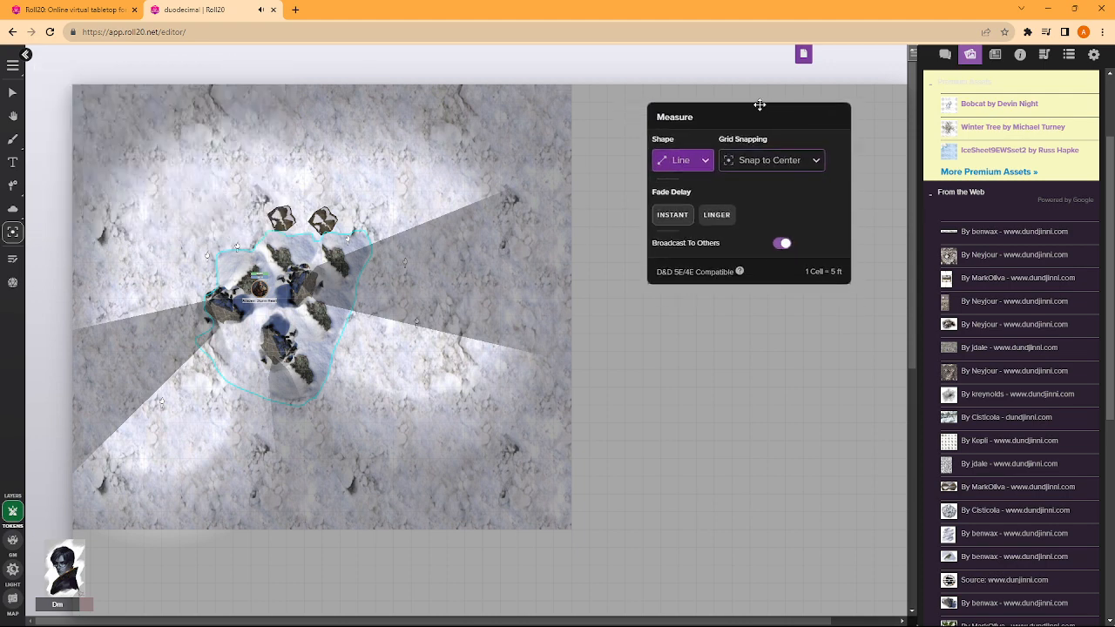
click(12, 93)
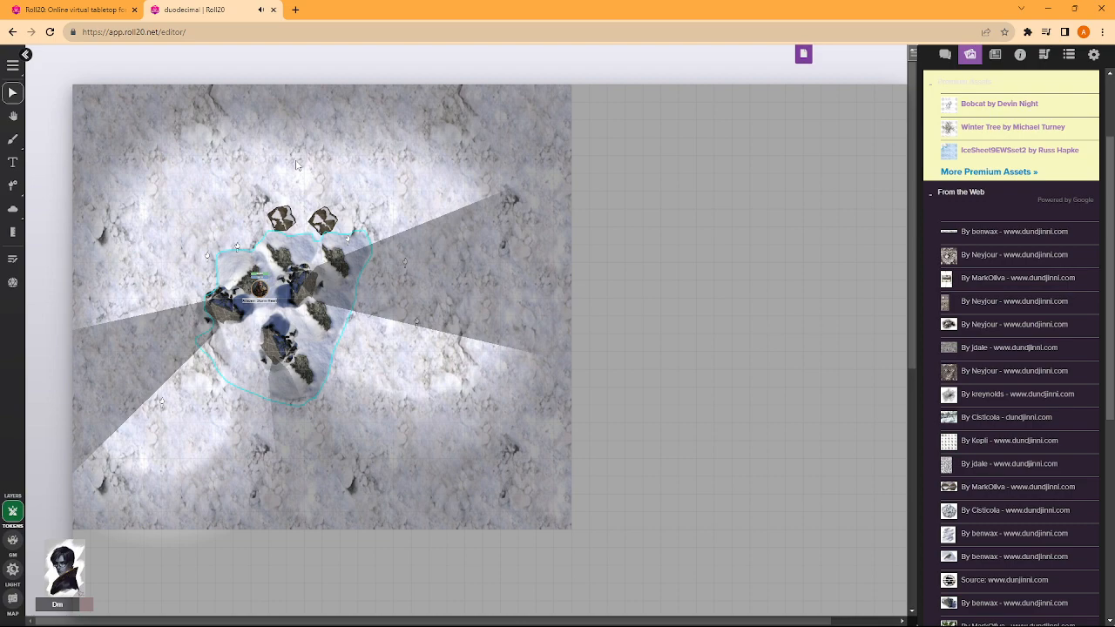
- Move a snow background tile on the map layer to the page's southwest corner and enlarge it toward the northeast
scroll(301, 164, down, 3)
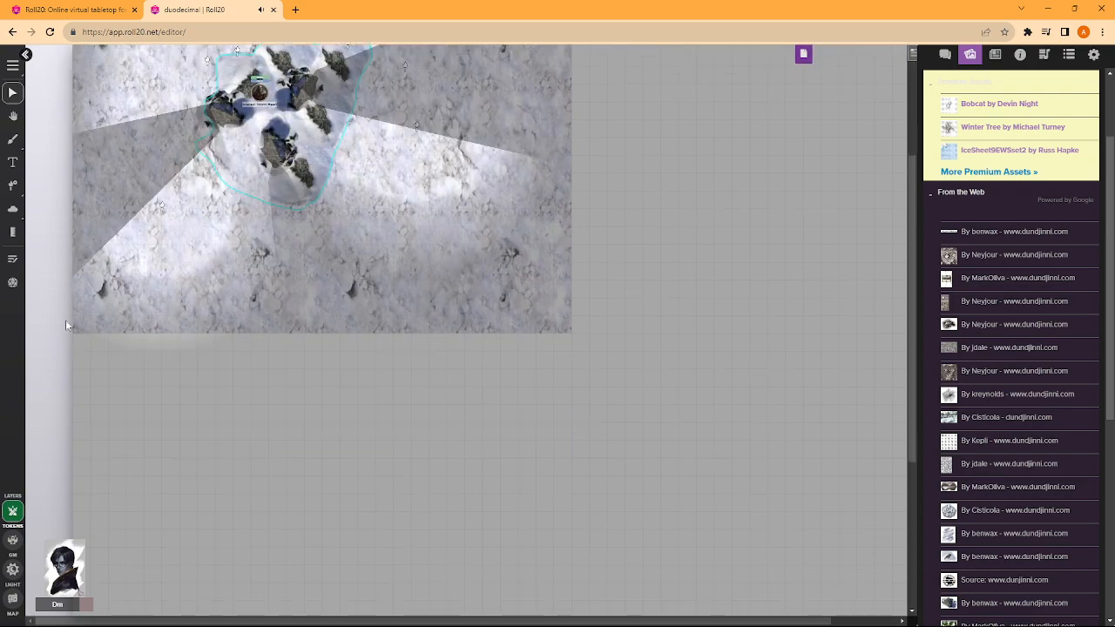
click(12, 600)
drag(130, 304, 166, 416)
scroll(220, 462, down, 5)
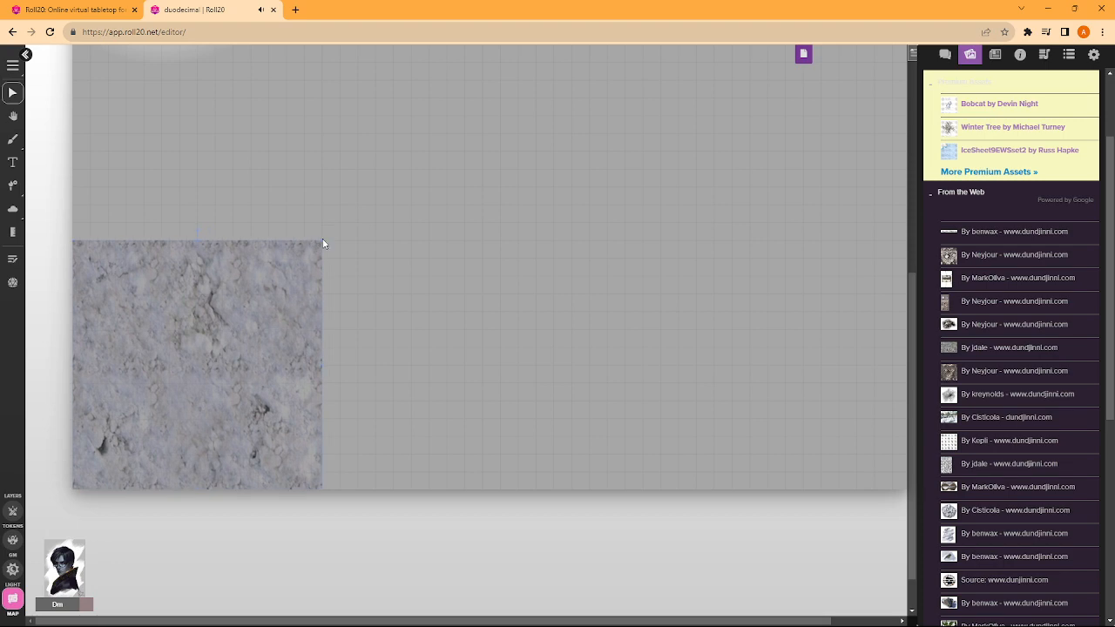
drag(323, 242, 548, 211)
scroll(505, 170, up, 3)
scroll(549, 212, down, 3)
- Place snow tiles in the page's southeast and northeast areas and enlarge them to cover the empty eastern part
drag(271, 258, 439, 444)
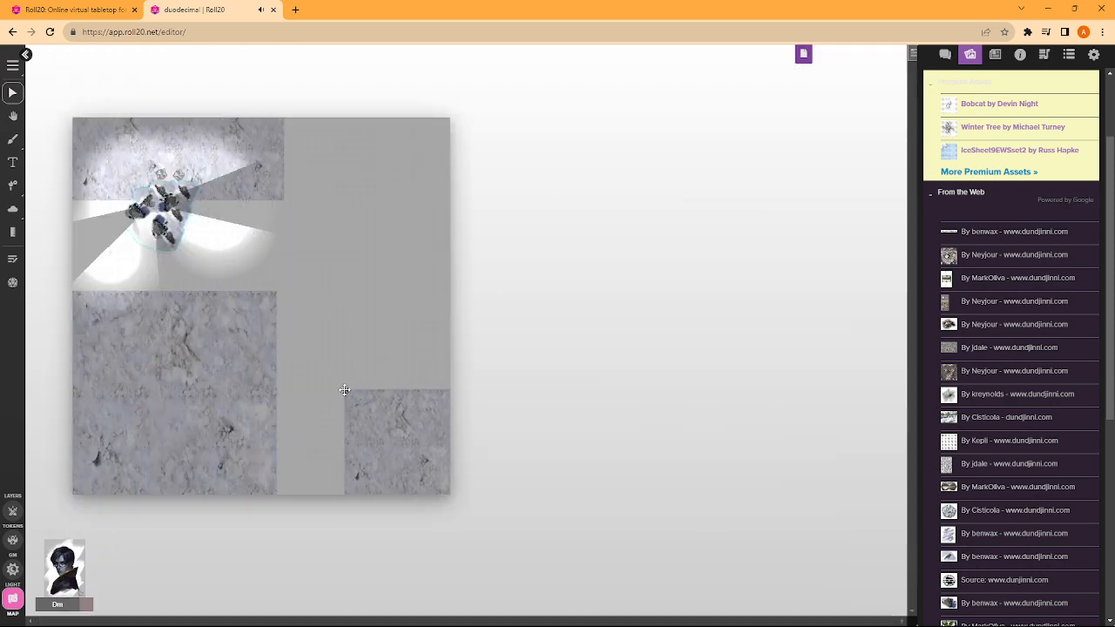
scroll(345, 391, up, 5)
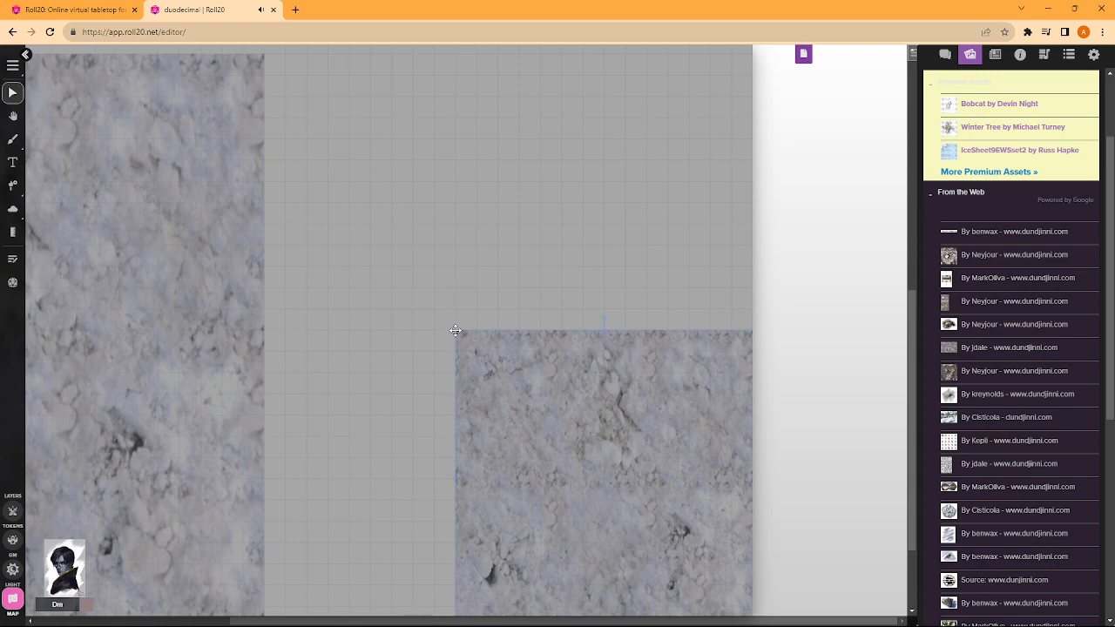
drag(456, 330, 695, 247)
scroll(354, 212, up, 2)
scroll(224, 191, up, 2)
scroll(224, 190, up, 2)
drag(454, 354, 137, 613)
scroll(371, 298, left, 5)
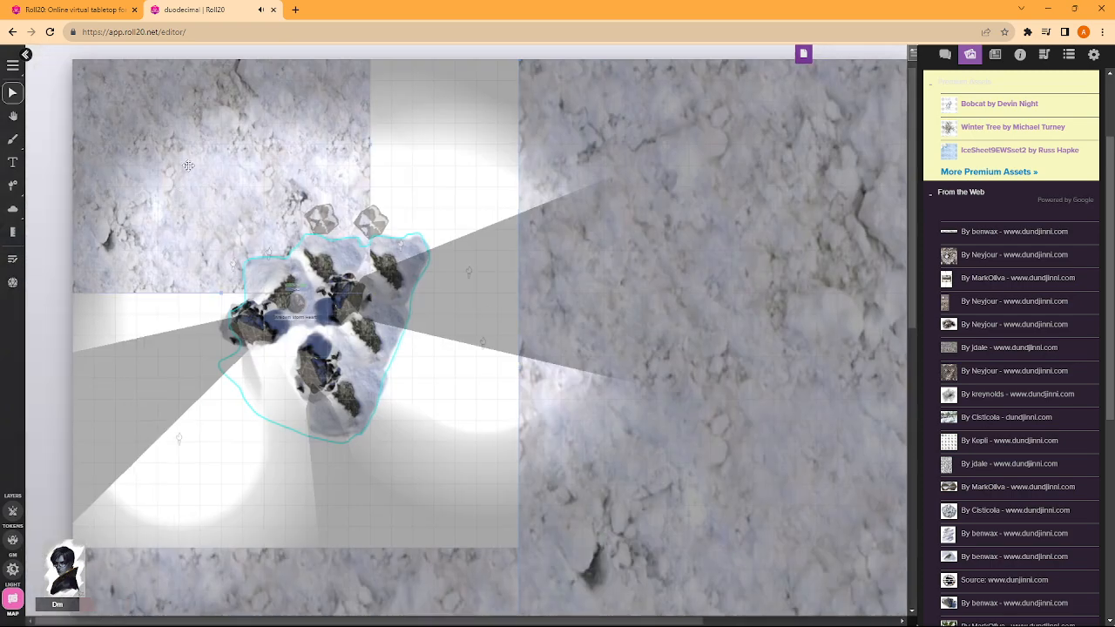
- Enlarge the northwest snow tile to cover the blank area around the rocks and send it to the back
drag(370, 294, 492, 416)
drag(459, 468, 611, 604)
right_click(478, 242)
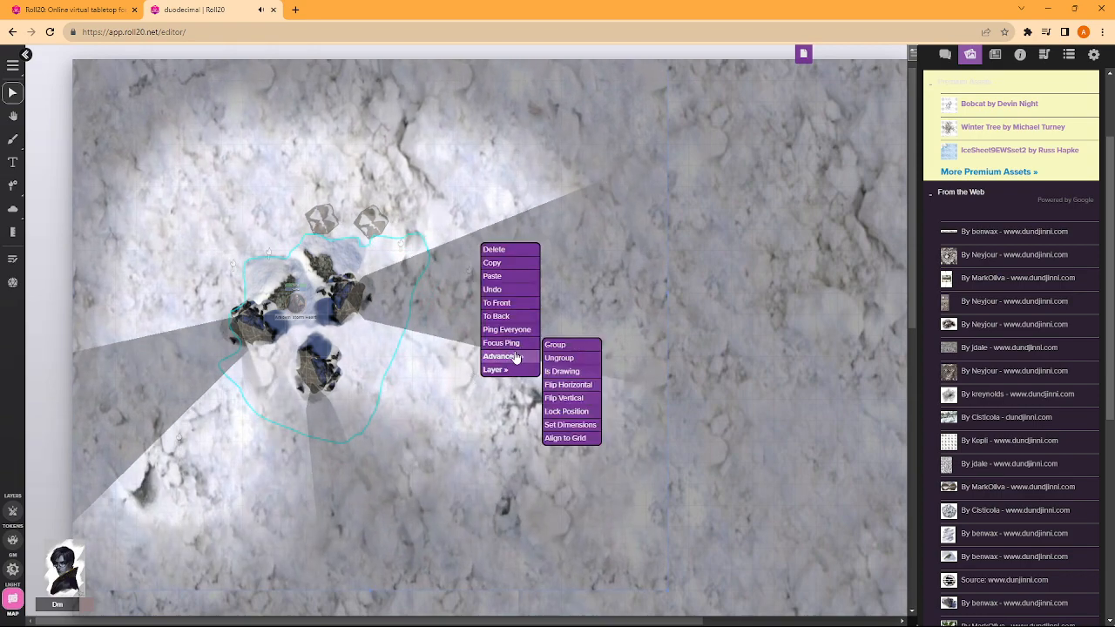
click(497, 316)
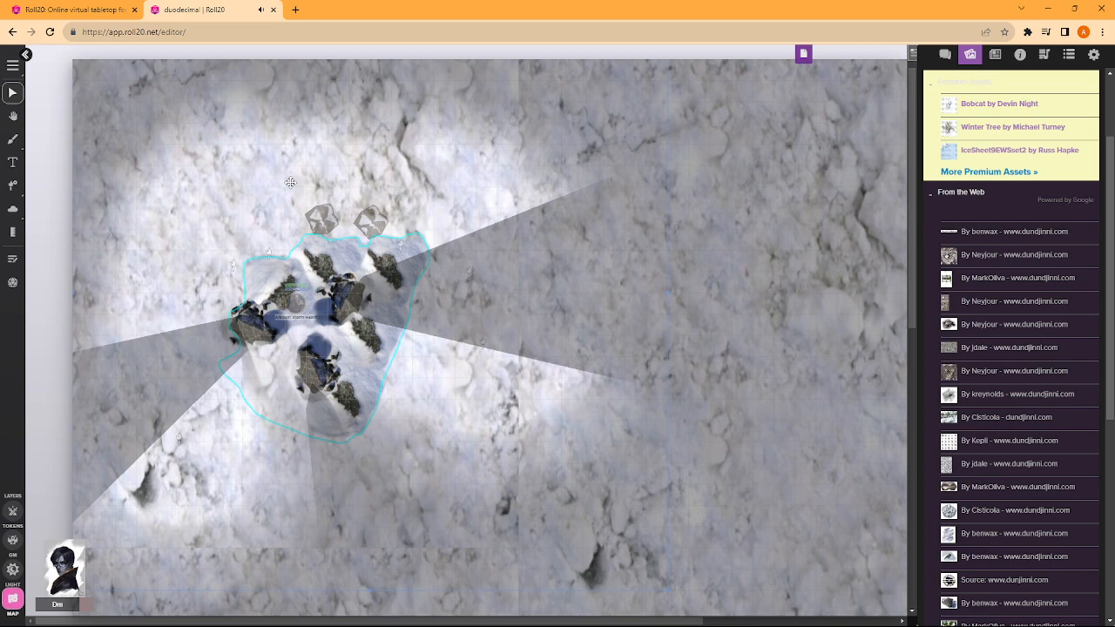
- Measure near the outline's southeast edge and draw short black strokes on the map layer beside its southeast, northeast and northwest edges
click(12, 232)
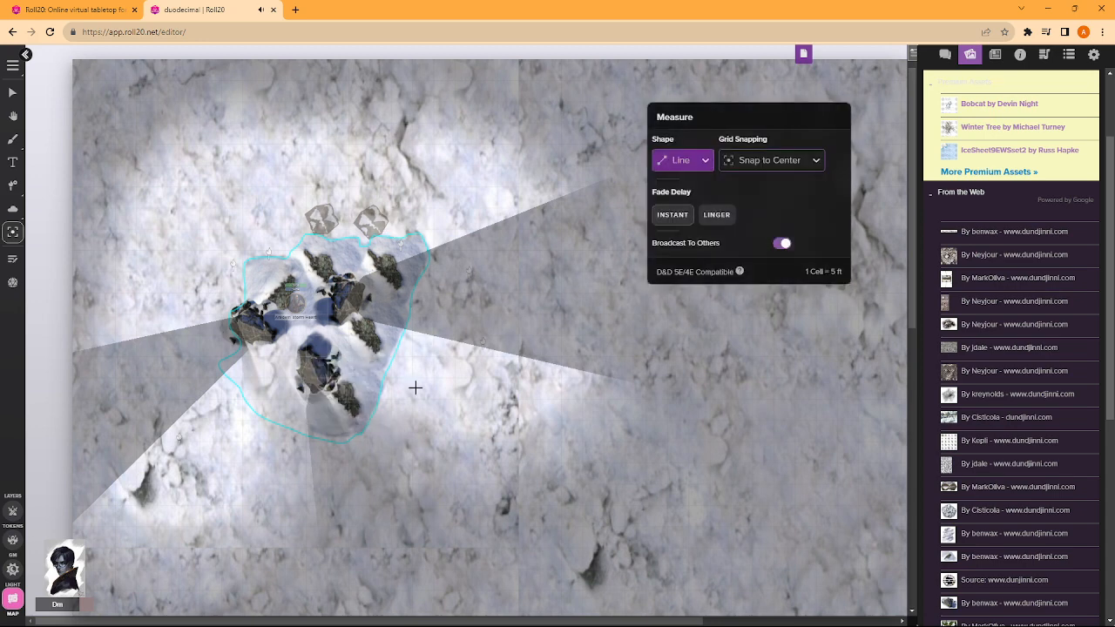
drag(438, 419, 357, 389)
click(12, 138)
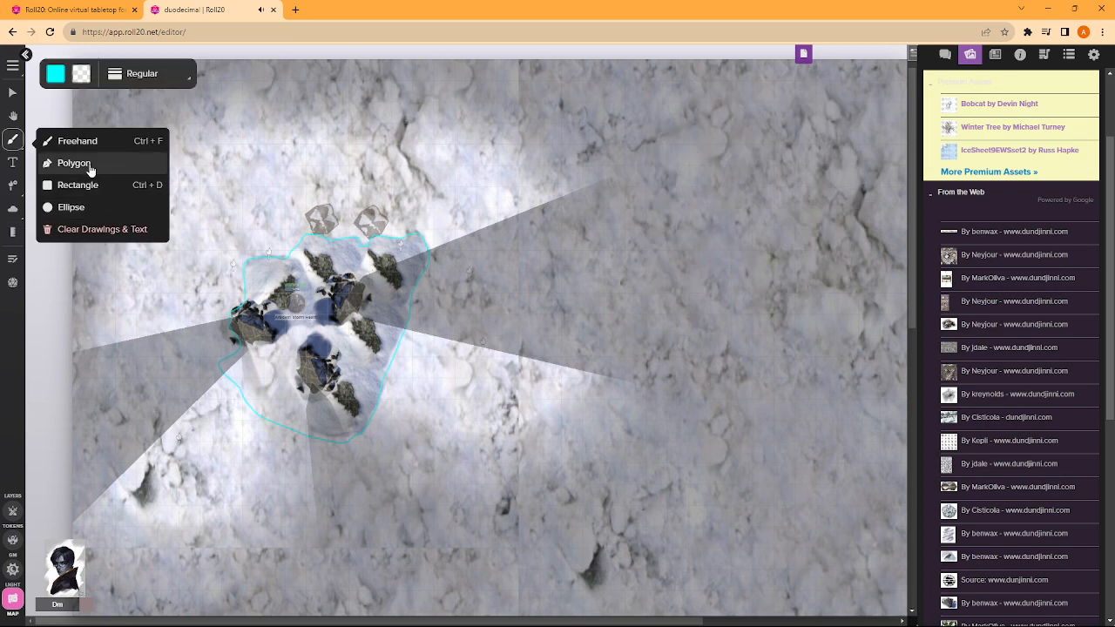
click(55, 77)
click(51, 102)
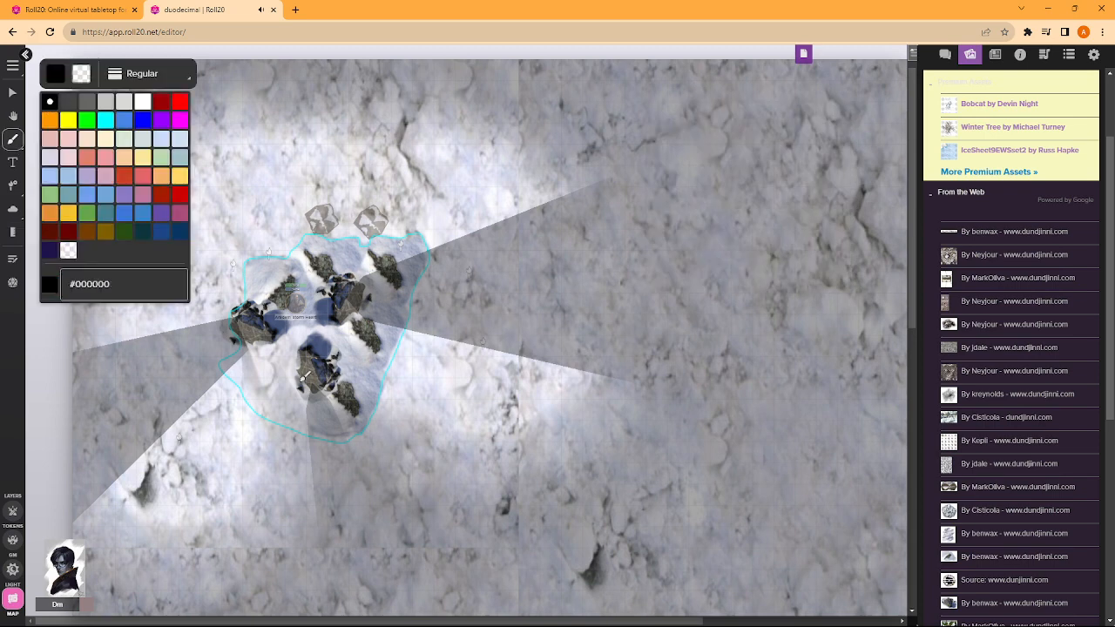
click(12, 540)
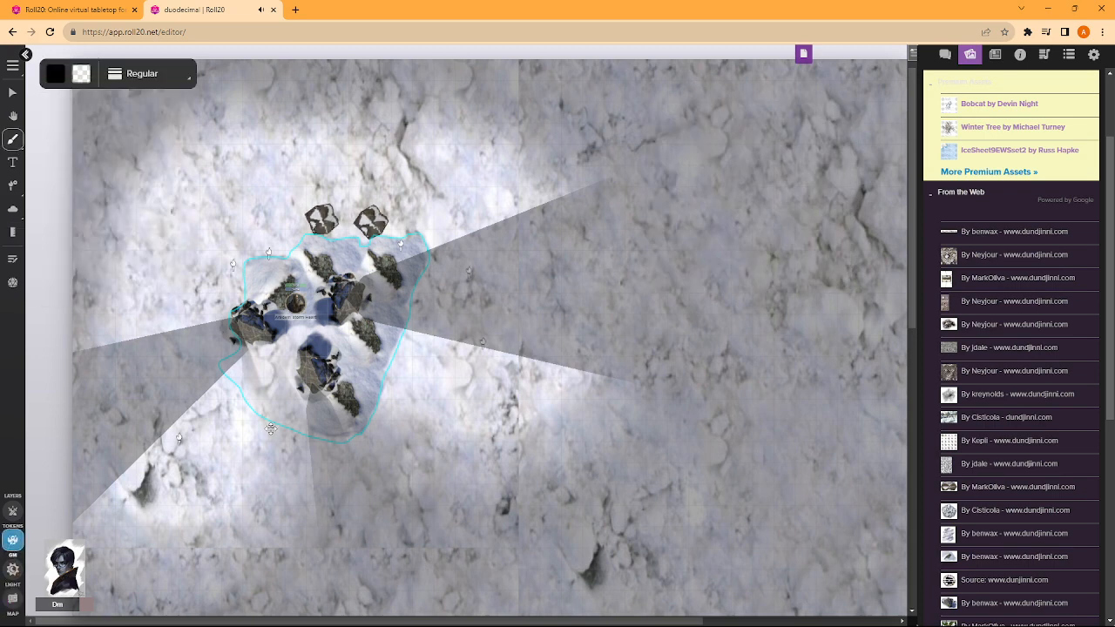
click(13, 601)
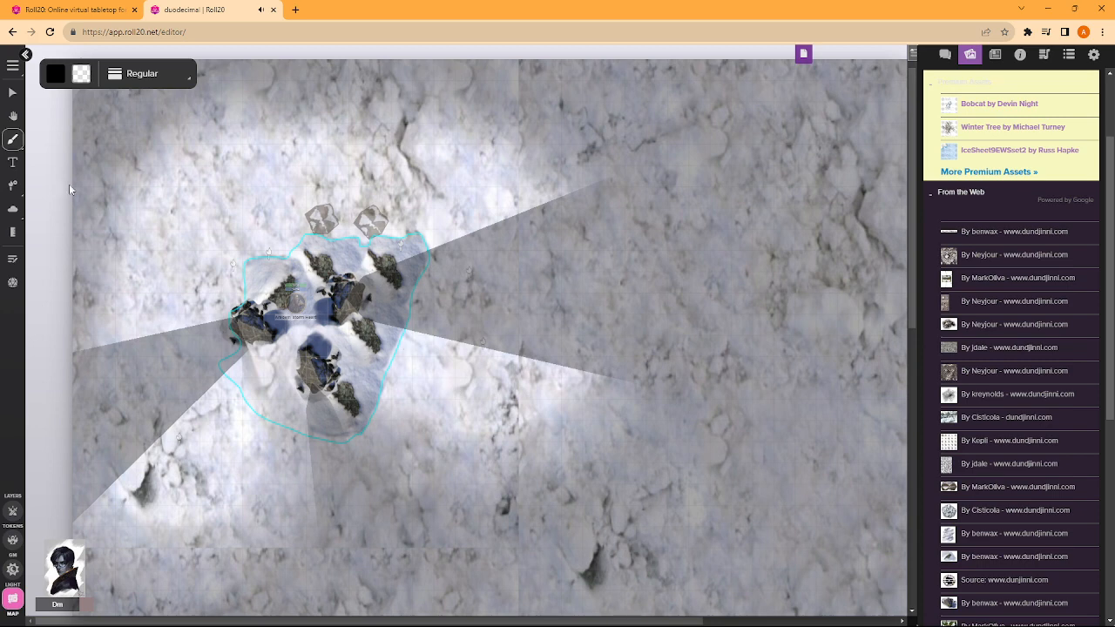
mouse_move(20, 150)
mouse_move(410, 352)
mouse_down()
mouse_move(400, 376)
mouse_move(414, 383)
mouse_move(383, 376)
mouse_up()
mouse_move(390, 218)
mouse_down()
mouse_move(416, 219)
mouse_move(413, 206)
mouse_move(434, 194)
mouse_up()
drag(241, 263, 238, 279)
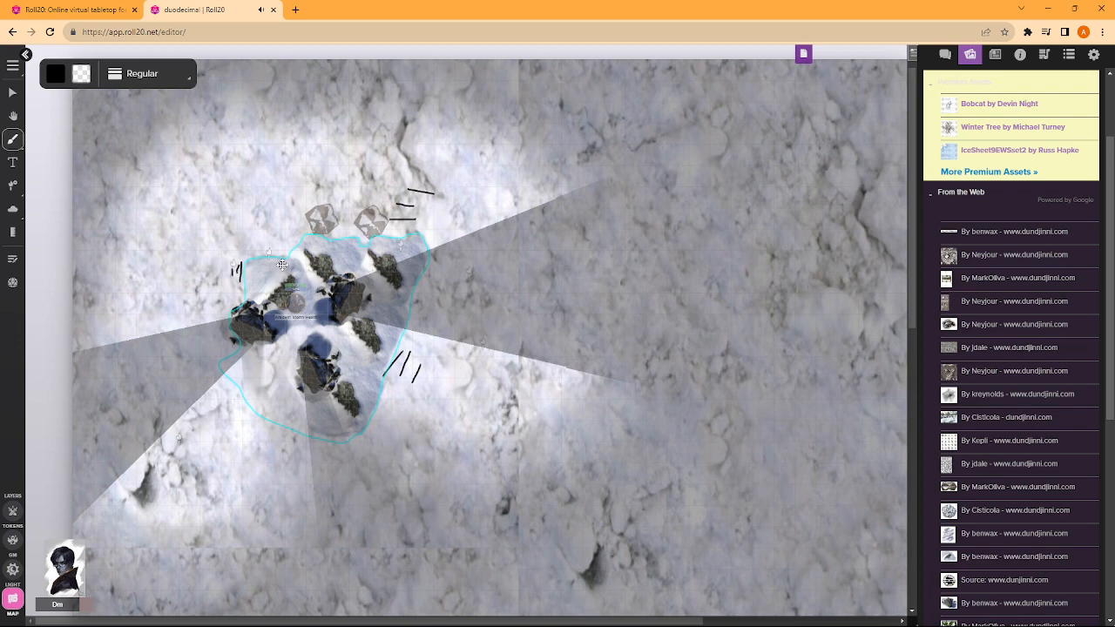
- Draw a few short black strokes beside the southwest edge of the cyan outline
scroll(610, 366, down, 2)
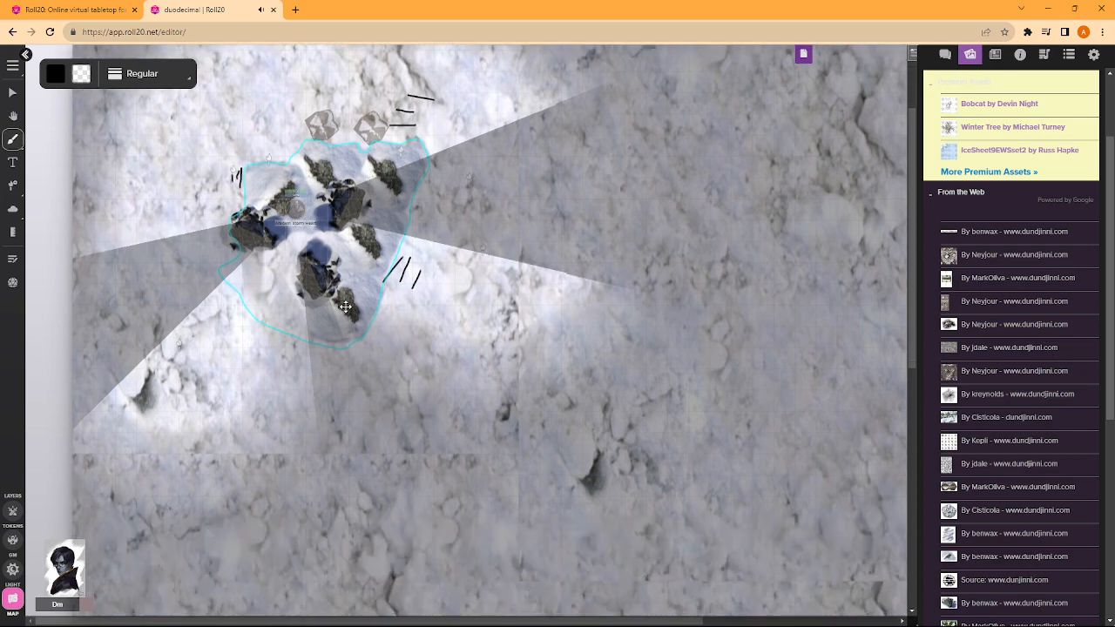
scroll(346, 306, up, 2)
scroll(353, 317, down, 2)
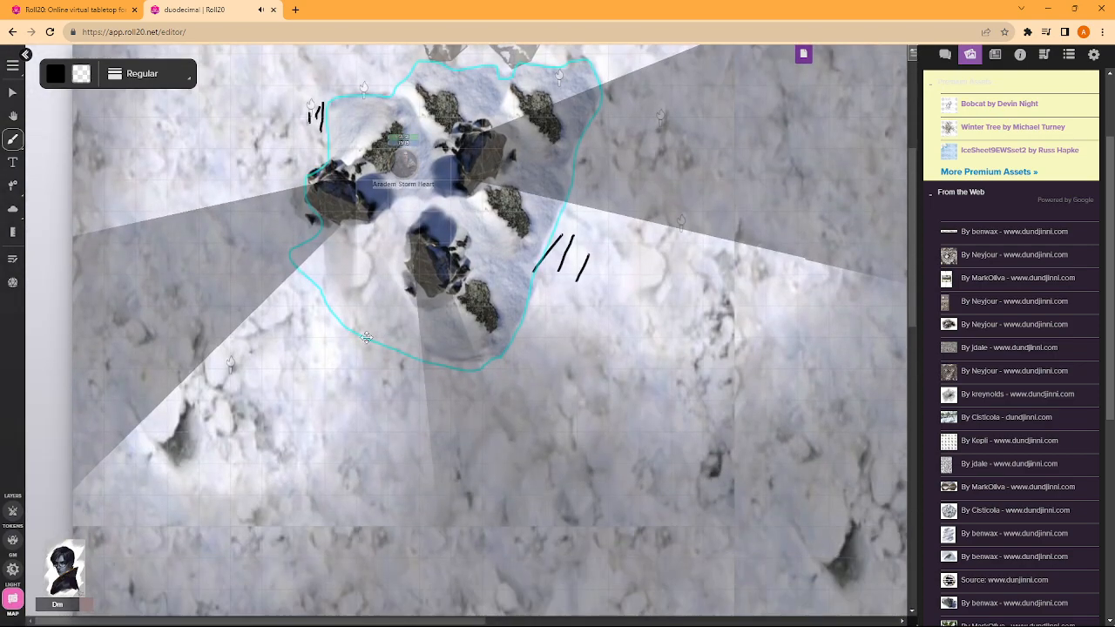
drag(363, 341, 372, 360)
scroll(535, 183, up, 2)
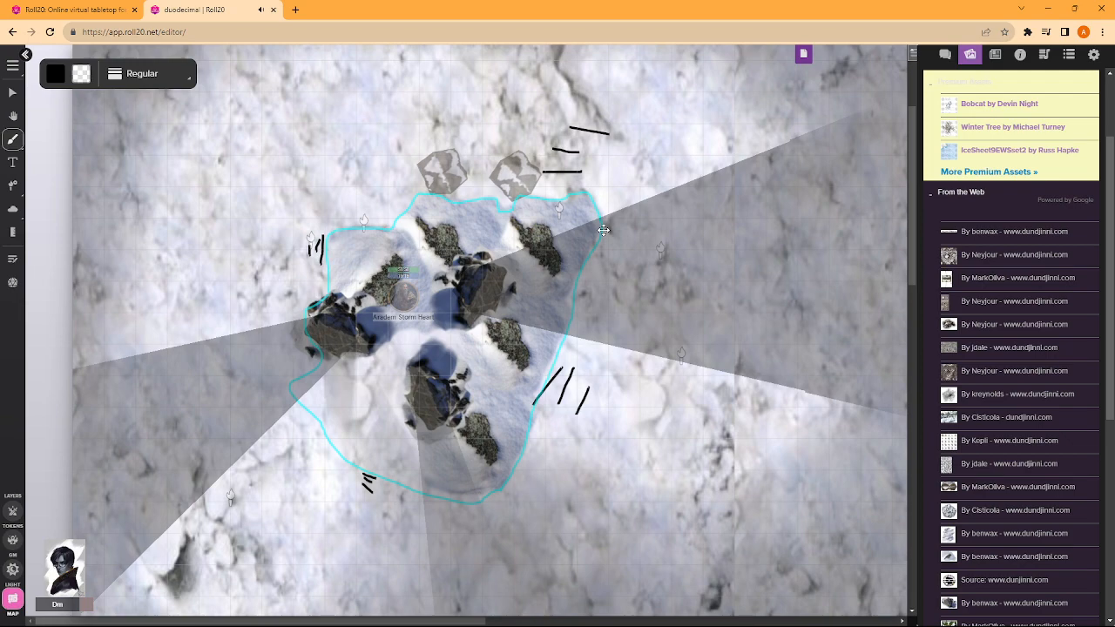
- Reset the browser zoom to 100% and bring the outlined rocks back into close view
scroll(306, 167, down, 6)
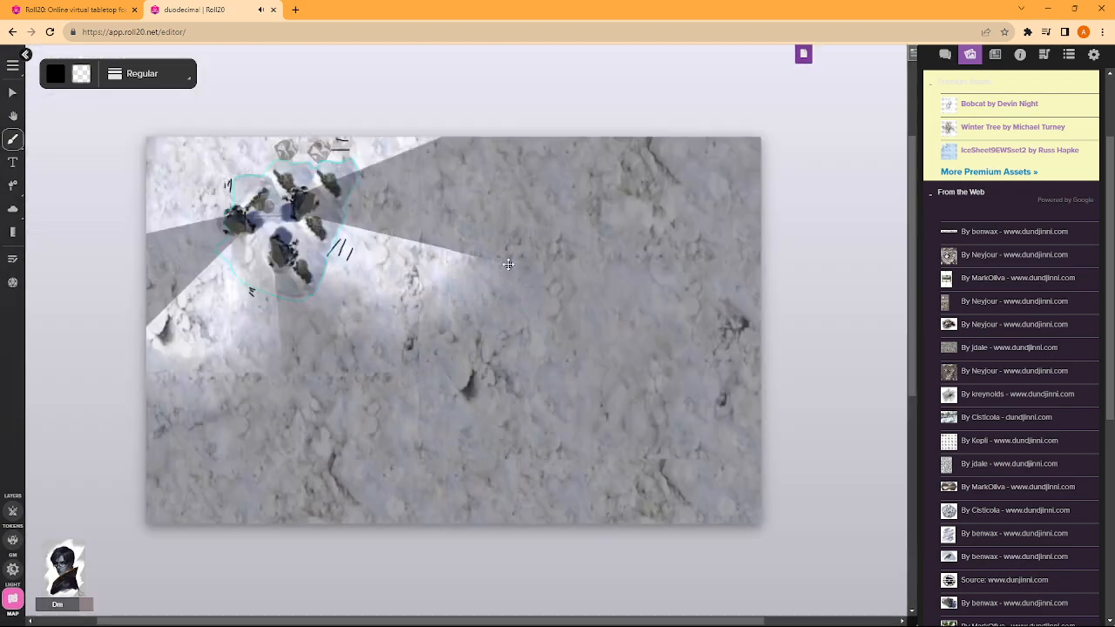
scroll(319, 254, up, 5)
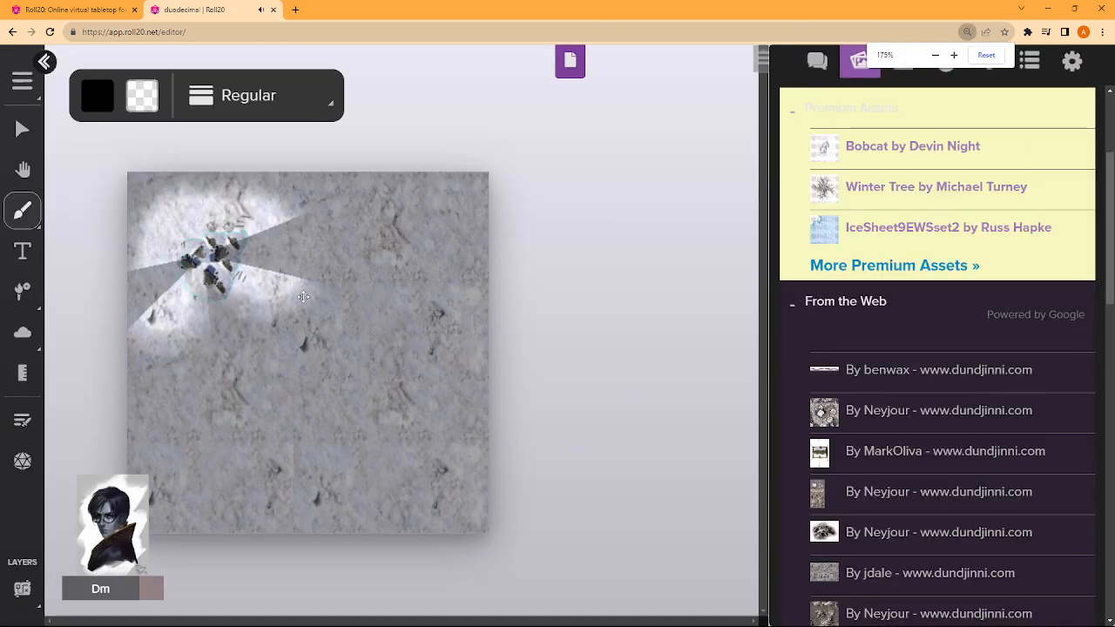
click(22, 128)
click(967, 31)
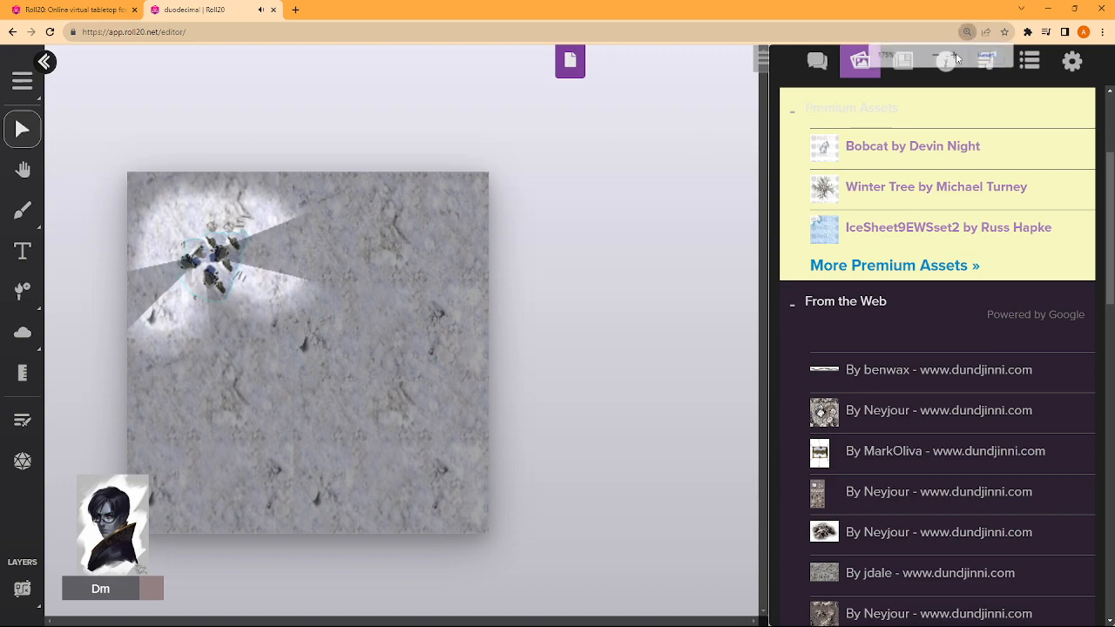
click(937, 56)
click(937, 56)
click(937, 56)
click(937, 56)
right_click(218, 191)
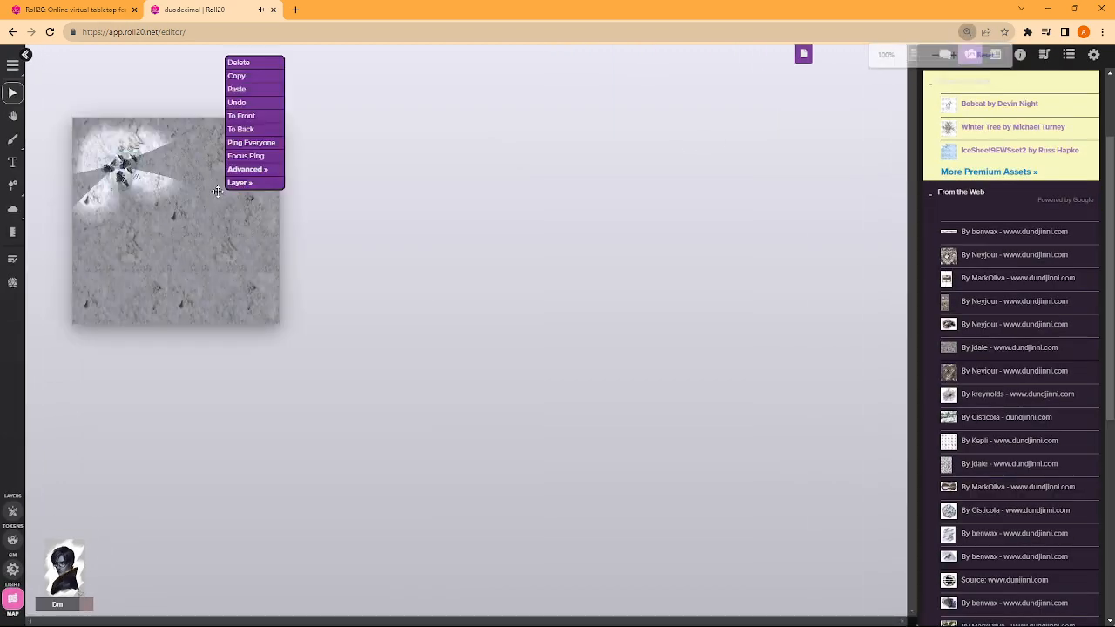
scroll(206, 218, up, 6)
scroll(273, 288, up, 8)
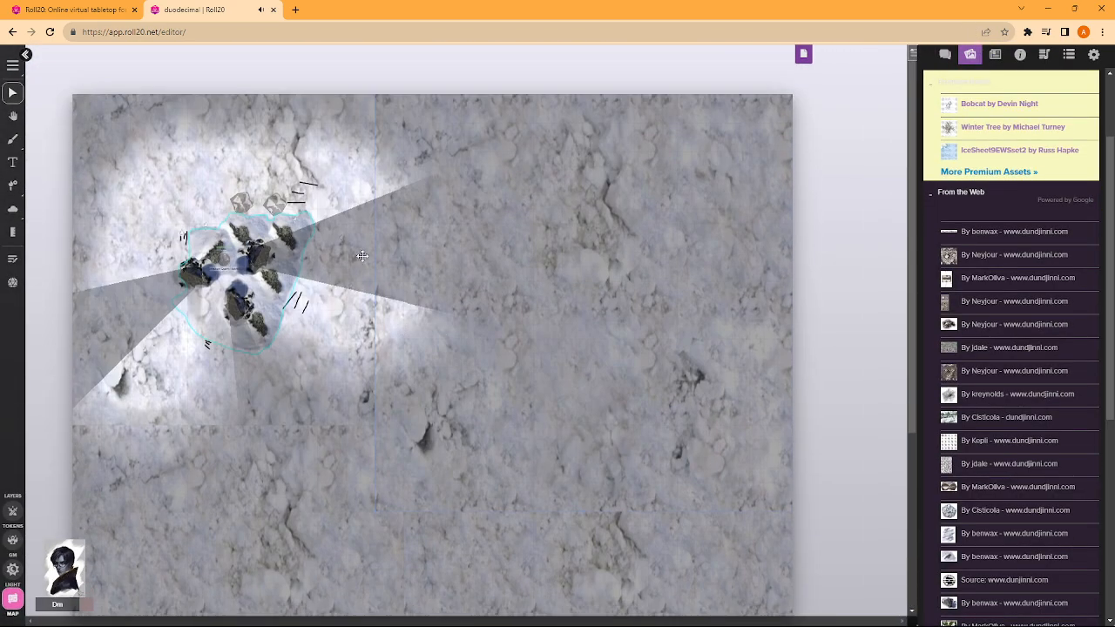
scroll(259, 201, up, 2)
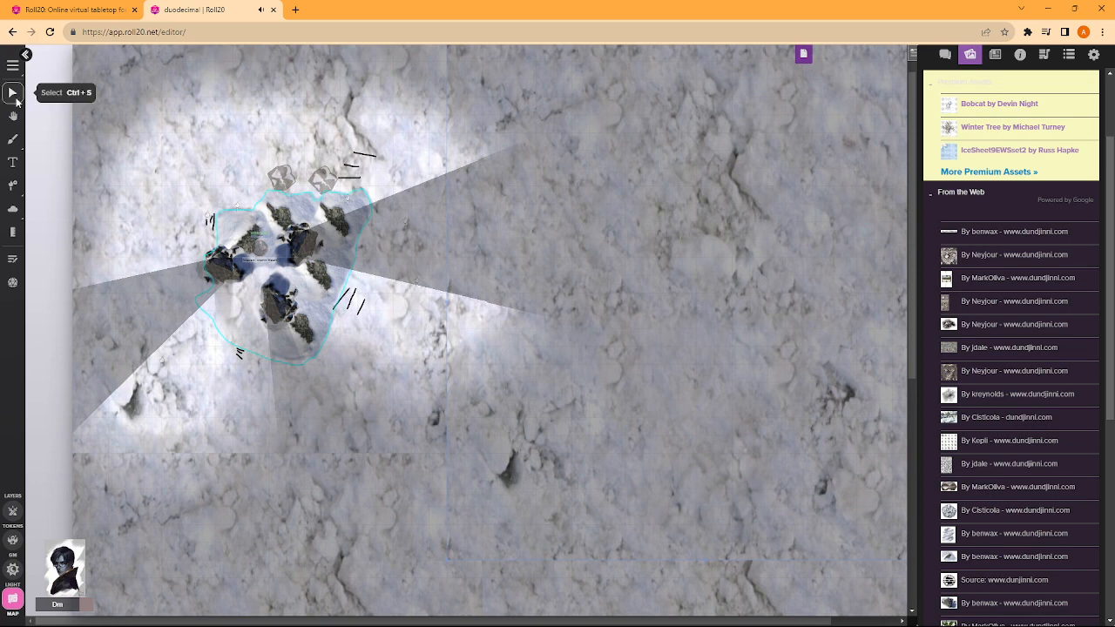
mouse_move(977, 277)
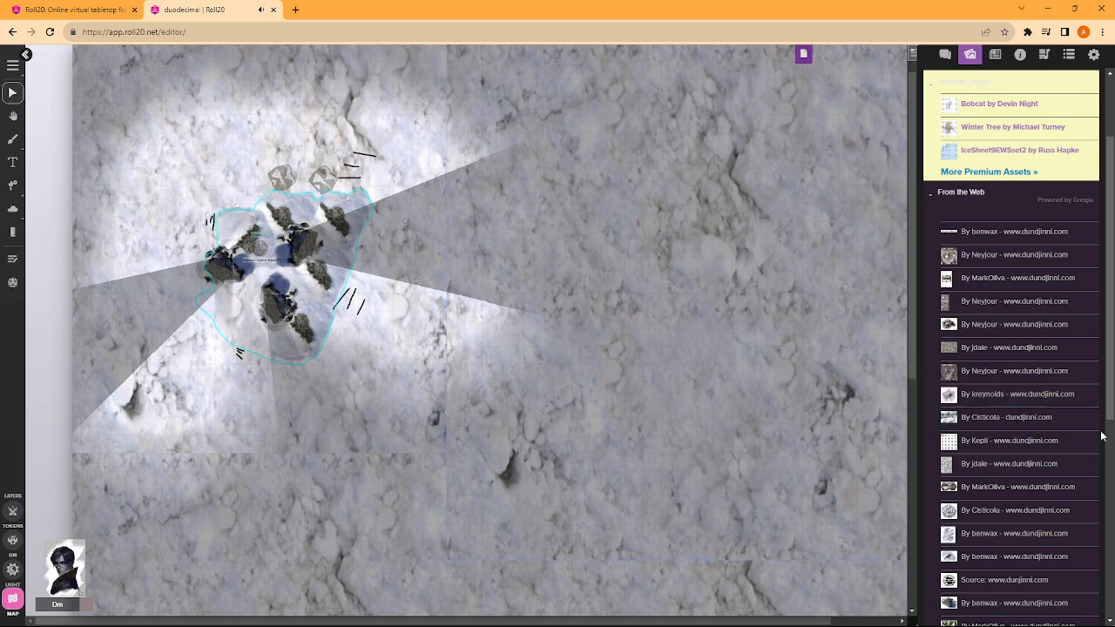
mouse_move(979, 515)
drag(980, 515, 1002, 522)
- Move the character token southeast on the token layer, between the eastern and southern rocks
click(13, 512)
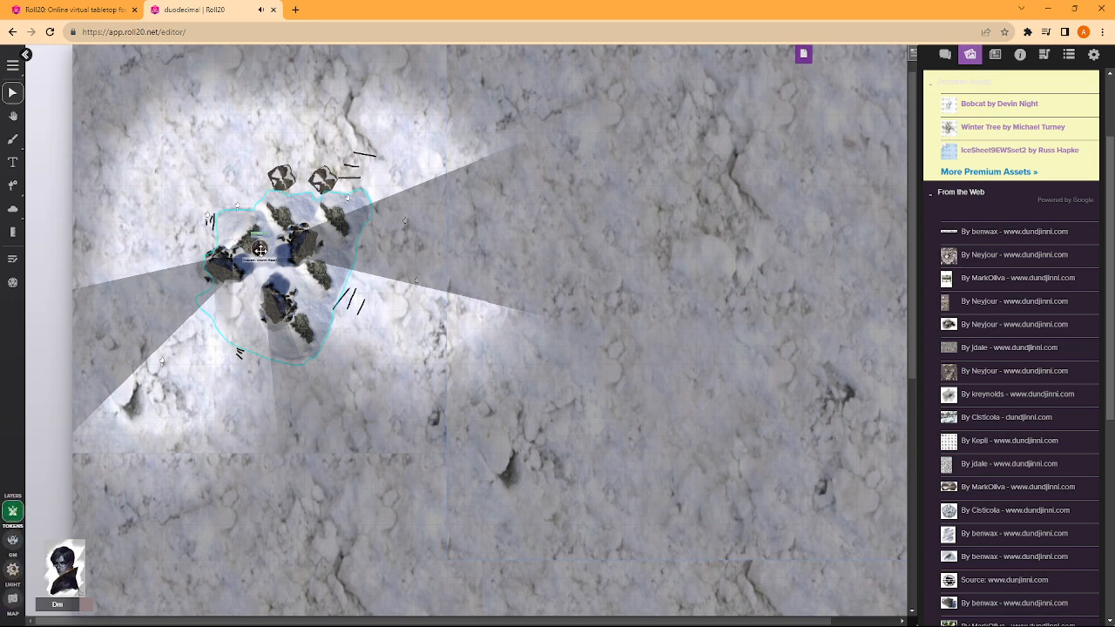
drag(259, 250, 295, 284)
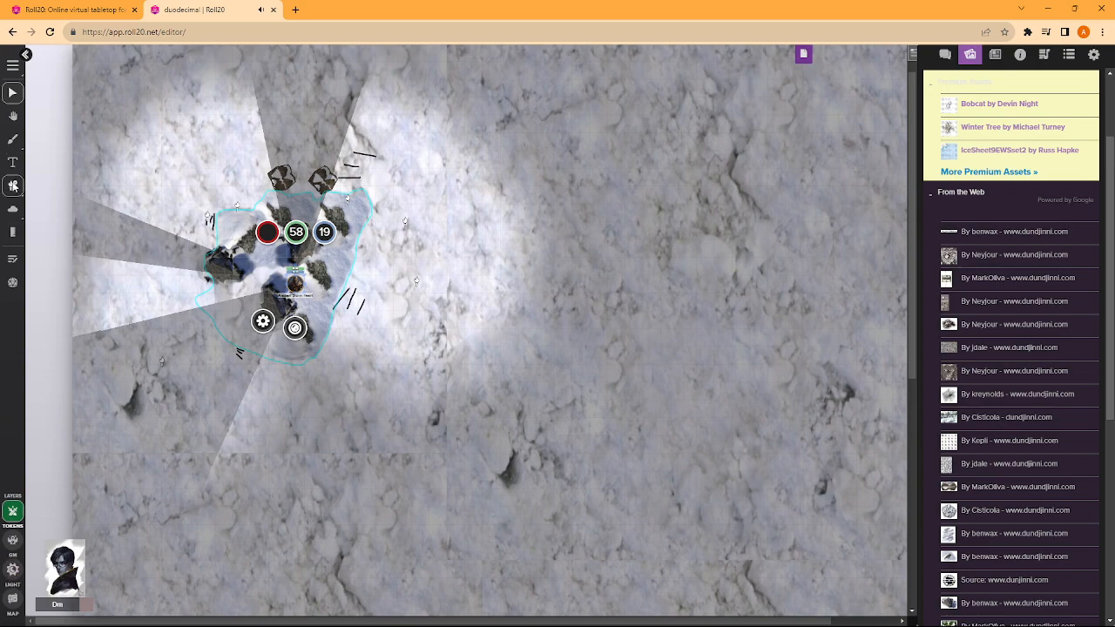
- Place light sources on the map layer down the southwest part of the page and along its southern edge
click(13, 185)
scroll(326, 361, down, 3)
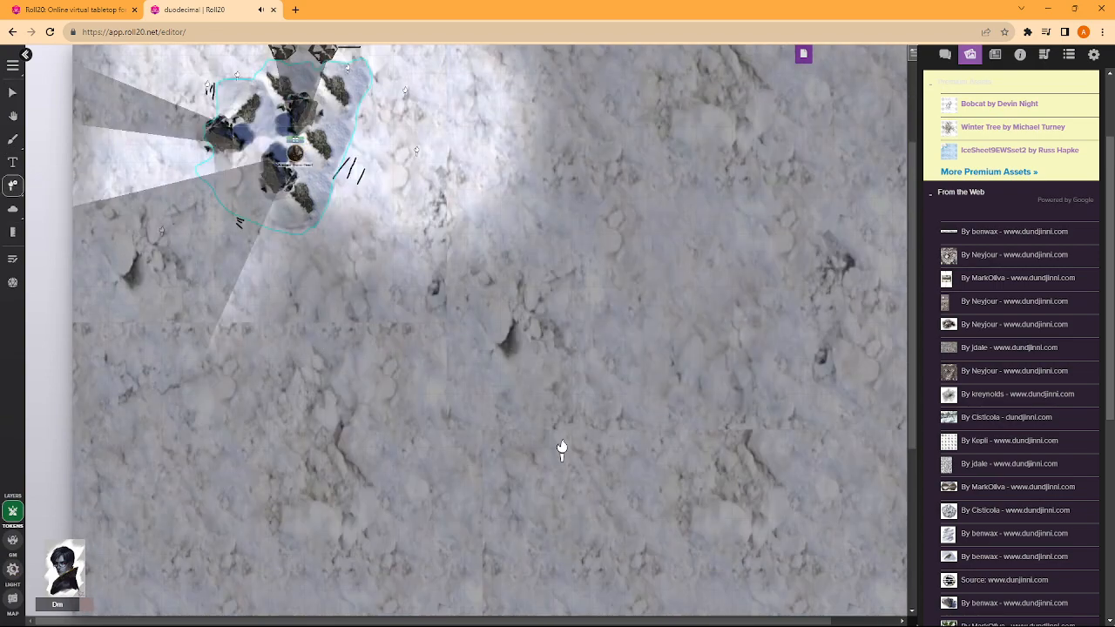
click(12, 598)
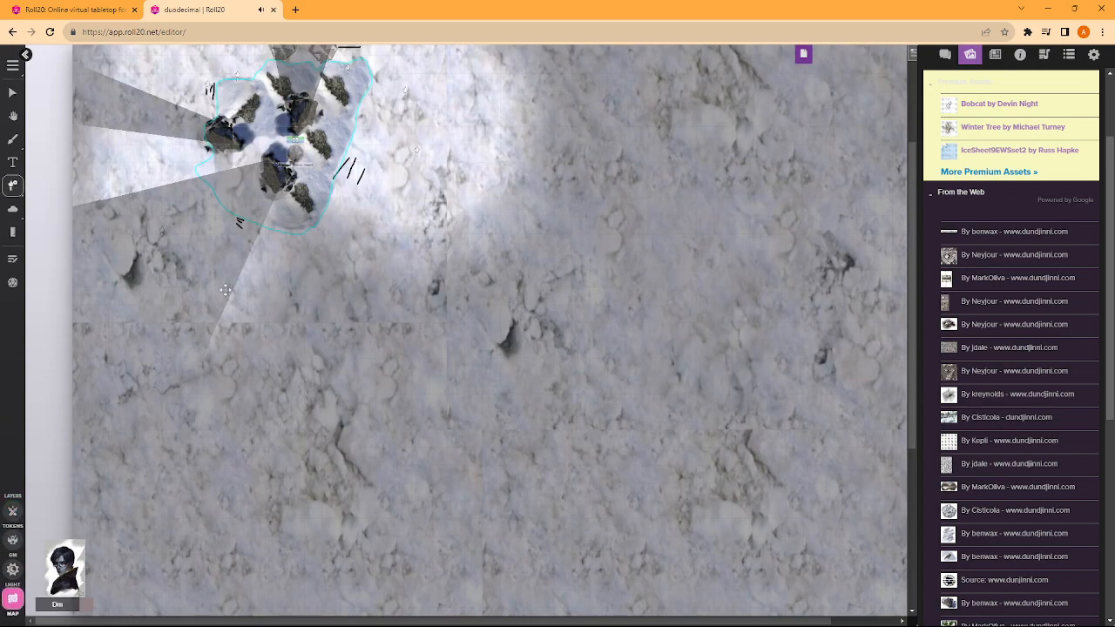
scroll(220, 376, down, 4)
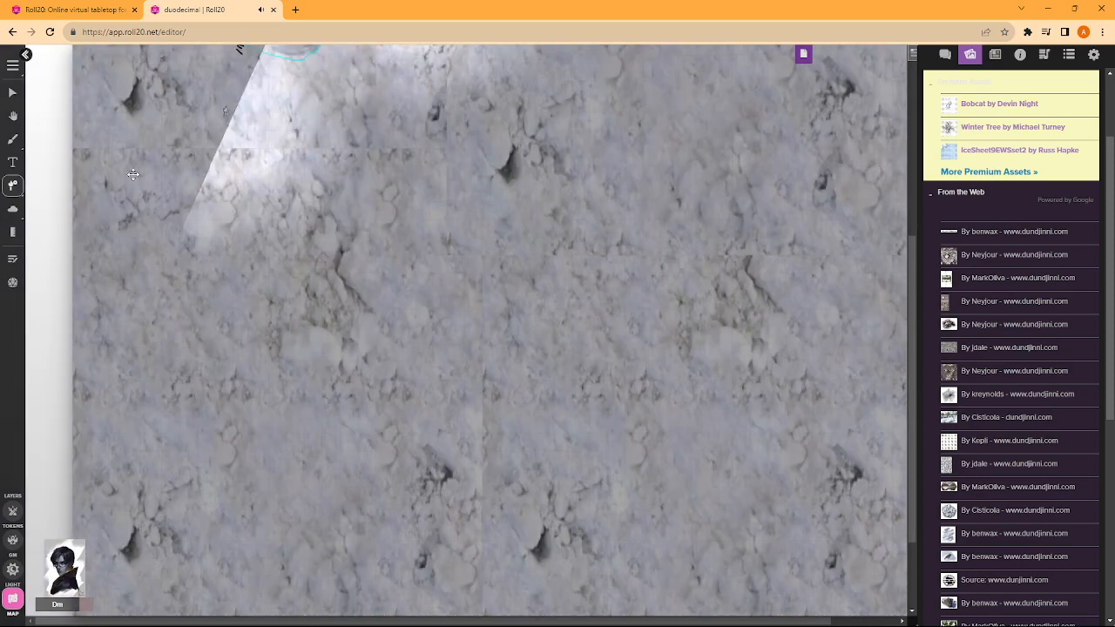
click(70, 187)
click(237, 331)
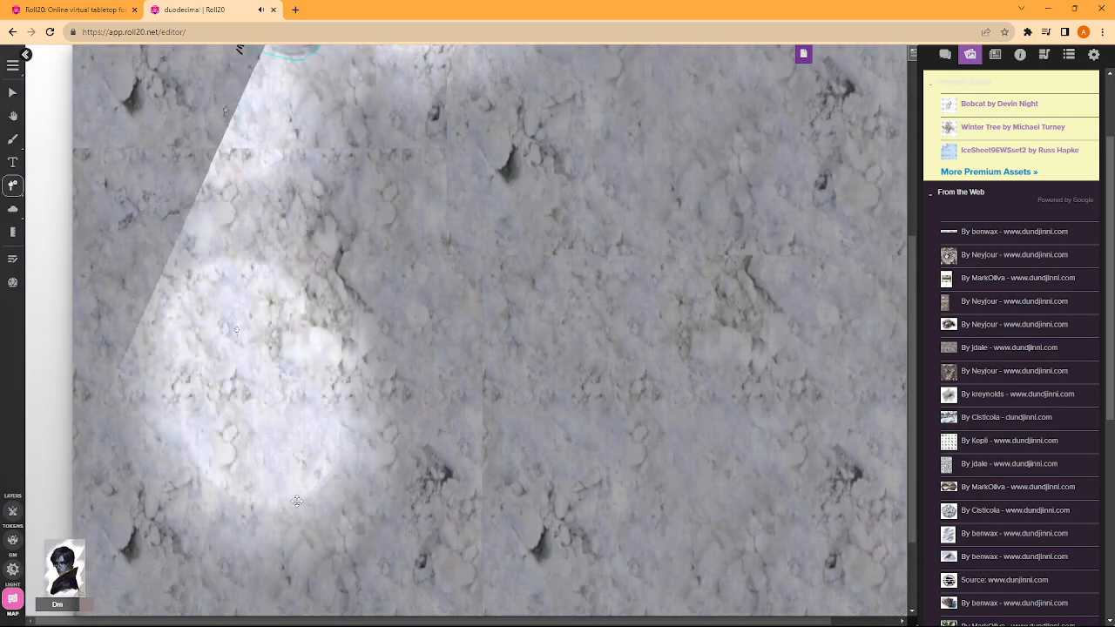
scroll(290, 332, down, 5)
click(195, 262)
click(469, 284)
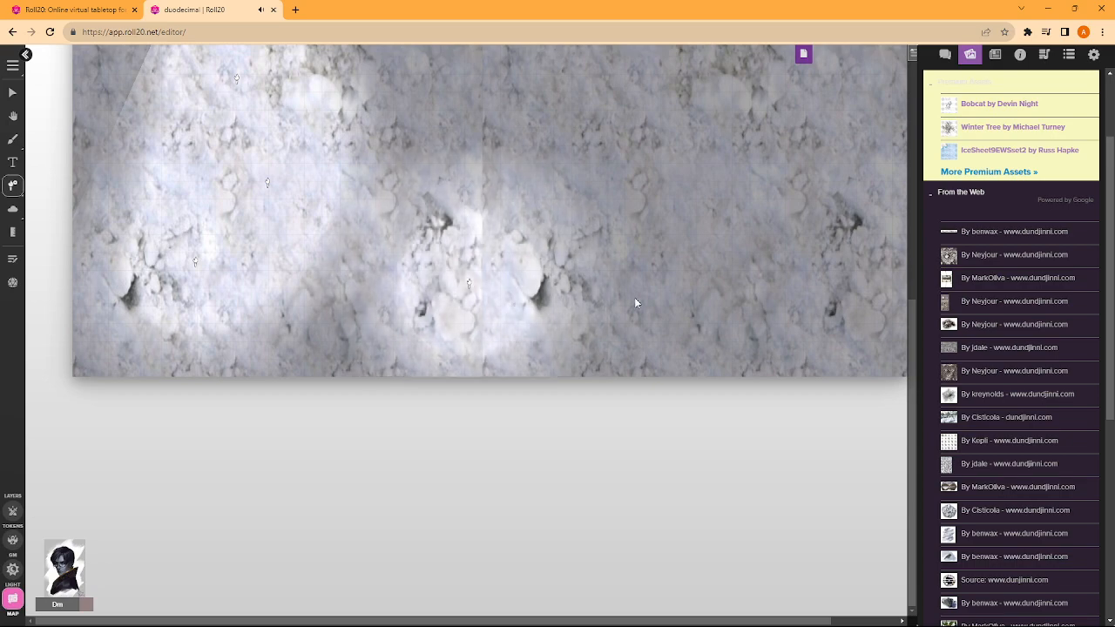
click(797, 286)
- Place more light sources around the south-centre of the page and through its eastern half, including the northeast corner area
scroll(731, 243, up, 5)
scroll(730, 243, up, 2)
scroll(570, 293, down, 5)
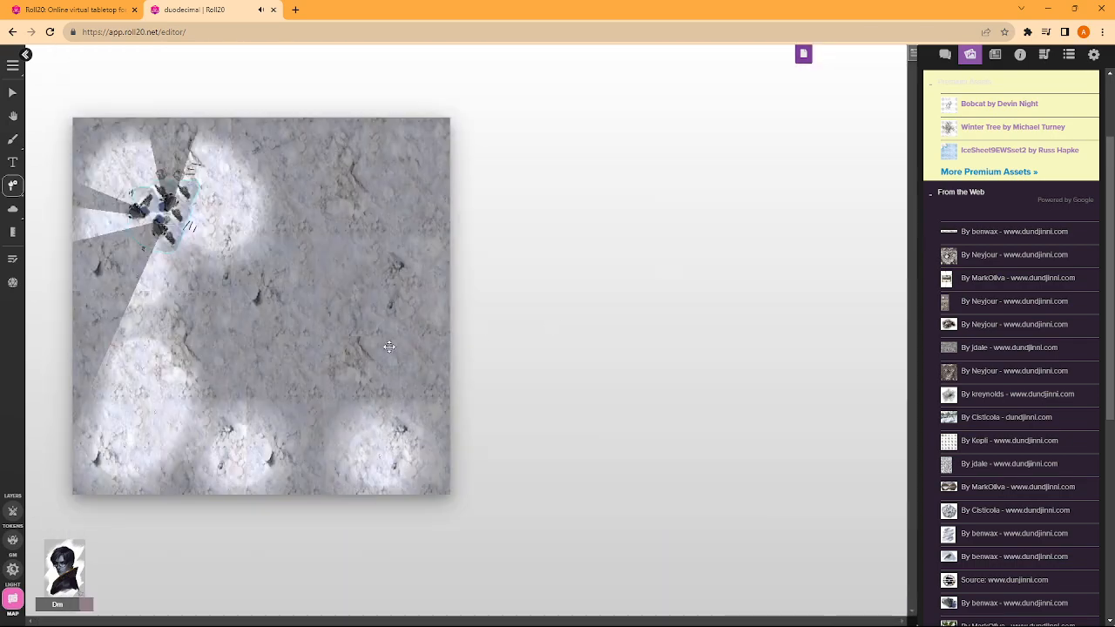
click(352, 389)
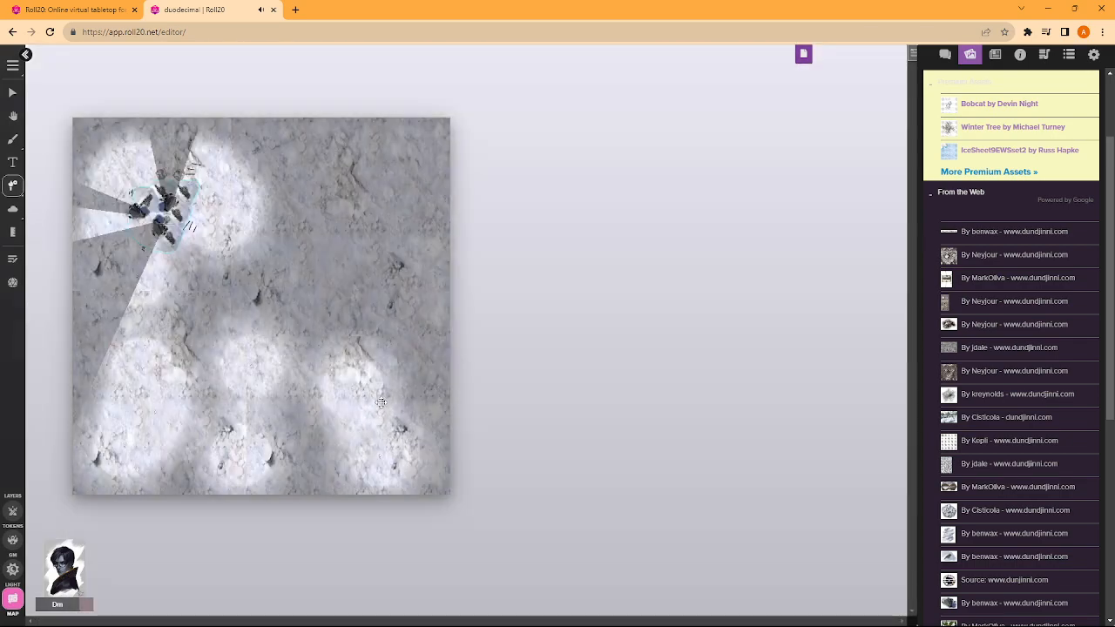
click(400, 160)
click(362, 261)
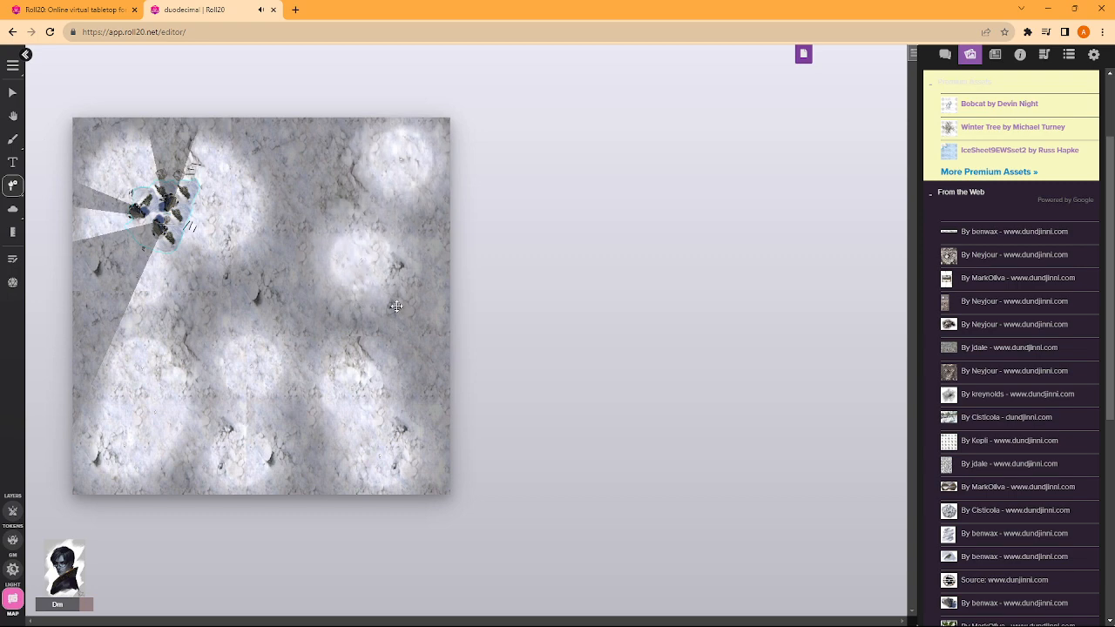
click(393, 305)
click(437, 399)
- Fill the dark gaps across the page's centre, east of the rocks and near the eastern edge with further light sources
click(314, 320)
click(226, 325)
click(267, 269)
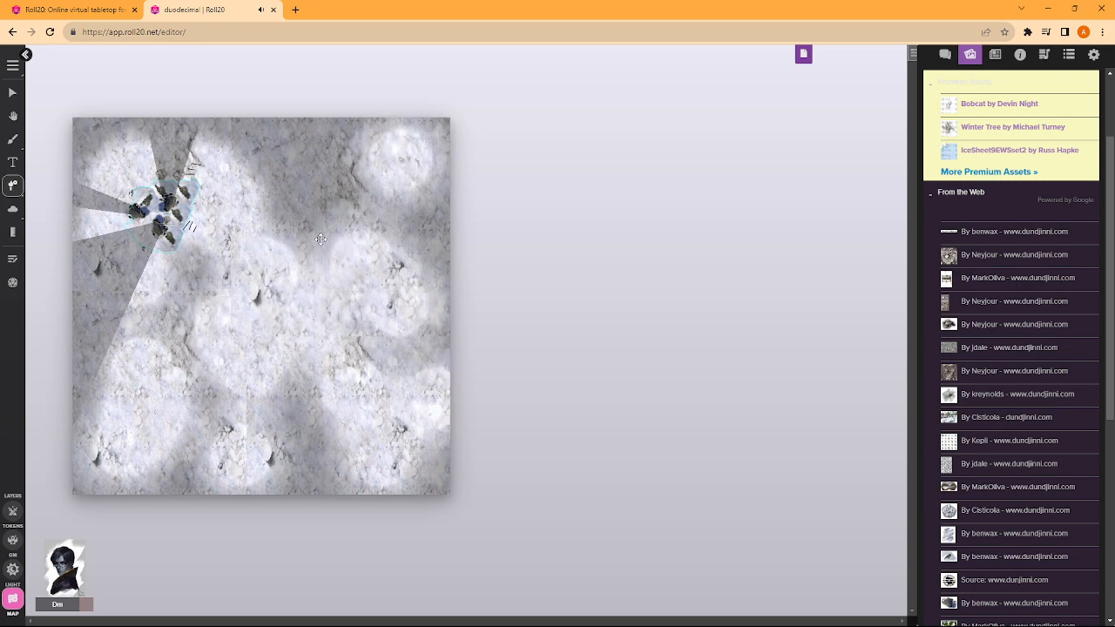
click(192, 283)
click(272, 206)
click(368, 288)
click(442, 253)
click(418, 181)
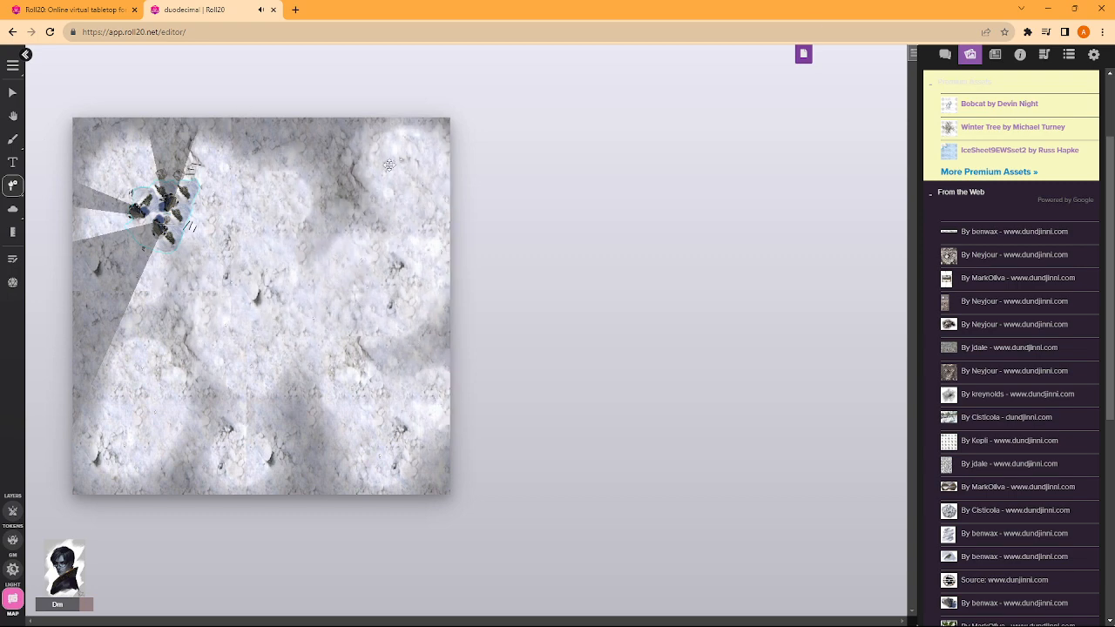
- Enable Daylight Mode in the (Copy) page's dynamic lighting settings, keeping Dynamic Lighting on, and save the settings
click(803, 54)
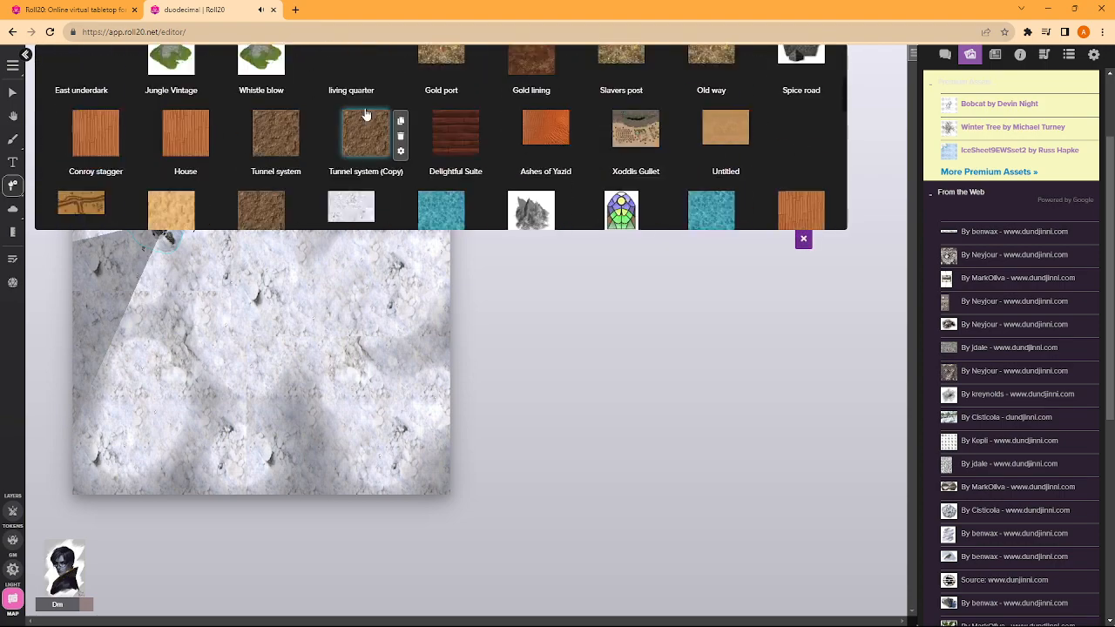
click(297, 96)
click(548, 106)
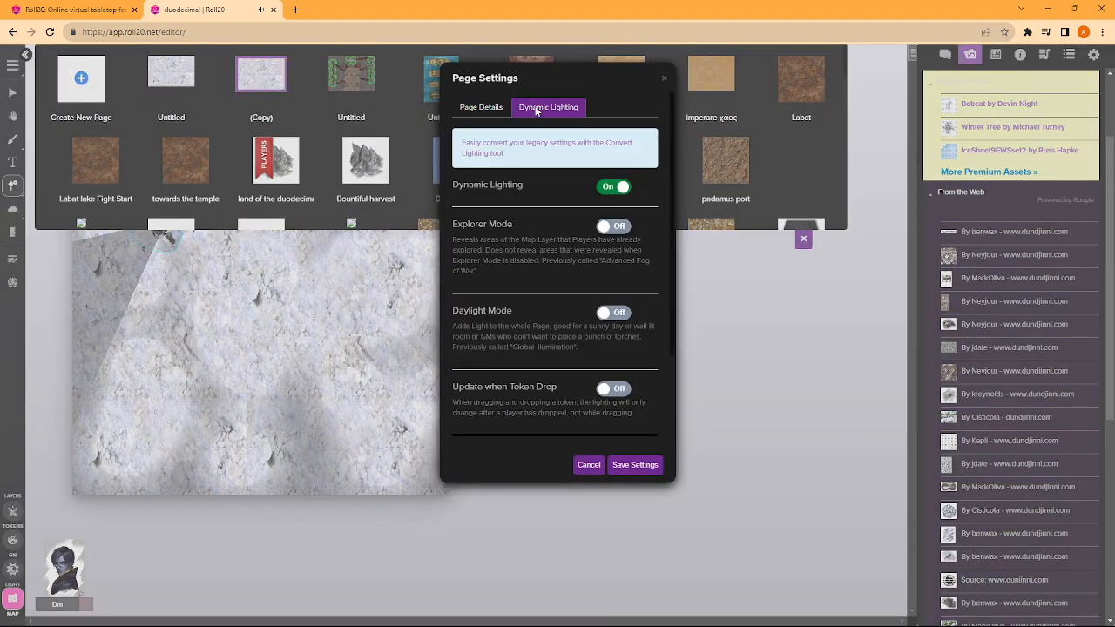
click(613, 187)
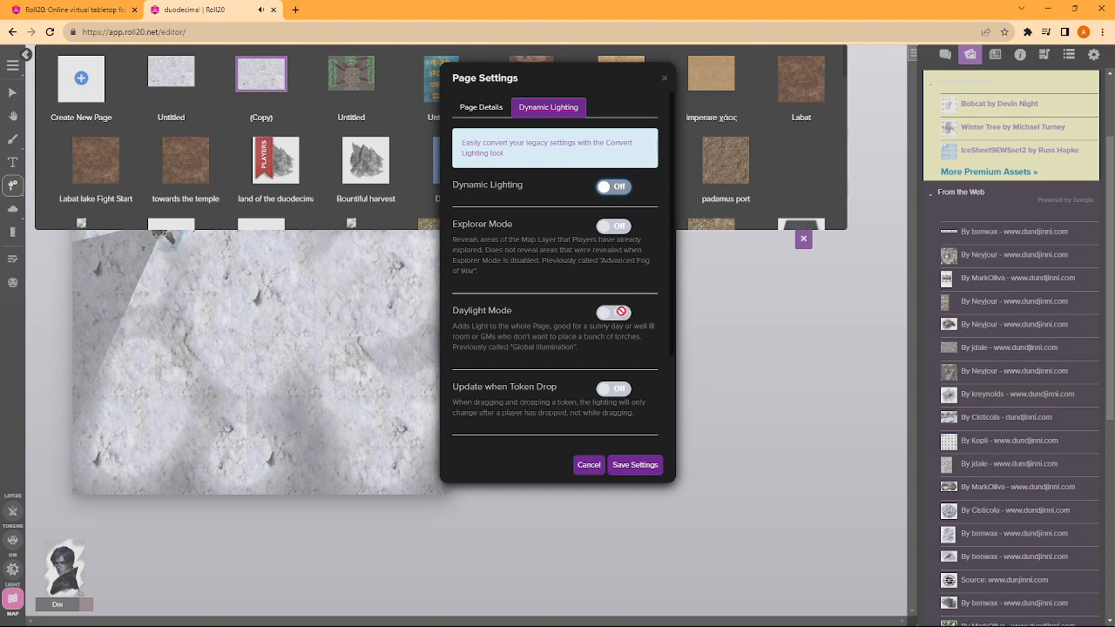
click(613, 187)
click(613, 312)
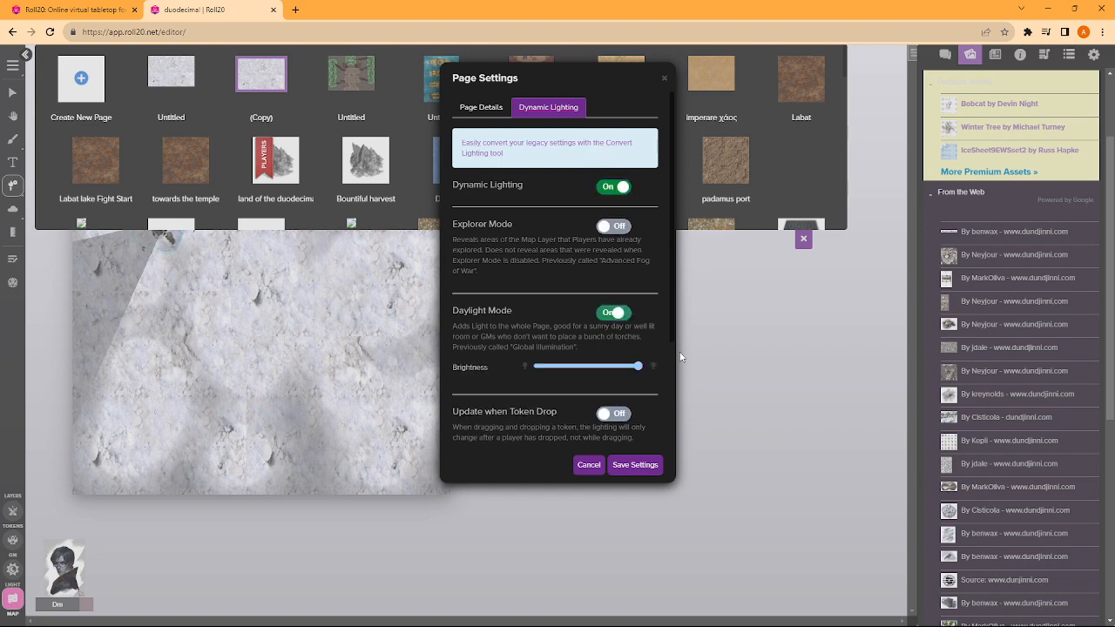
click(634, 464)
click(803, 237)
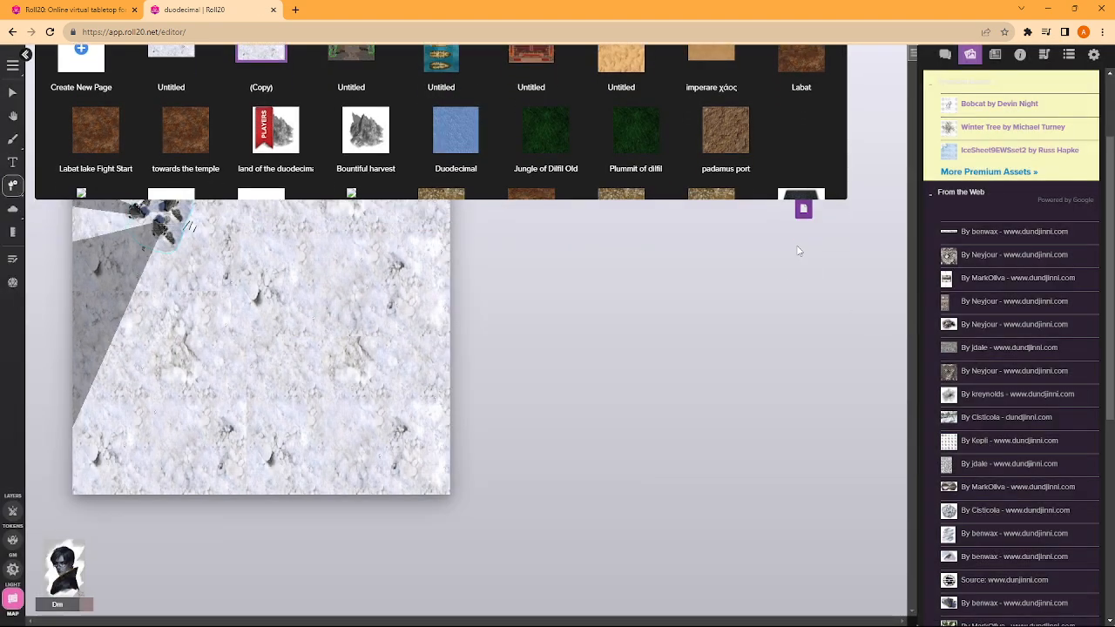
- Move the character token on the token layer to the southwest side of the southern rock, inside the cyan outline
scroll(253, 197, up, 5)
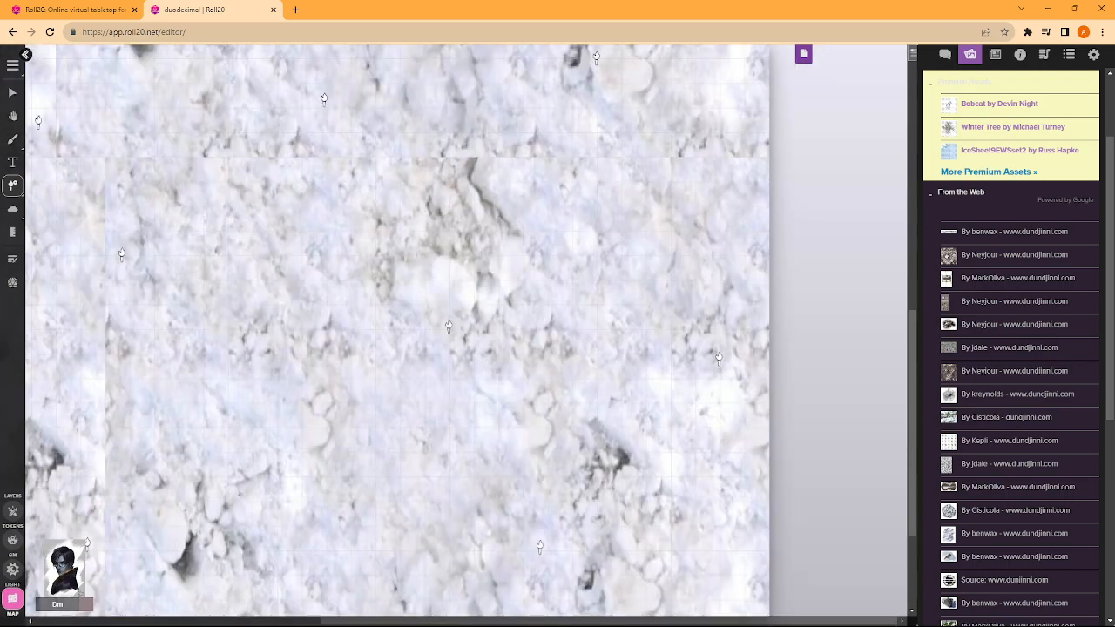
click(12, 92)
scroll(243, 171, left, 5)
scroll(262, 172, up, 3)
scroll(269, 173, up, 4)
scroll(269, 173, left, 2)
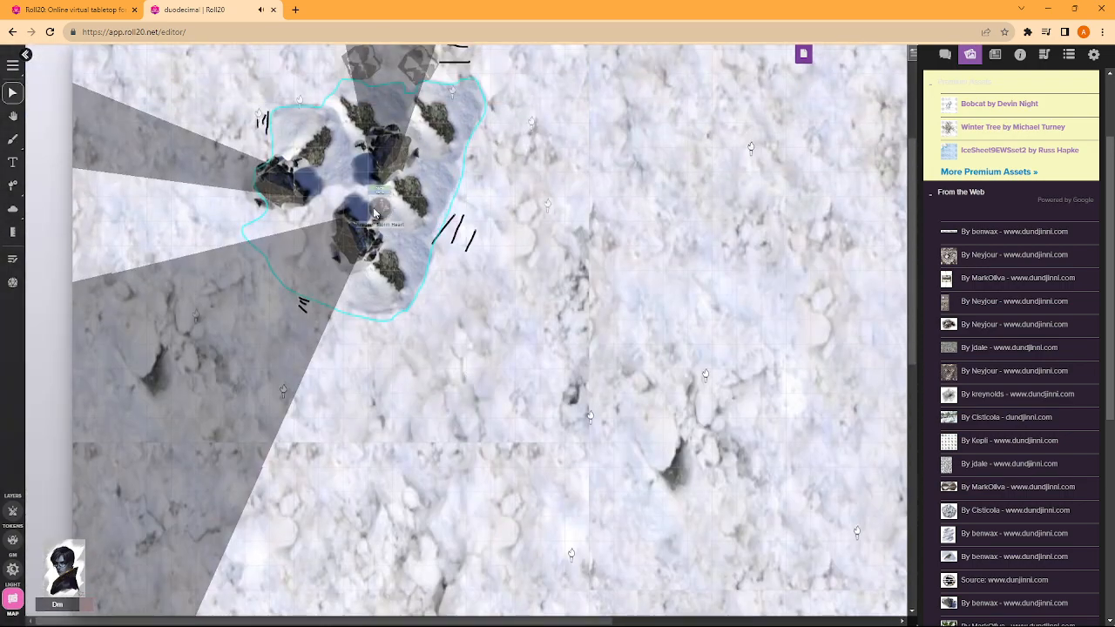
click(13, 511)
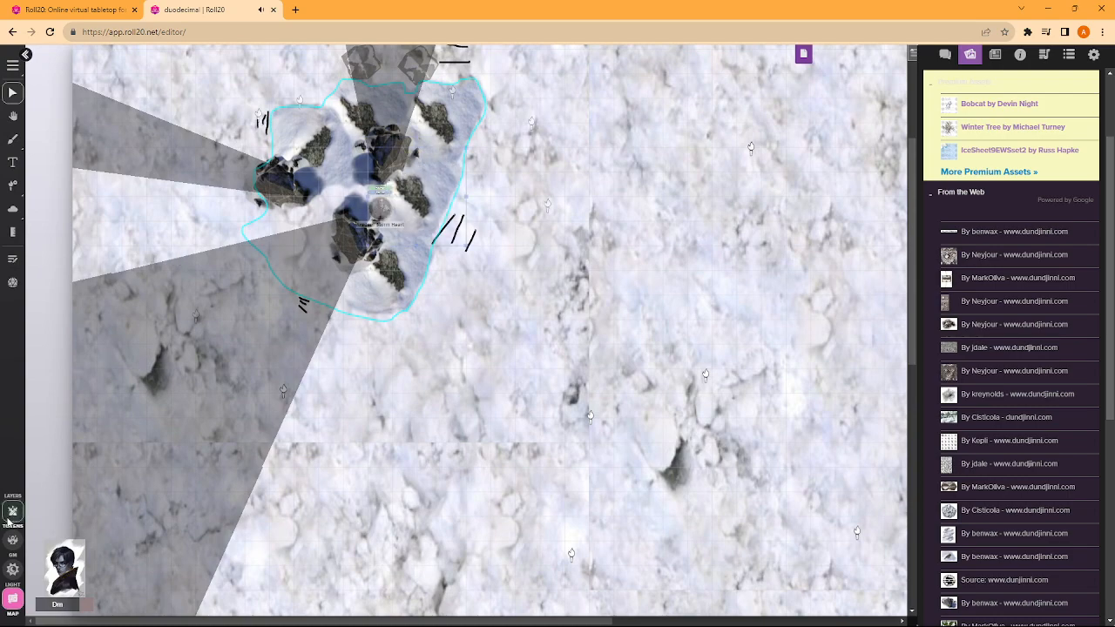
drag(376, 208, 332, 258)
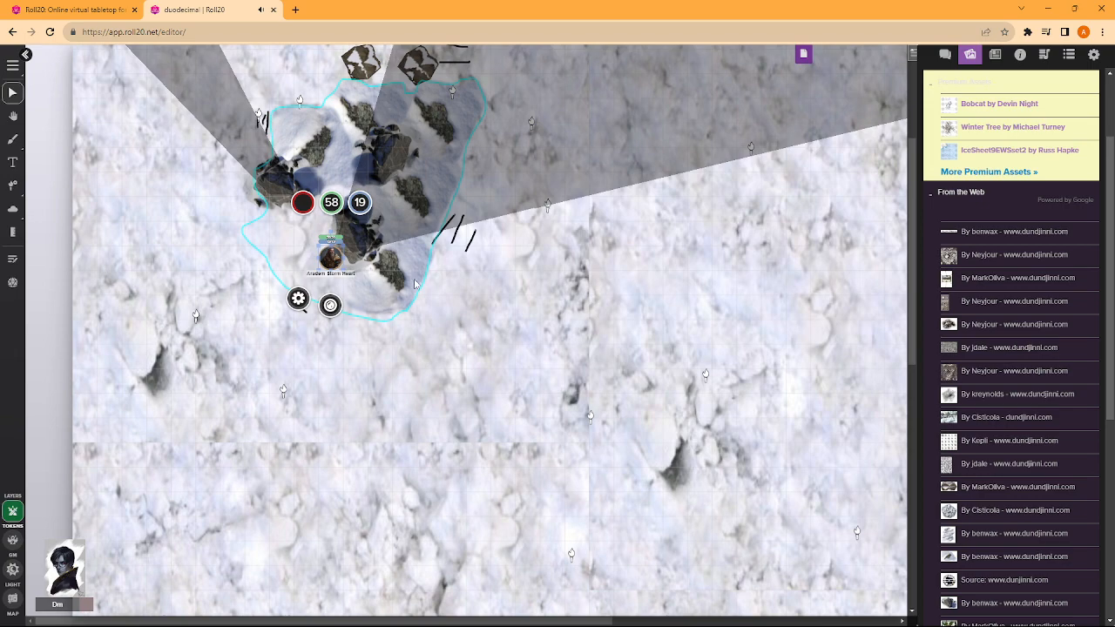
- Reposition the two brown-and-white tokens north of the cyan outline farther west, spacing them apart
scroll(408, 248, up, 2)
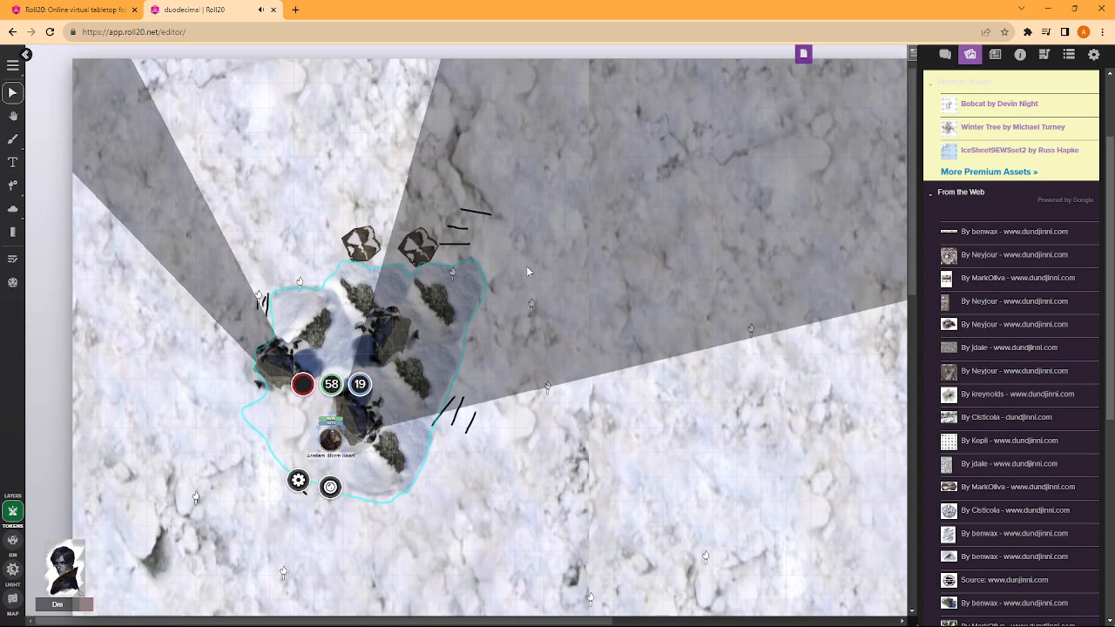
drag(361, 240, 333, 238)
drag(420, 242, 281, 247)
drag(329, 243, 350, 231)
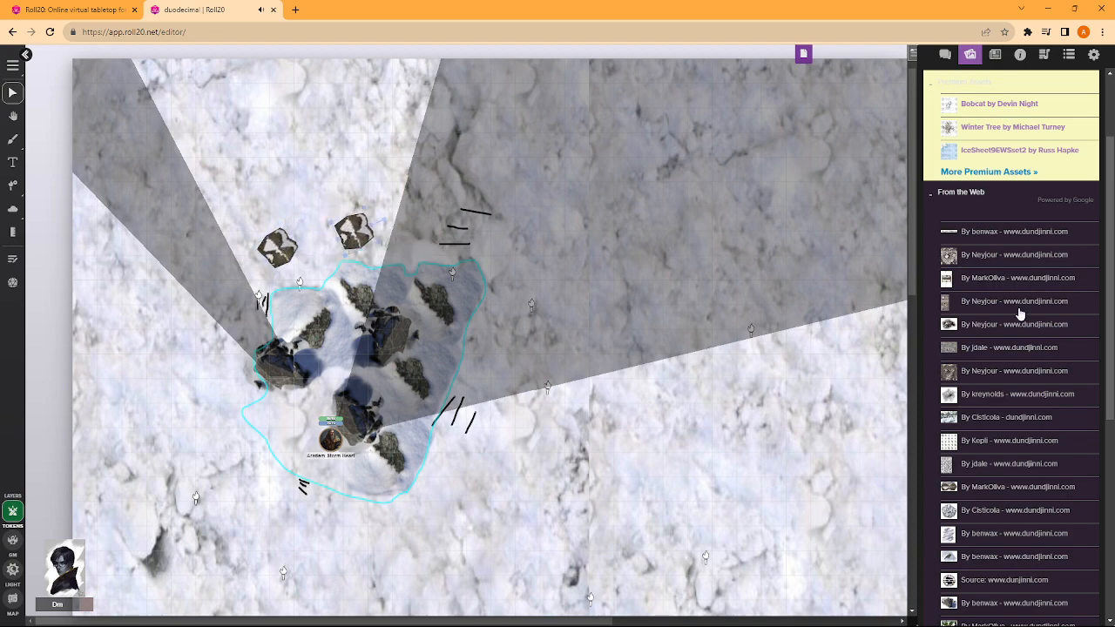
- Search the art library for "Pit" and look through the resulting token images
scroll(984, 353, down, 4)
scroll(979, 355, up, 6)
drag(968, 110, 684, 84)
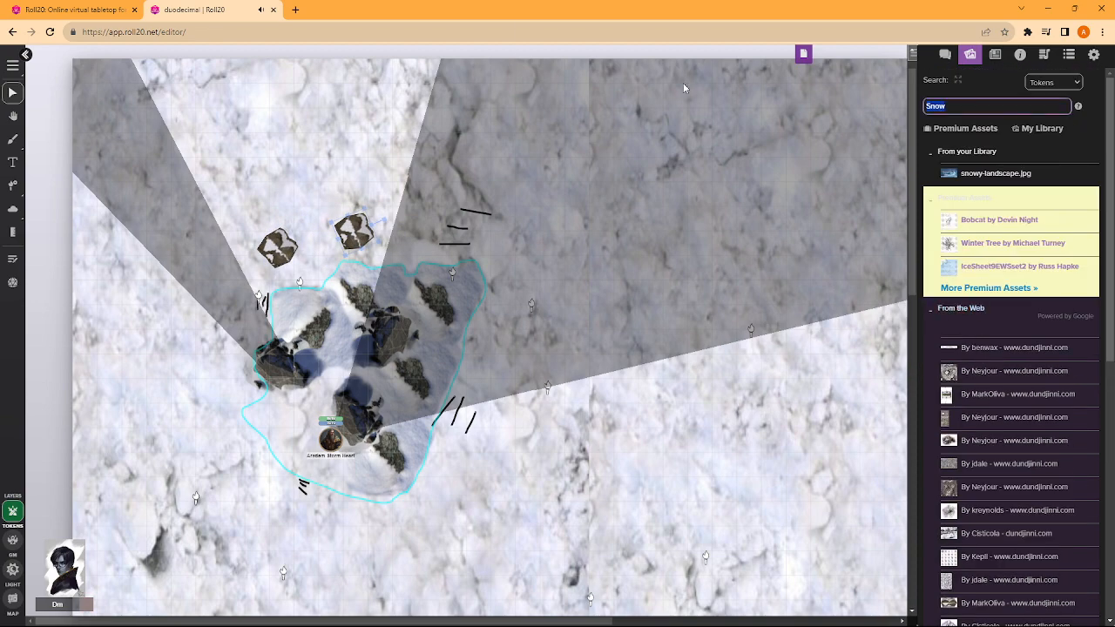
text(Pit)
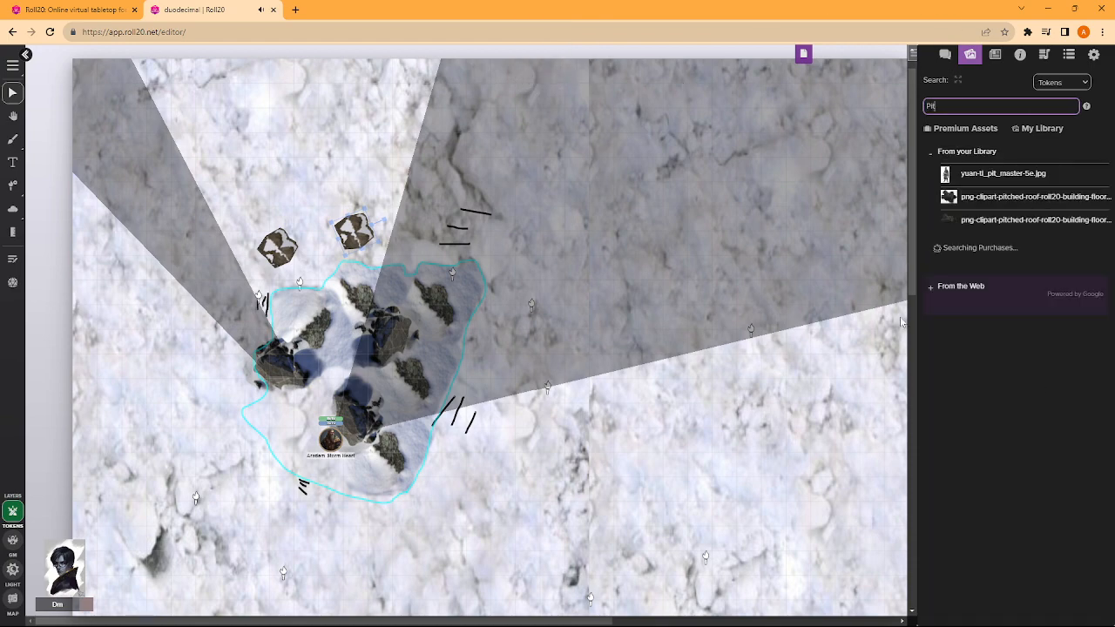
scroll(958, 418, down, 3)
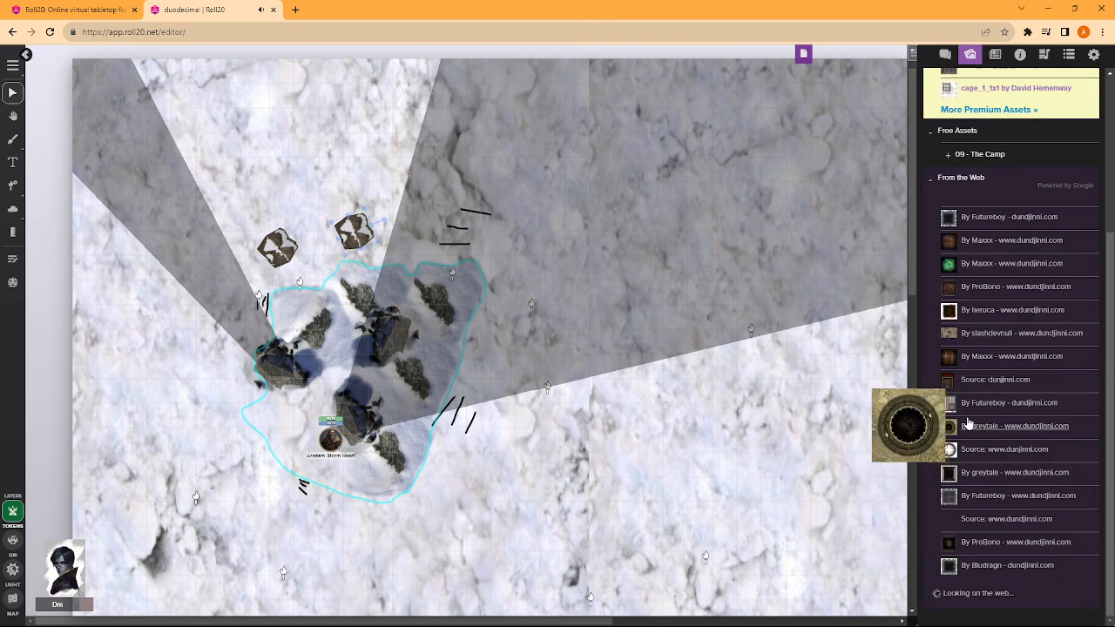
scroll(974, 366, down, 3)
scroll(969, 253, up, 7)
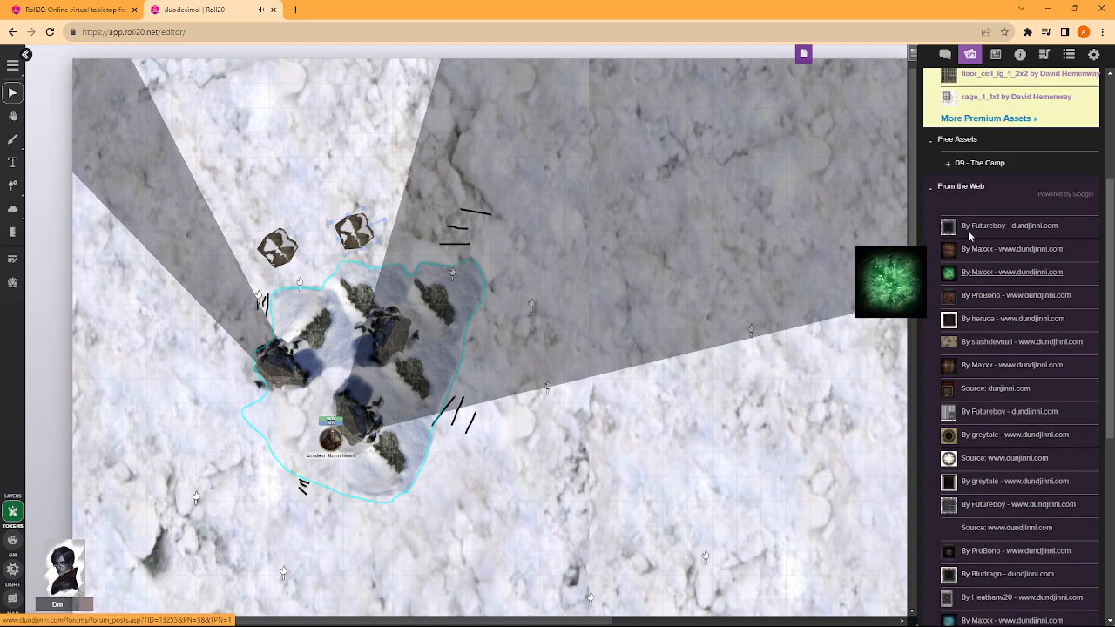
- Search the art library for "Camp fire" instead
key(BackSpace)
key(BackSpace)
key(BackSpace)
key(Caps_Lock)
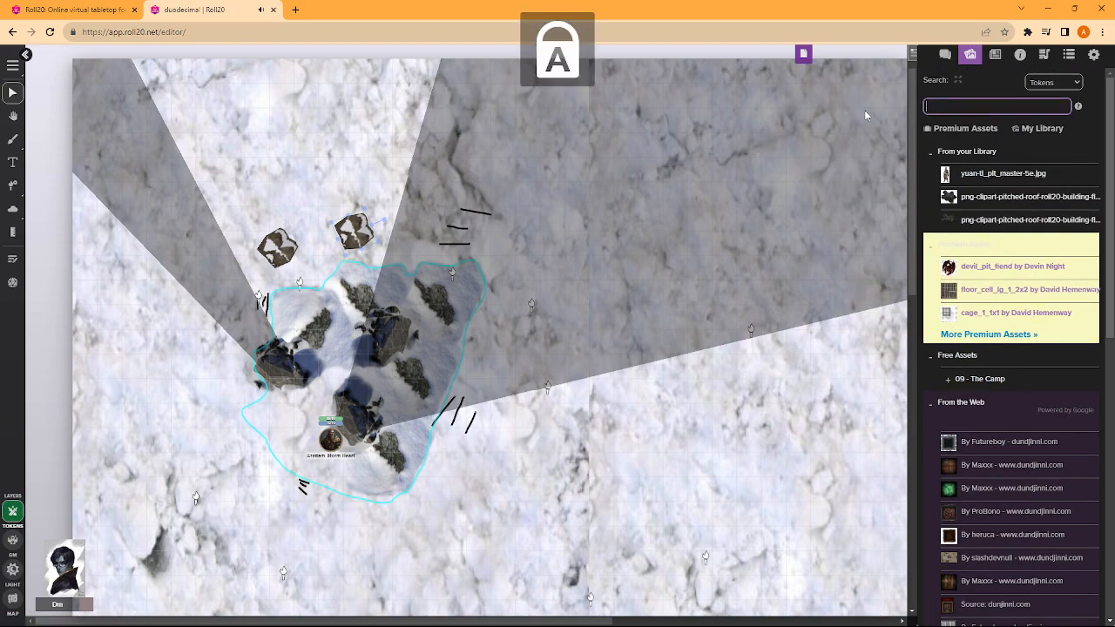
text(CAMP)
key(BackSpace)
key(BackSpace)
key(BackSpace)
key(Caps_Lock)
text(amp fire)
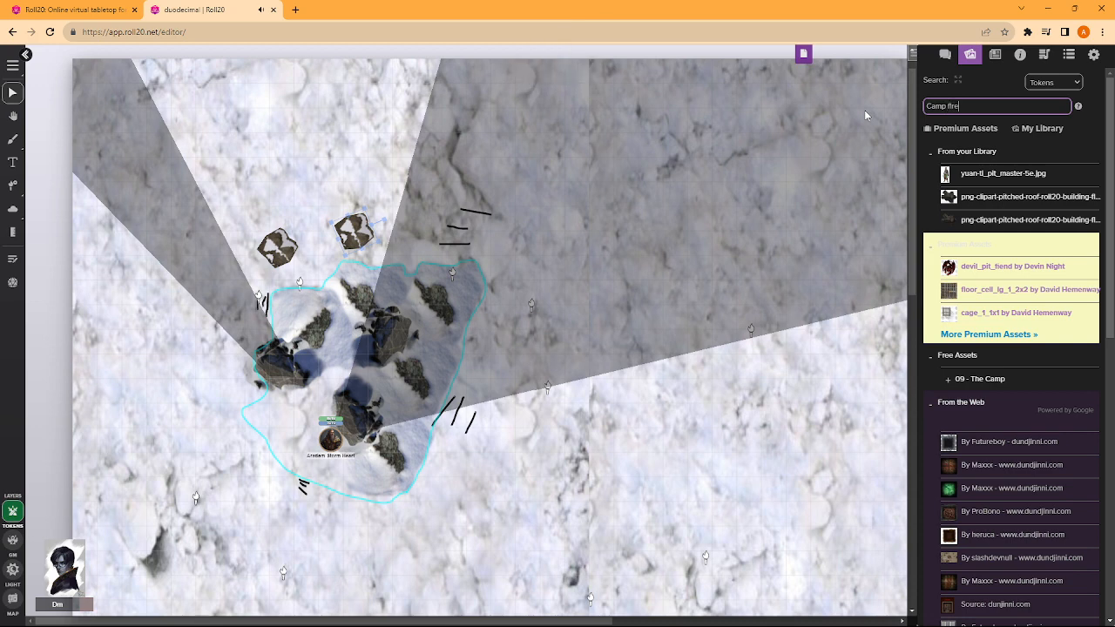
key(Return)
click(925, 248)
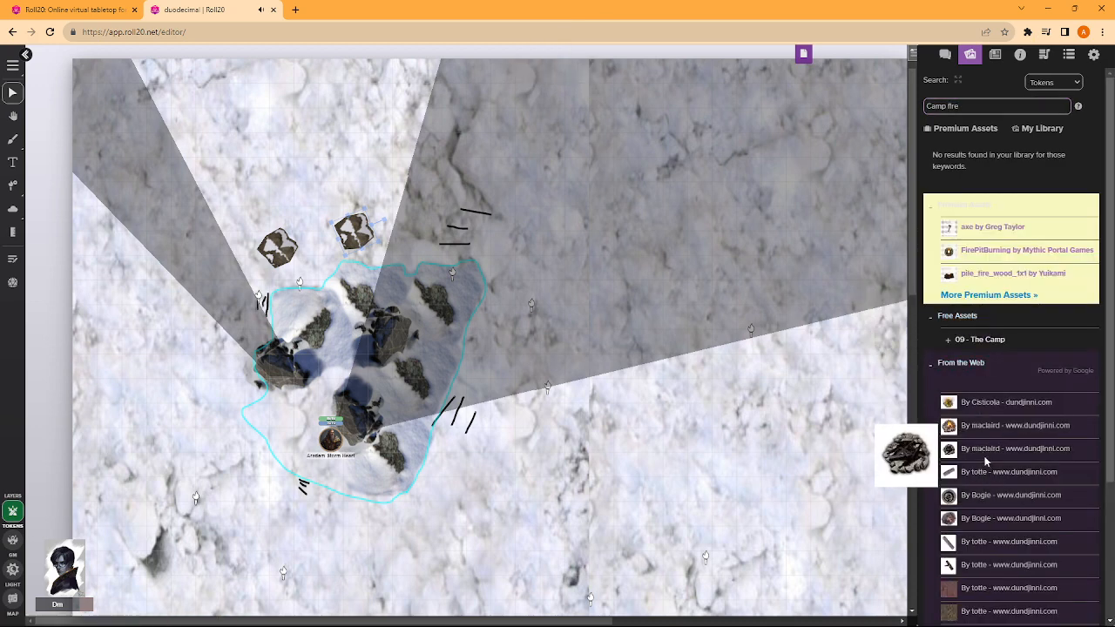
- Place the dark maclaird campfire image between the two brown-and-white tokens, slightly north of them, and mark it as a drawing
drag(984, 439, 256, 256)
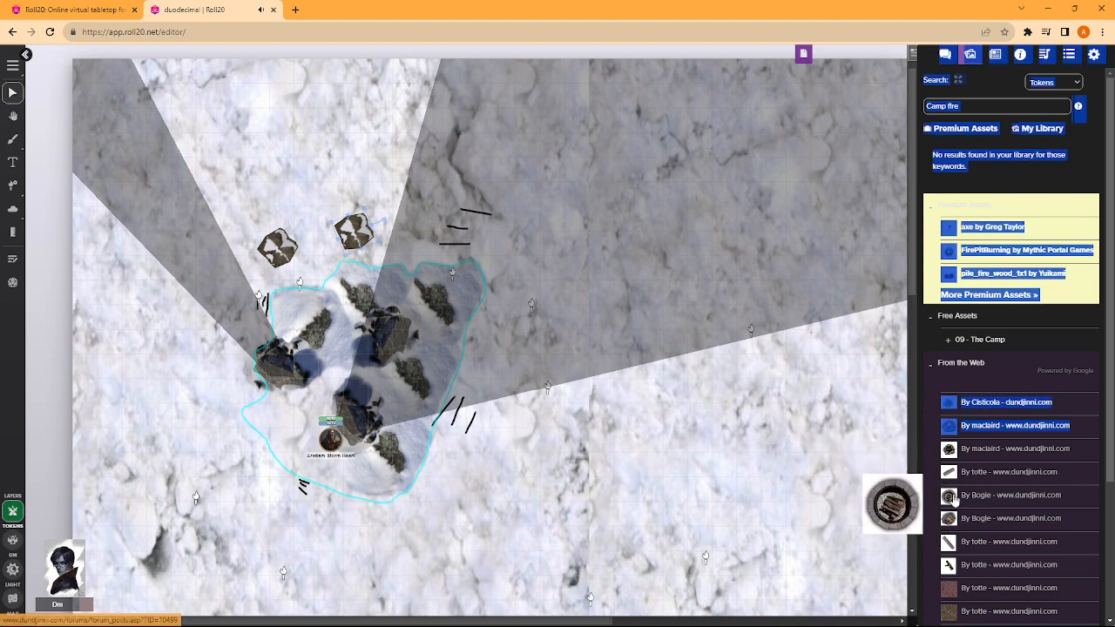
click(934, 475)
drag(951, 450, 307, 217)
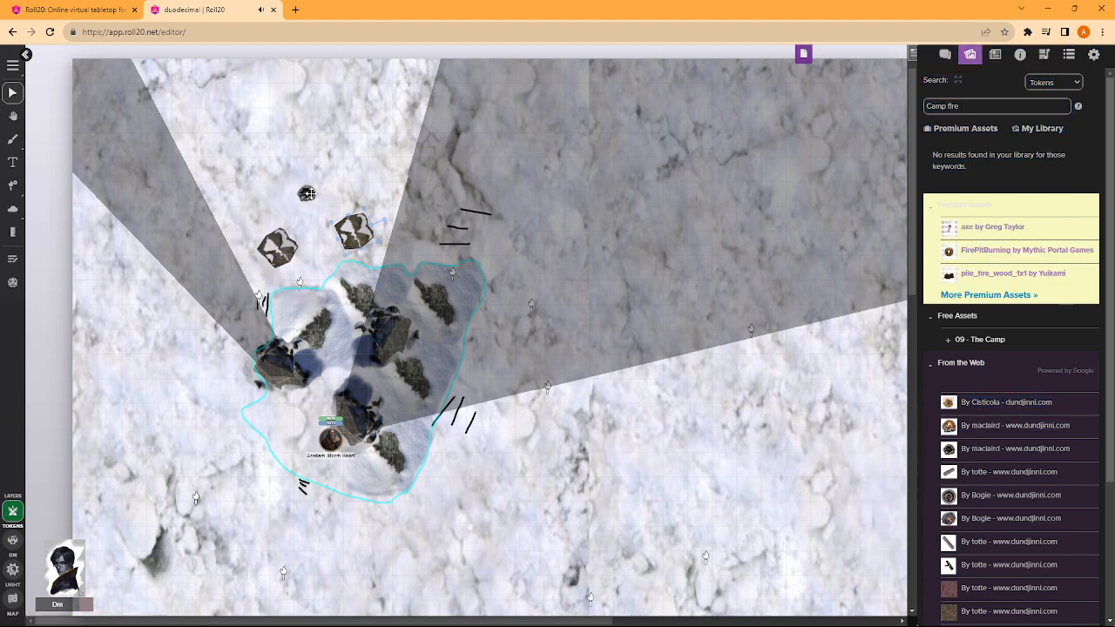
right_click(307, 217)
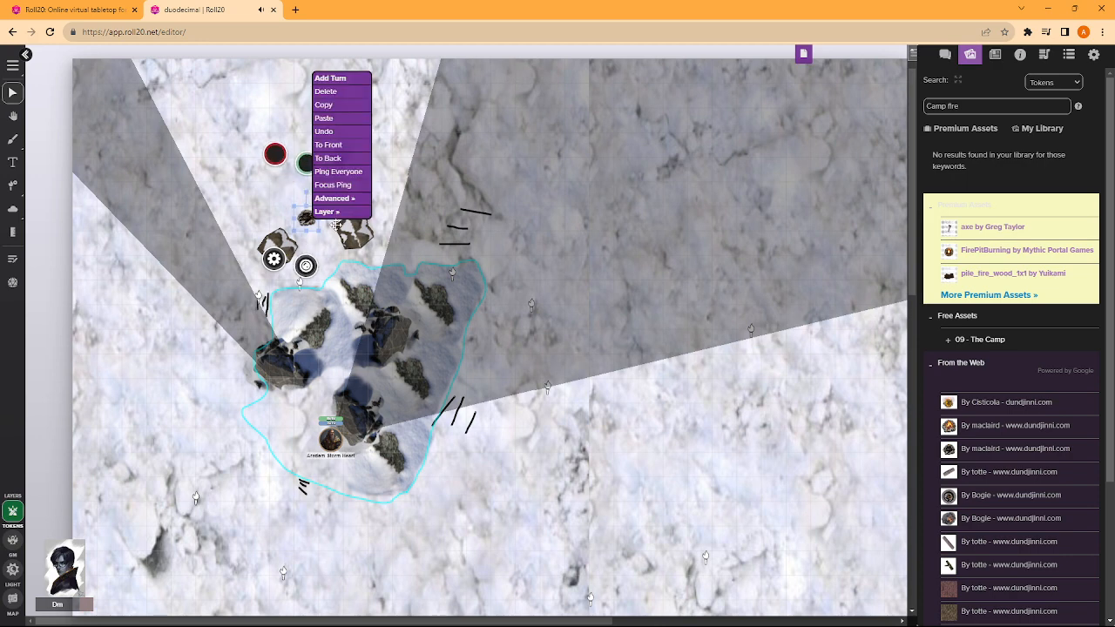
mouse_move(335, 196)
click(374, 216)
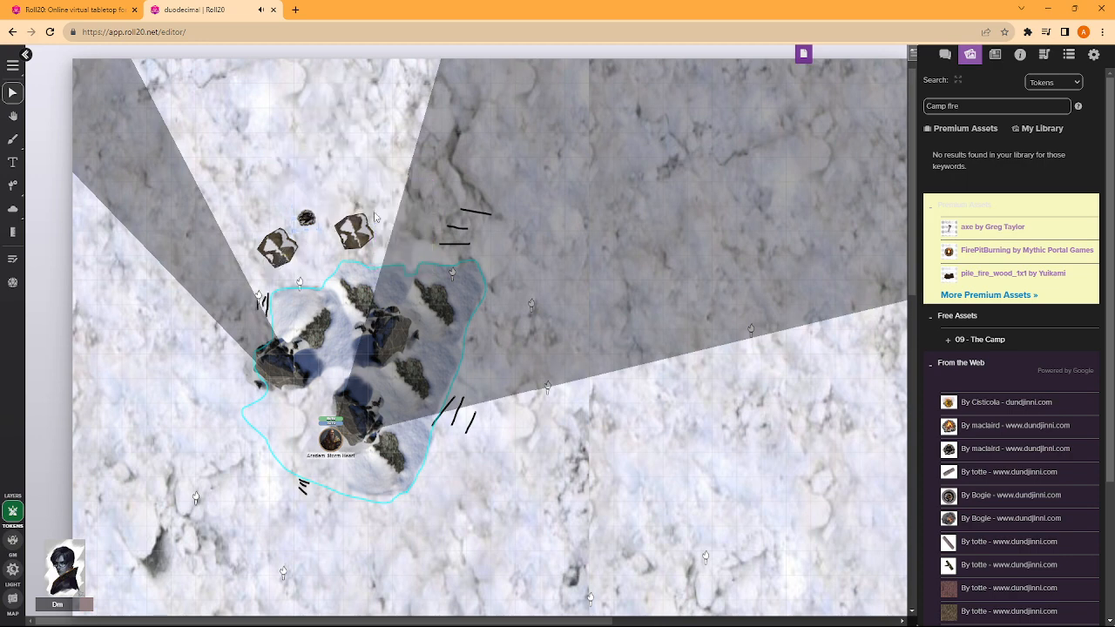
- Move the campfire image from the token layer to the map layer
double_click(316, 212)
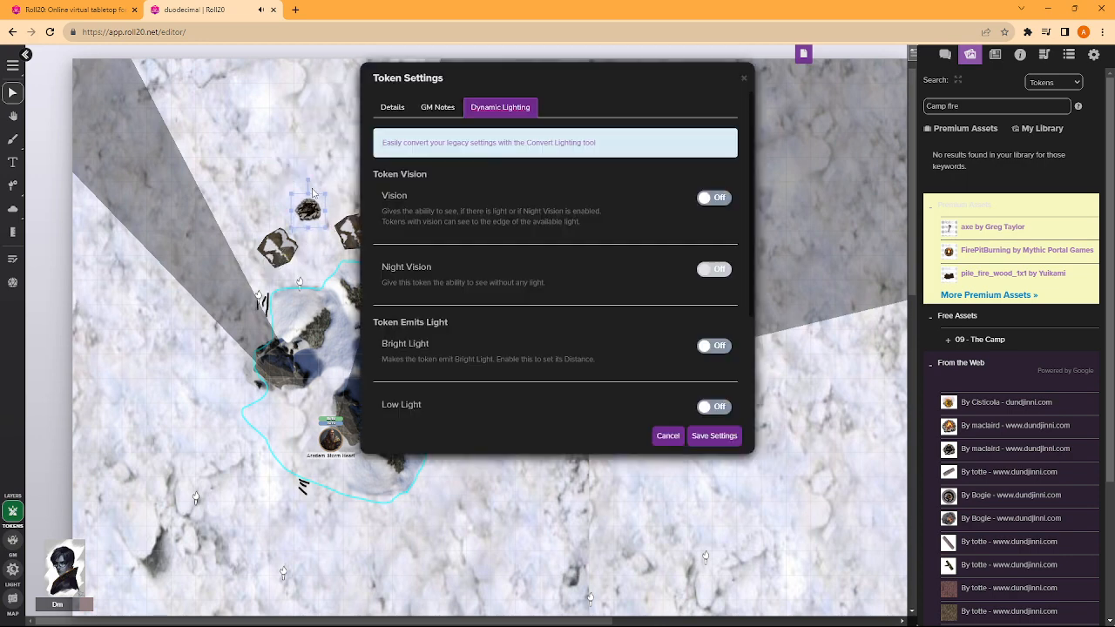
click(743, 77)
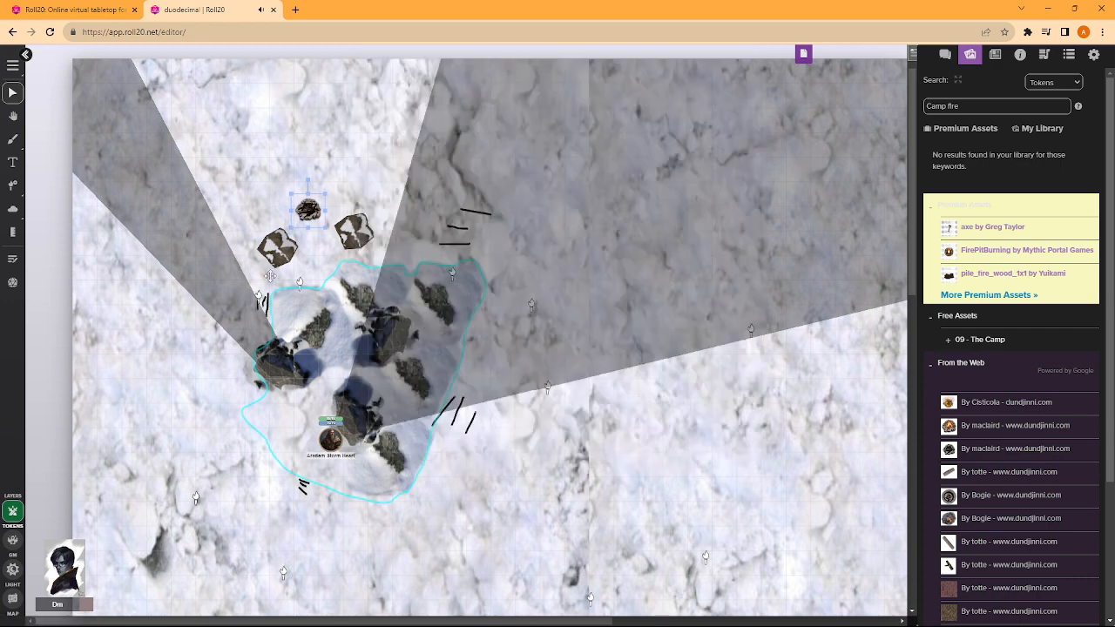
right_click(293, 207)
mouse_move(357, 201)
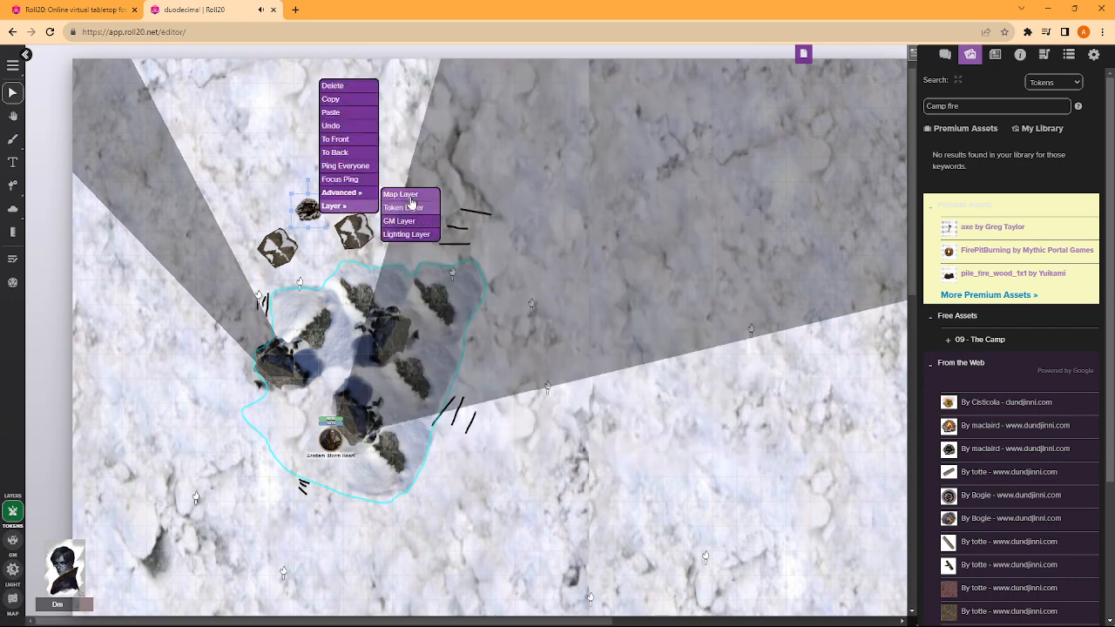
click(409, 221)
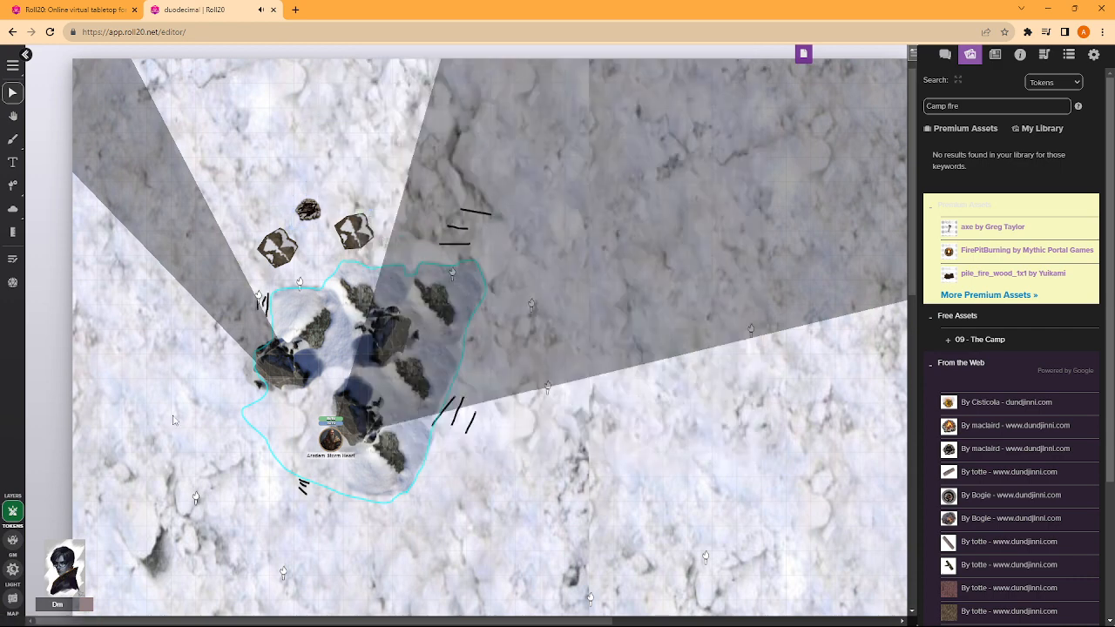
click(13, 599)
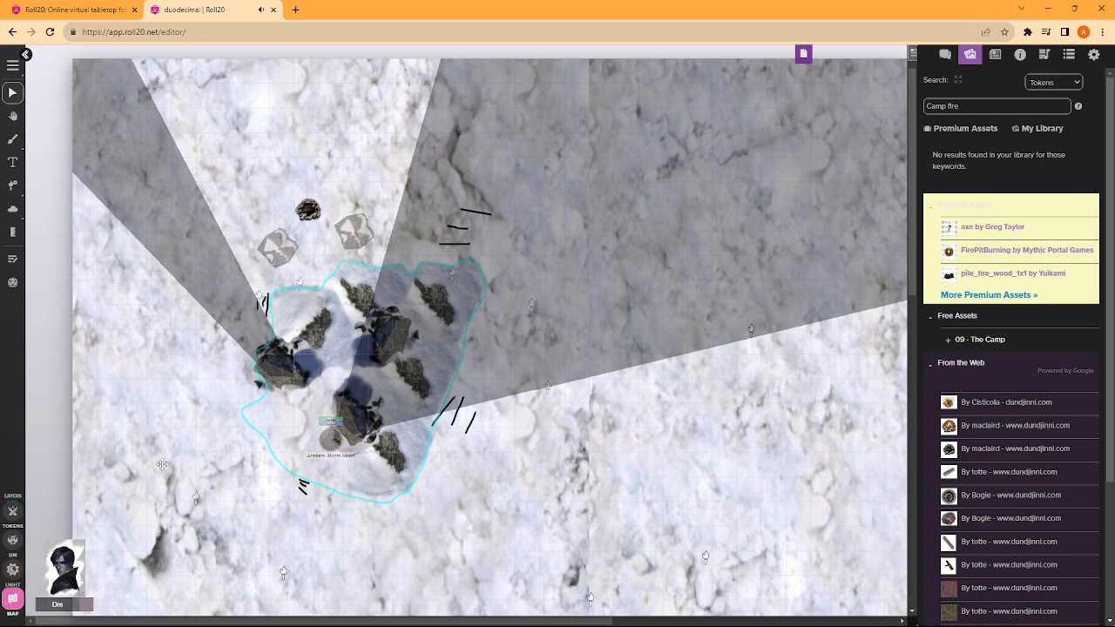
click(13, 511)
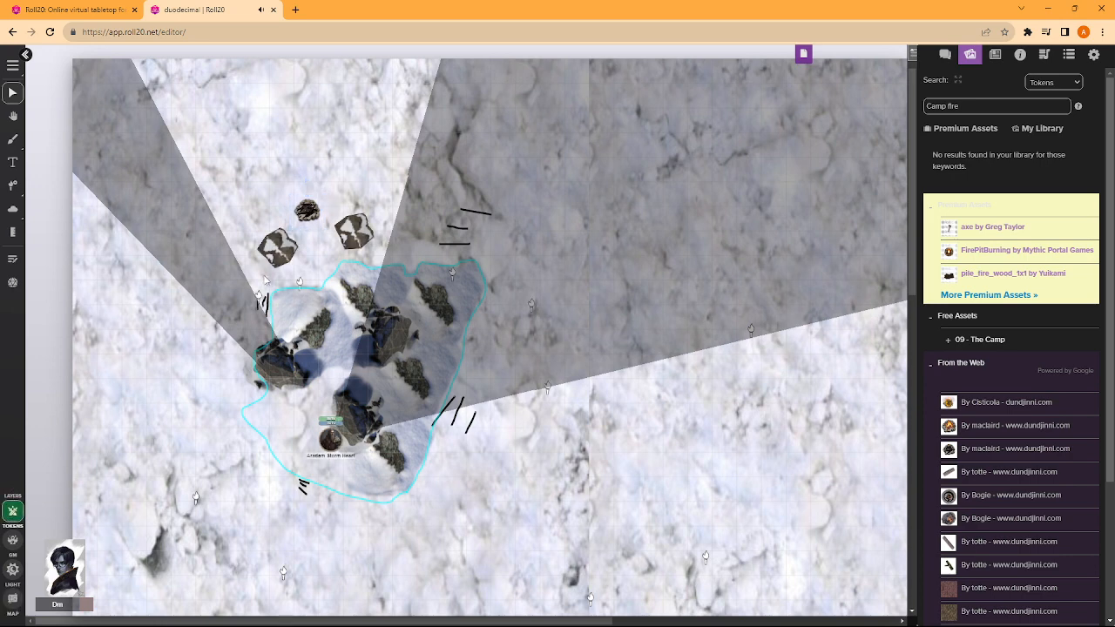
- Move both brown-and-white tokens beside the campfire to the map layer
right_click(289, 242)
mouse_move(320, 237)
click(368, 228)
right_click(353, 228)
mouse_move(375, 219)
click(442, 203)
- On the map layer, spread the two brown-and-white images farther apart, one to the west and one to the east
click(13, 599)
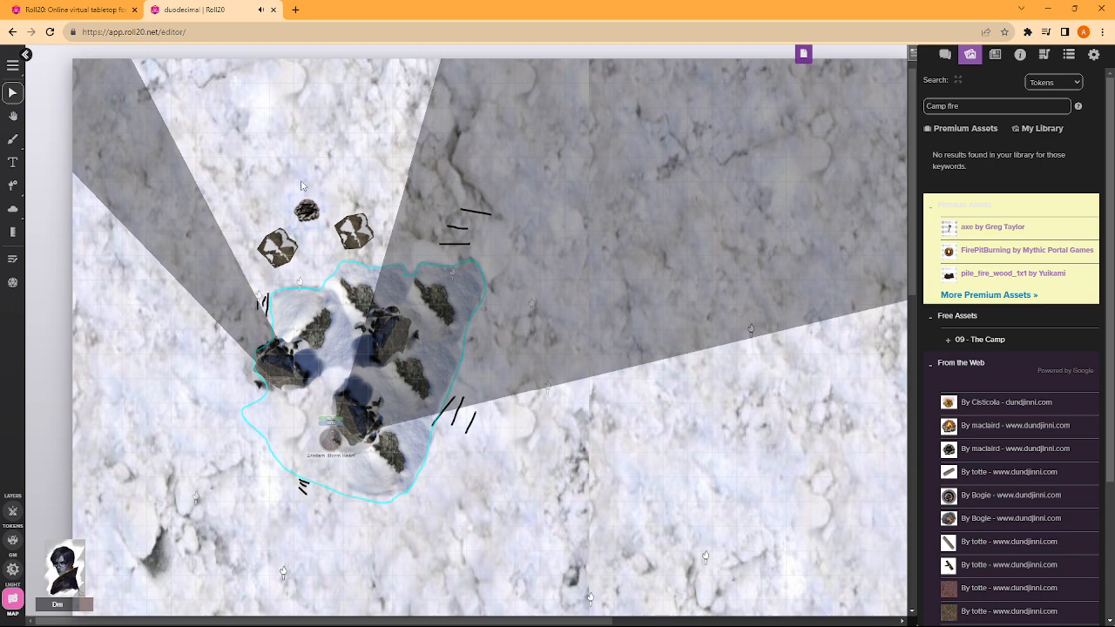
drag(276, 238, 253, 240)
drag(348, 236, 366, 234)
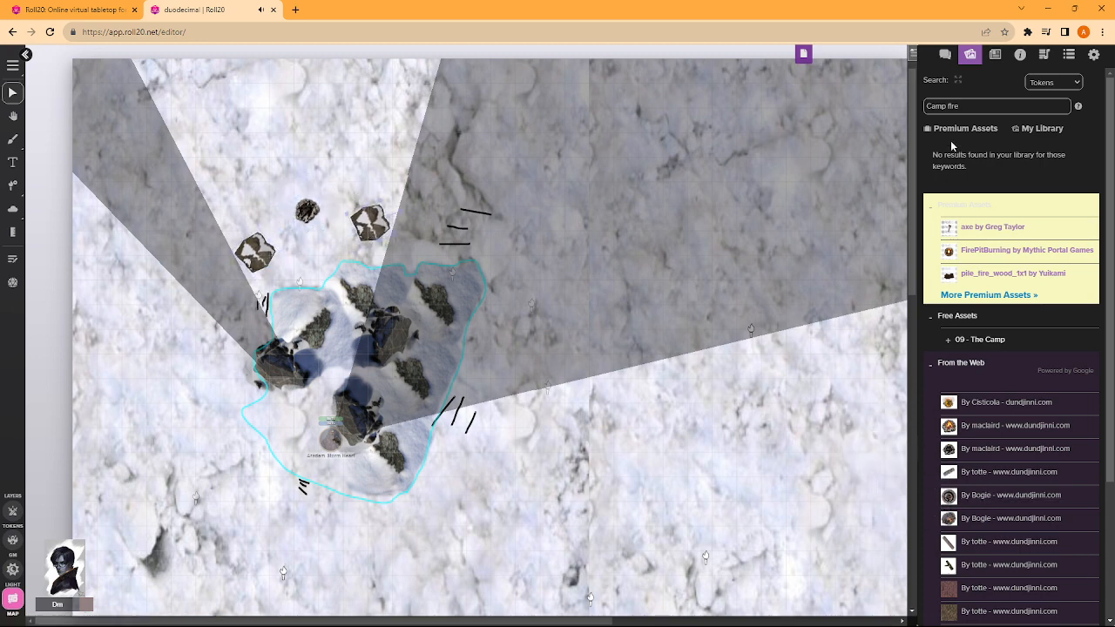
- Search the art library for "Tent"
click(964, 107)
key(Caps_Lock)
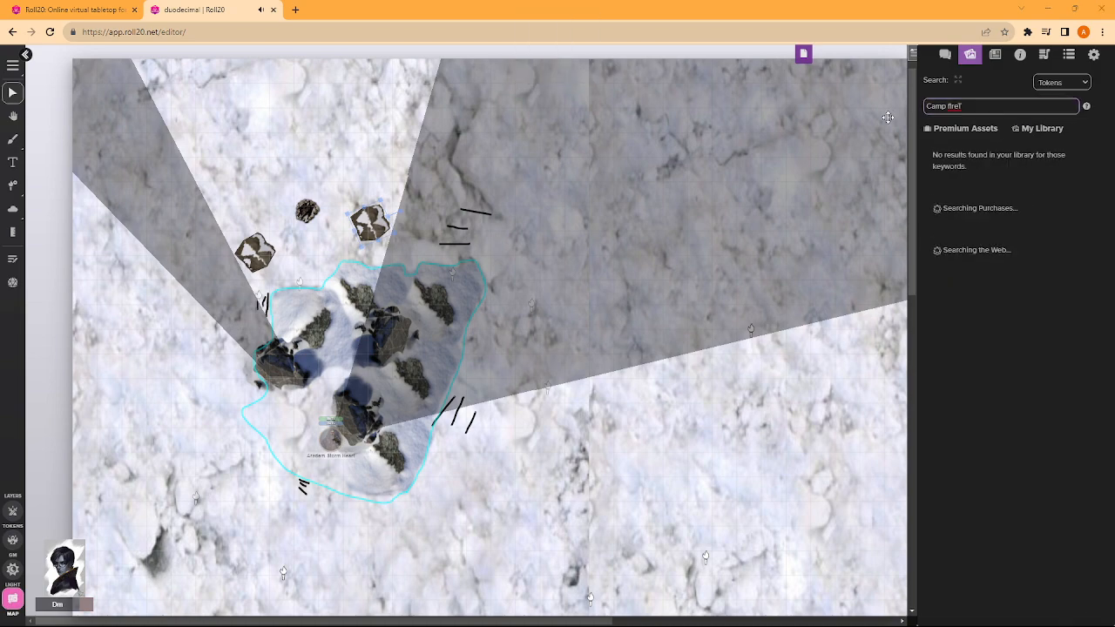
scroll(888, 118, up, 1)
drag(976, 107, 769, 100)
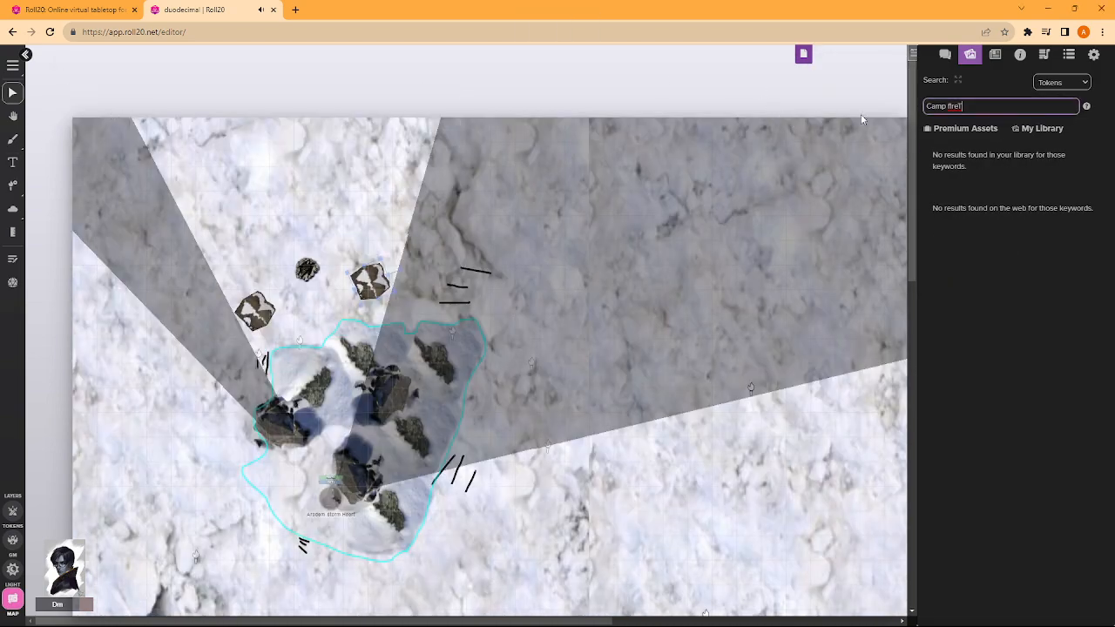
drag(984, 107, 642, 128)
text(T)
key(Caps_Lock)
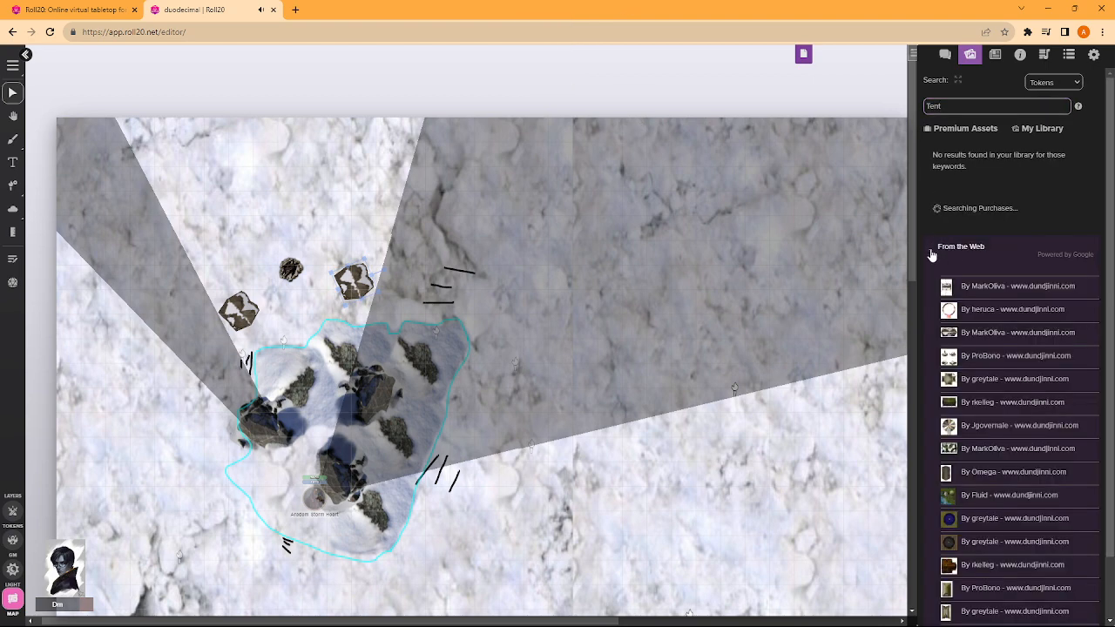
scroll(995, 396, down, 1)
drag(978, 391, 310, 161)
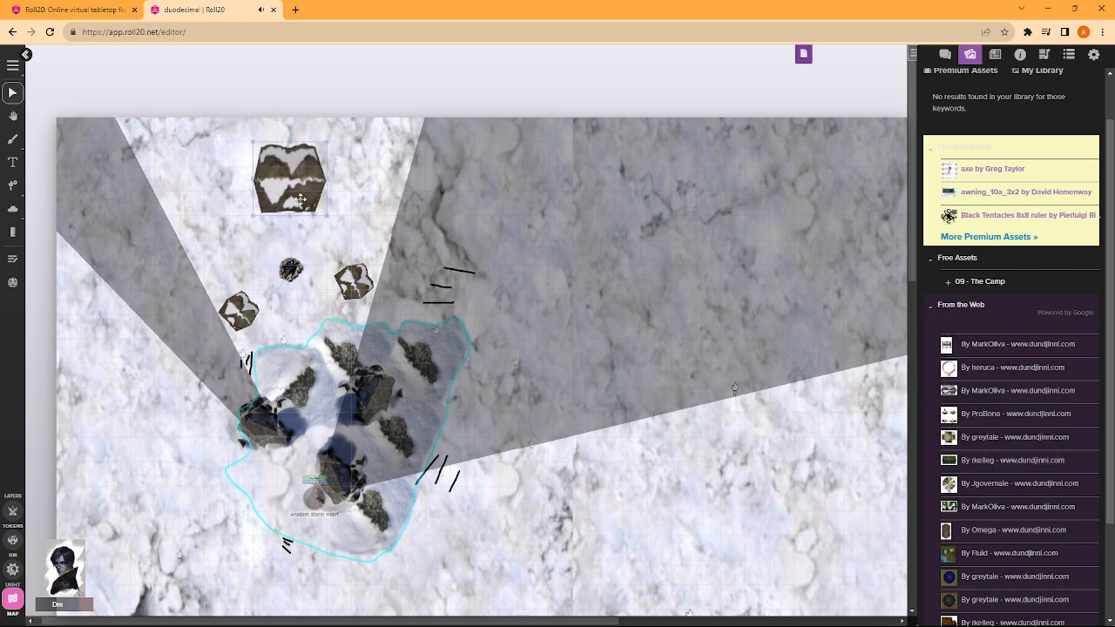
key(Delete)
- Place the first MarkOliva tent image, shrunk and tilted, northwest of the campfire, and paste a copy rotated to a different angle to the northeast
drag(966, 345, 314, 209)
right_click(333, 209)
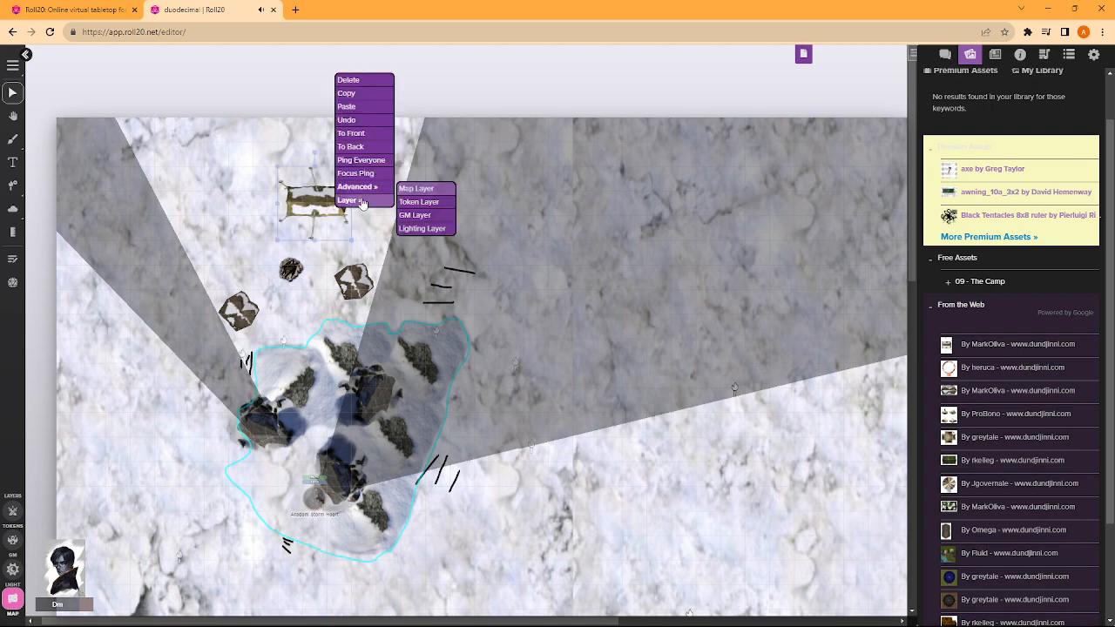
mouse_move(369, 191)
click(407, 201)
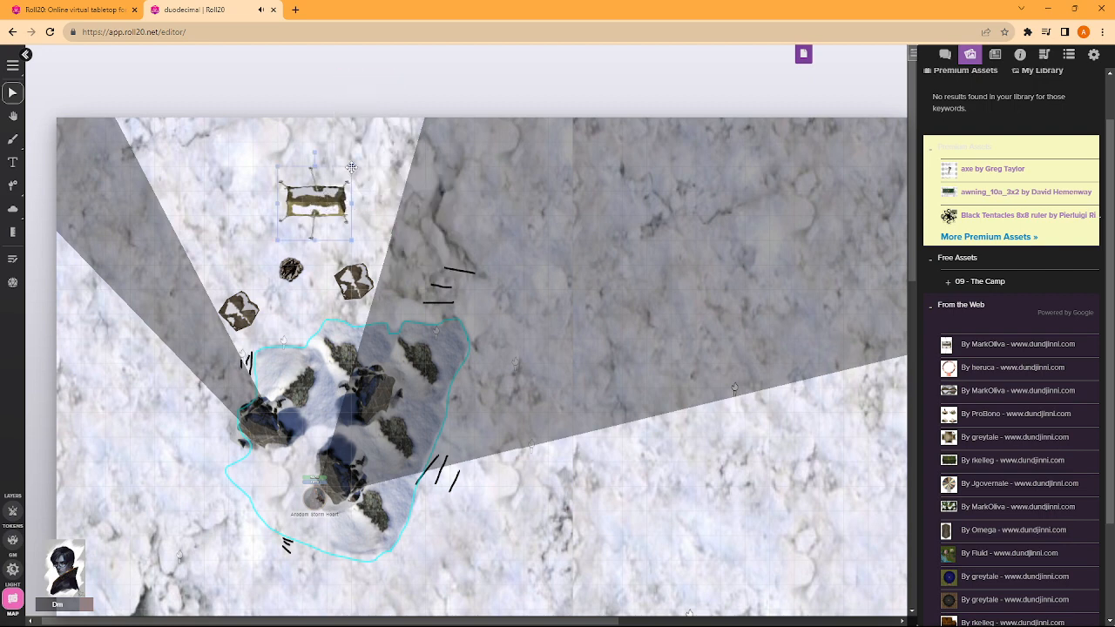
drag(351, 167, 248, 245)
double_click(296, 182)
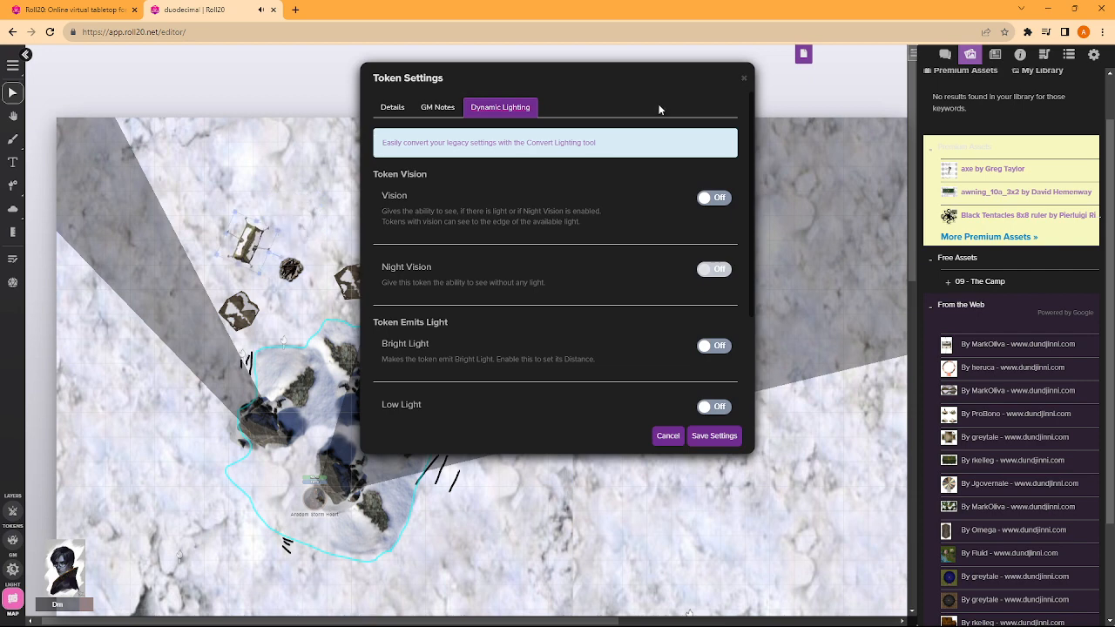
click(742, 81)
key(ctrl+v)
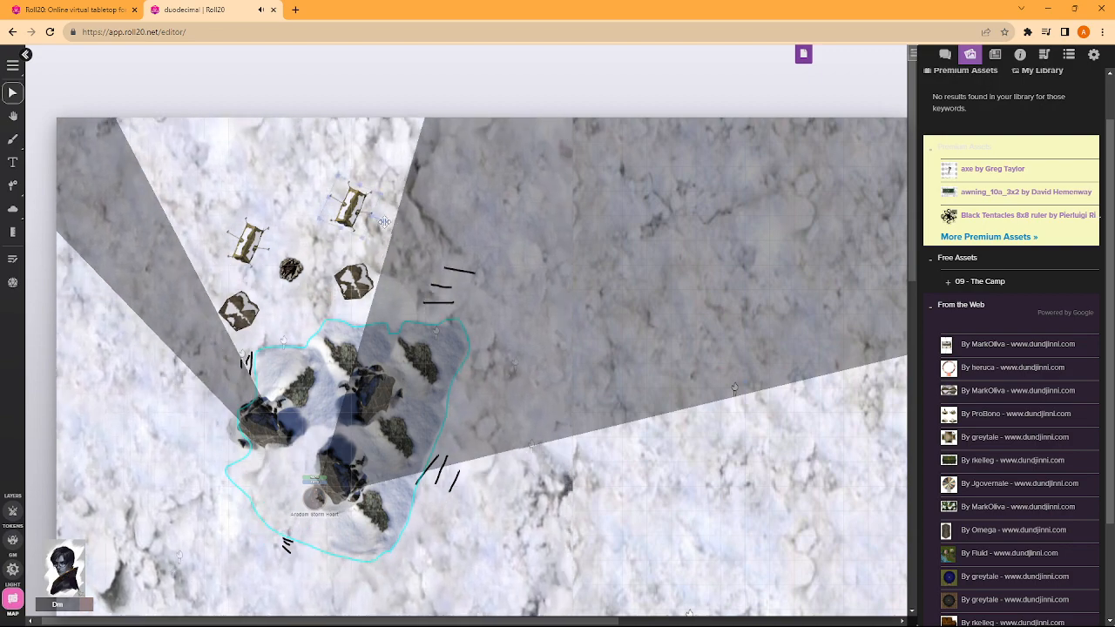
drag(384, 221, 342, 226)
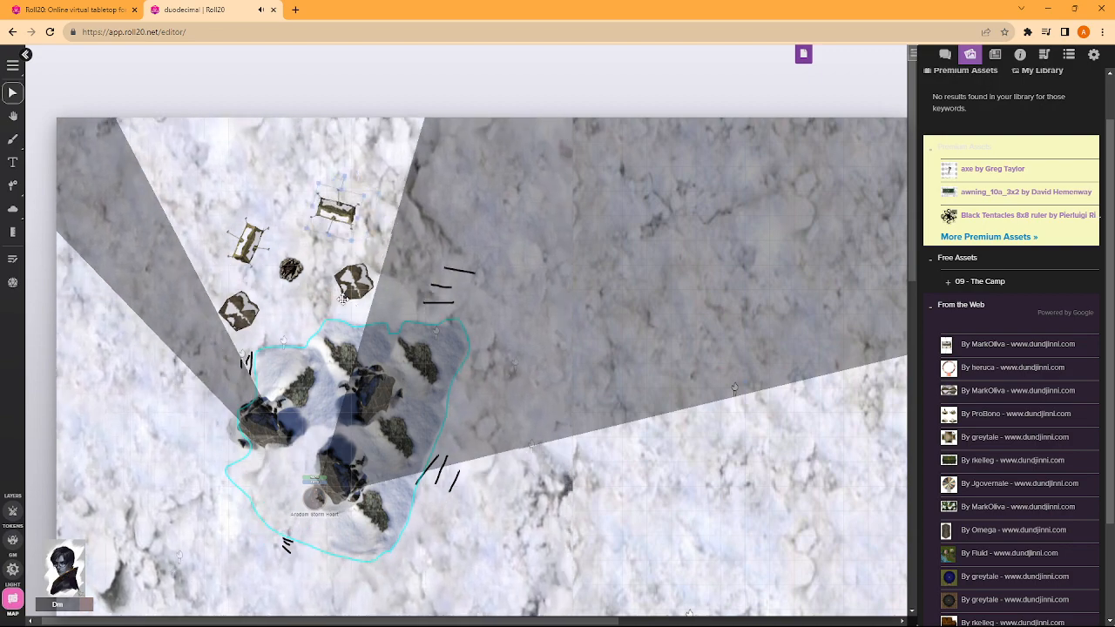
- Search the art library for "Tree" instead of "Tent"
scroll(356, 348, down, 3)
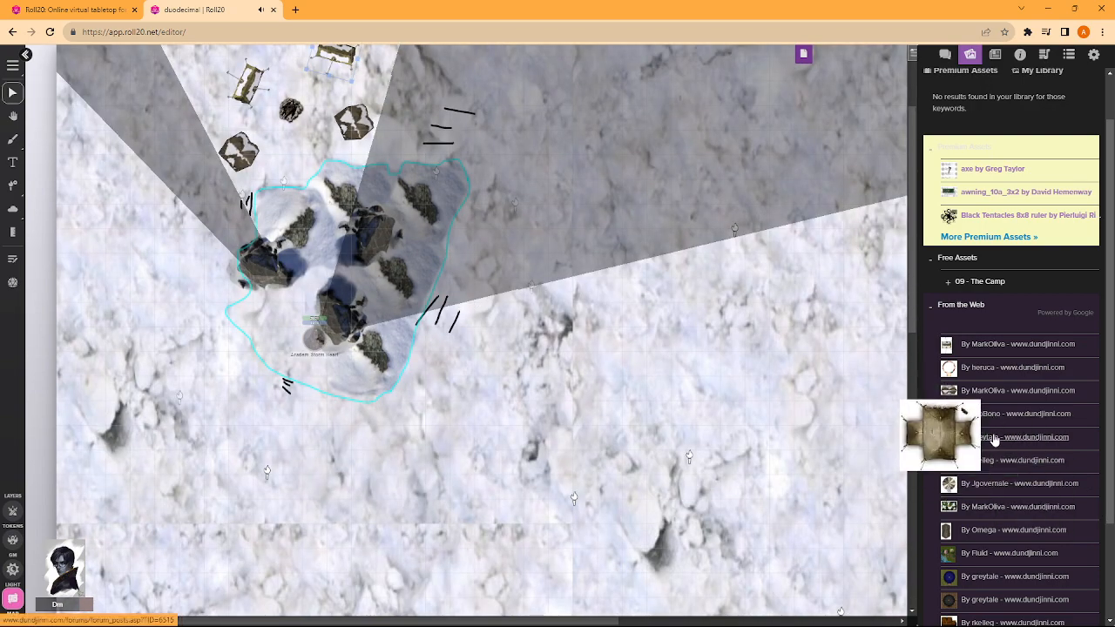
scroll(1002, 365, up, 2)
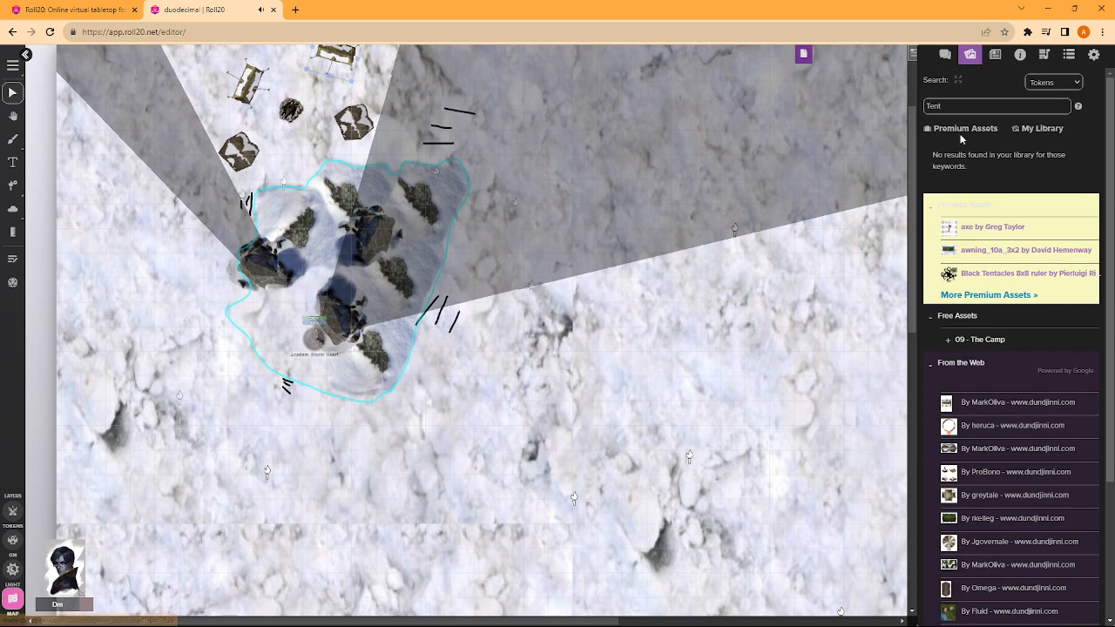
key(Caps_Lock)
text(T)
key(Caps_Lock)
text(ree)
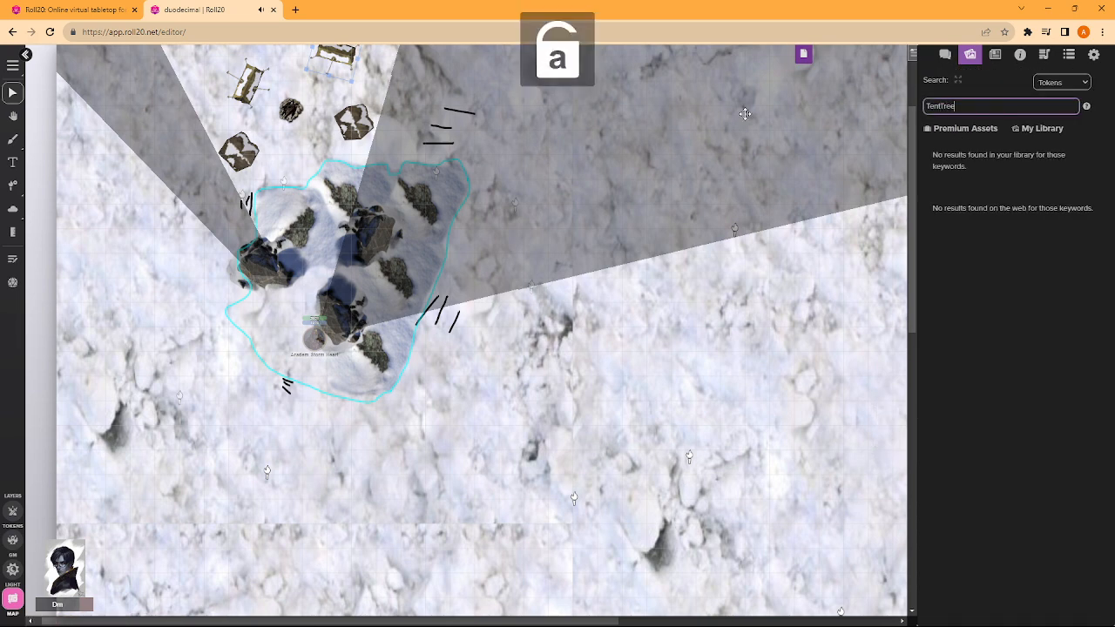
key(Caps_Lock)
text(T)
key(Caps_Lock)
key(Caps_Lock)
text(T)
key(Caps_Lock)
key(ctrl+a)
key(Caps_Lock)
text(T)
key(Caps_Lock)
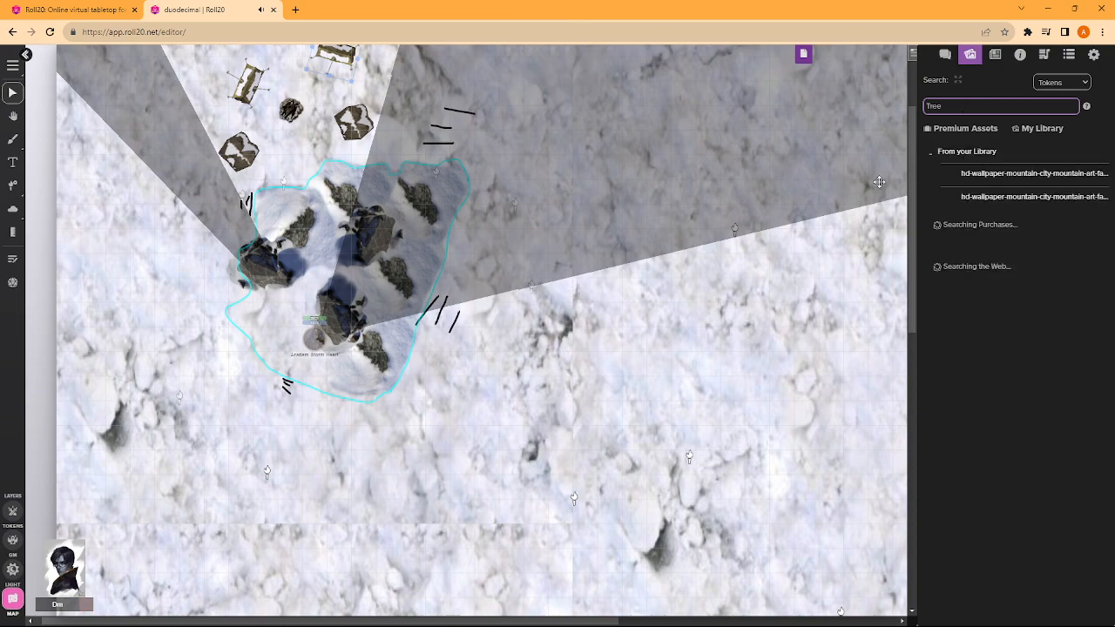
click(934, 272)
- Place the Kepli fallen tree image on the open snow southeast of the outlined rocks and shift it farther west
scroll(591, 325, down, 2)
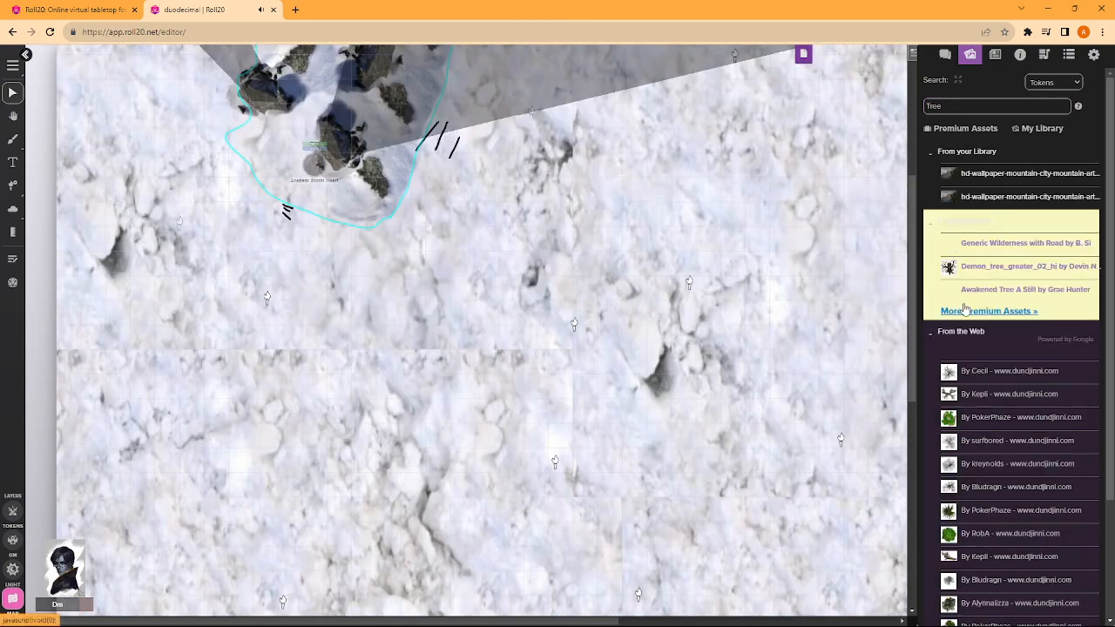
scroll(578, 316, down, 3)
scroll(578, 316, down, 3)
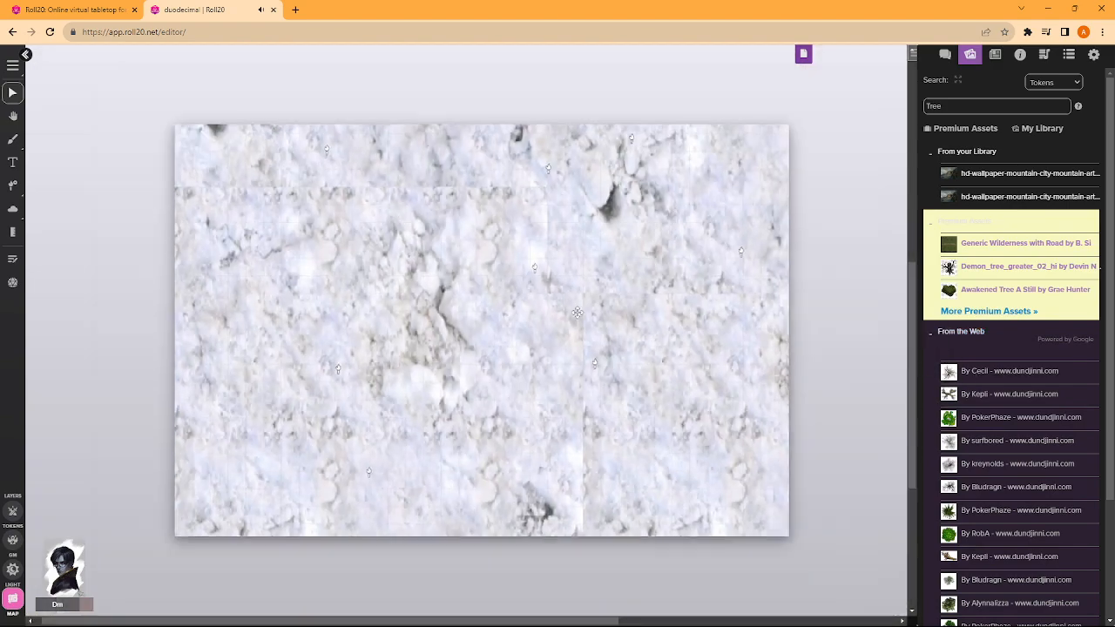
scroll(570, 303, down, 5)
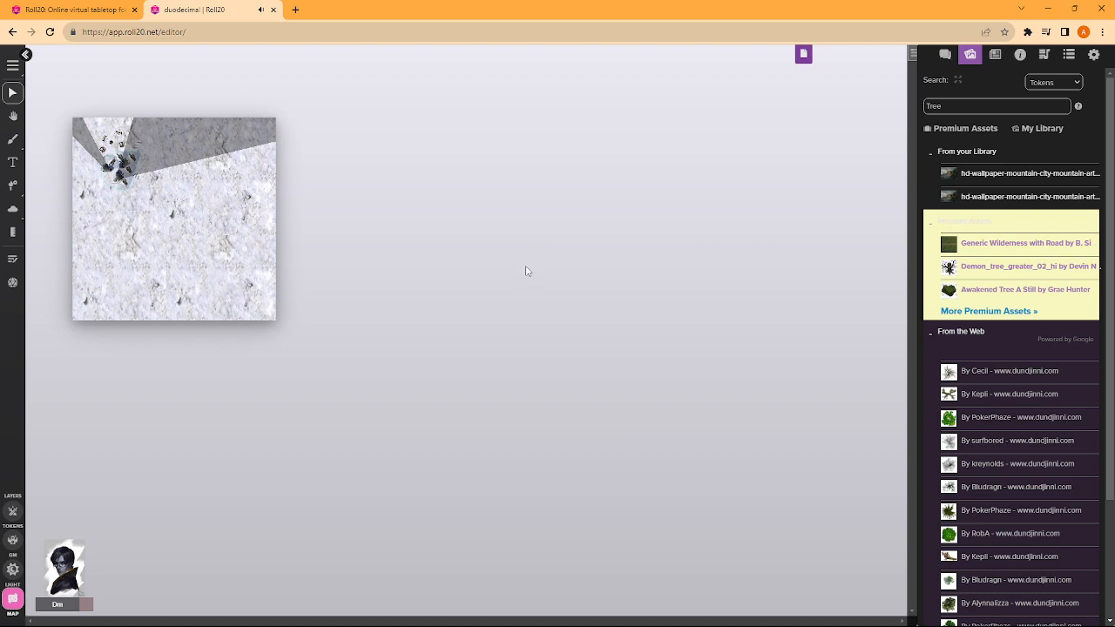
scroll(173, 214, up, 5)
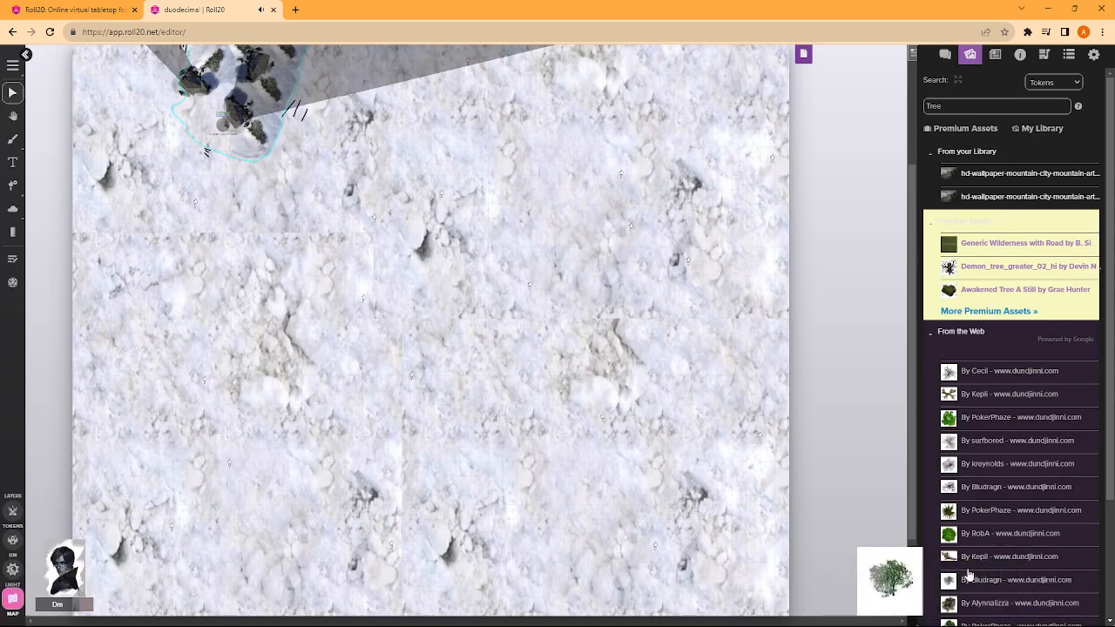
drag(969, 574, 510, 333)
scroll(476, 302, down, 6)
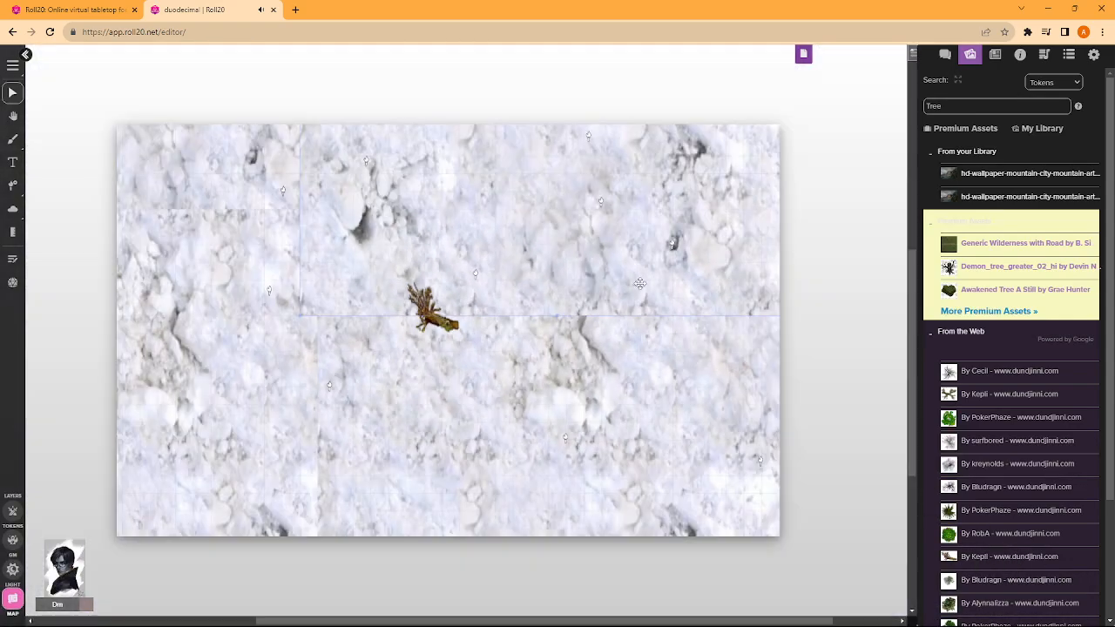
scroll(553, 272, up, 4)
scroll(552, 272, up, 2)
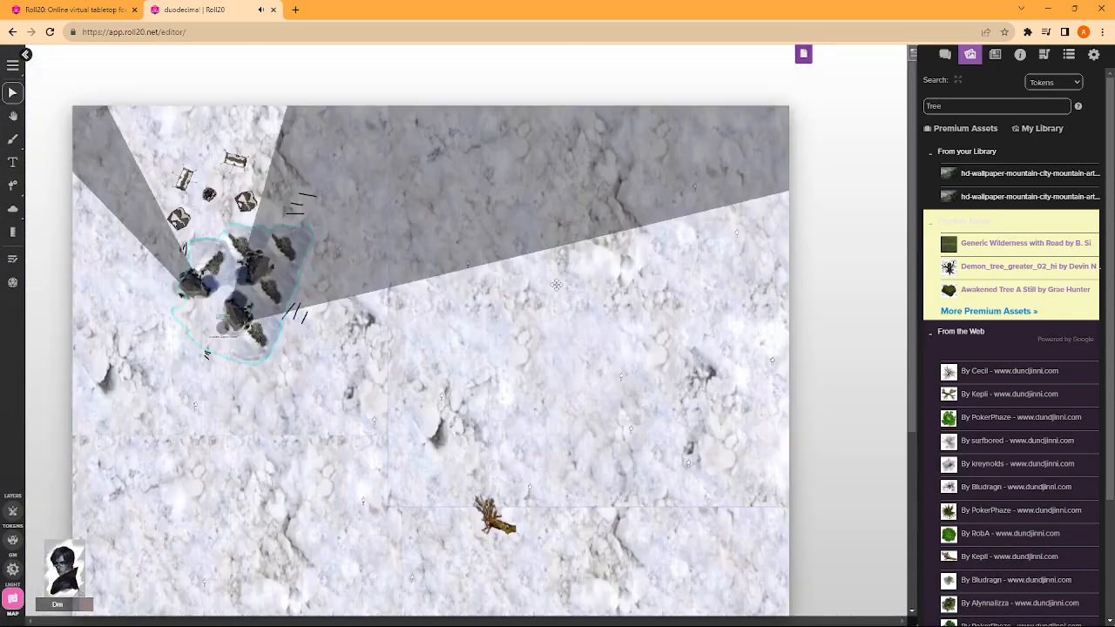
scroll(552, 271, down, 4)
drag(514, 361, 382, 324)
scroll(365, 310, up, 5)
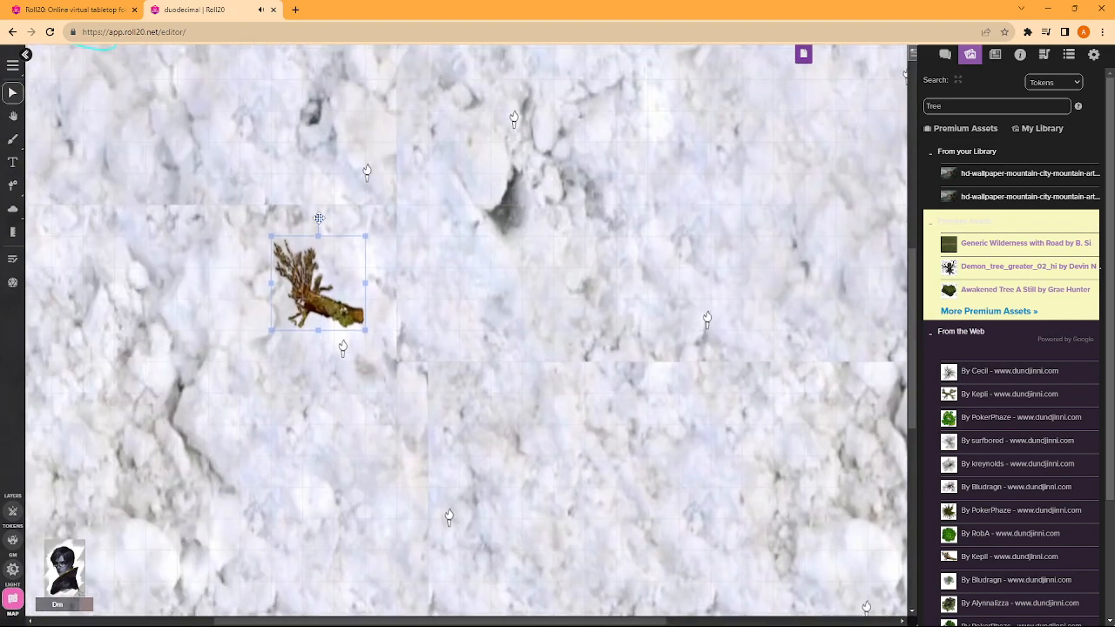
- Rotate the fallen tree about 45 degrees counterclockwise and enlarge it to nearly twice its size
drag(319, 218, 273, 237)
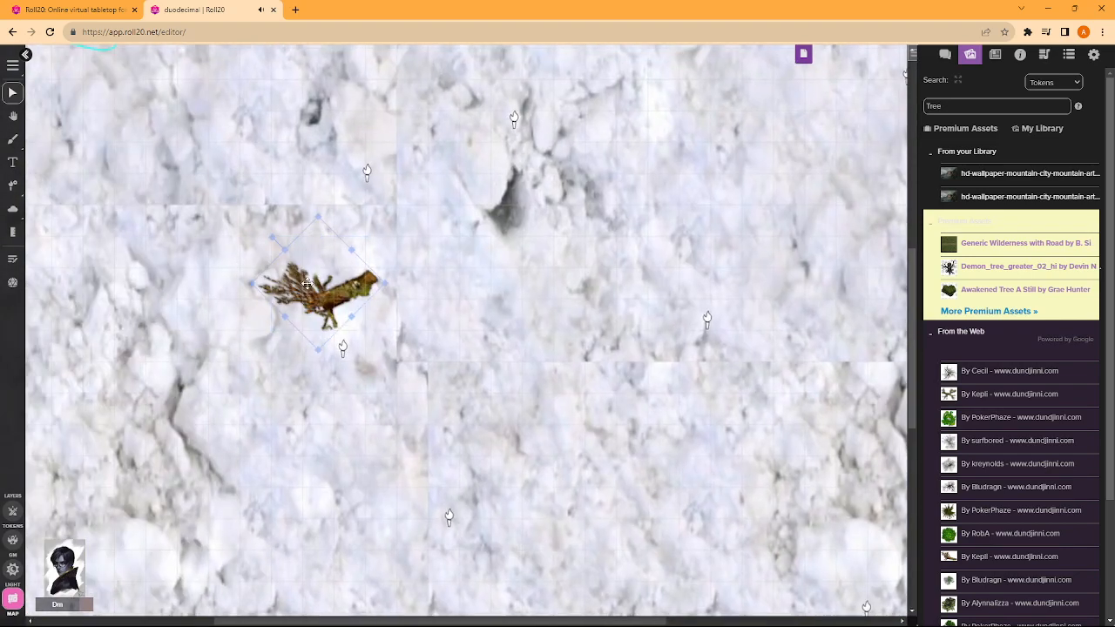
right_click(306, 283)
mouse_move(349, 284)
click(406, 300)
drag(251, 286, 156, 284)
drag(286, 318, 248, 307)
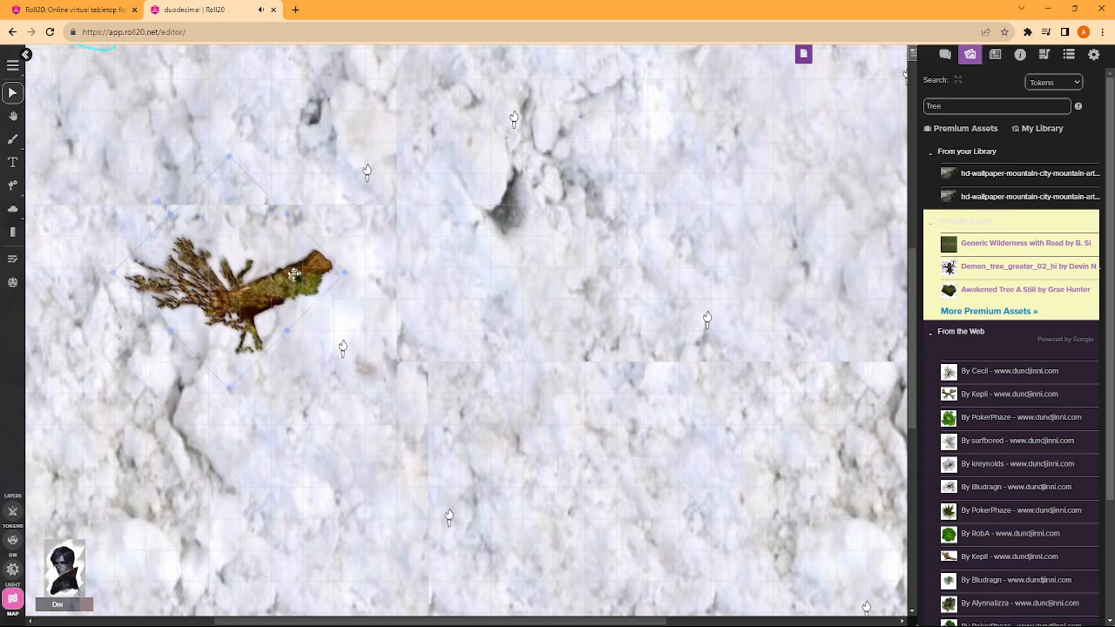
- Duplicate the fallen tree and turn the copy around so the two trunks meet end to end
key(ctrl+c)
key(ctrl+v)
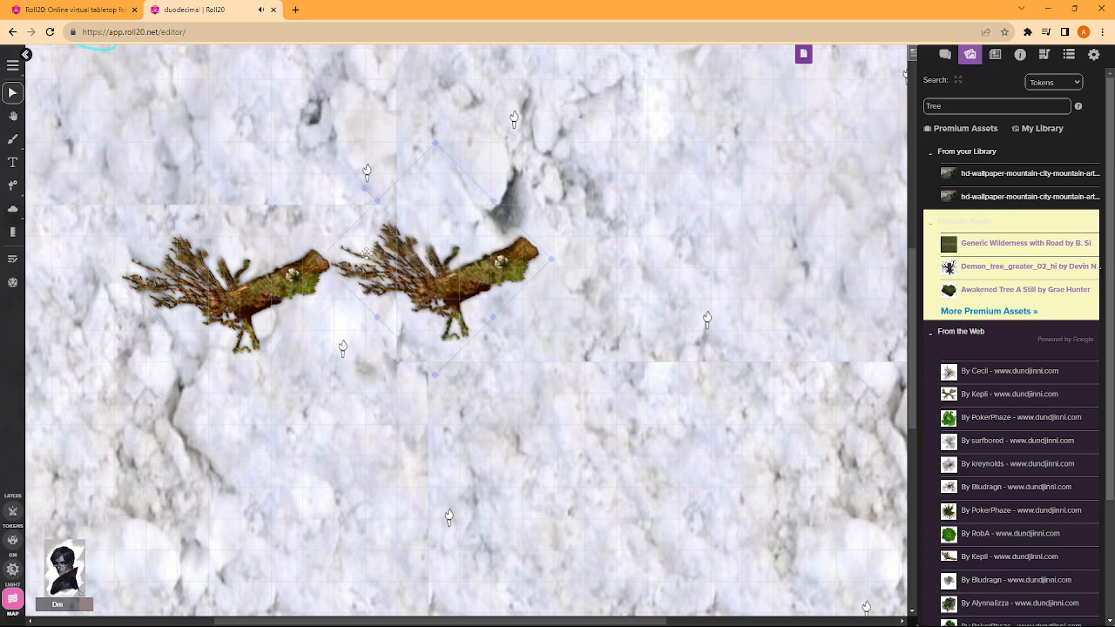
drag(367, 193, 400, 240)
scroll(470, 222, down, 2)
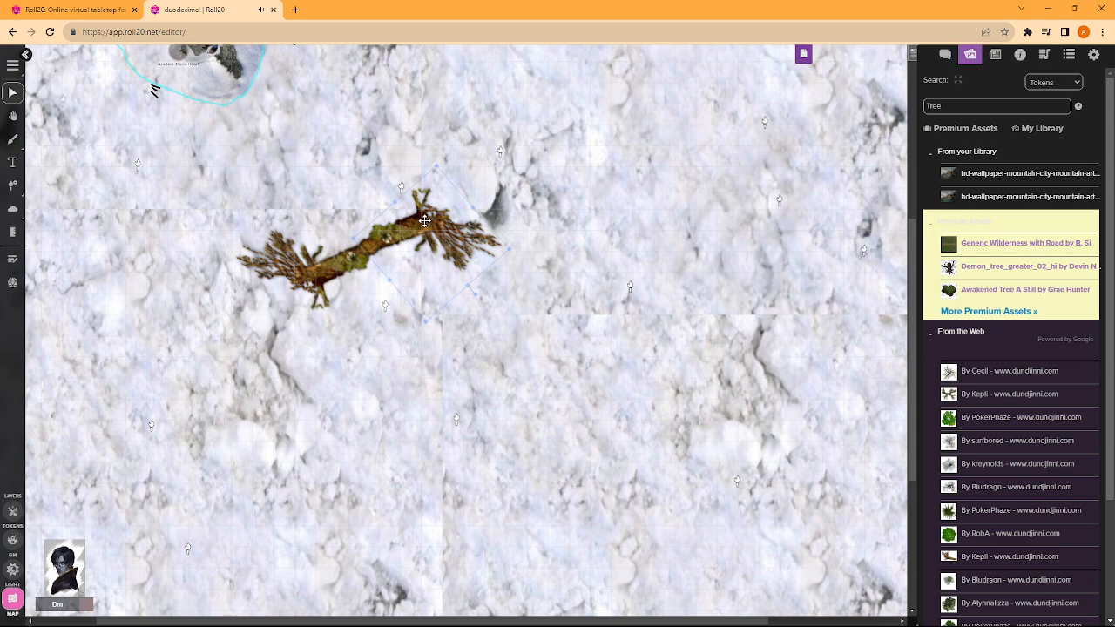
scroll(418, 232, up, 3)
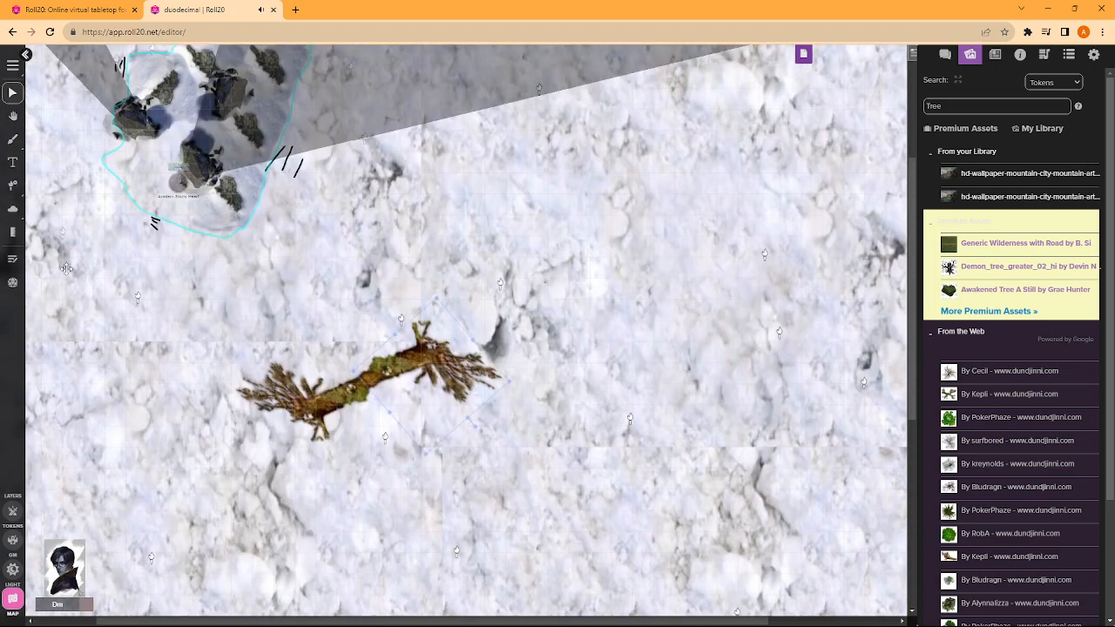
- Measure the distance between the character token in the cyan outline and the fallen trees using a line
click(13, 233)
drag(446, 511, 371, 397)
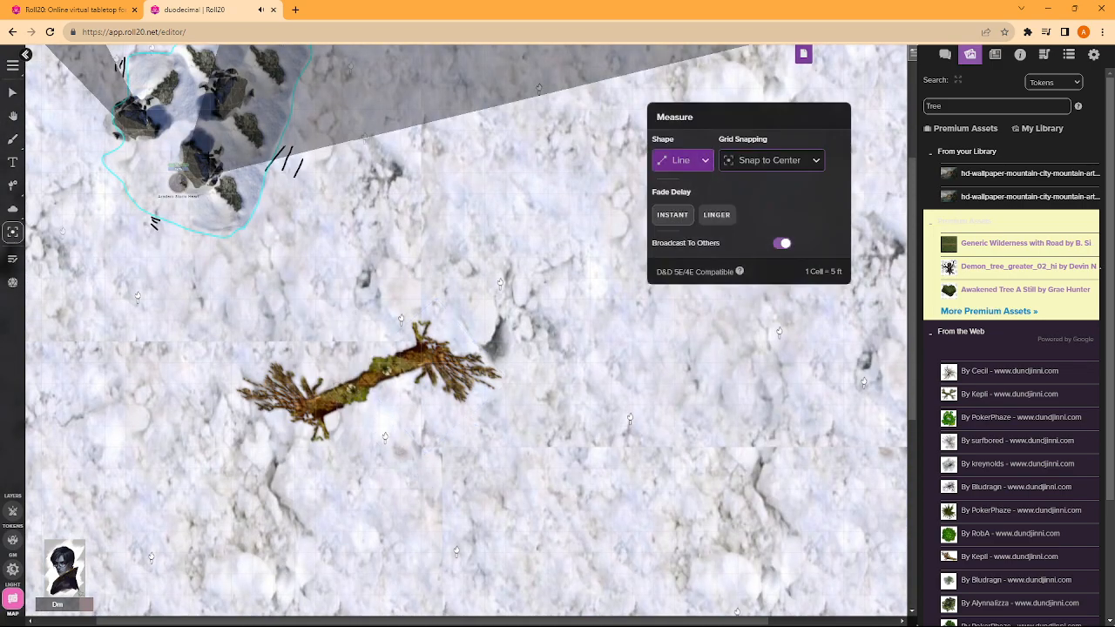
drag(191, 189, 379, 344)
drag(642, 608, 216, 148)
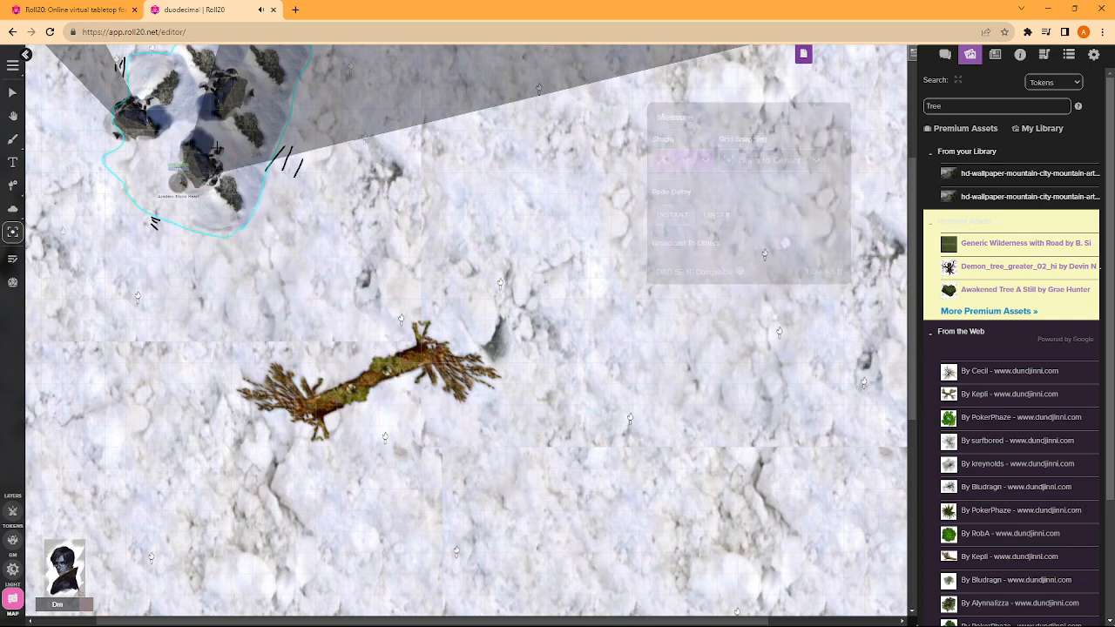
- Recheck the line distance from the character token in the cyan outline to the southwest end of the fallen trees
scroll(336, 349, up, 4)
scroll(296, 296, down, 3)
drag(202, 215, 355, 441)
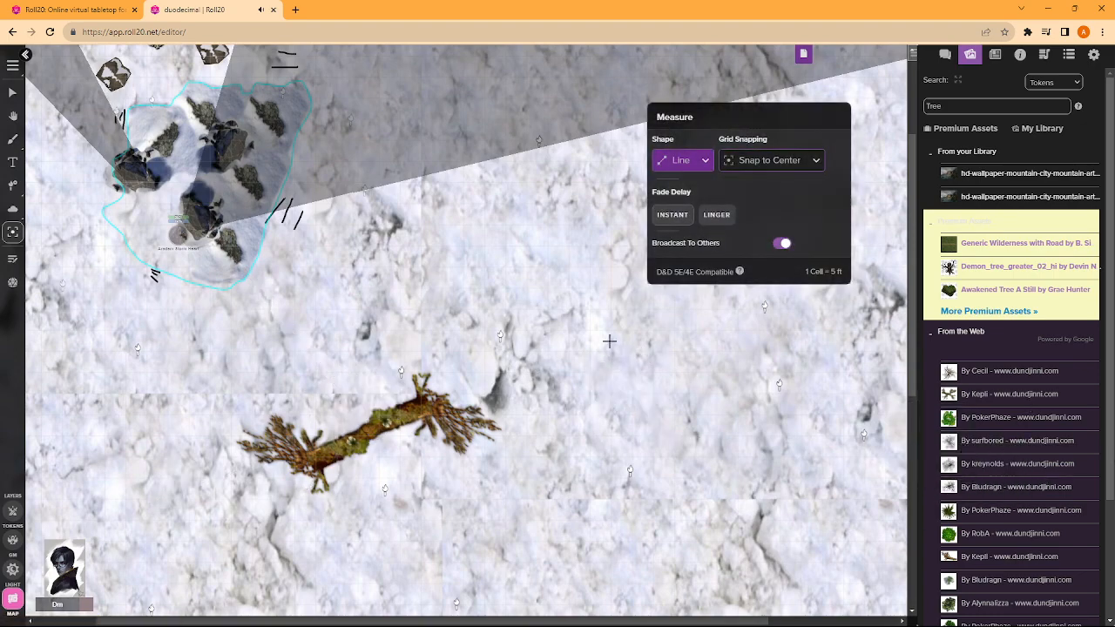
drag(609, 341, 610, 340)
- Place a bare tree image east of the fallen trees, turned a quarter counterclockwise, and enlarge it to nearly twice its size
click(14, 93)
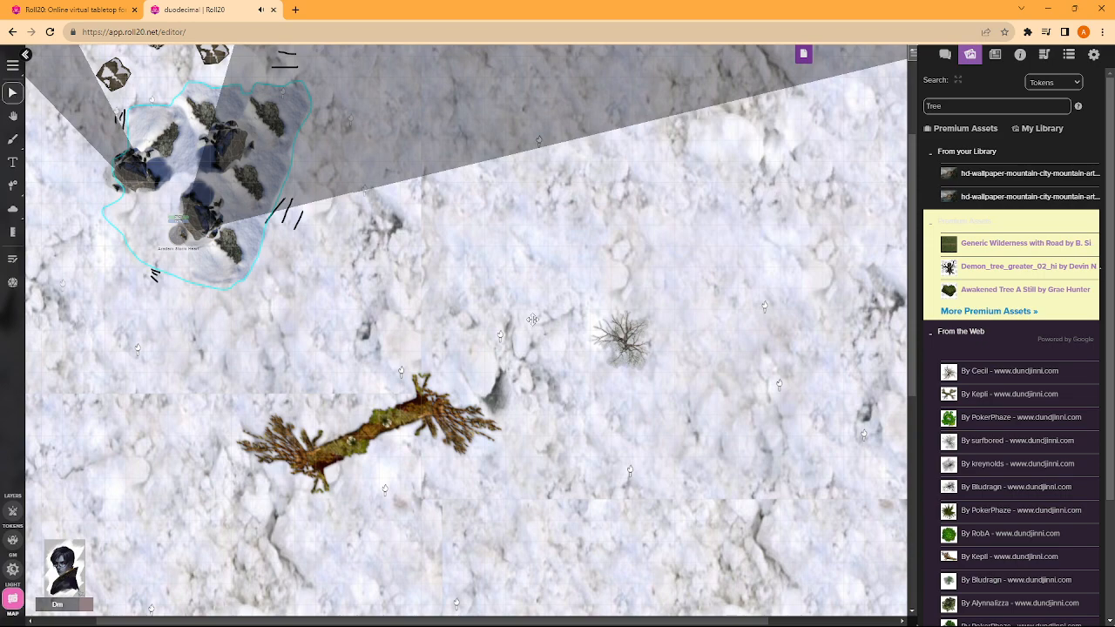
drag(602, 321, 547, 348)
double_click(596, 375)
click(689, 440)
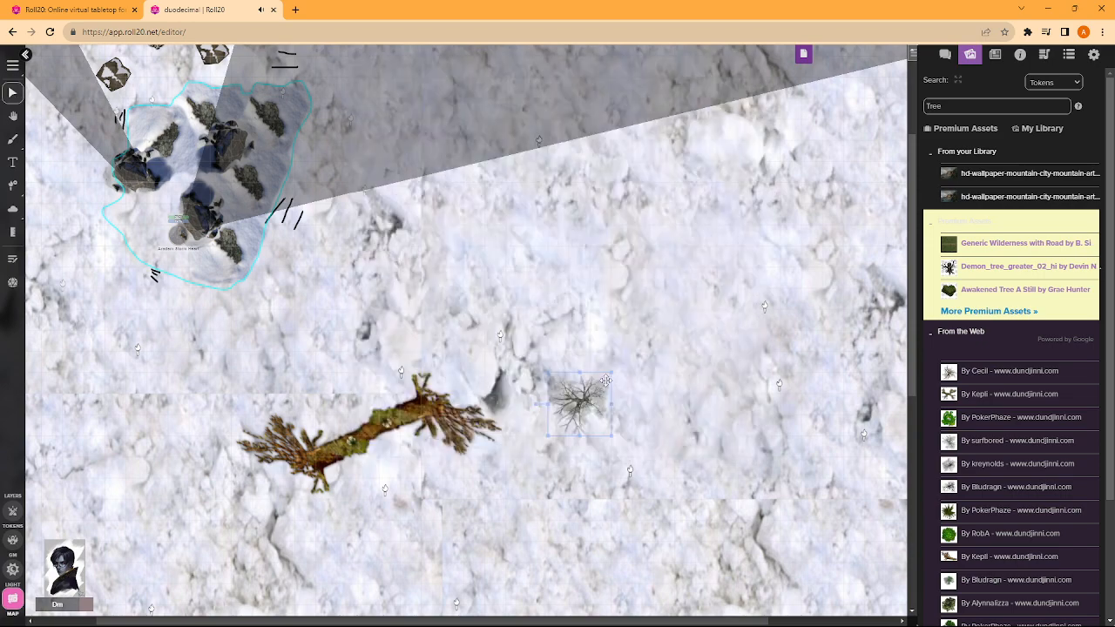
drag(611, 372, 653, 331)
scroll(654, 331, down, 3)
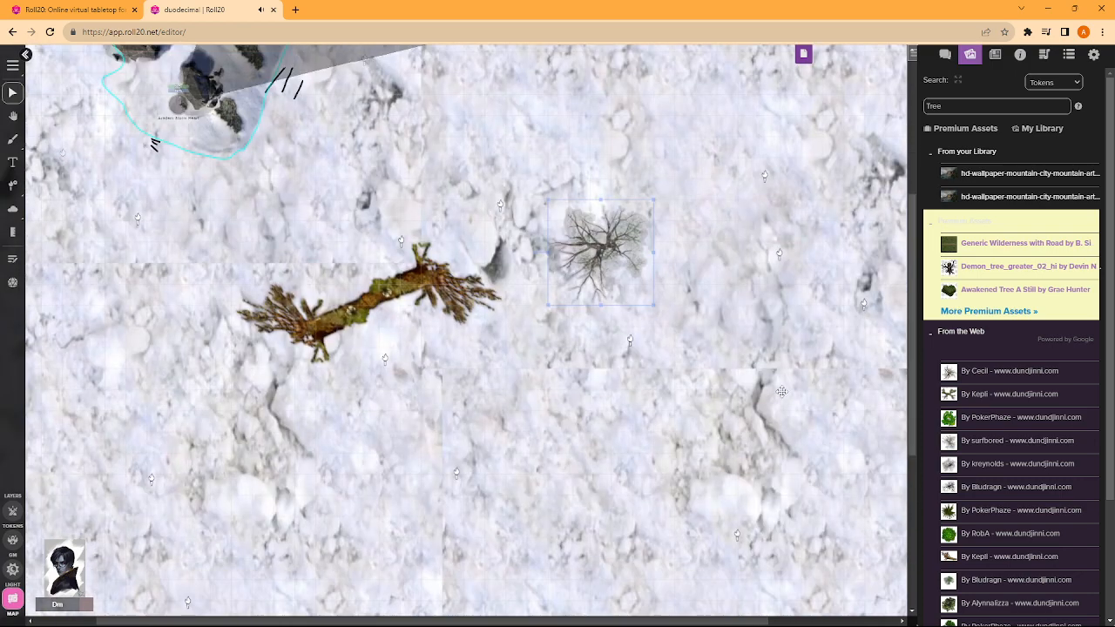
- Move the enlarged bare tree onto the open snow southwest of the fallen trees
drag(580, 249, 476, 425)
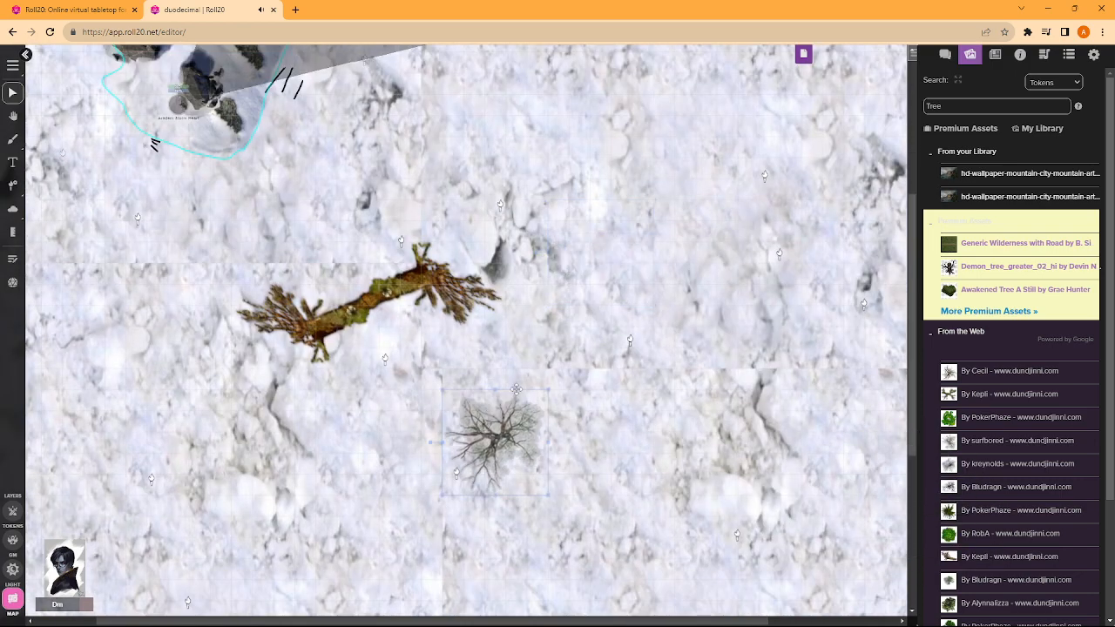
scroll(520, 288, down, 4)
drag(520, 288, 204, 394)
- Duplicate the bare tree, rotate the copy a quarter turn counterclockwise and set it close against the original's southeast side
key(ctrl+c)
key(ctrl+v)
drag(410, 366, 269, 437)
drag(198, 440, 259, 500)
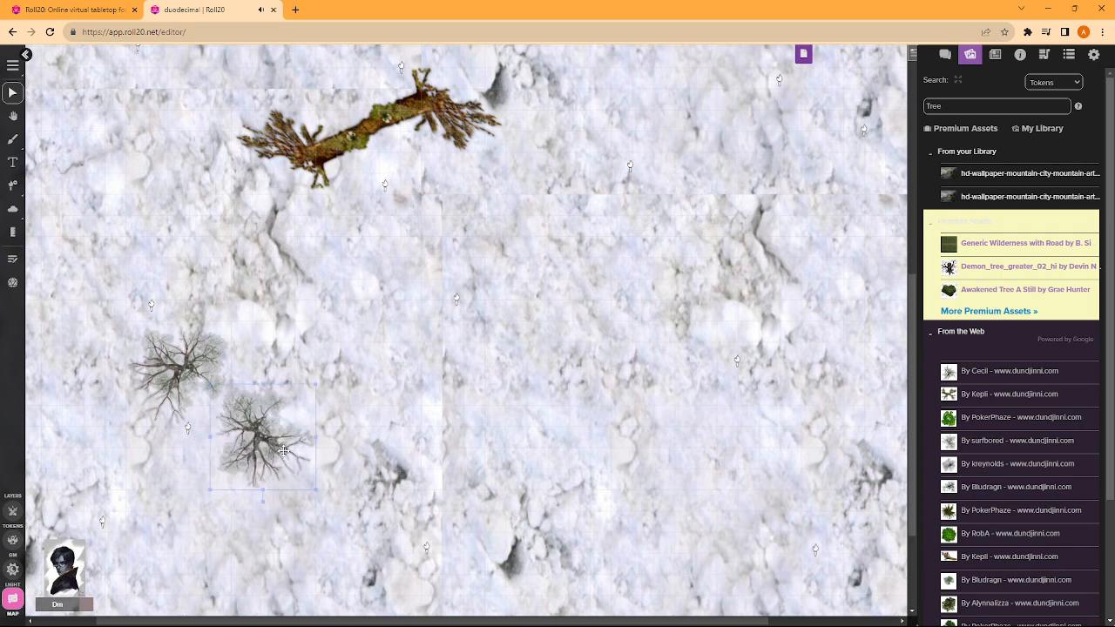
drag(281, 451, 269, 429)
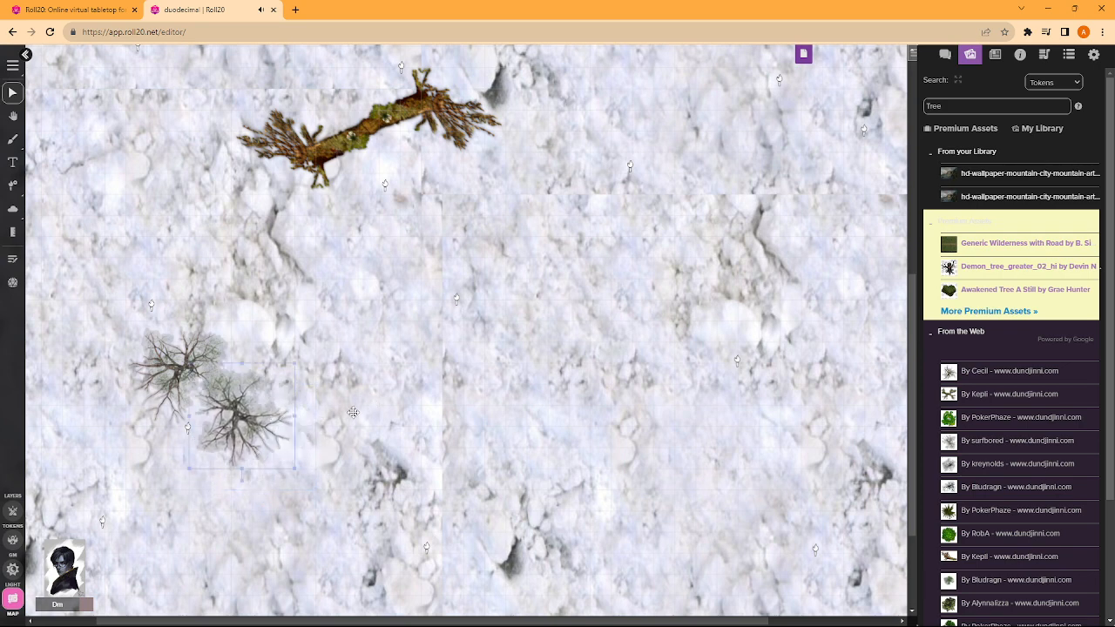
- Add three more copies of the bare tree beside the first two, overlapping their branches to form a tight grove
key(ctrl+v)
drag(353, 405, 299, 444)
key(ctrl+v)
drag(425, 382, 270, 366)
key(ctrl+v)
drag(385, 340, 366, 396)
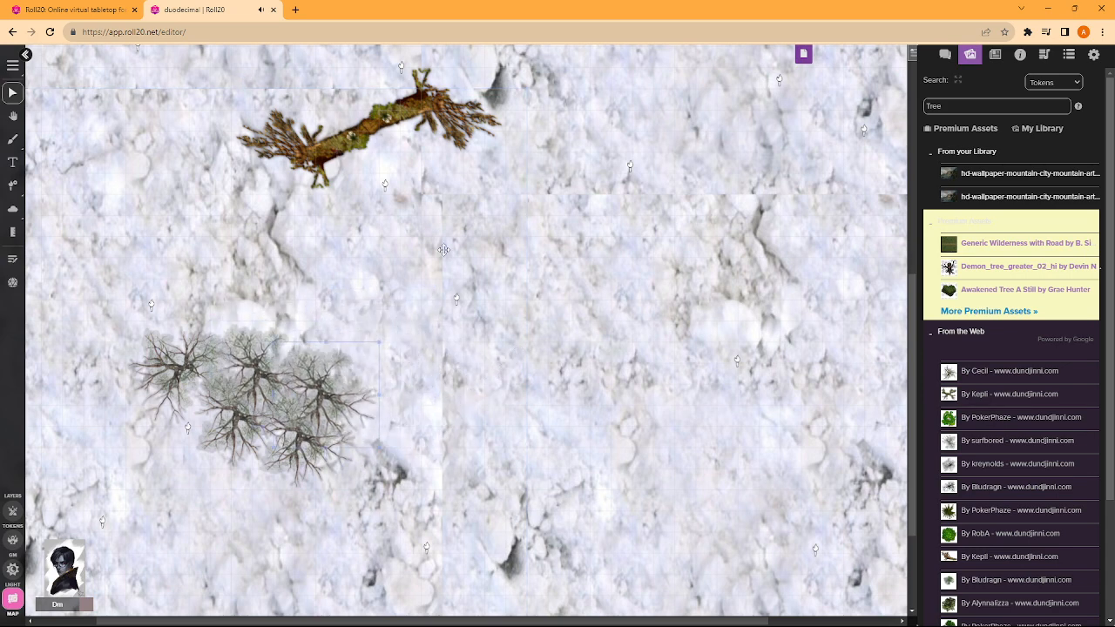
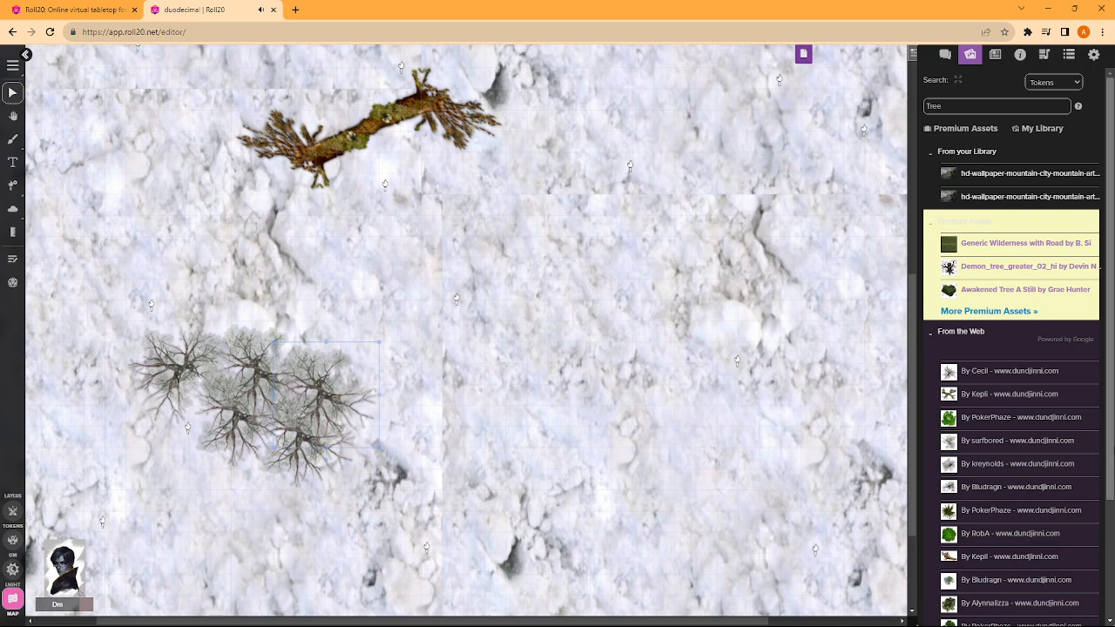
- Place a green leafy tree image on the snow east of the bare grove and enlarge it to over twice its size
scroll(980, 530, down, 2)
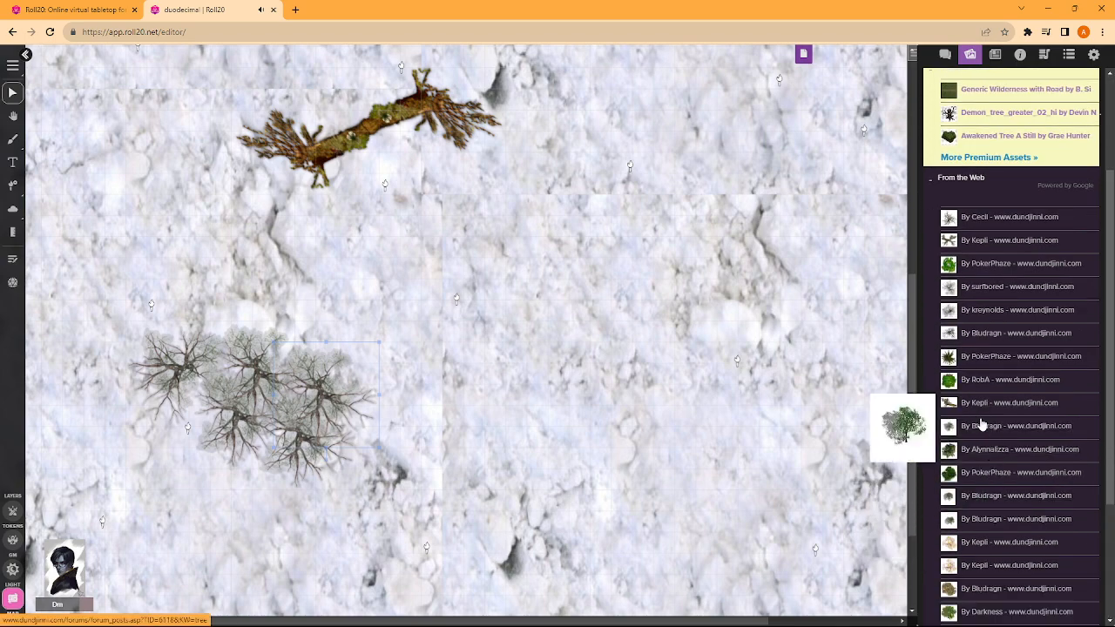
scroll(906, 401, down, 3)
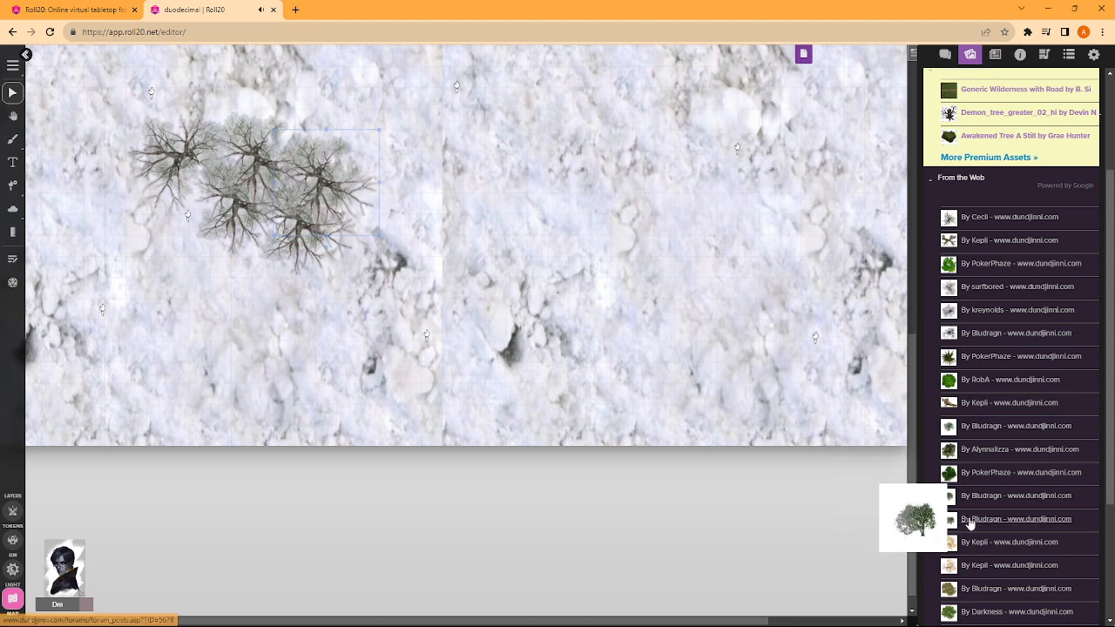
drag(949, 512, 700, 336)
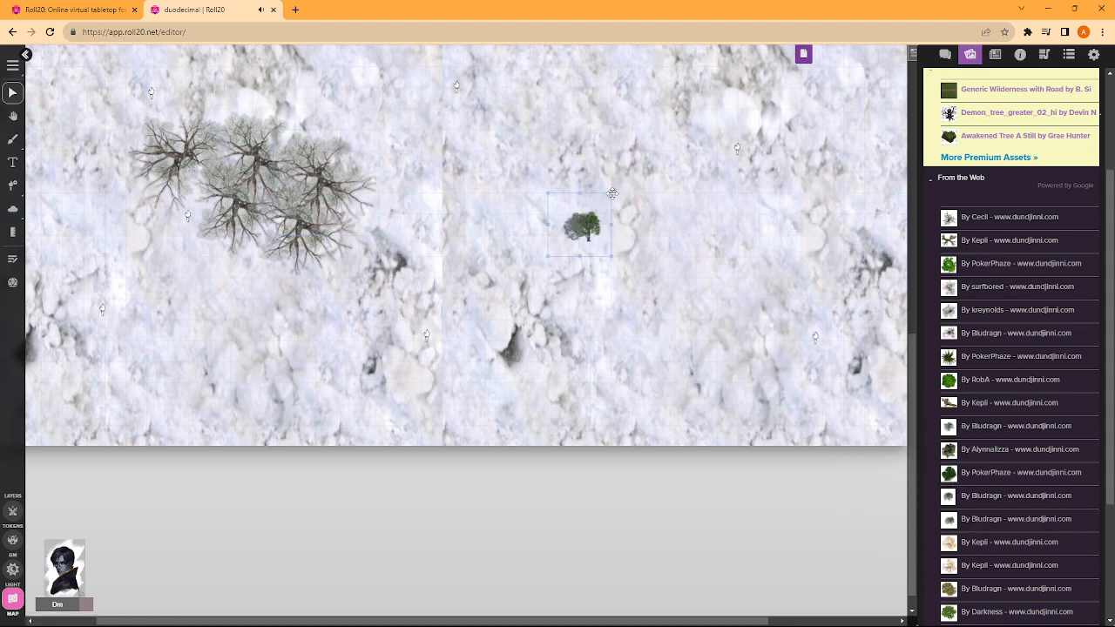
drag(613, 194, 759, 127)
drag(666, 194, 617, 193)
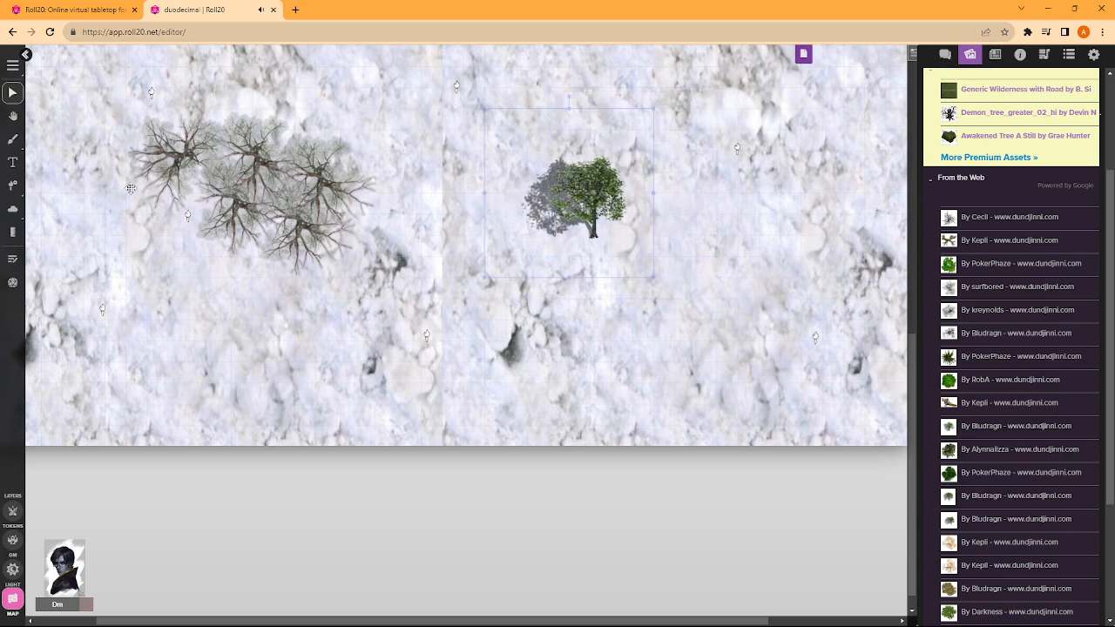
- Add two copies of the green tree, overlapping them in a row that runs southeast from the original
scroll(131, 188, up, 8)
scroll(710, 313, down, 3)
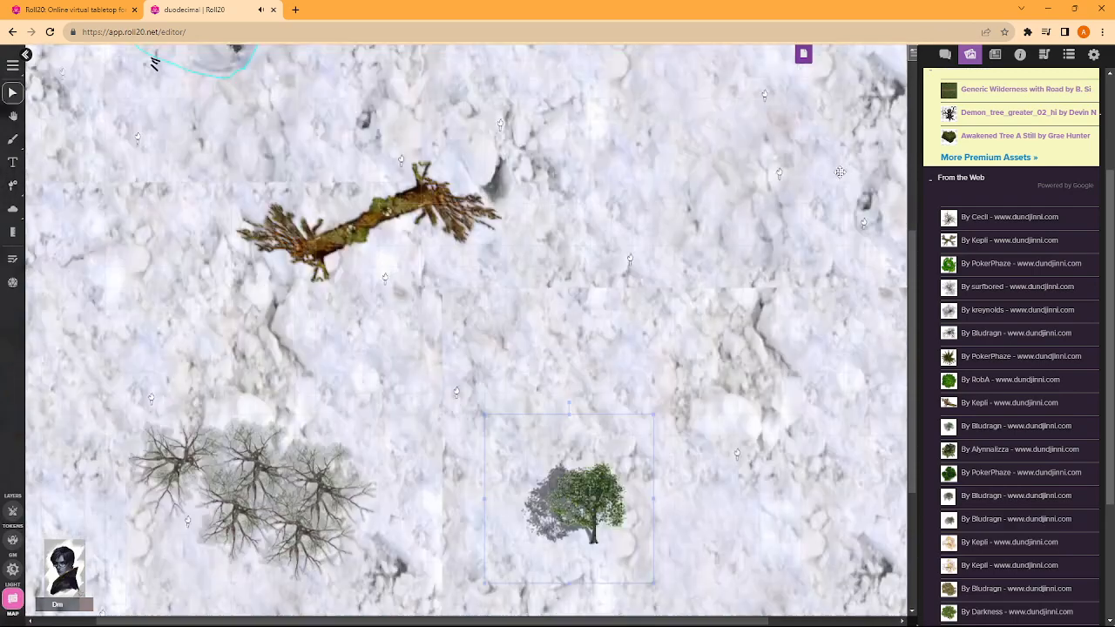
key(ctrl+v)
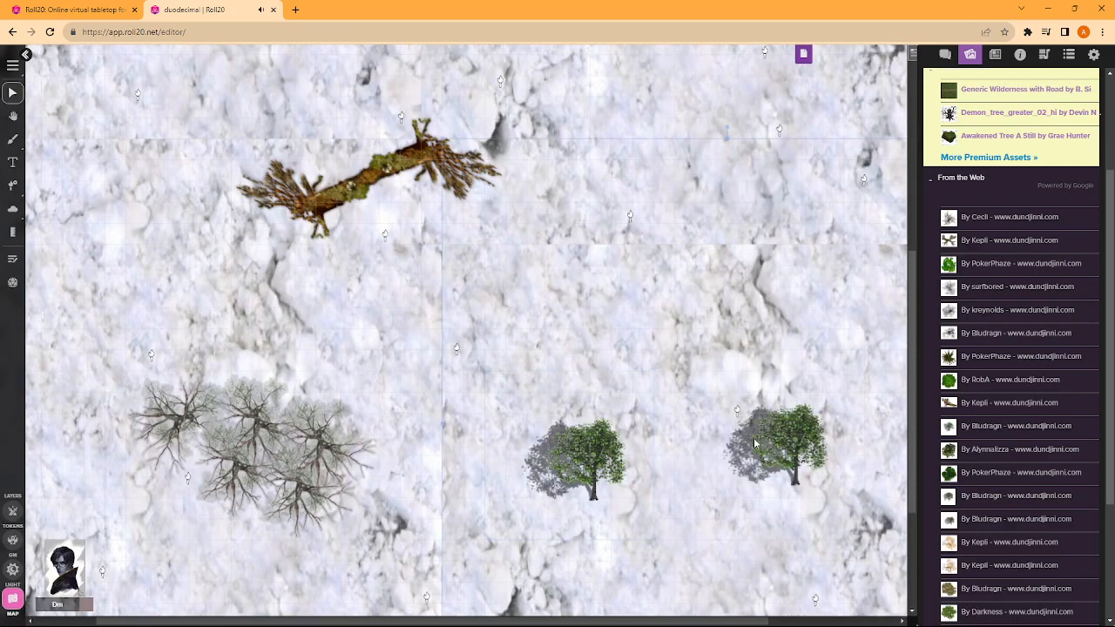
drag(771, 440, 623, 472)
key(ctrl+v)
scroll(758, 460, down, 3)
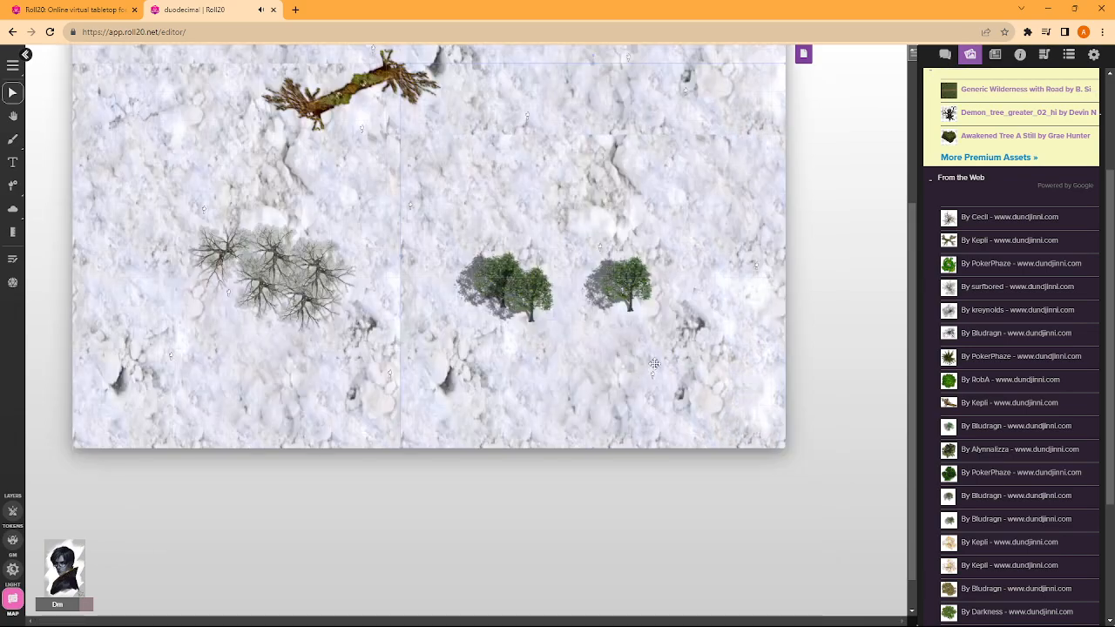
drag(628, 277, 558, 291)
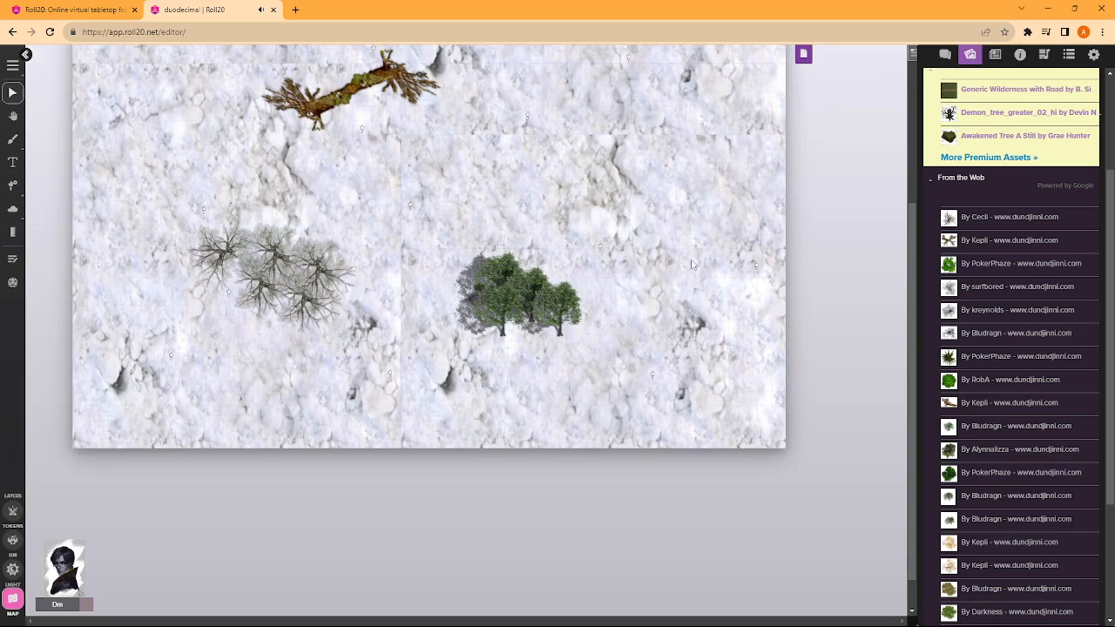
- Add more green tree copies, setting one at the map's southeast edge and the rest against the row
key(ctrl+v)
drag(627, 289, 671, 335)
key(ctrl+v)
drag(725, 360, 800, 404)
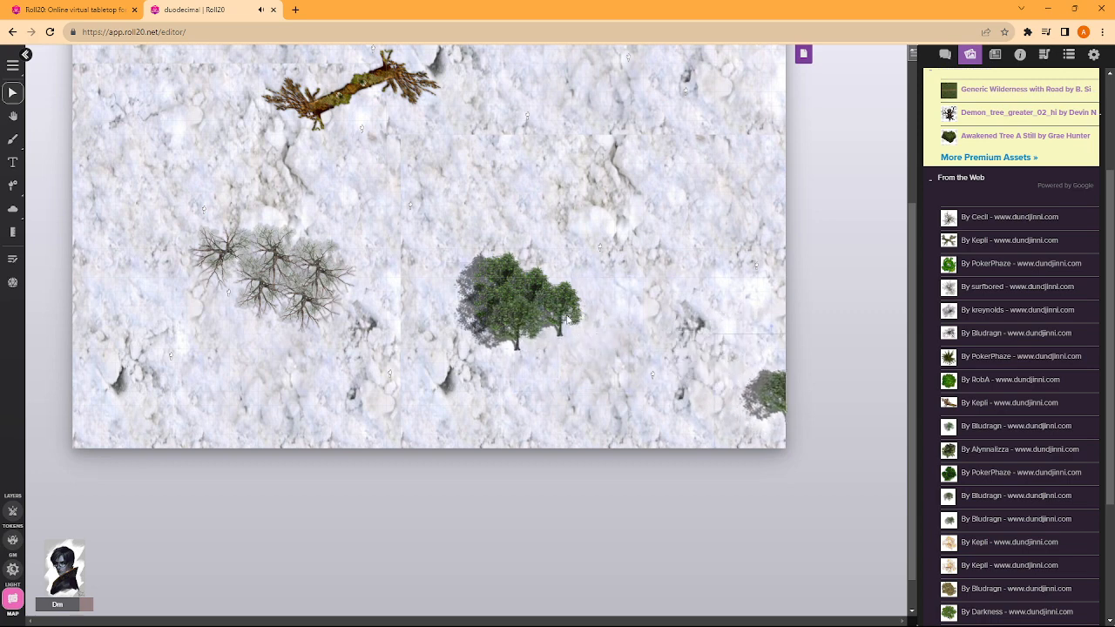
- Move the clustered green trees into the map's southeast corner, overlapping them along the east and south edges
drag(567, 321, 791, 437)
drag(536, 335, 752, 450)
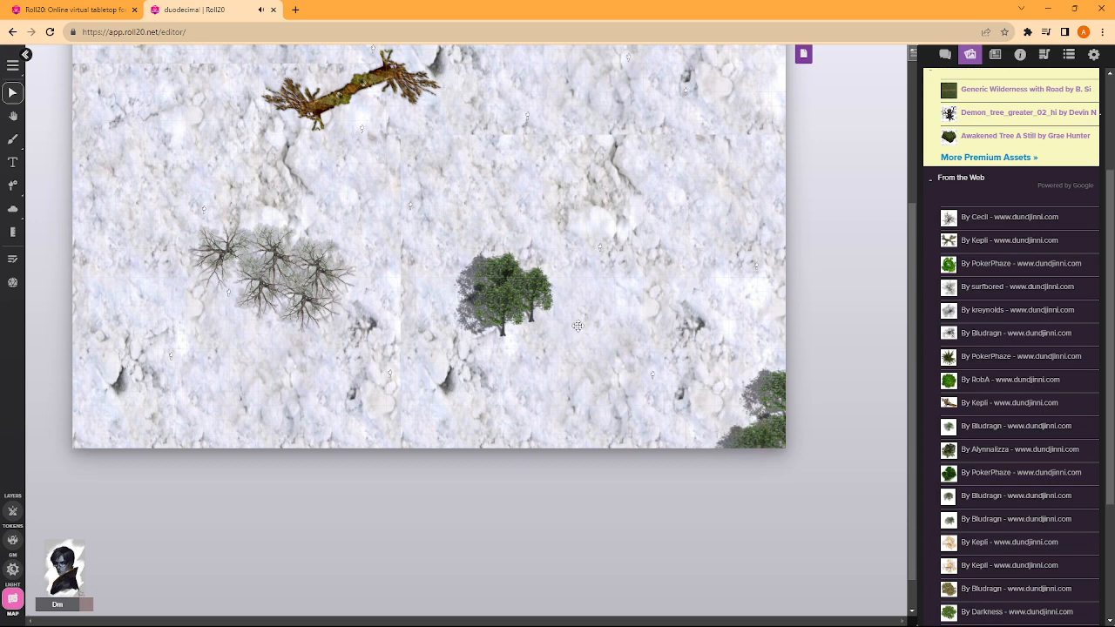
drag(530, 294, 788, 344)
drag(525, 305, 778, 407)
drag(530, 334, 736, 463)
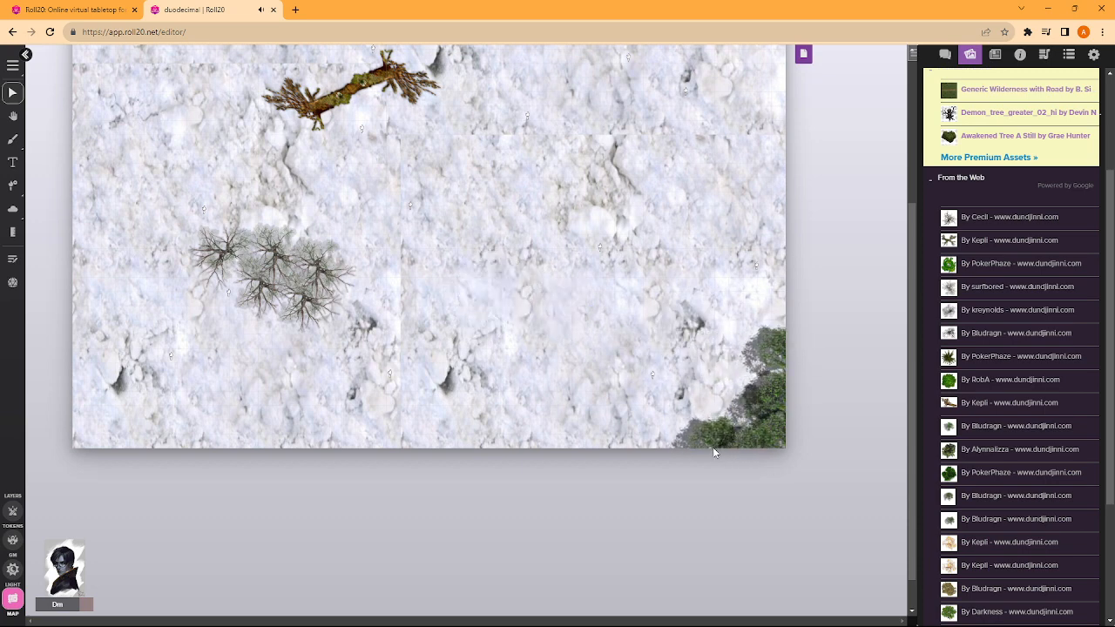
- Extend the corner woods along the map's edges and set further green trees on the open snow west of them
mouse_move(721, 311)
mouse_down()
mouse_move(690, 299)
mouse_move(721, 231)
mouse_move(740, 261)
mouse_move(733, 315)
mouse_up()
drag(760, 366, 631, 351)
double_click(629, 351)
click(668, 436)
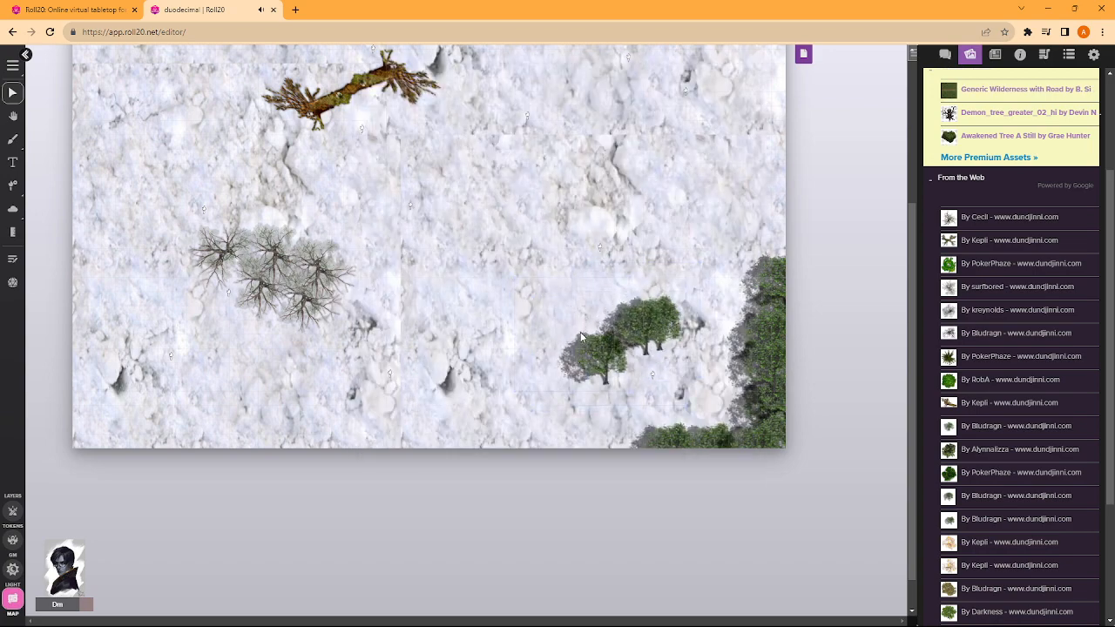
drag(582, 342, 547, 357)
- Build a clump of overlapping green trees near the map's east edge, north of the corner woods
scroll(581, 240, up, 4)
key(ctrl+v)
drag(711, 303, 690, 442)
key(ctrl+v)
drag(612, 361, 681, 406)
double_click(680, 406)
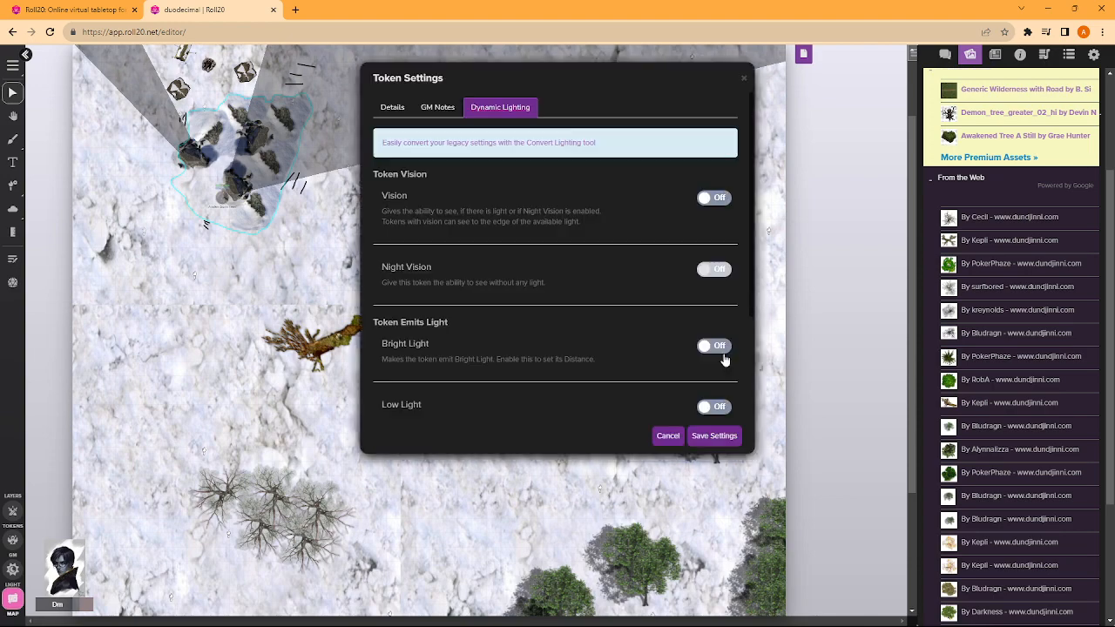
click(668, 435)
drag(631, 339, 707, 379)
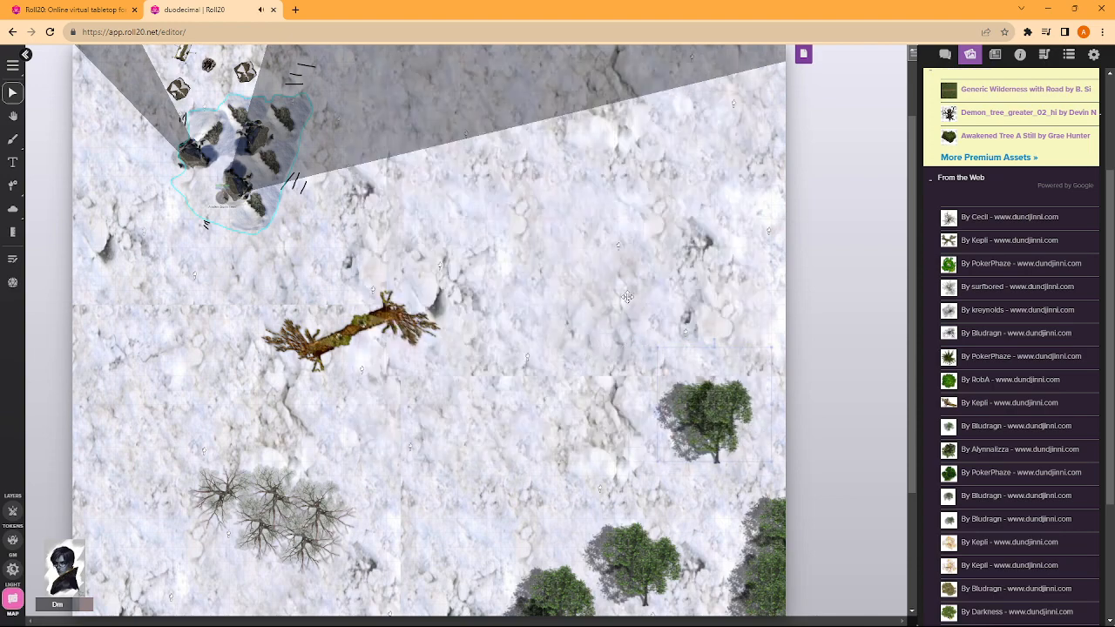
drag(711, 402, 740, 388)
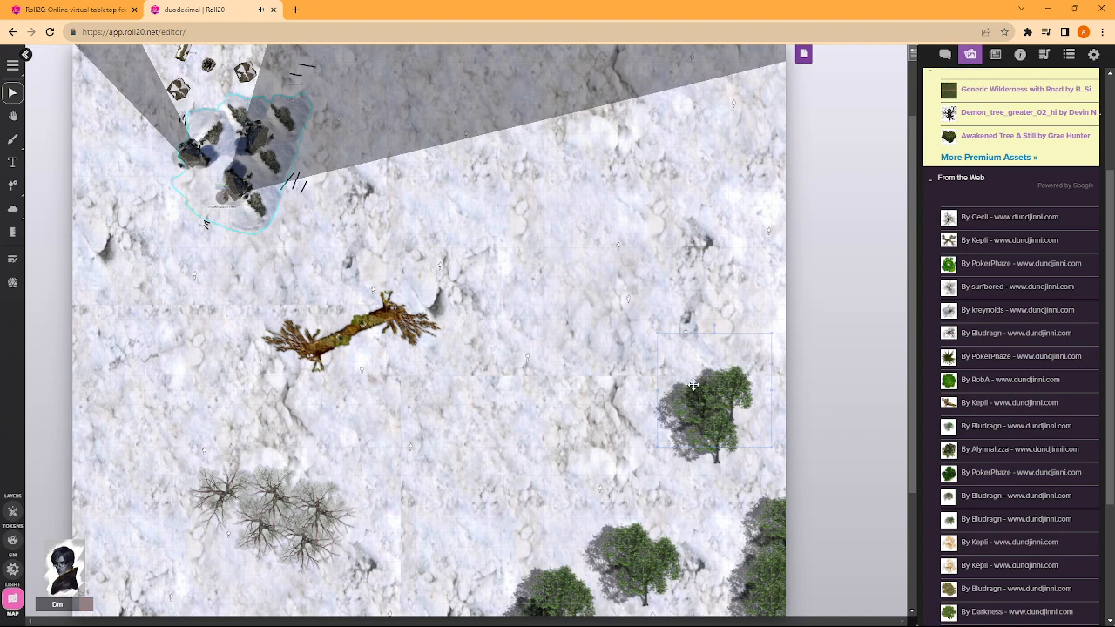
mouse_move(675, 409)
mouse_down()
mouse_move(718, 406)
mouse_move(656, 397)
mouse_up()
drag(767, 374, 720, 385)
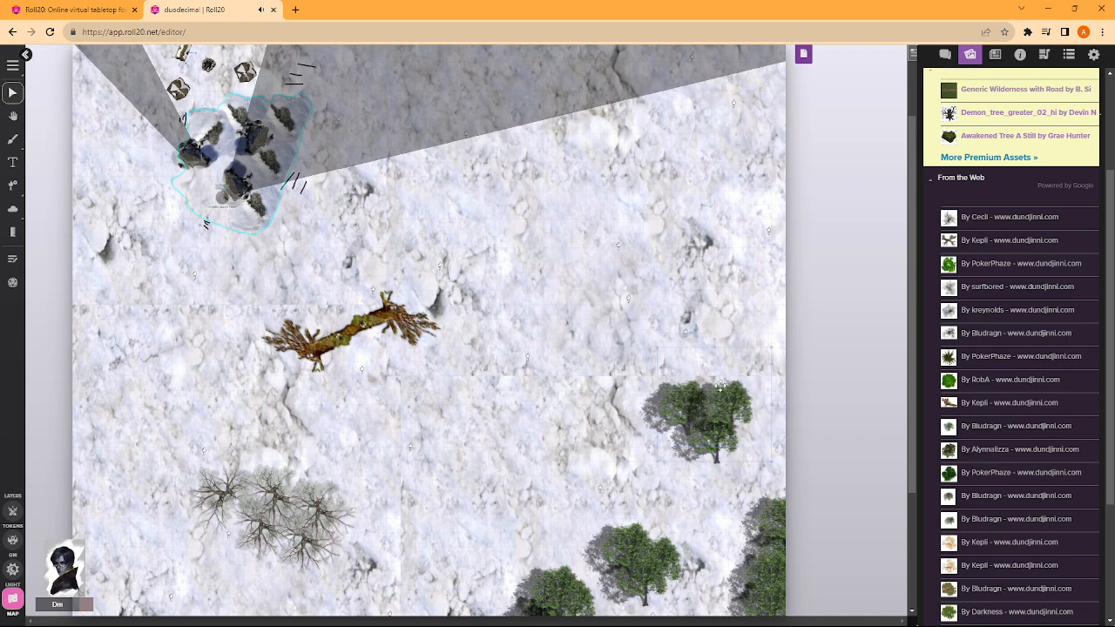
- Start another clump of overlapping green tree copies on the snow just east of the bare grove
scroll(505, 372, down, 2)
key(ctrl+v)
drag(497, 338, 458, 392)
key(ctrl+v)
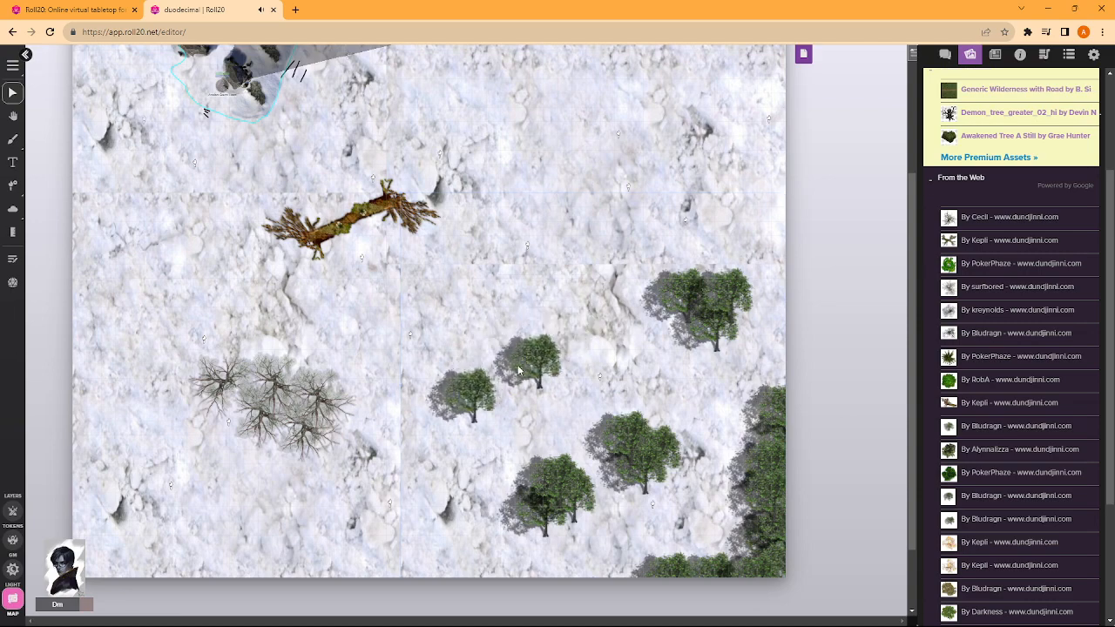
drag(517, 365, 482, 409)
double_click(512, 370)
click(664, 435)
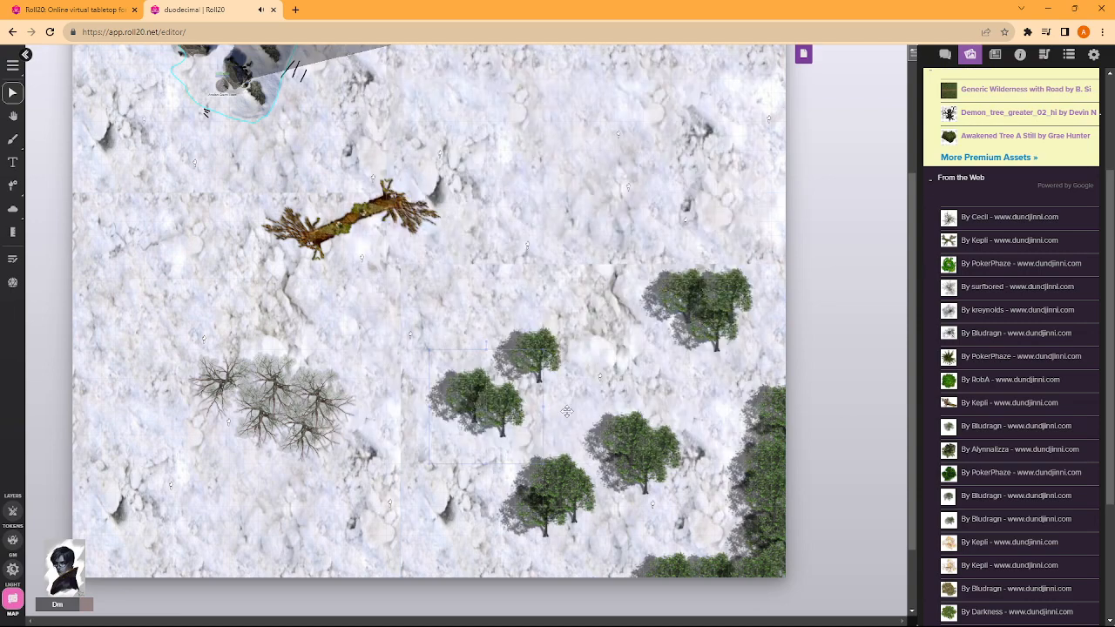
key(ctrl+v)
drag(550, 340, 526, 399)
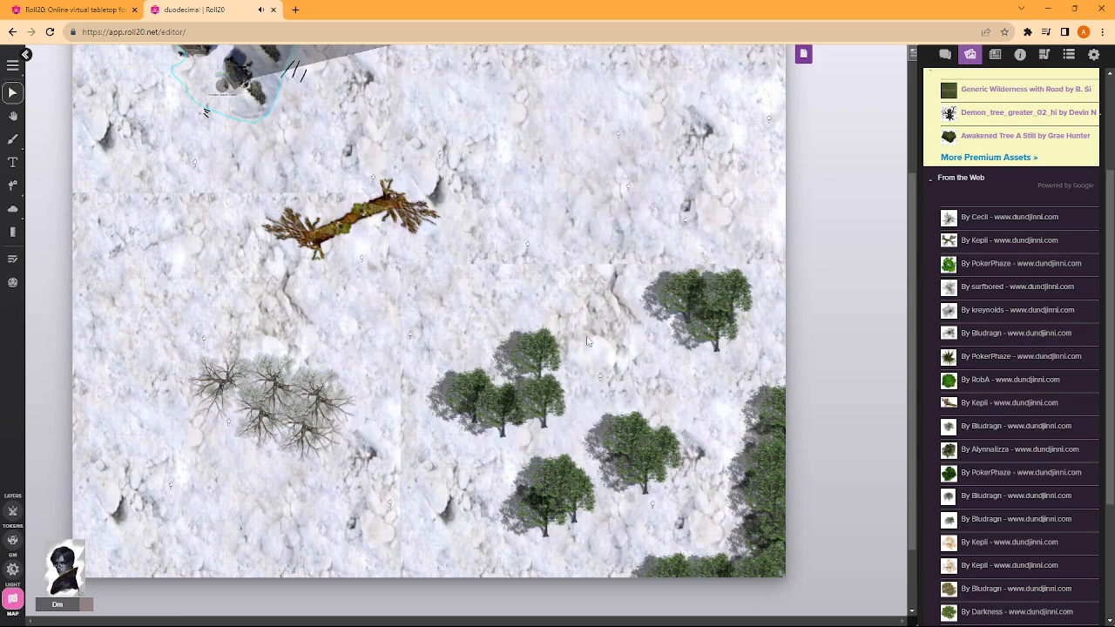
- Tighten the clump beside the bare grove and form another overlapping green clump northeast of it with moved and pasted trees
drag(588, 342, 555, 313)
drag(521, 367, 433, 338)
drag(544, 346, 522, 372)
drag(436, 339, 565, 302)
key(ctrl+v)
drag(441, 325, 586, 267)
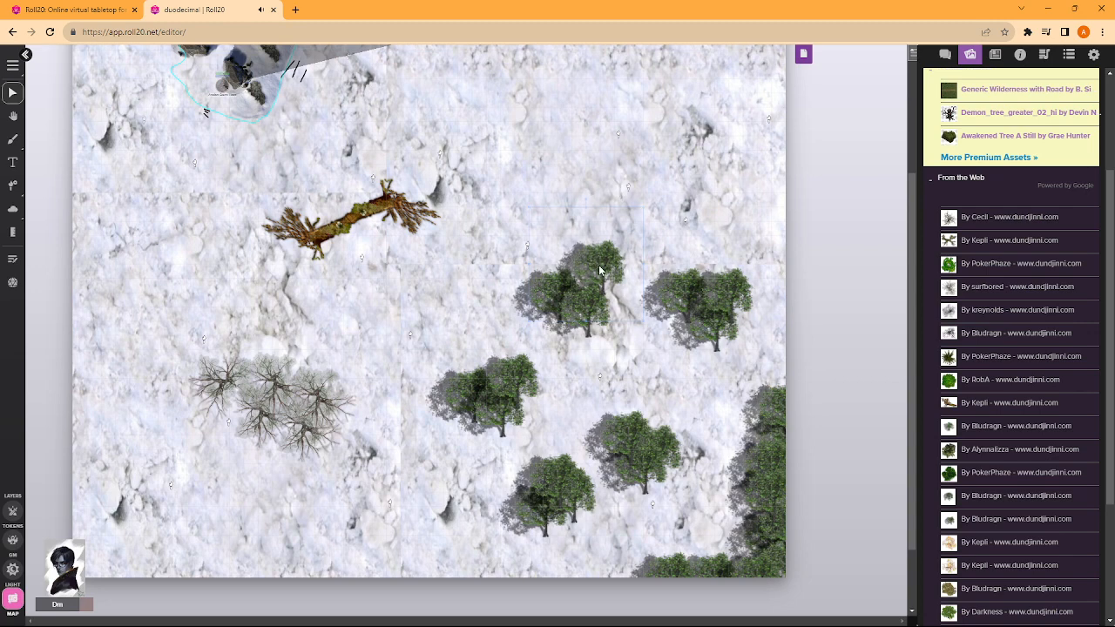
drag(598, 267, 590, 280)
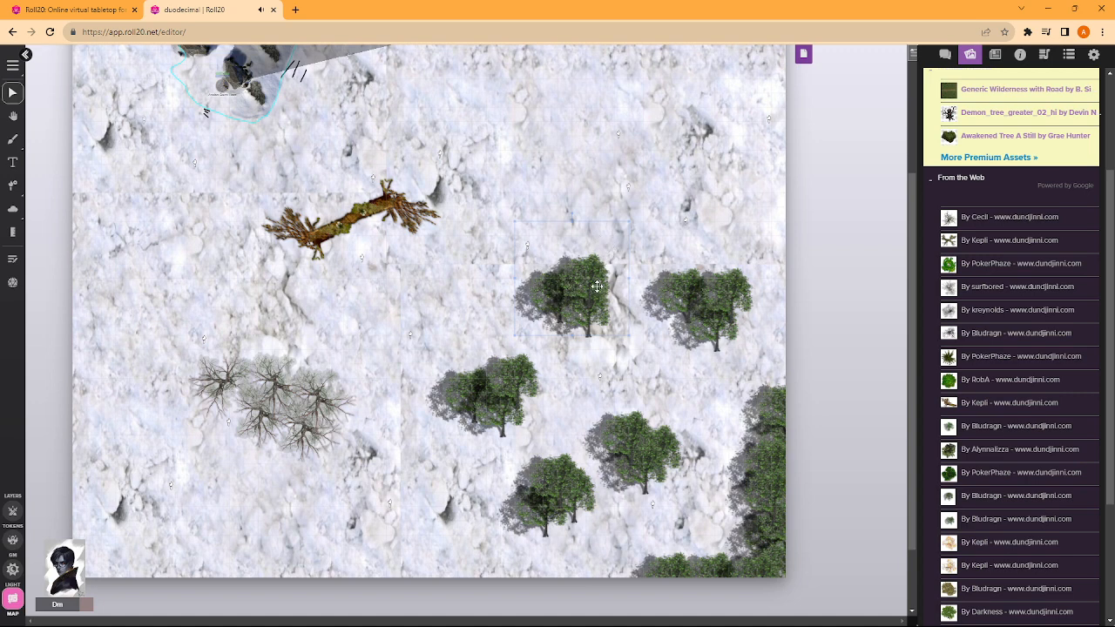
drag(597, 286, 616, 258)
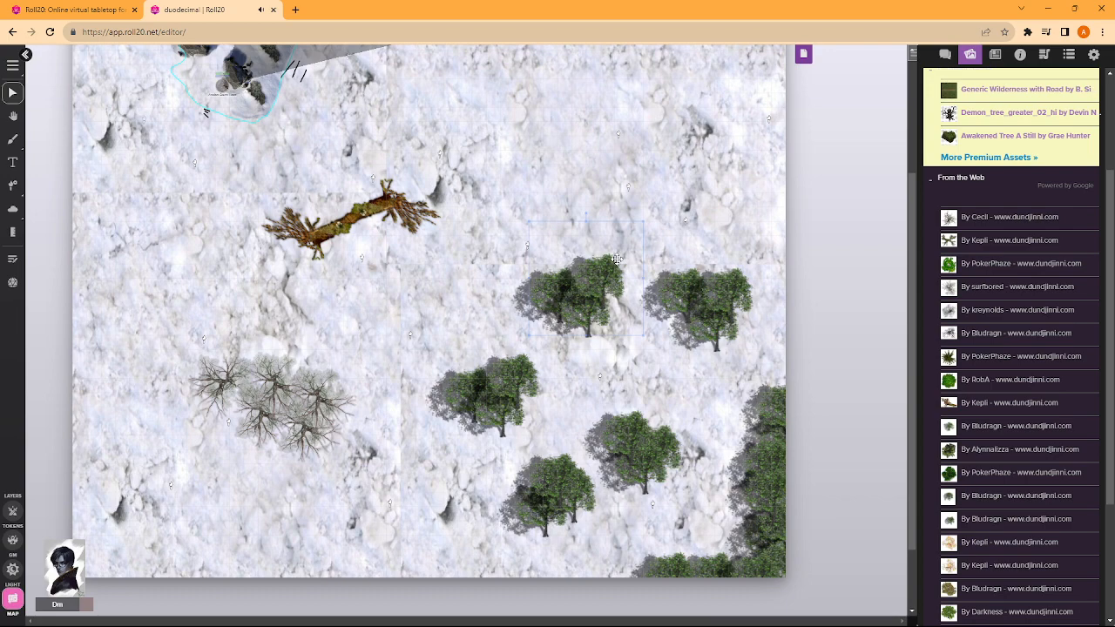
- Measure straight-line distances from the open snow on the east to the rock cluster and camp
scroll(610, 280, up, 1)
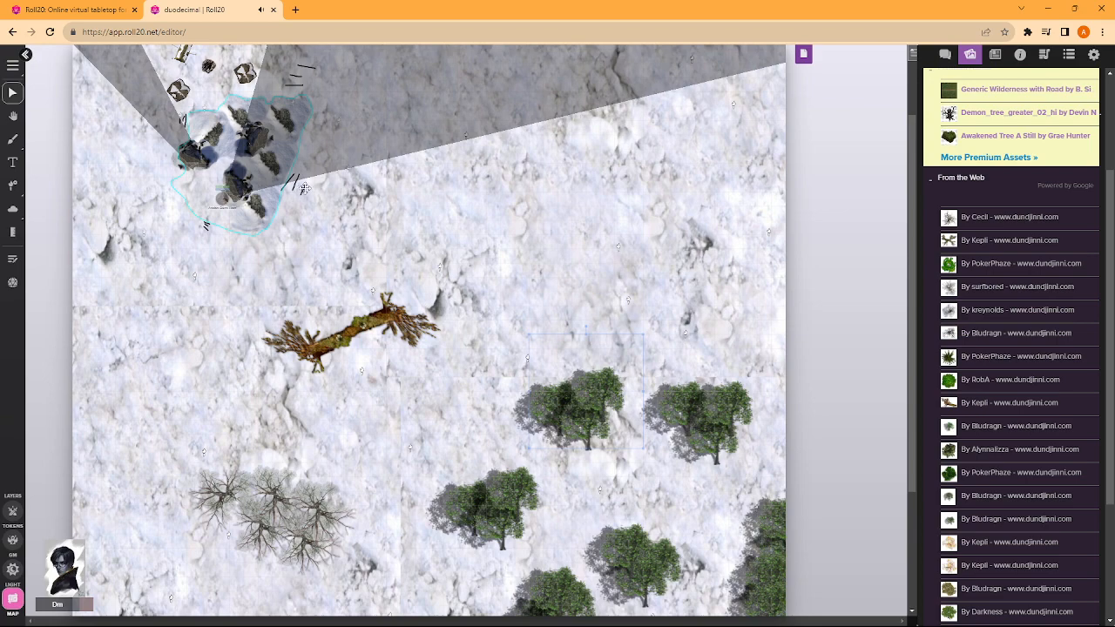
scroll(327, 190, up, 1)
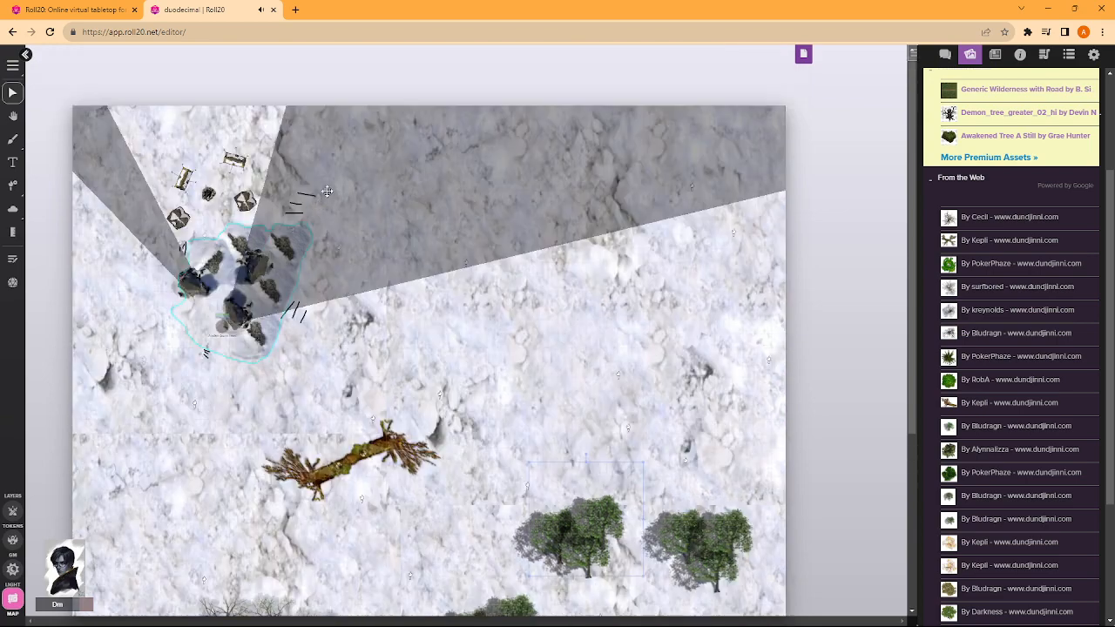
click(13, 230)
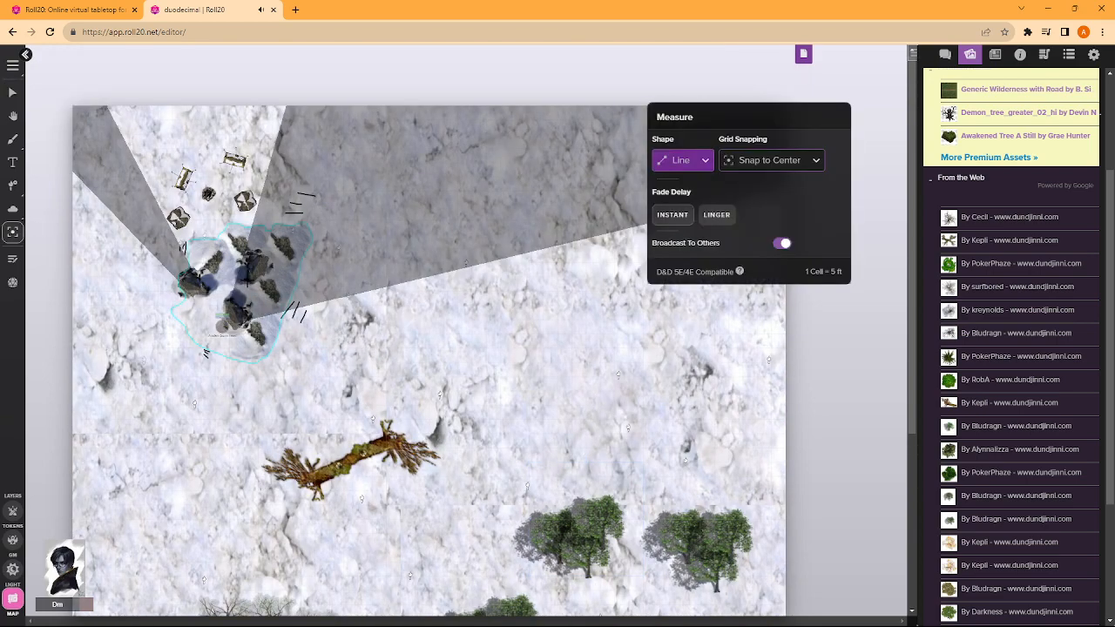
scroll(91, 145, down, 1)
click(13, 91)
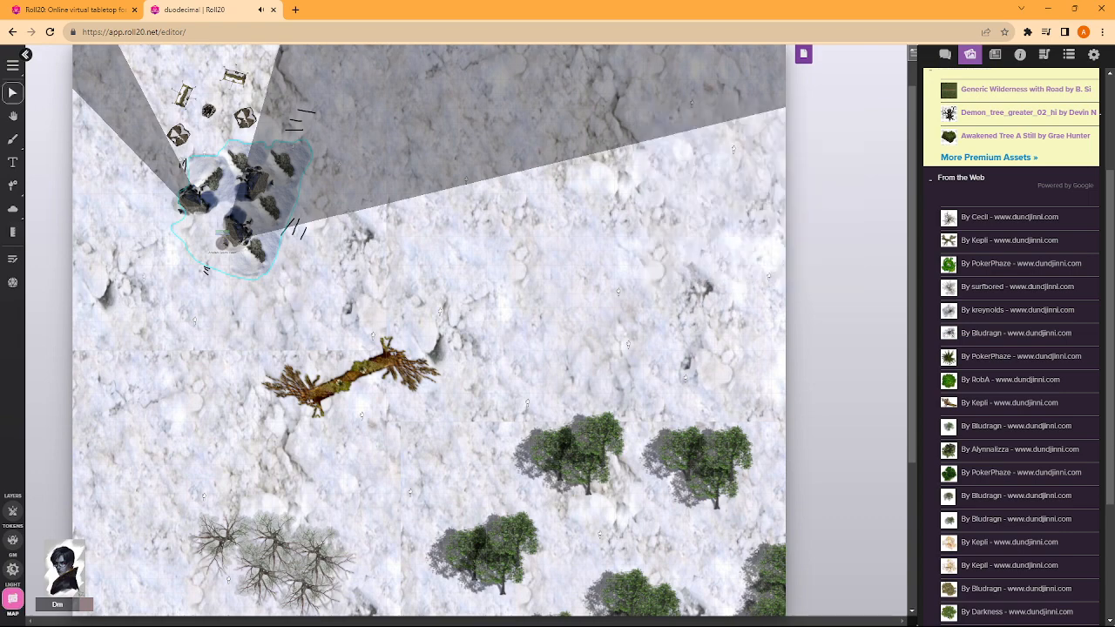
click(13, 231)
drag(435, 213, 264, 133)
drag(350, 176, 247, 147)
- Measure routes with waypoints between the rocky camp and the tree groves in the south of the map
drag(236, 143, 378, 532)
key(q)
key(q)
key(q)
key(q)
drag(377, 532, 453, 548)
drag(634, 572, 208, 86)
key(q)
scroll(208, 86, down, 4)
scroll(226, 96, up, 5)
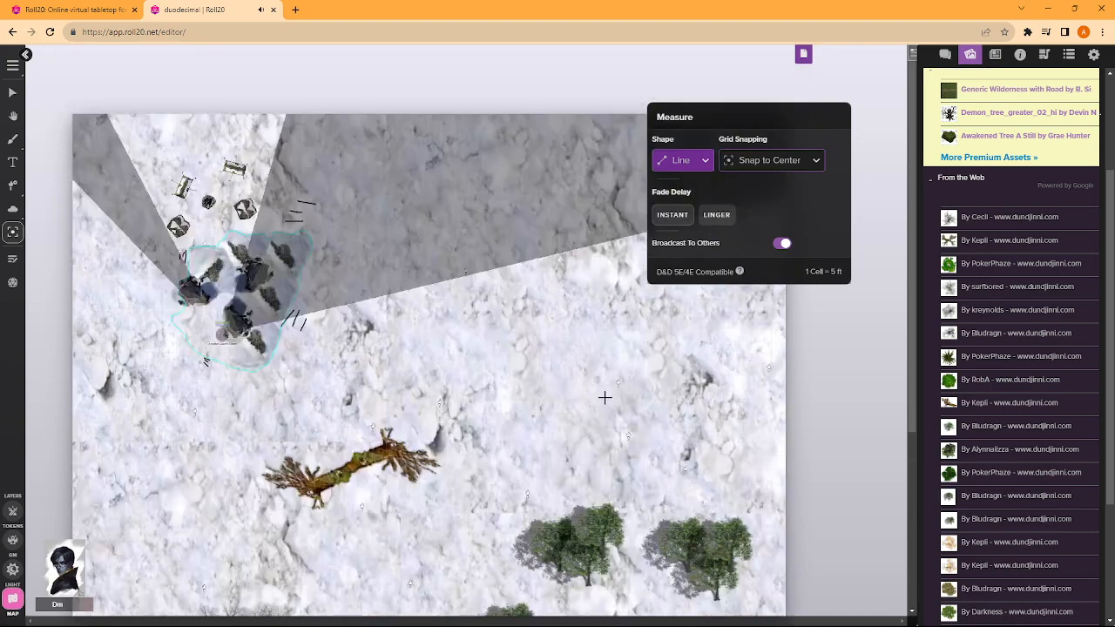
- Measure from the open snow north of the green groves toward the camp, and across the rock cluster
drag(635, 421, 350, 179)
key(q)
drag(209, 265, 249, 235)
- Find a gnarled leafless tree image among the web results, place it northeast of the fallen trees and enlarge it several times
scroll(412, 267, down, 5)
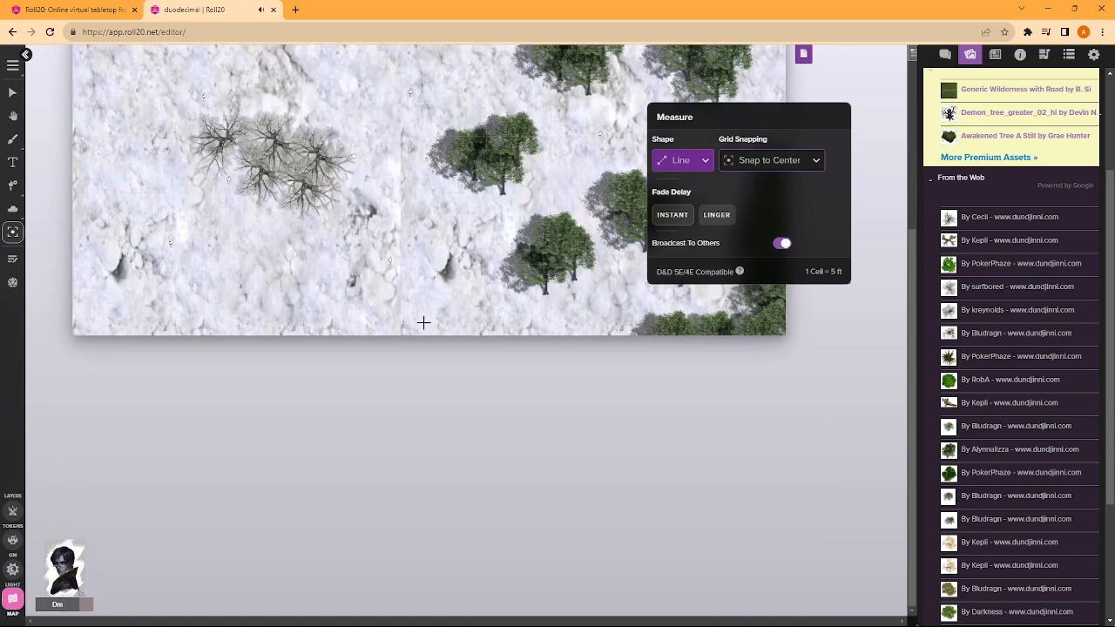
scroll(423, 319, up, 3)
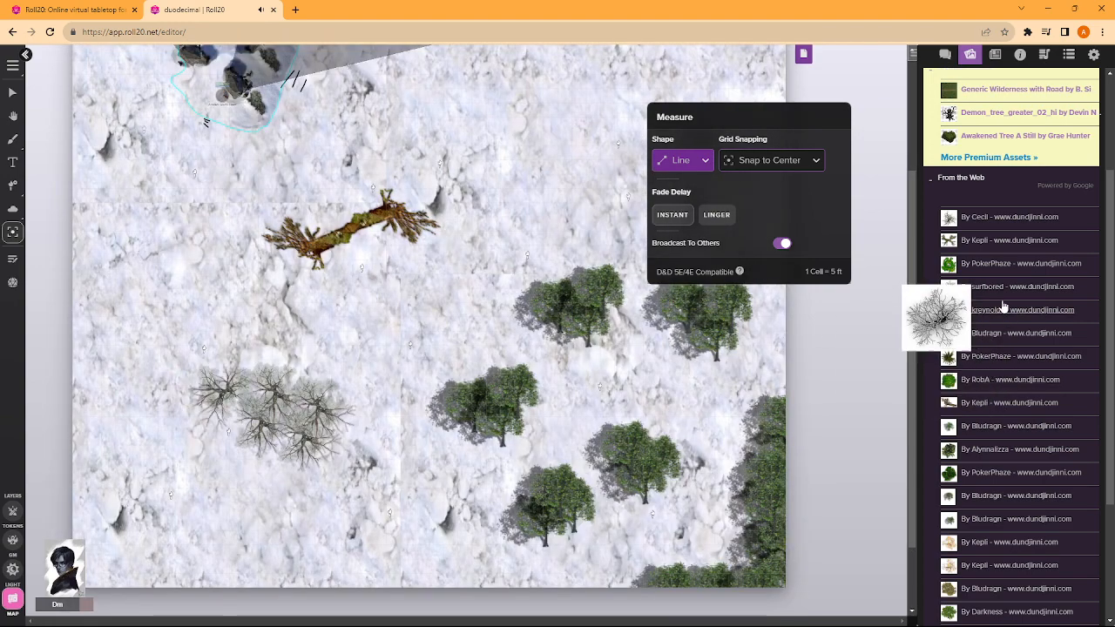
scroll(980, 383, down, 2)
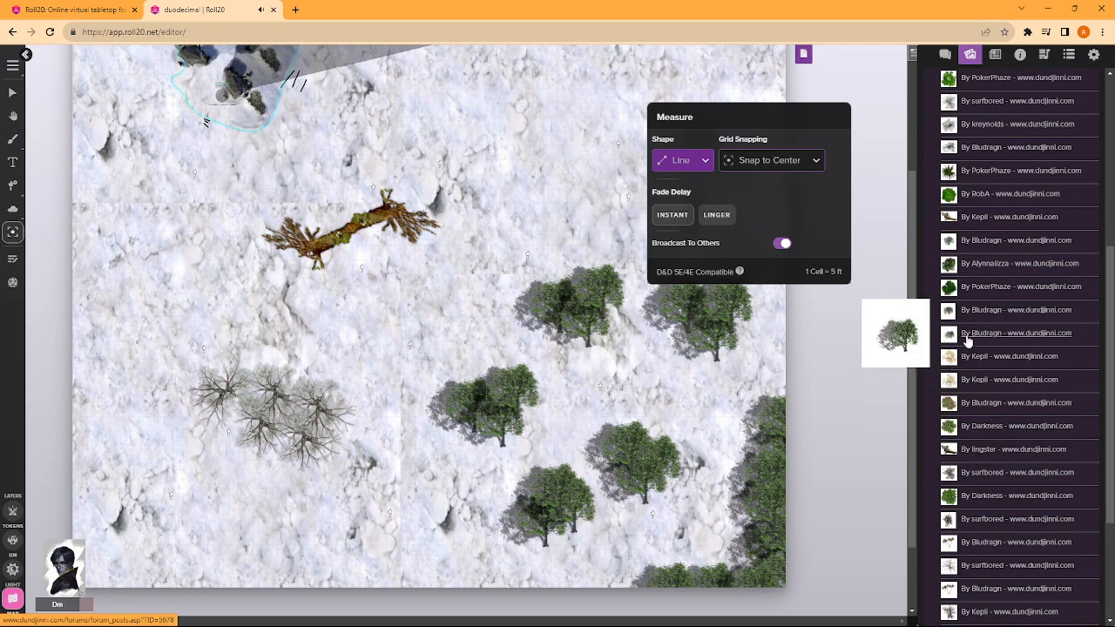
scroll(976, 411, down, 1)
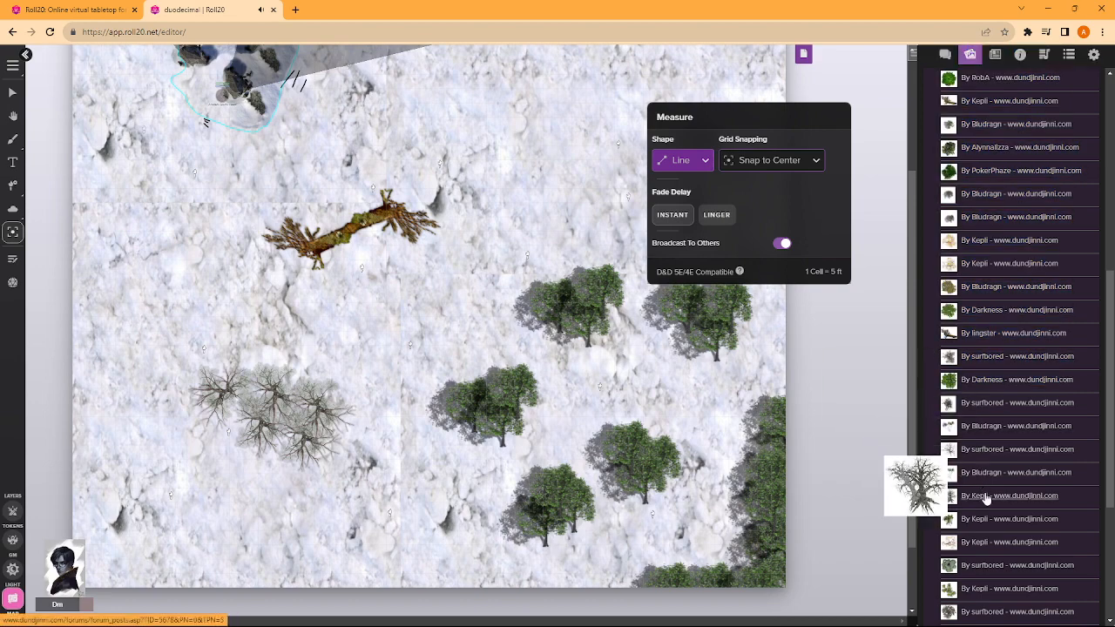
drag(985, 499, 430, 236)
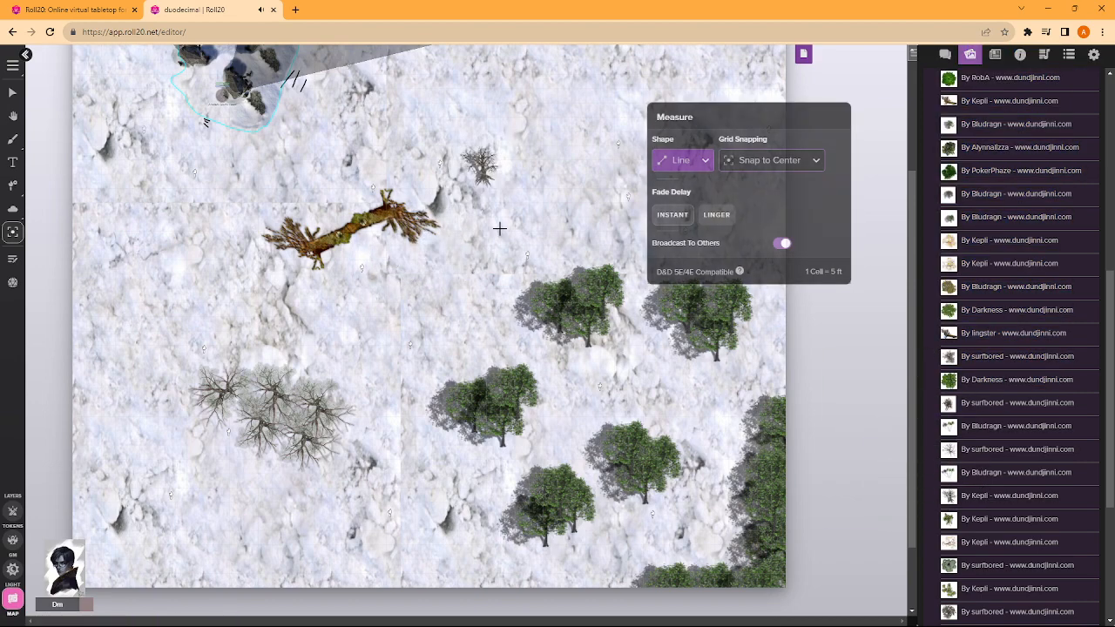
click(16, 98)
drag(508, 155, 641, 59)
scroll(641, 59, up, 3)
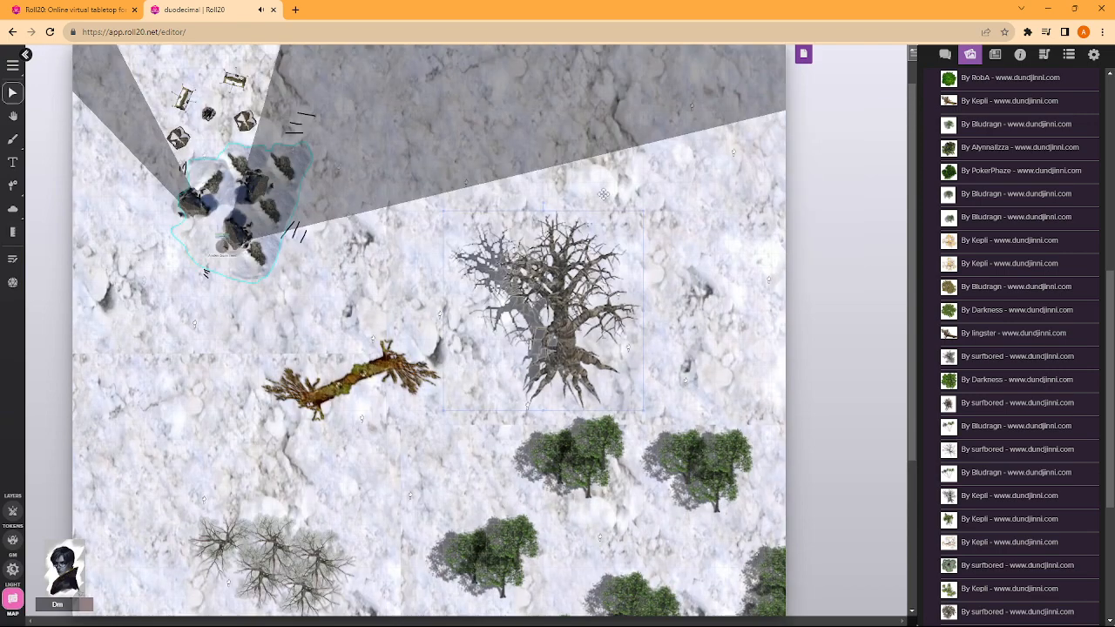
- Move the large gnarled tree to the southern side of the rock cluster and flip it horizontally
drag(586, 383, 247, 324)
right_click(582, 227)
mouse_move(627, 204)
click(696, 242)
- Duplicate the gnarled tree, set the pair side by side southwest of the rocks, and switch to the token layer
key(ctrl+c)
key(ctrl+v)
drag(446, 291, 163, 302)
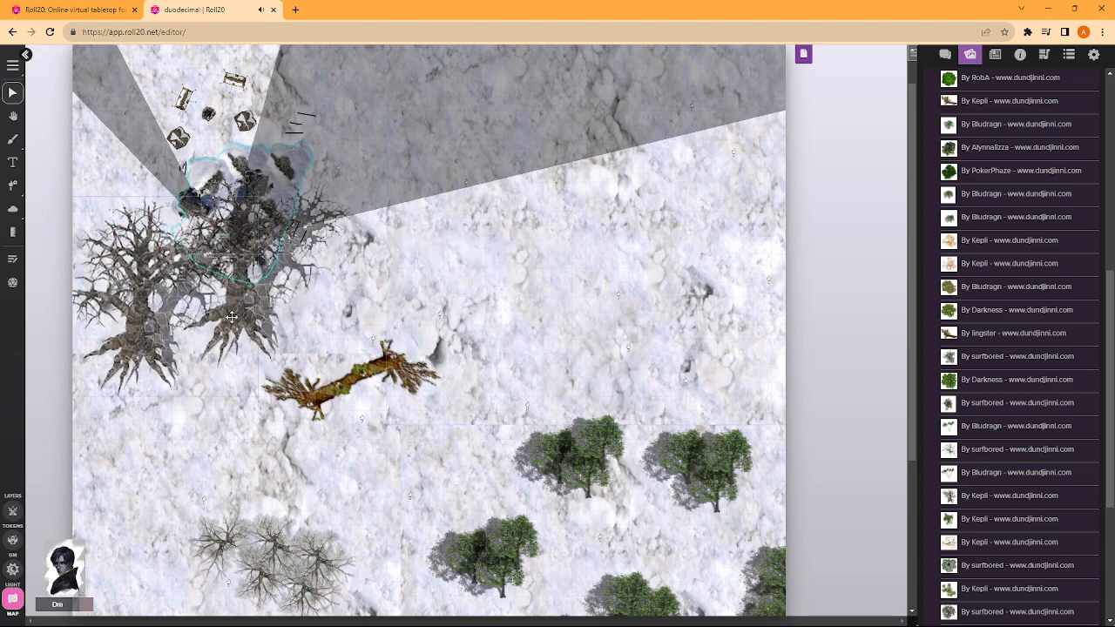
drag(228, 312, 212, 363)
click(12, 511)
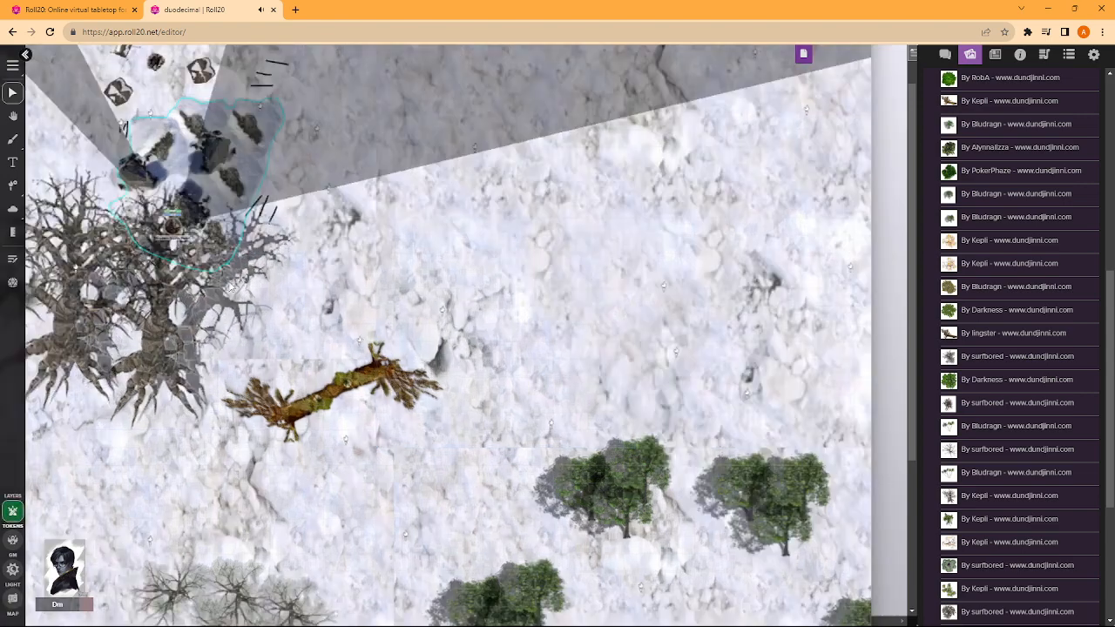
- Check the character token's line of sight beneath the gnarled trees and inspect the surrounding rocks, camp and groves
scroll(521, 139, up, 5)
drag(520, 139, 563, 23)
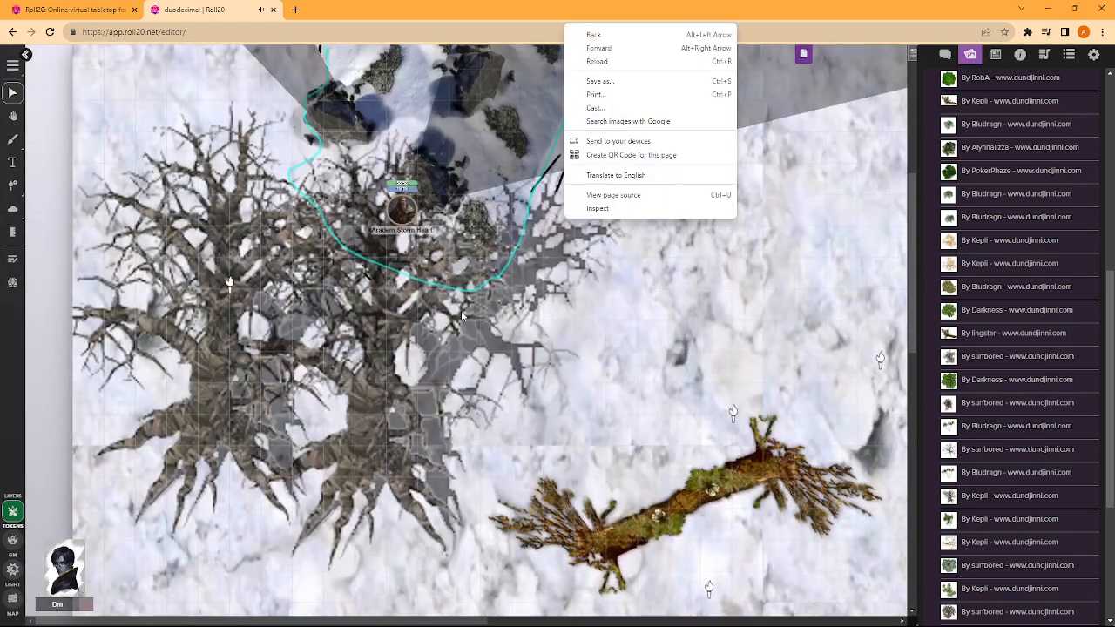
click(369, 390)
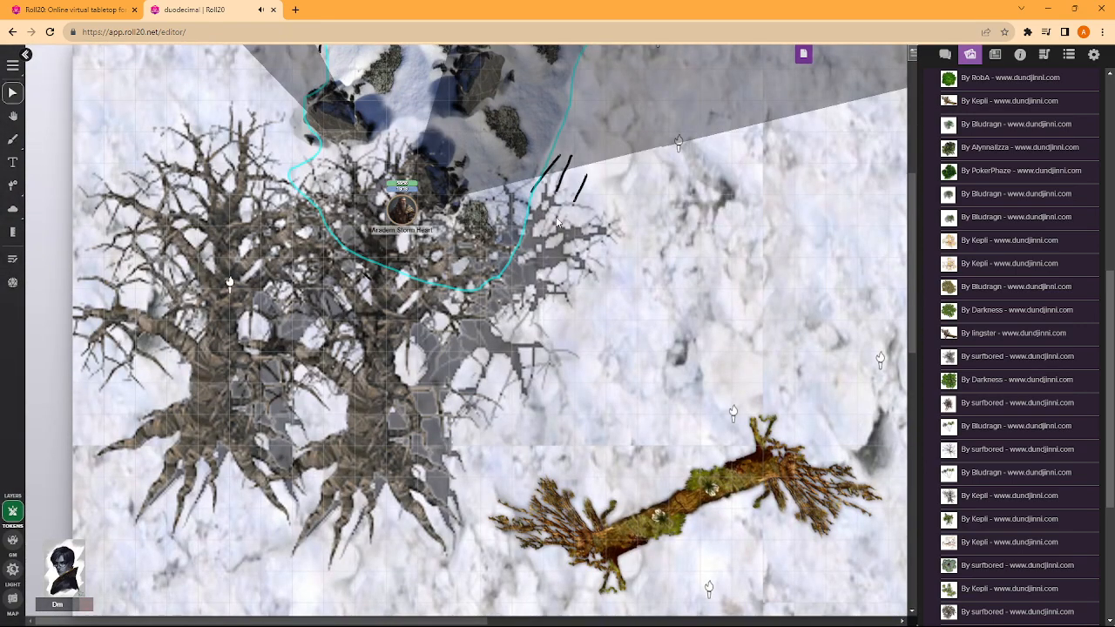
click(403, 209)
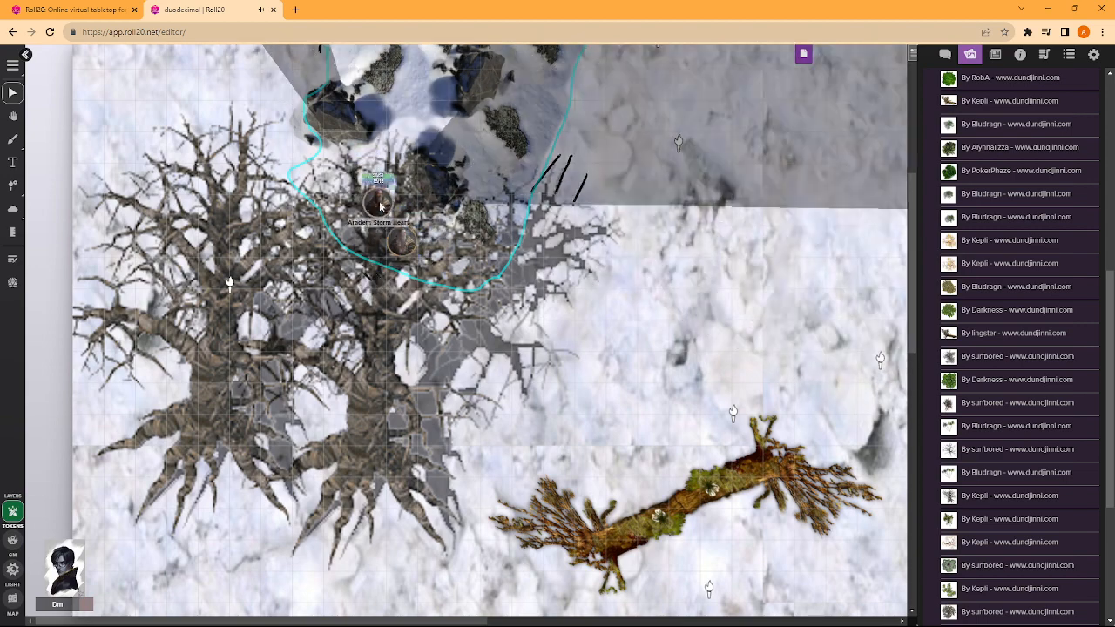
click(354, 385)
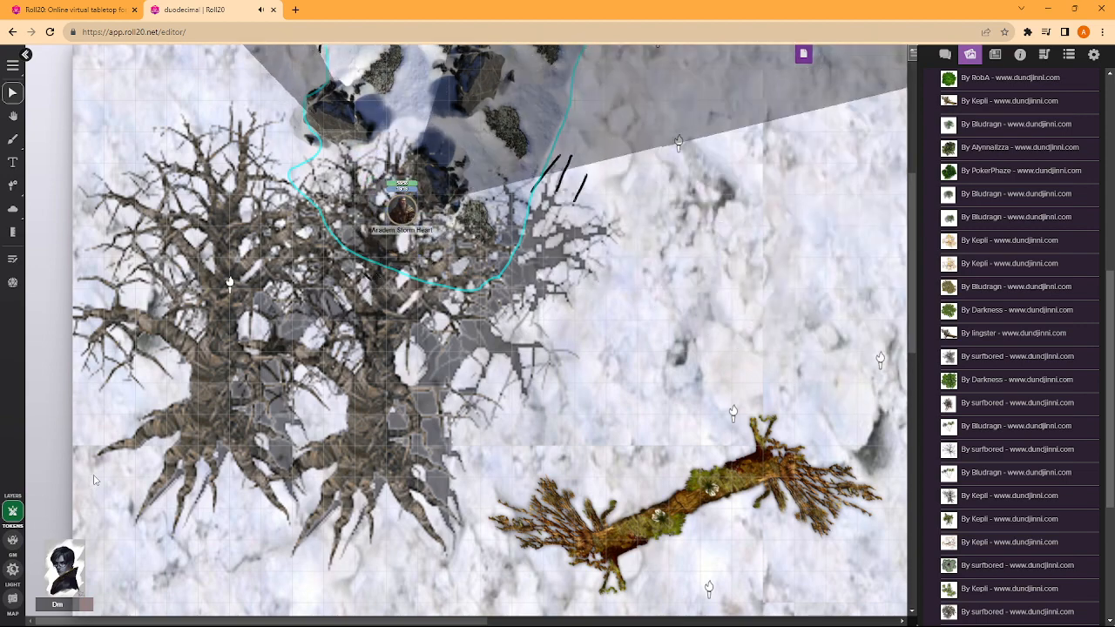
scroll(560, 357, down, 6)
scroll(531, 347, down, 4)
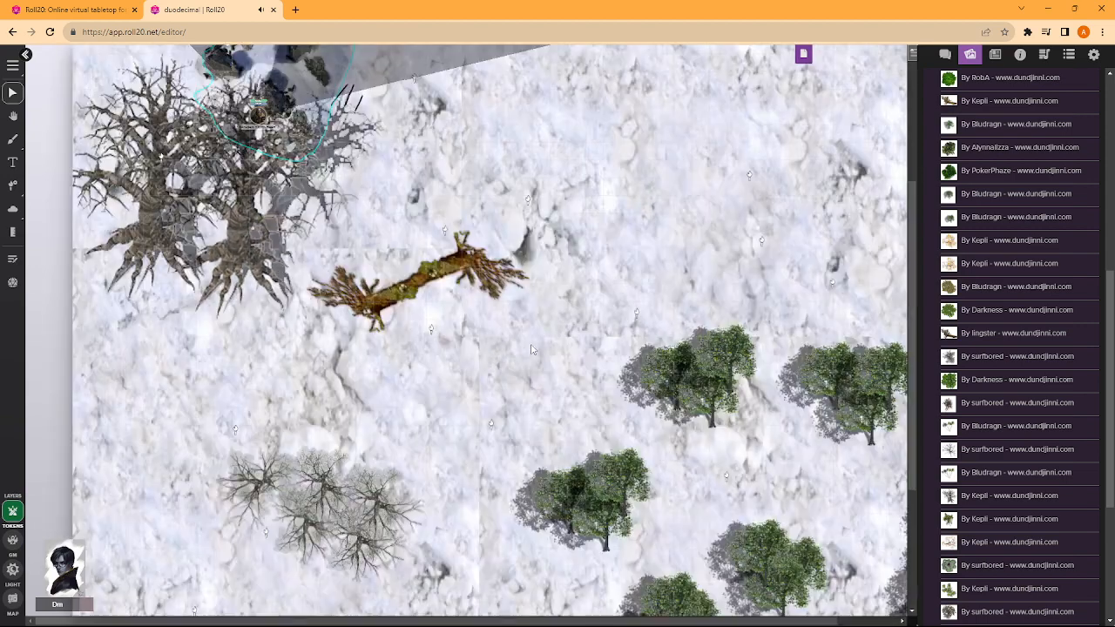
scroll(489, 323, up, 7)
scroll(488, 329, down, 1)
scroll(489, 328, up, 5)
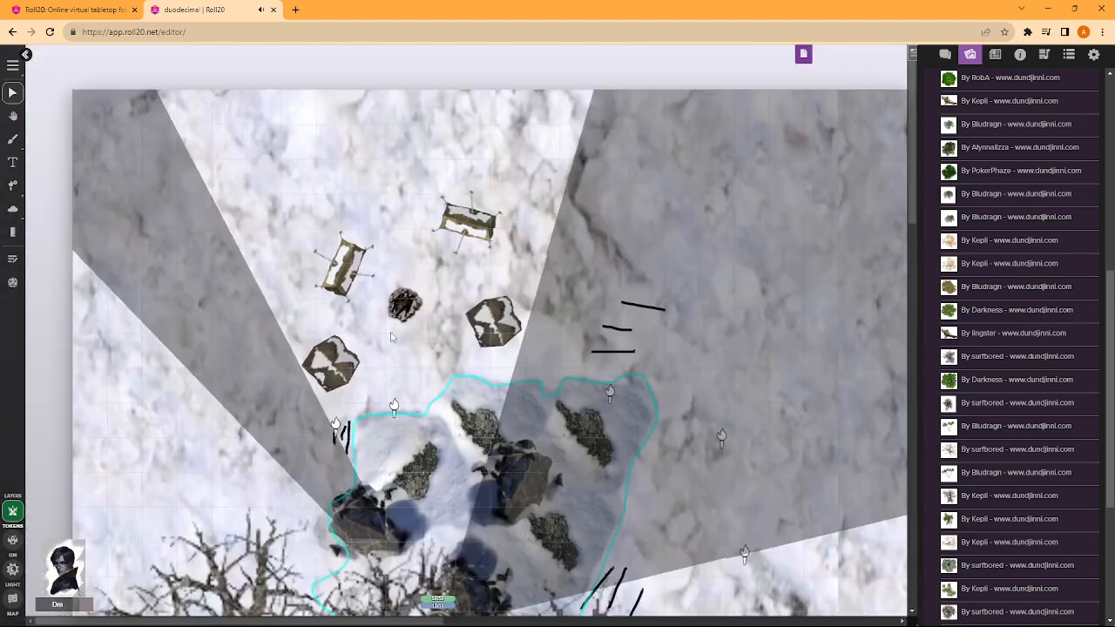
scroll(513, 353, down, 3)
scroll(514, 353, down, 1)
- On the map layer, move the two gnarled trees eastward off the character token, toward the rock cluster's southern edge
click(12, 568)
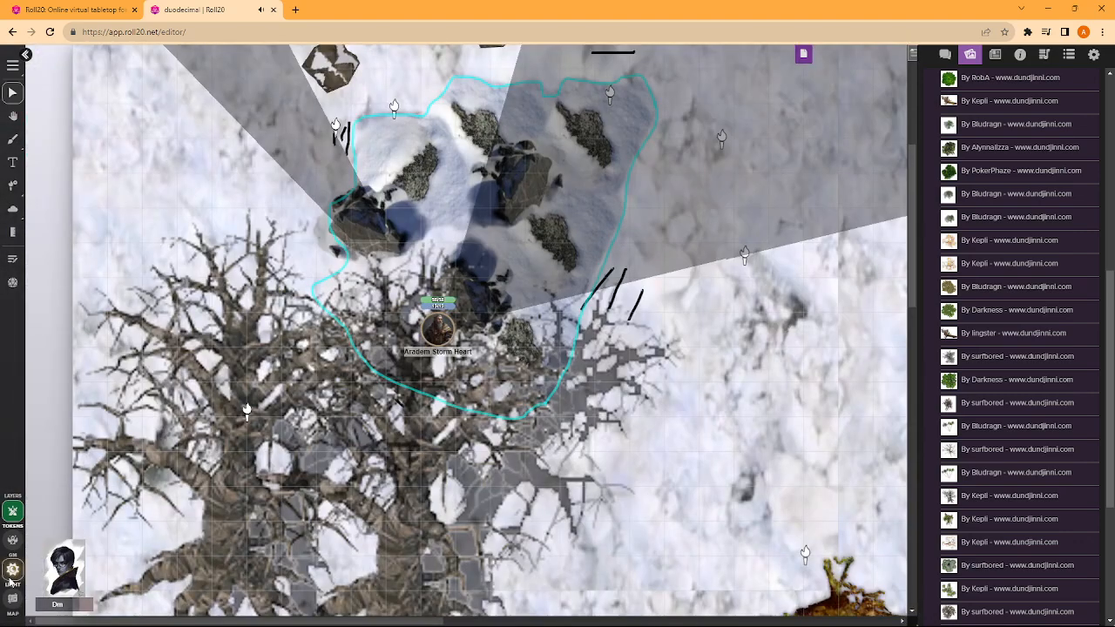
scroll(374, 394, down, 1)
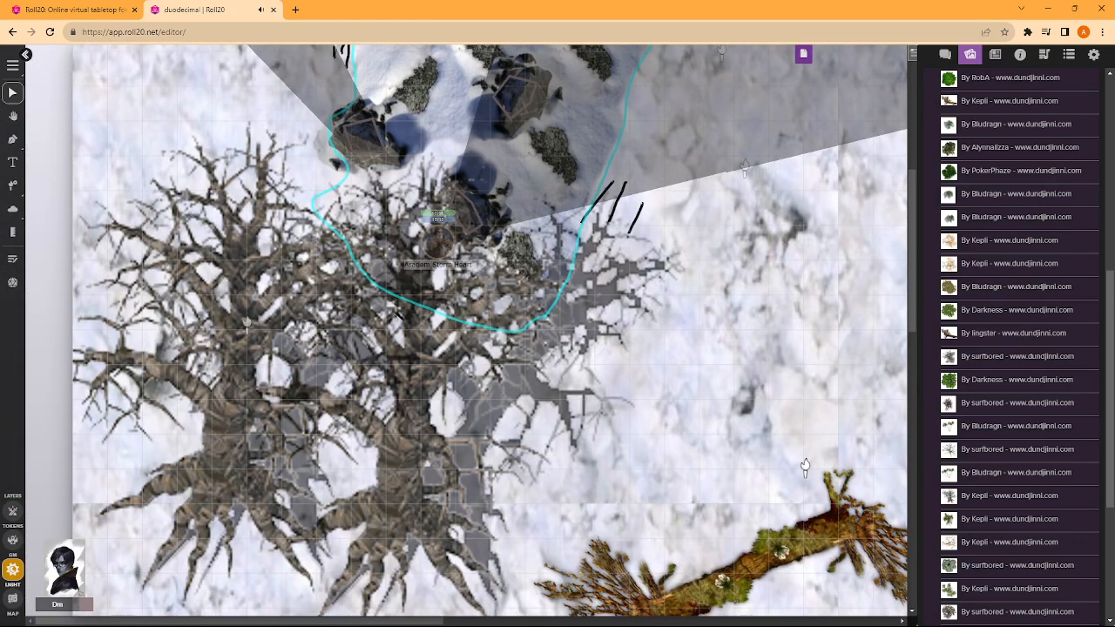
click(13, 598)
click(498, 424)
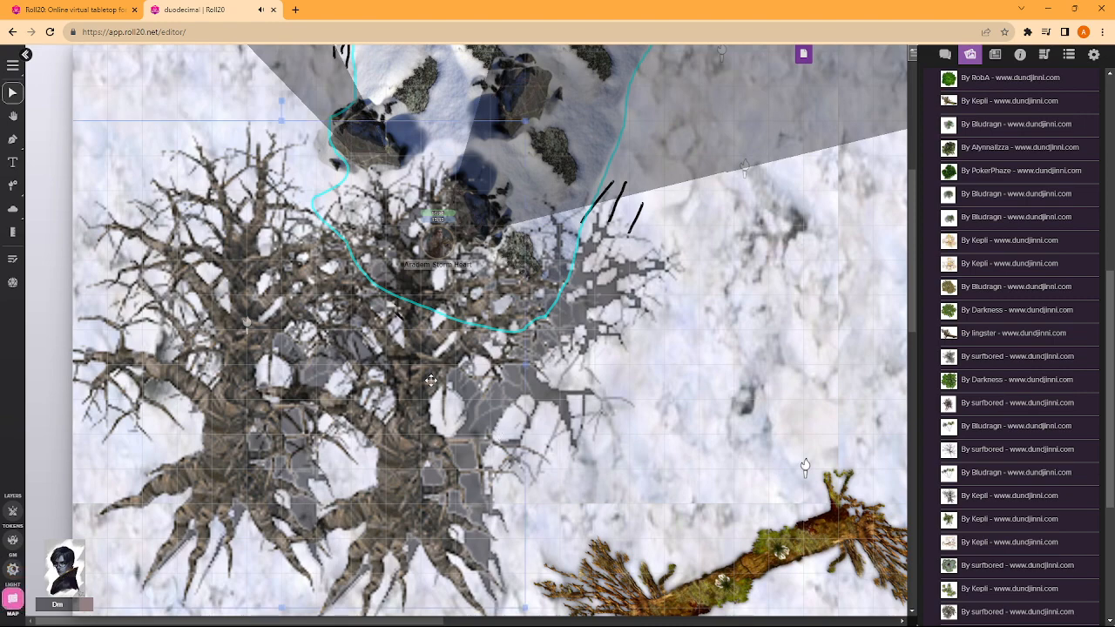
drag(430, 380, 598, 217)
drag(701, 158, 549, 370)
drag(391, 470, 460, 435)
- Duplicate the gnarled tree and line three of them up in a row south of the rocks
key(ctrl+v)
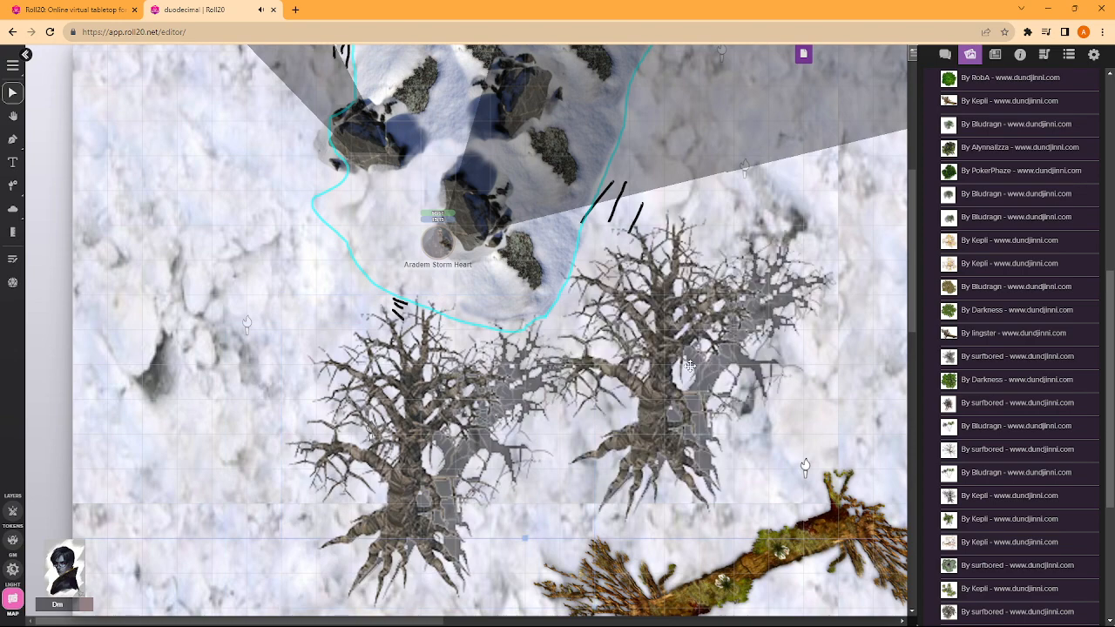
drag(685, 370, 547, 453)
key(ctrl+v)
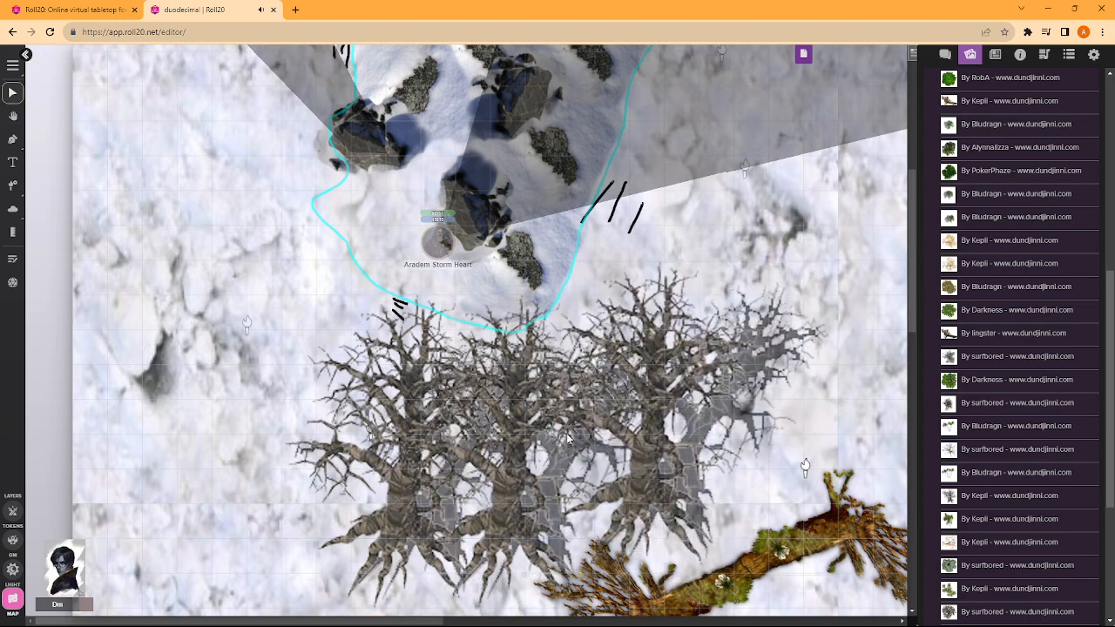
drag(726, 406, 377, 439)
- Pull the gnarled trees together into a tight overlapping clump against the southern edge of the rock cluster
scroll(822, 484, down, 3)
scroll(704, 399, up, 4)
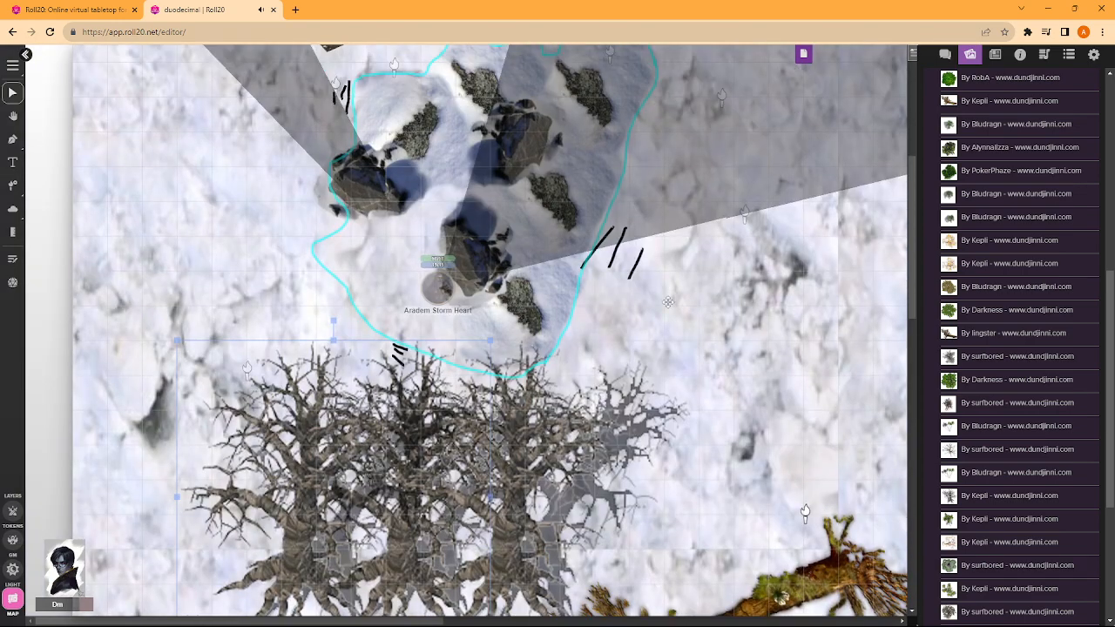
scroll(435, 378, down, 2)
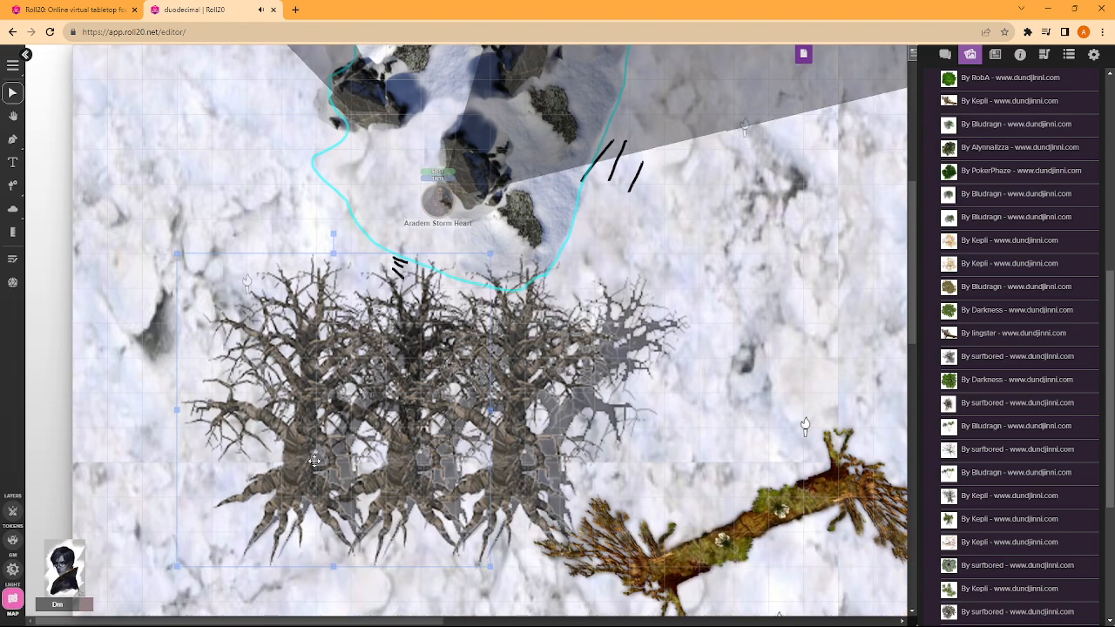
drag(315, 460, 384, 388)
drag(524, 500, 494, 454)
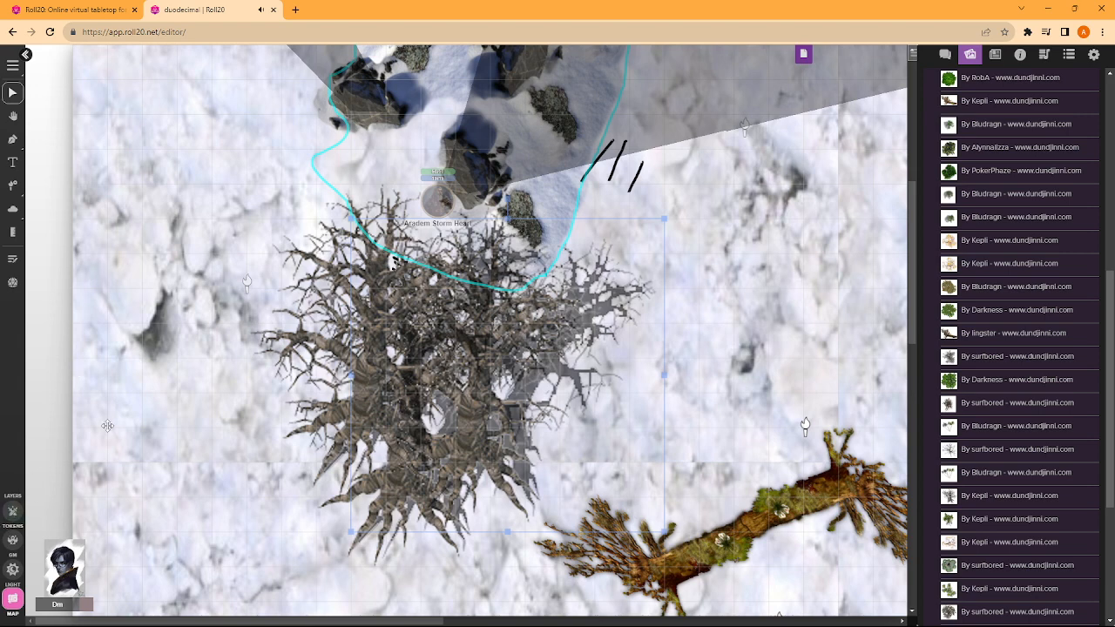
- On the token layer, move the character token south into the tree clump and back north among the rocks to test its sight
click(8, 512)
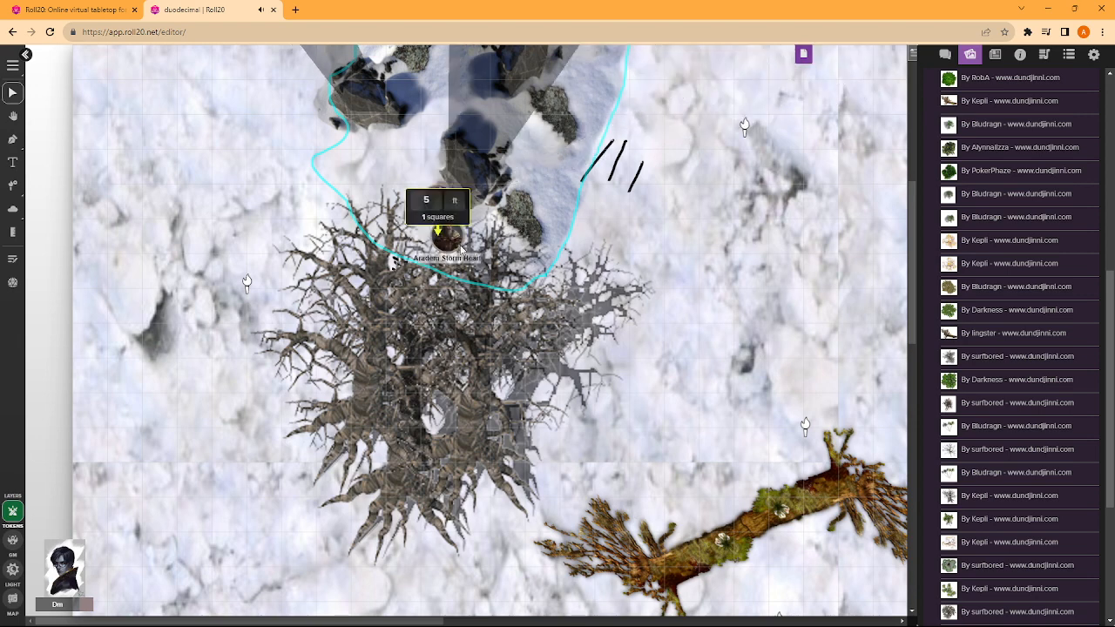
drag(447, 194, 446, 416)
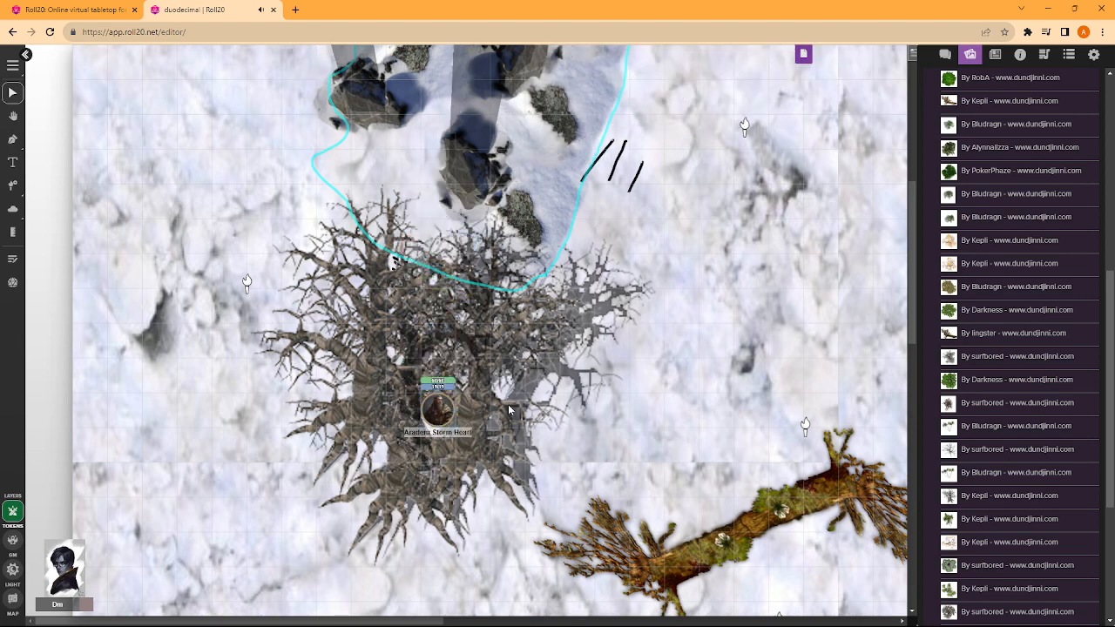
drag(430, 403, 433, 122)
drag(441, 125, 441, 124)
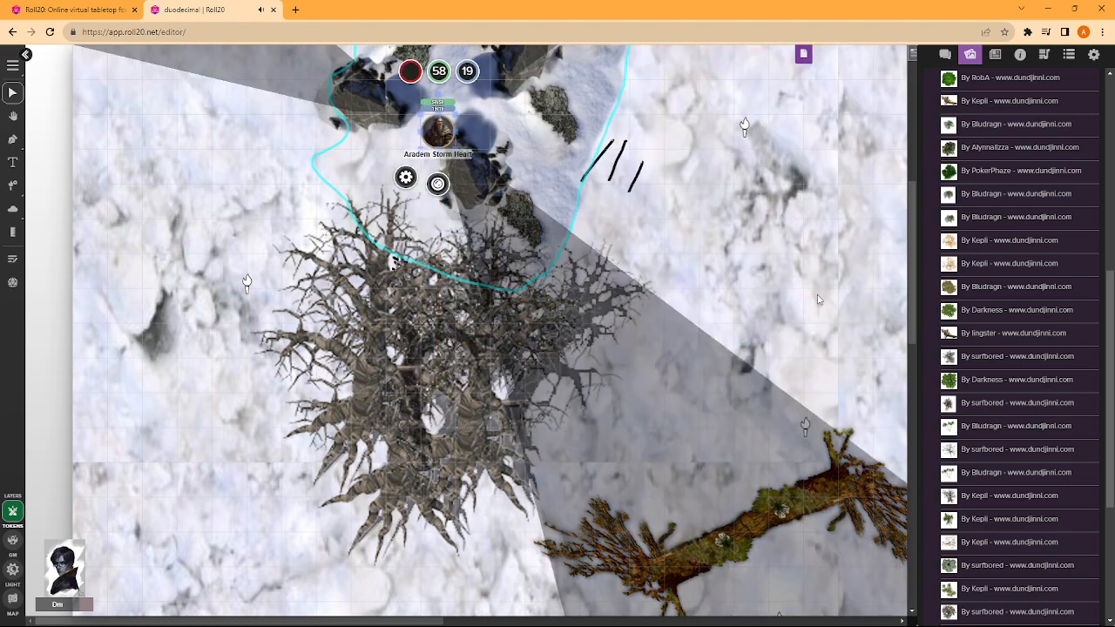
- Switch to the smaller untitled snow page and move its character token in between the rocks
scroll(576, 276, up, 3)
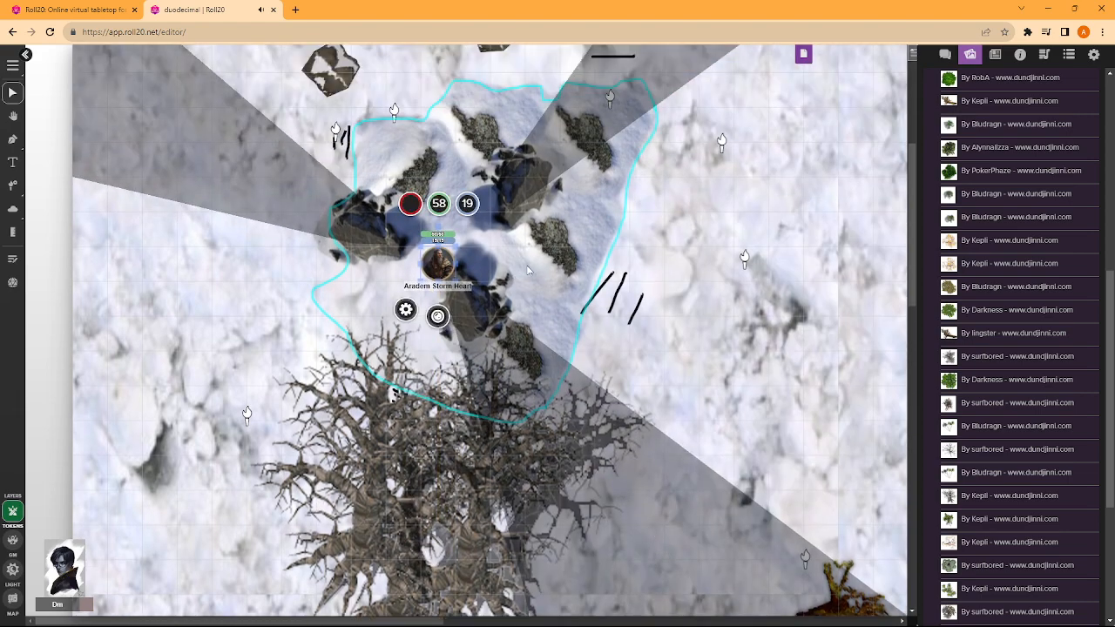
scroll(628, 233, down, 6)
scroll(448, 284, down, 4)
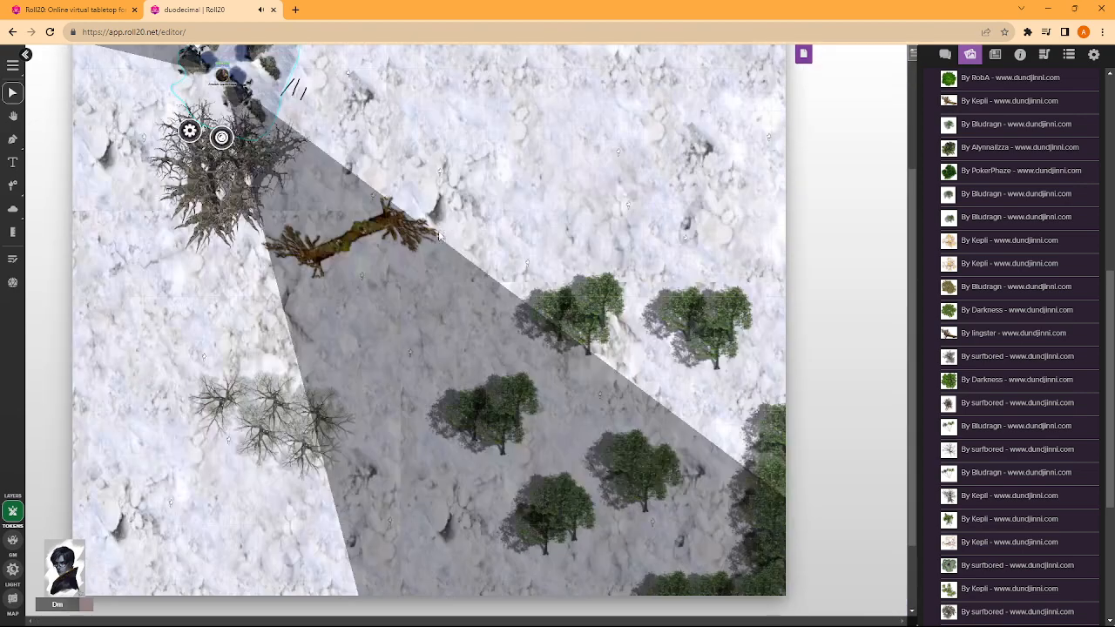
scroll(448, 285, up, 2)
scroll(448, 285, up, 3)
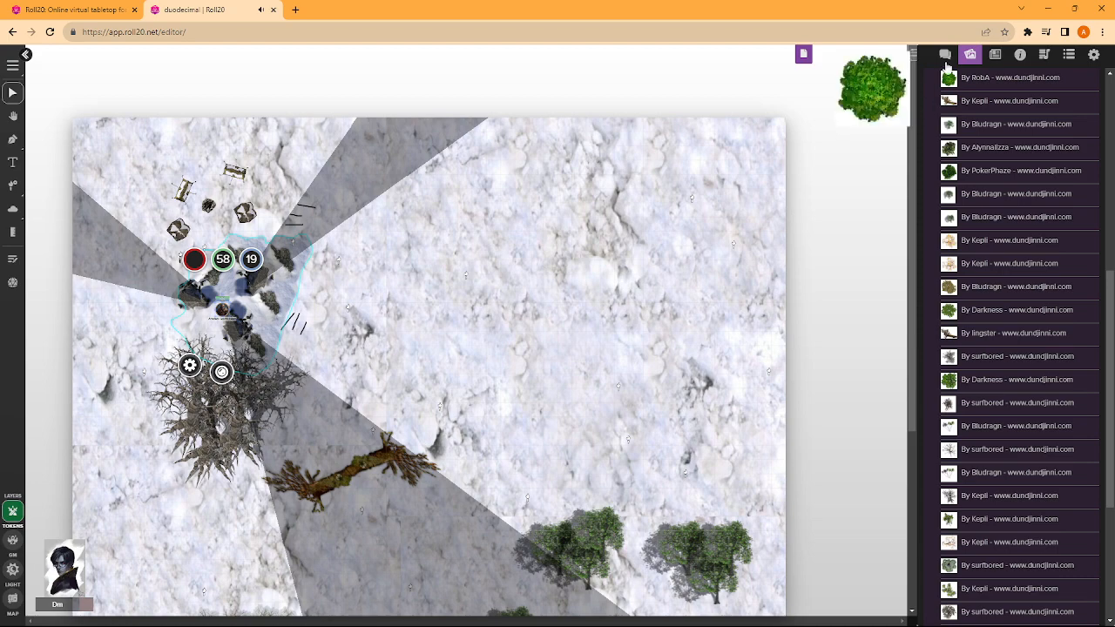
click(803, 54)
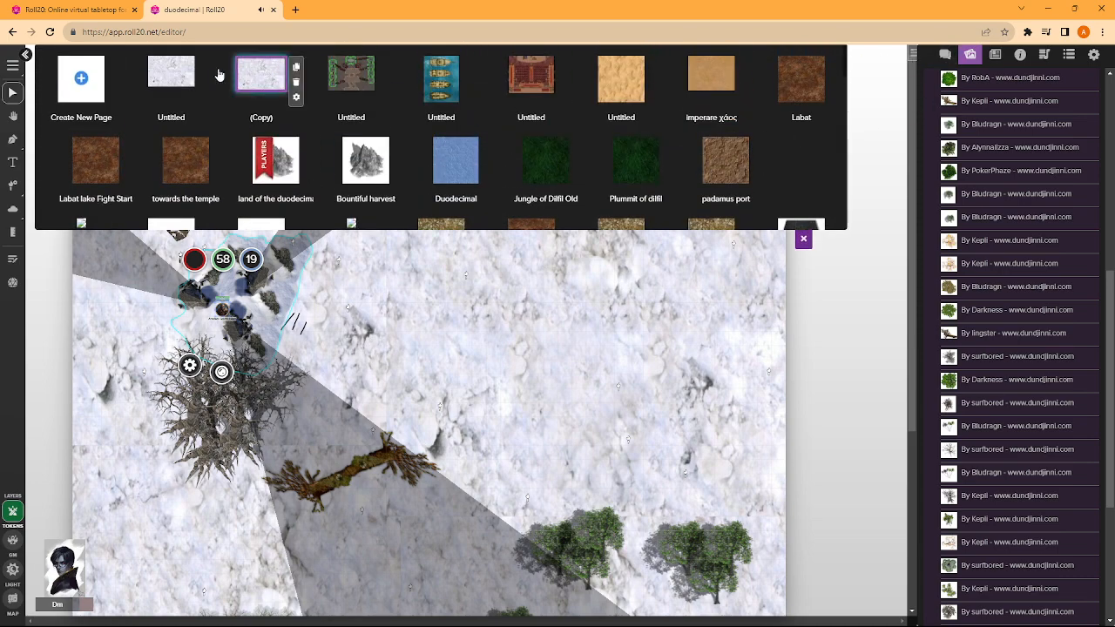
click(174, 78)
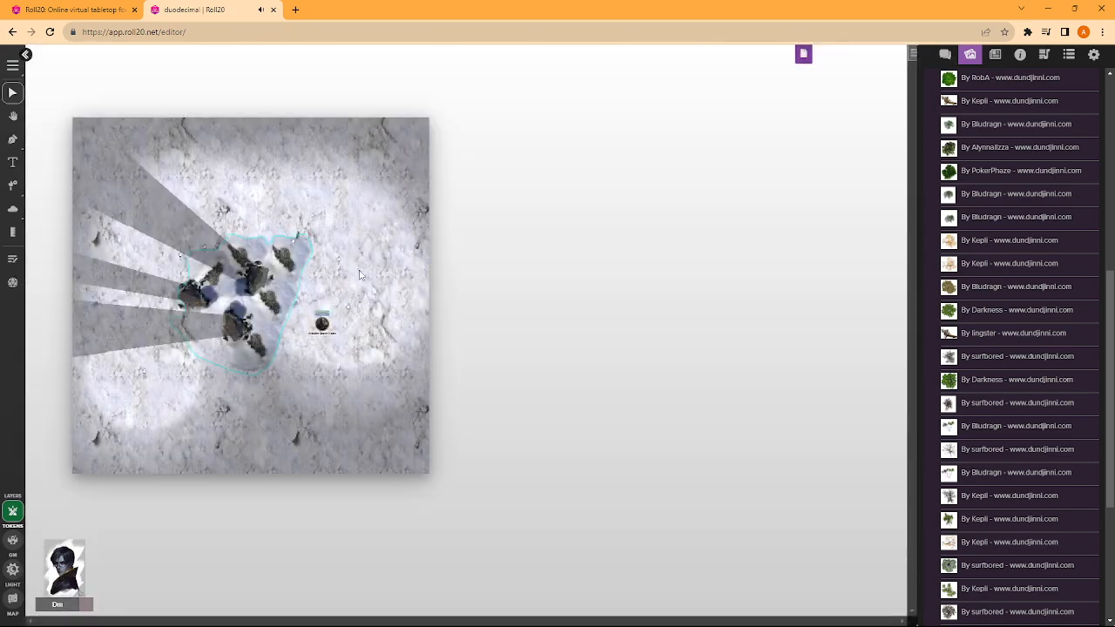
scroll(370, 292, up, 2)
drag(436, 225, 310, 182)
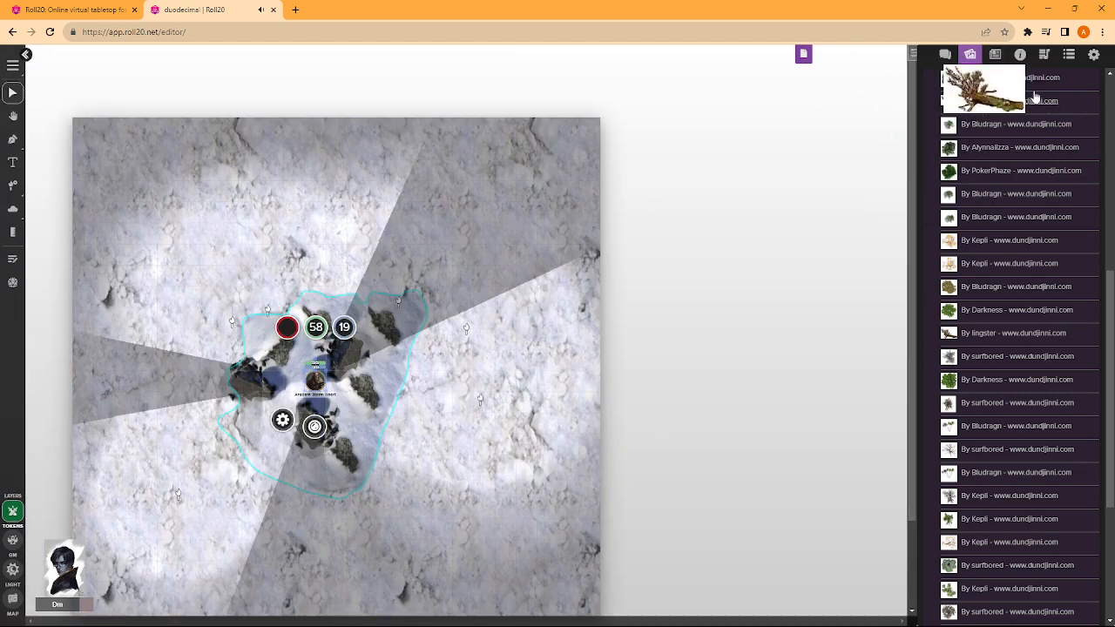
click(994, 54)
click(1017, 55)
click(994, 54)
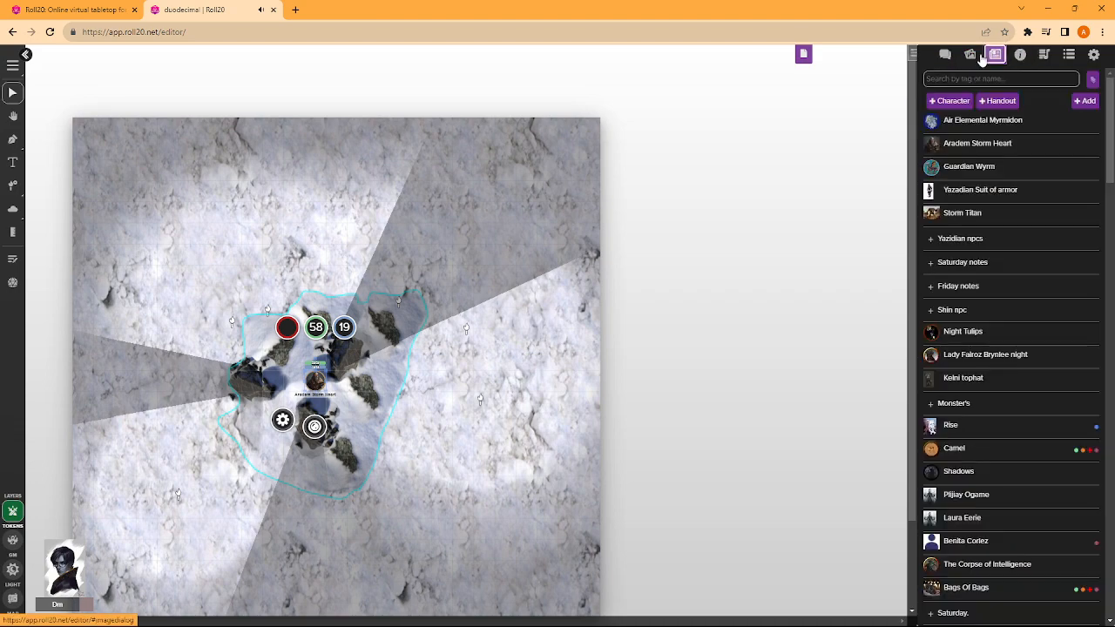
click(970, 54)
scroll(975, 104, up, 5)
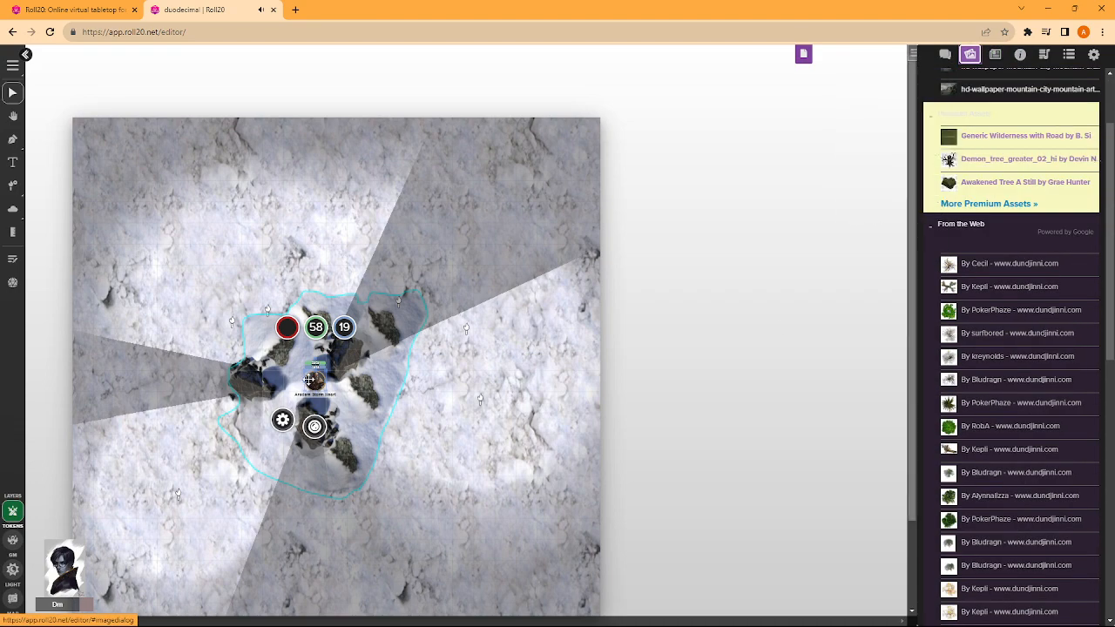
- Move the character token to the snow south of the rocks and save Daylight Mode as on in this page's dynamic lighting settings
drag(309, 380, 377, 393)
scroll(479, 370, down, 3)
click(803, 54)
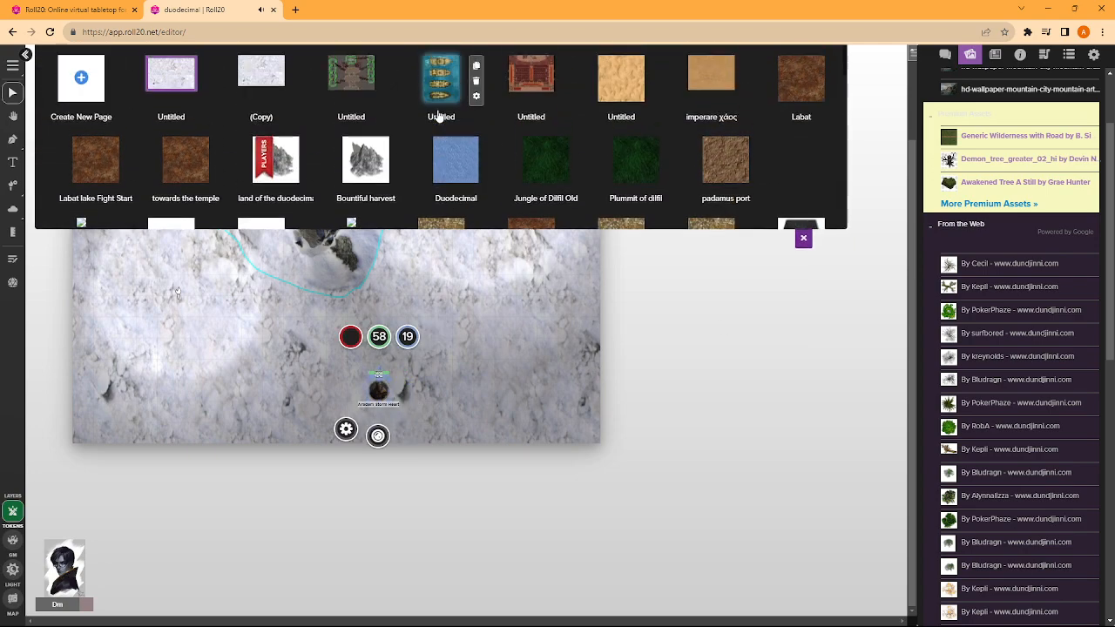
click(204, 105)
click(548, 106)
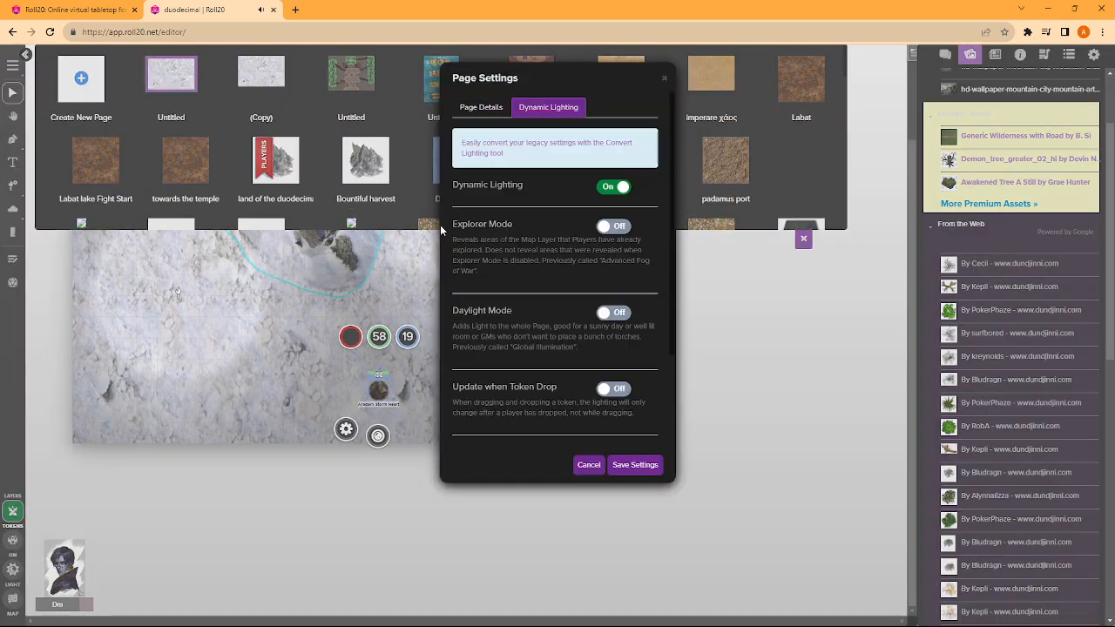
click(615, 314)
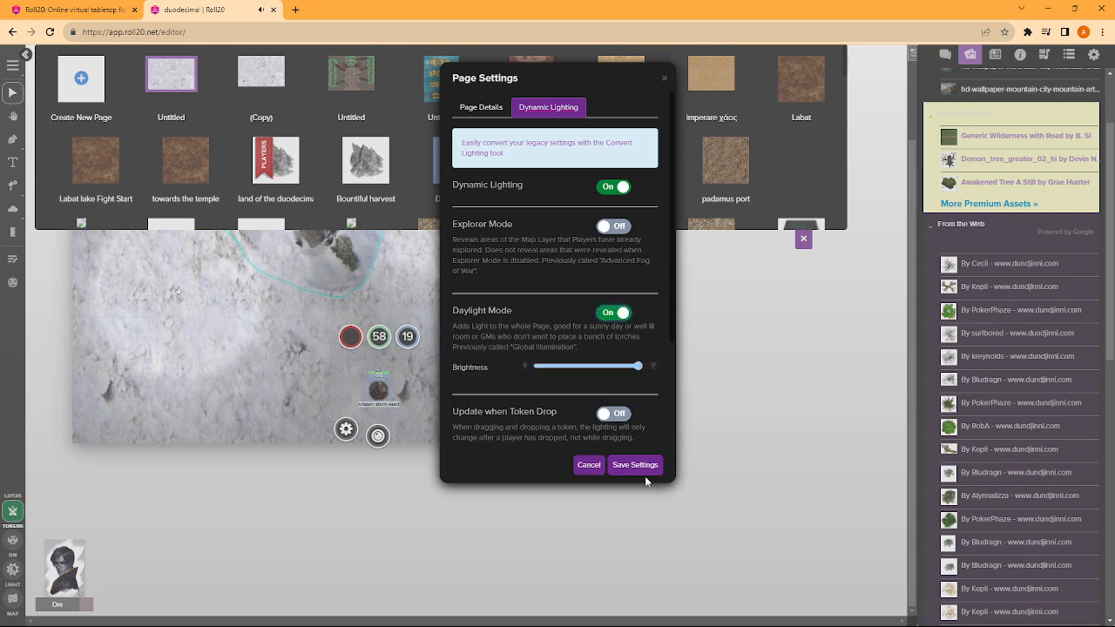
click(645, 465)
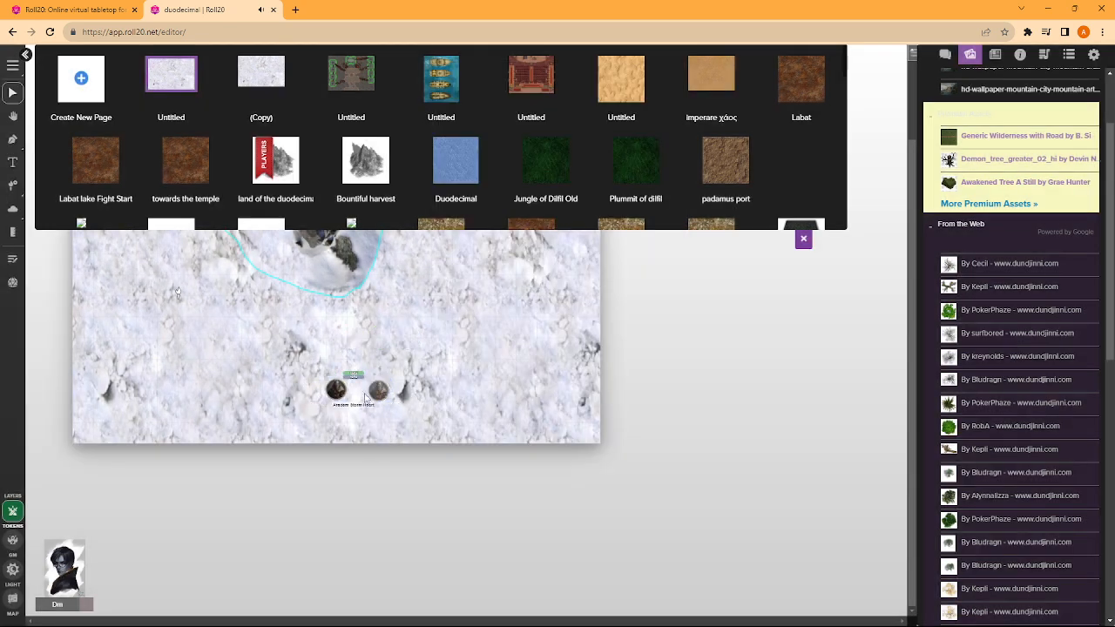
- Shift the character token slightly southwest on the snow below the rocks and close the page list
click(335, 390)
mouse_move(335, 390)
mouse_down()
mouse_move(462, 409)
mouse_move(336, 411)
mouse_up()
click(803, 238)
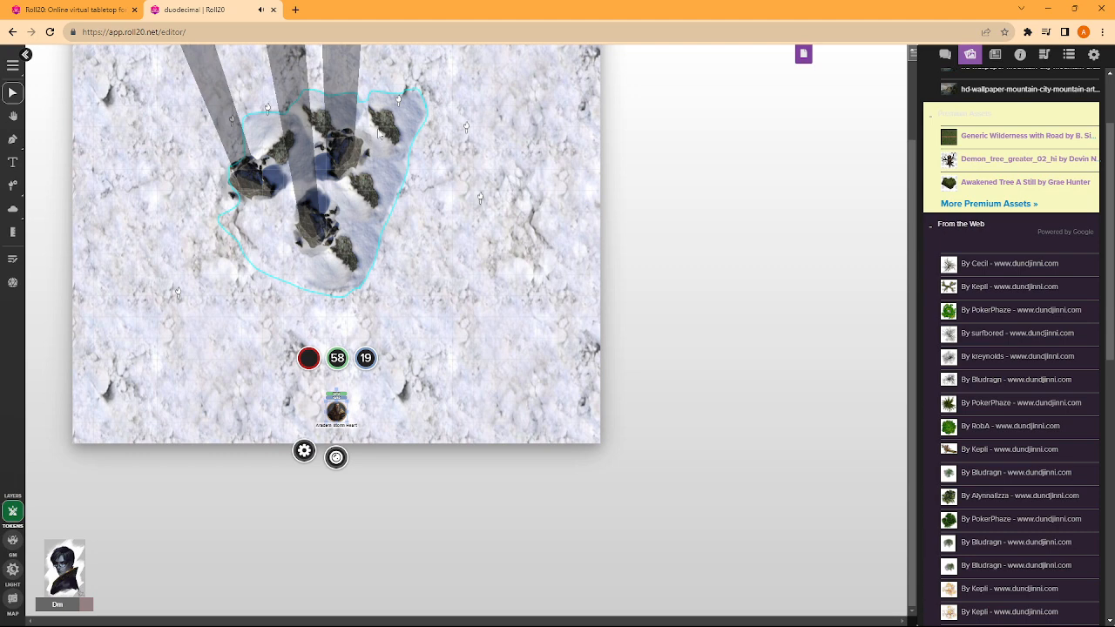
- On the lighting layer, draw a closed One Way barrier polygon around the rock cluster just inside its snowy outline
click(13, 141)
click(12, 569)
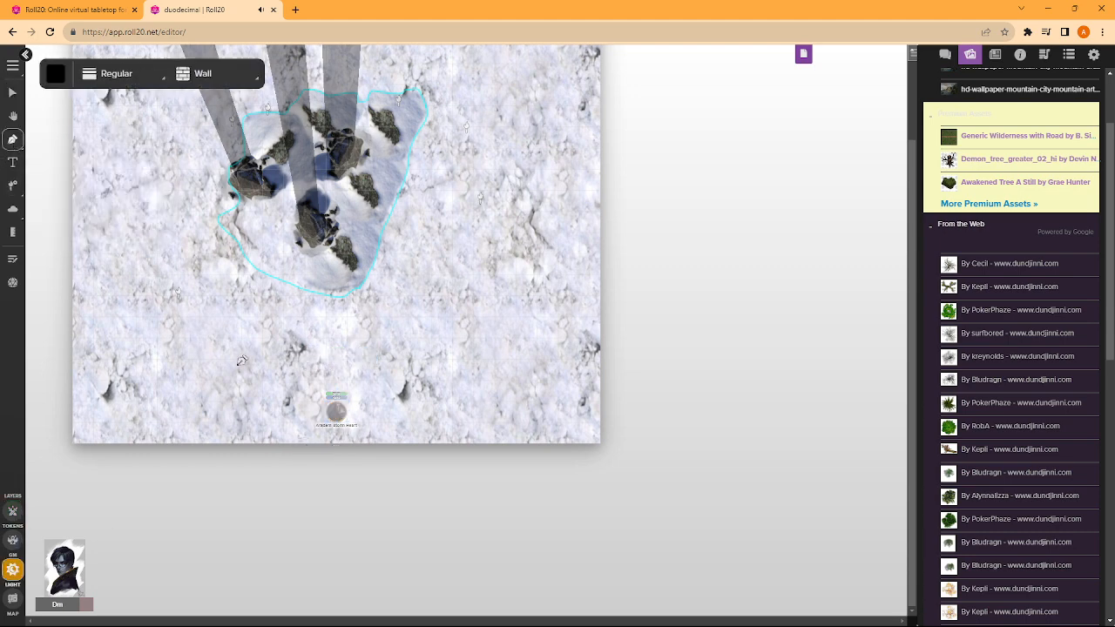
click(199, 76)
click(209, 115)
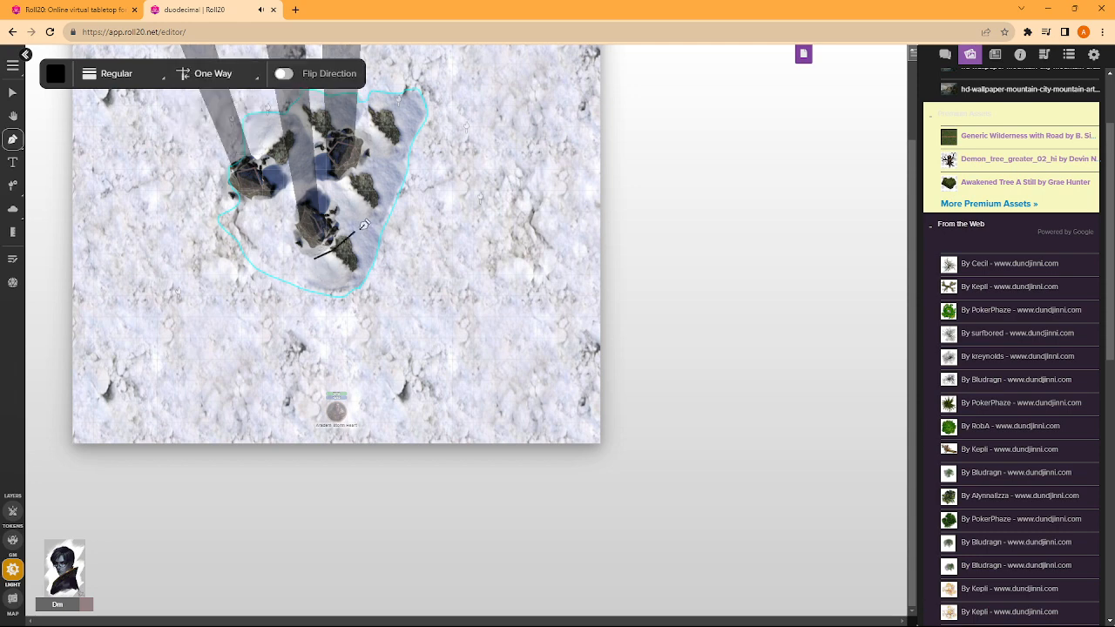
click(361, 207)
click(371, 187)
click(390, 164)
click(405, 139)
click(398, 113)
click(352, 108)
click(312, 115)
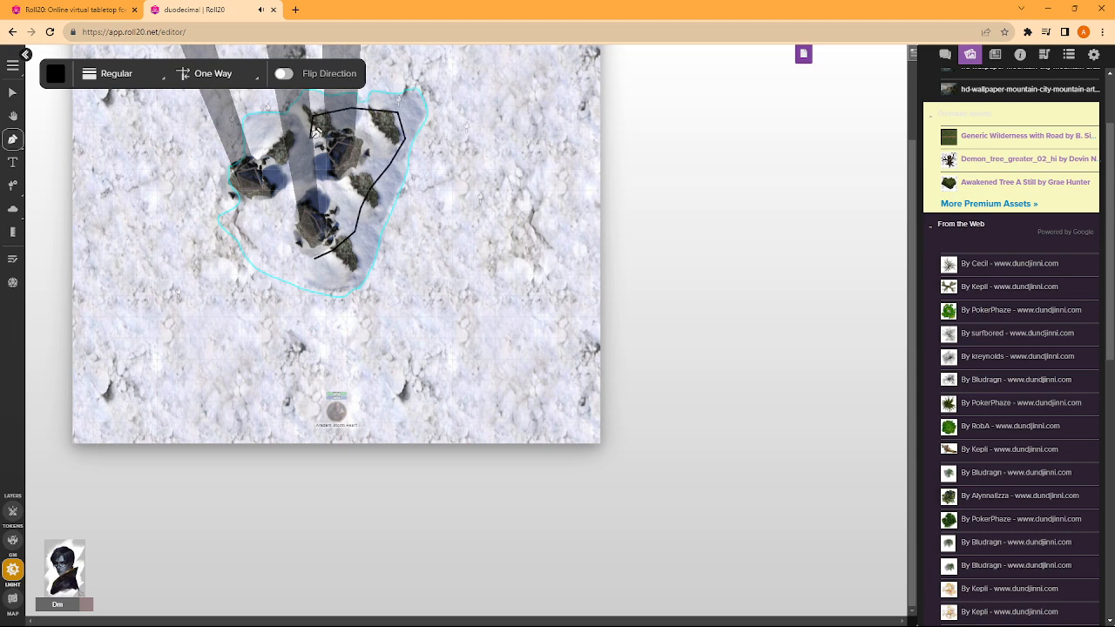
click(260, 162)
click(252, 193)
click(259, 240)
click(287, 261)
click(319, 256)
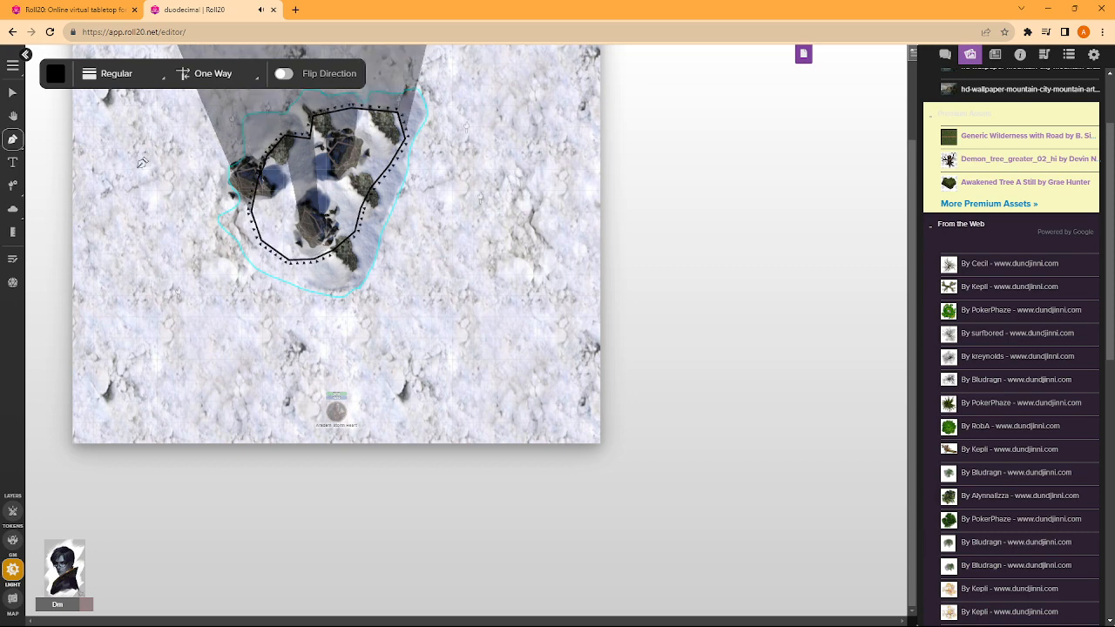
click(13, 92)
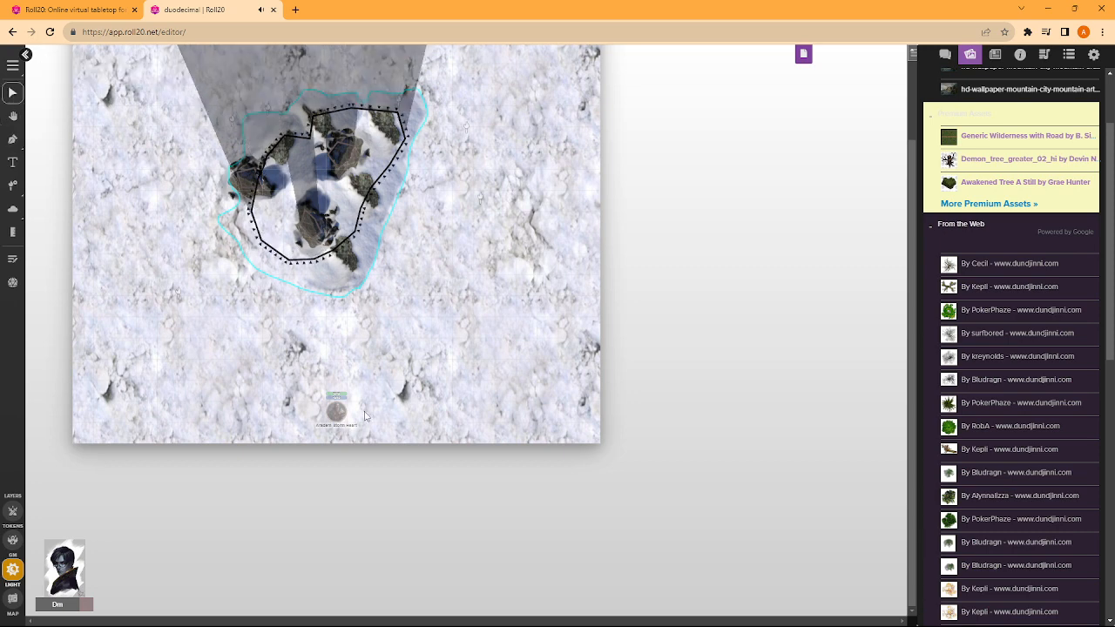
- Move the character token from the southern snow in between the rocks and check its view against the barrier on the lighting layer
click(13, 510)
drag(336, 410, 302, 194)
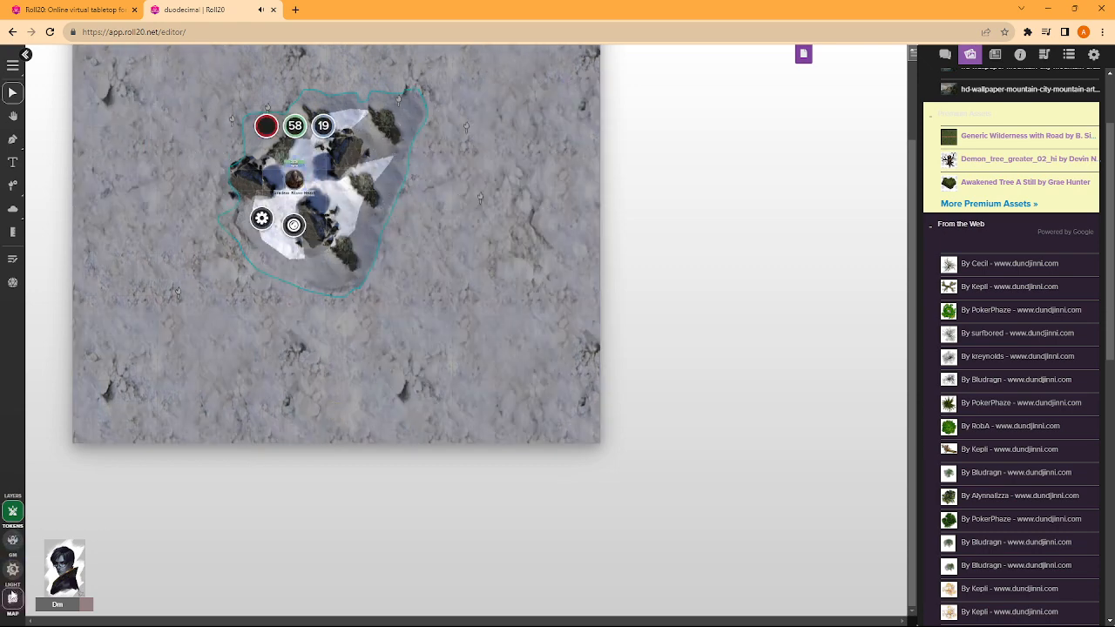
click(14, 569)
scroll(354, 233, up, 4)
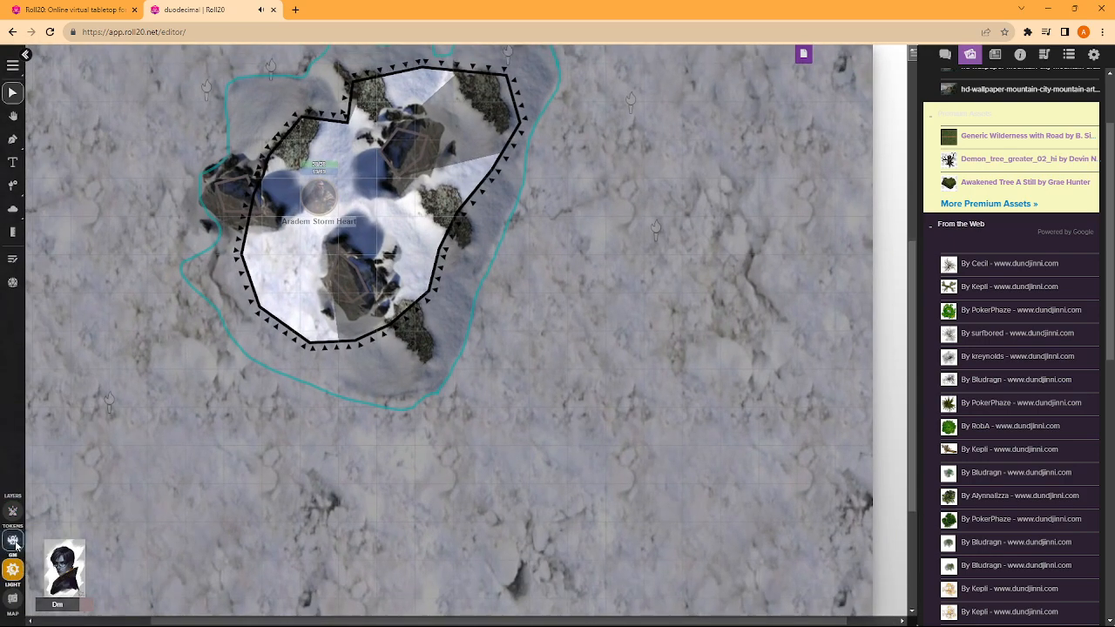
click(13, 540)
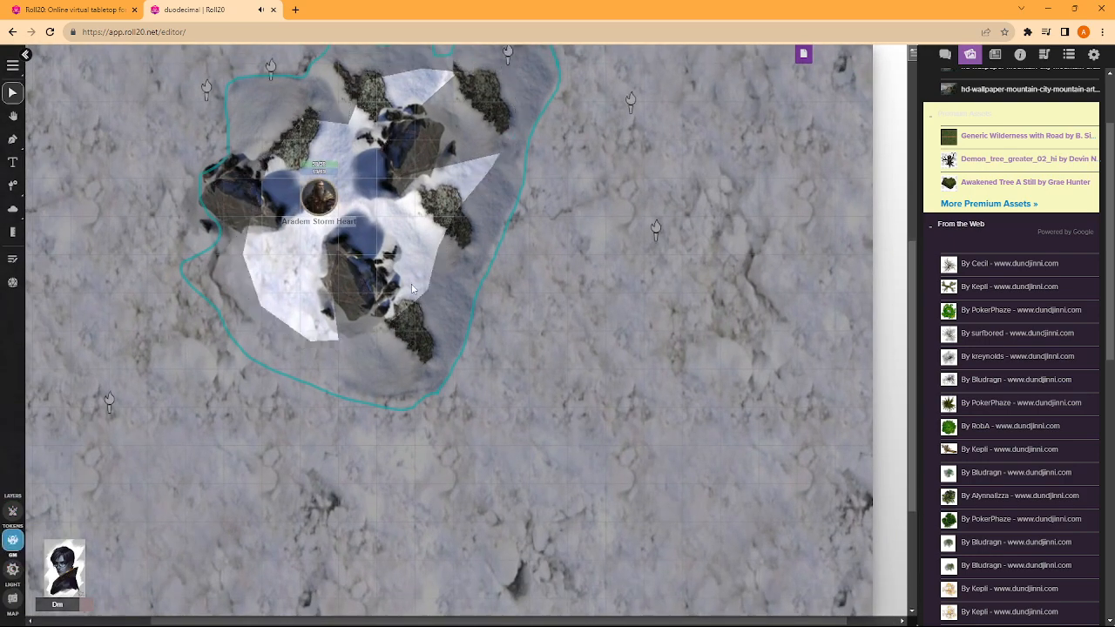
- Flip the direction of the One Way barrier polygon around the rocks on the lighting layer
click(13, 569)
click(427, 301)
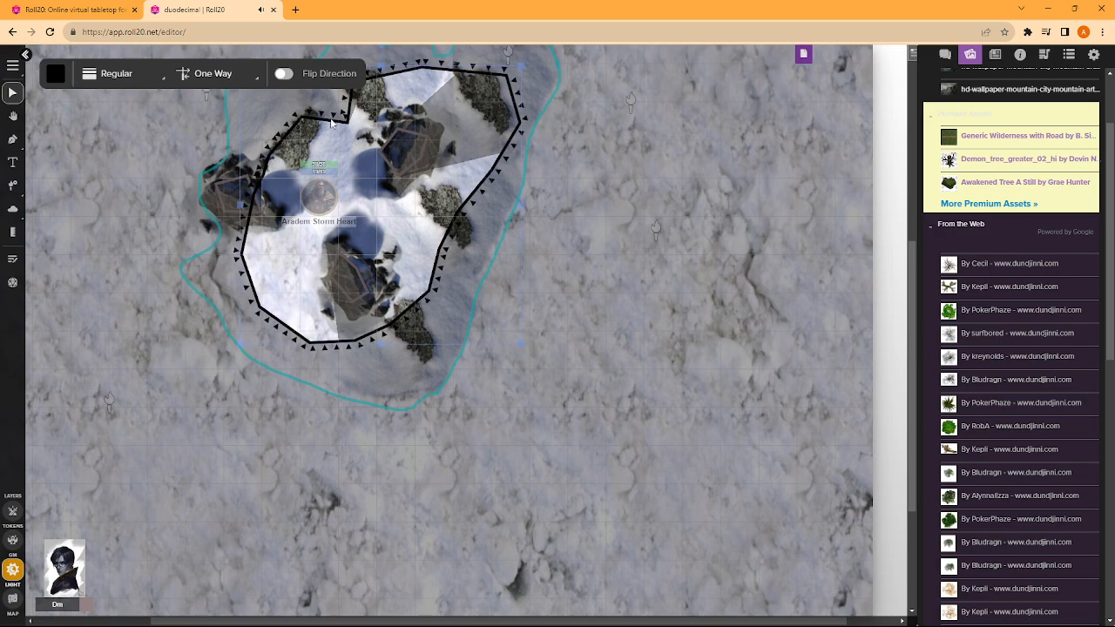
click(288, 74)
click(387, 277)
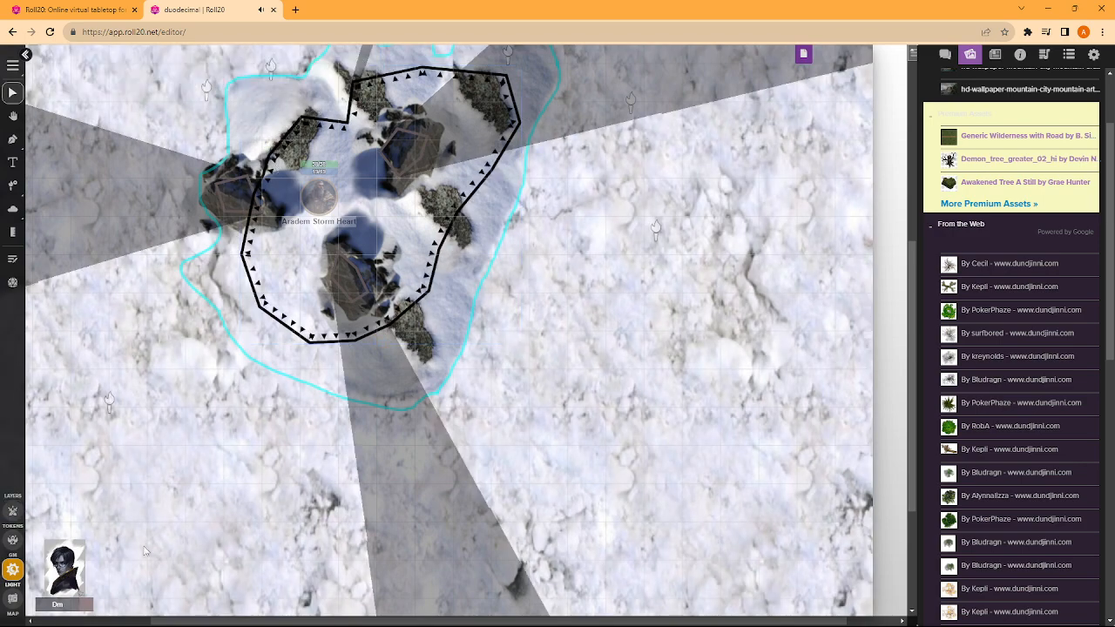
- On the token layer, test the flipped barrier by moving the character token to the snow east, then northeast of the rocks
click(13, 512)
scroll(296, 276, down, 3)
scroll(277, 338, up, 2)
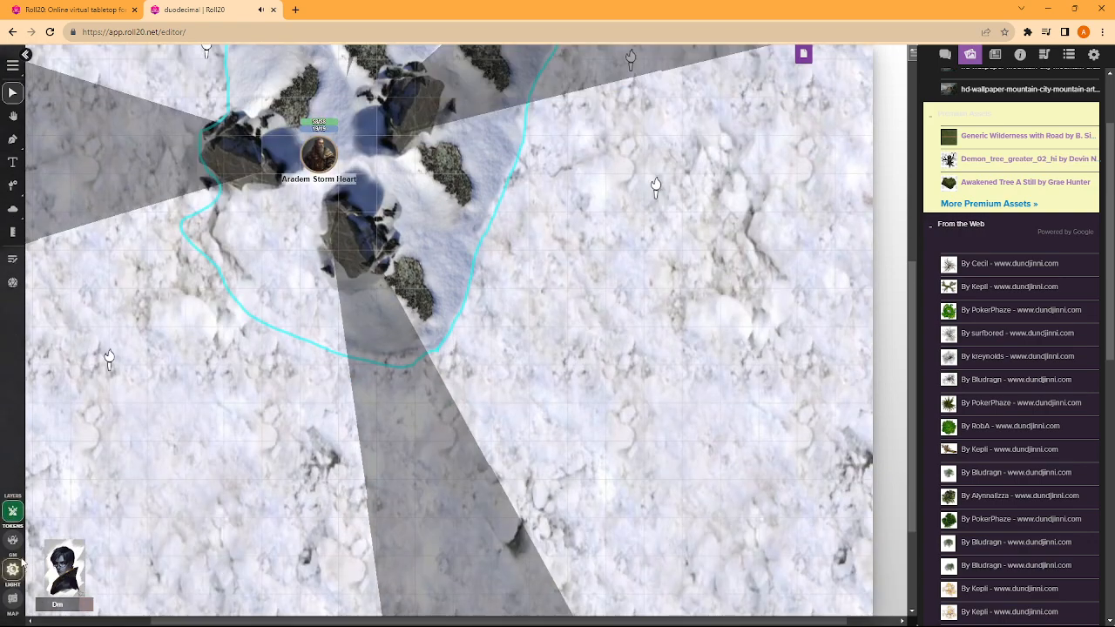
drag(319, 148, 679, 128)
scroll(682, 216, up, 2)
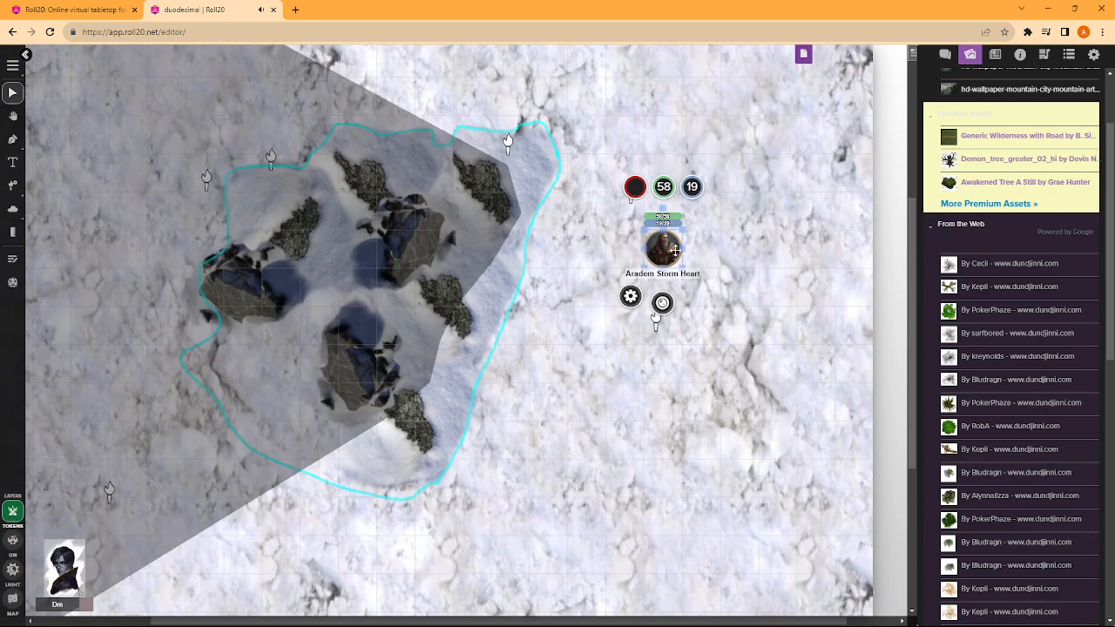
drag(675, 251, 588, 102)
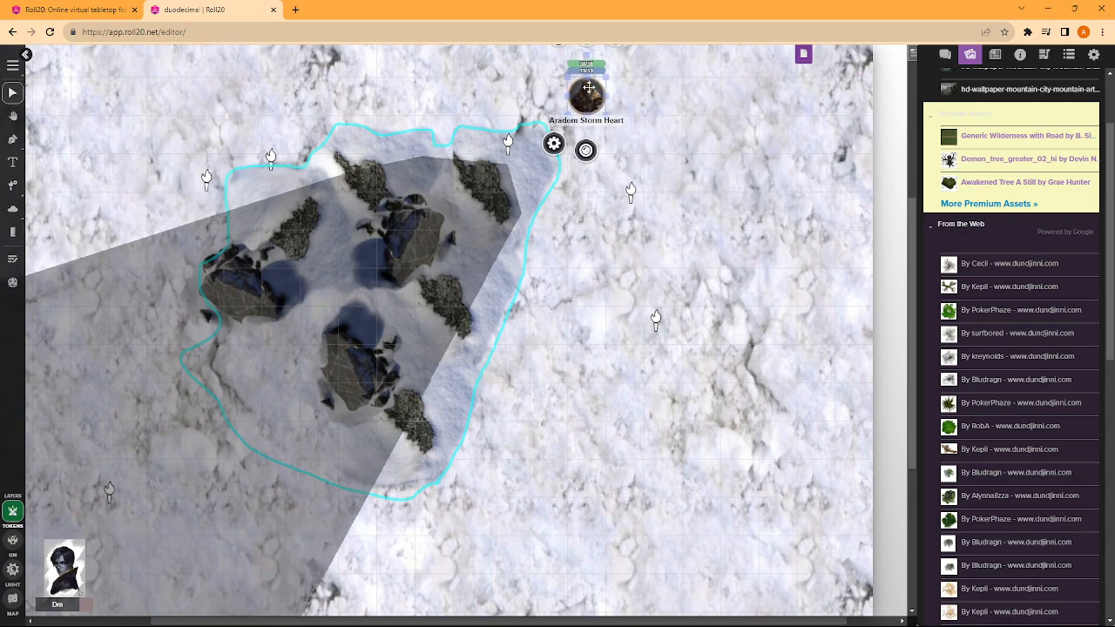
- Return the character token to the middle of the rocks and shift it one square southwest
drag(589, 87, 423, 279)
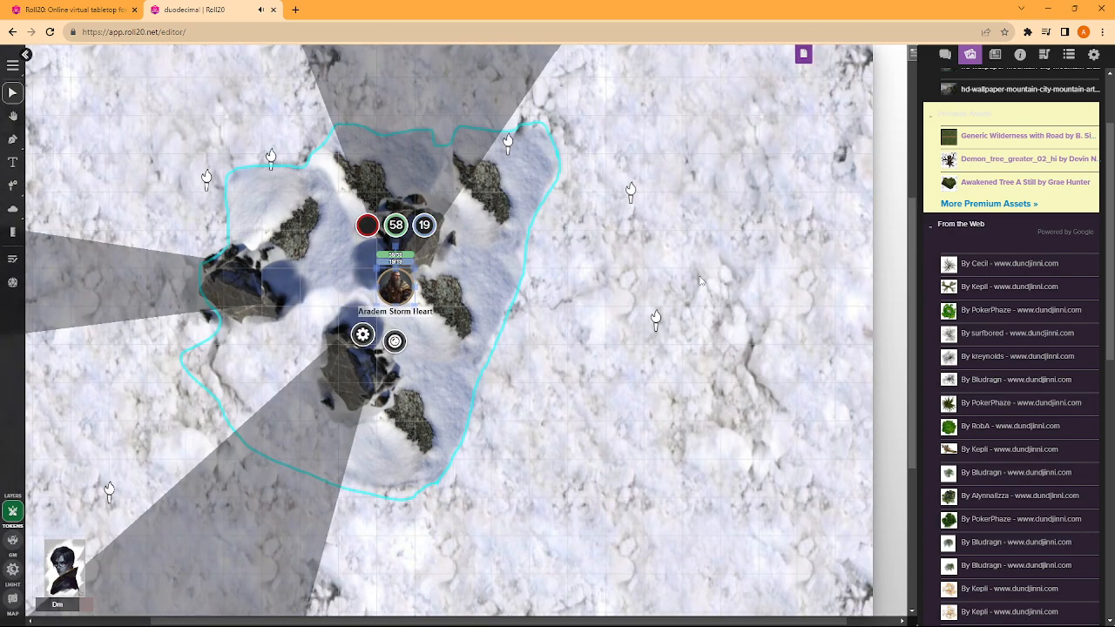
scroll(701, 280, down, 2)
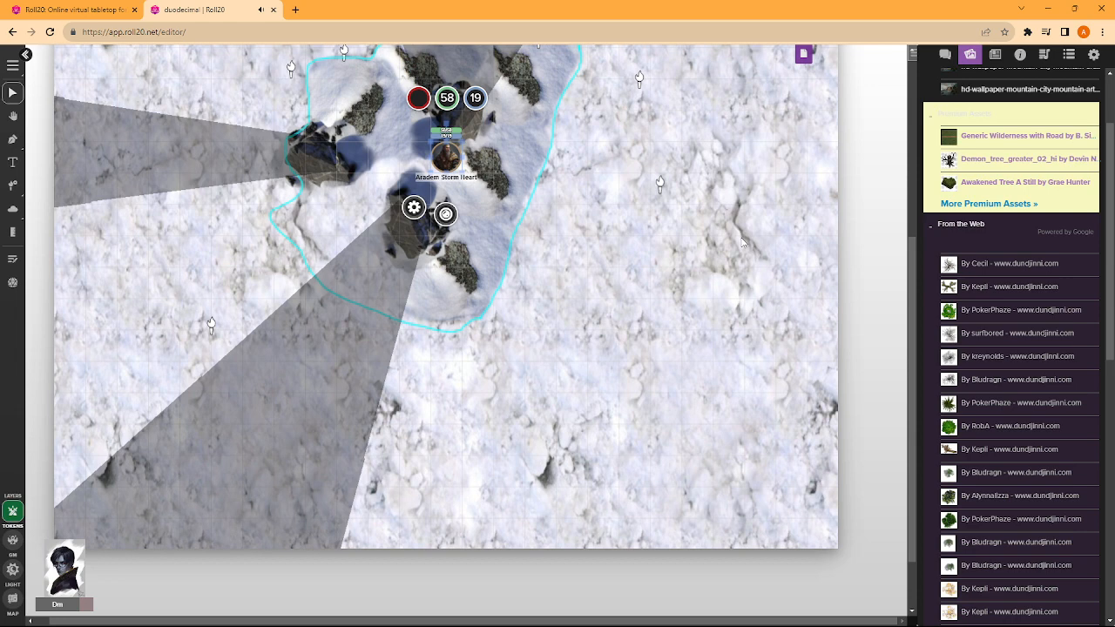
key(Left)
key(Down)
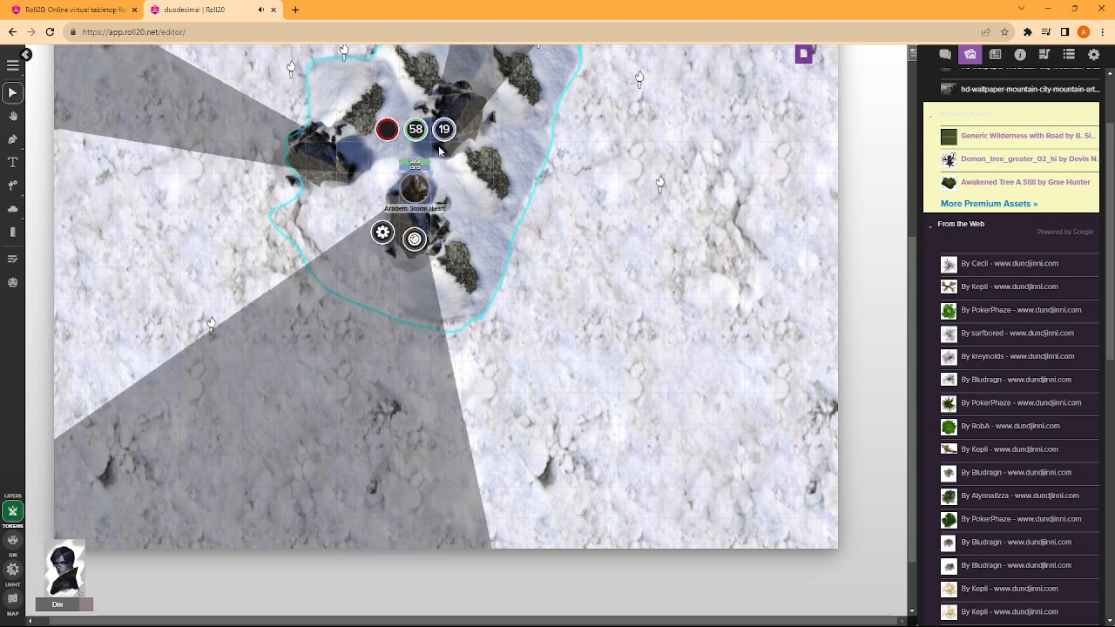
- Place a Yasdian Soldier and a Yasidan Officer token from the Yazidian npcs folder side by side on the snow east of the rocks
click(995, 54)
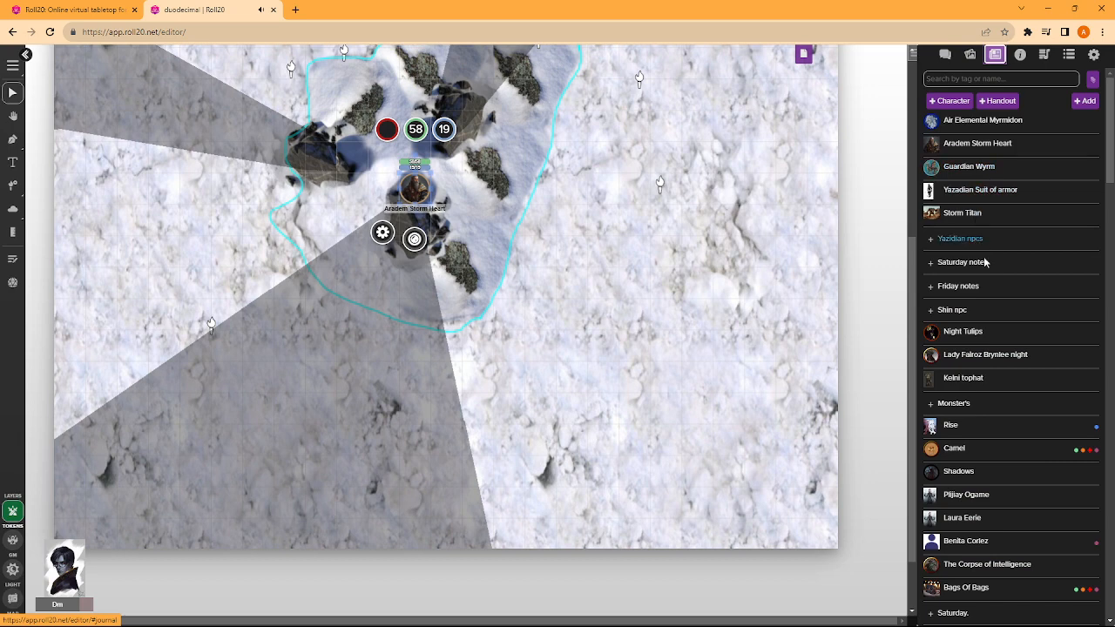
click(940, 239)
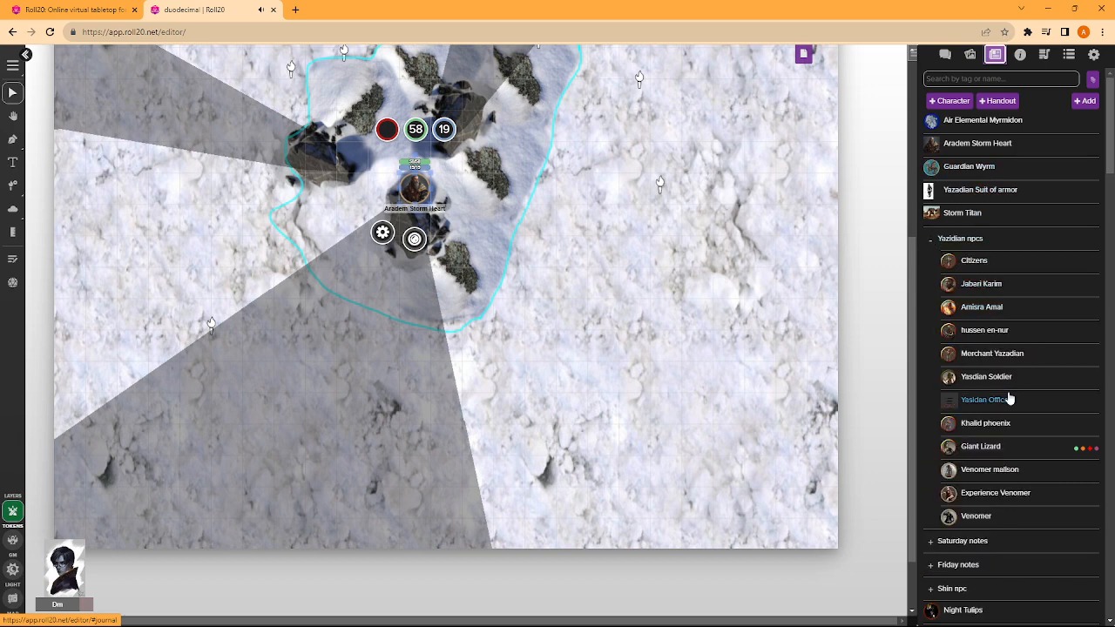
drag(1009, 399, 571, 283)
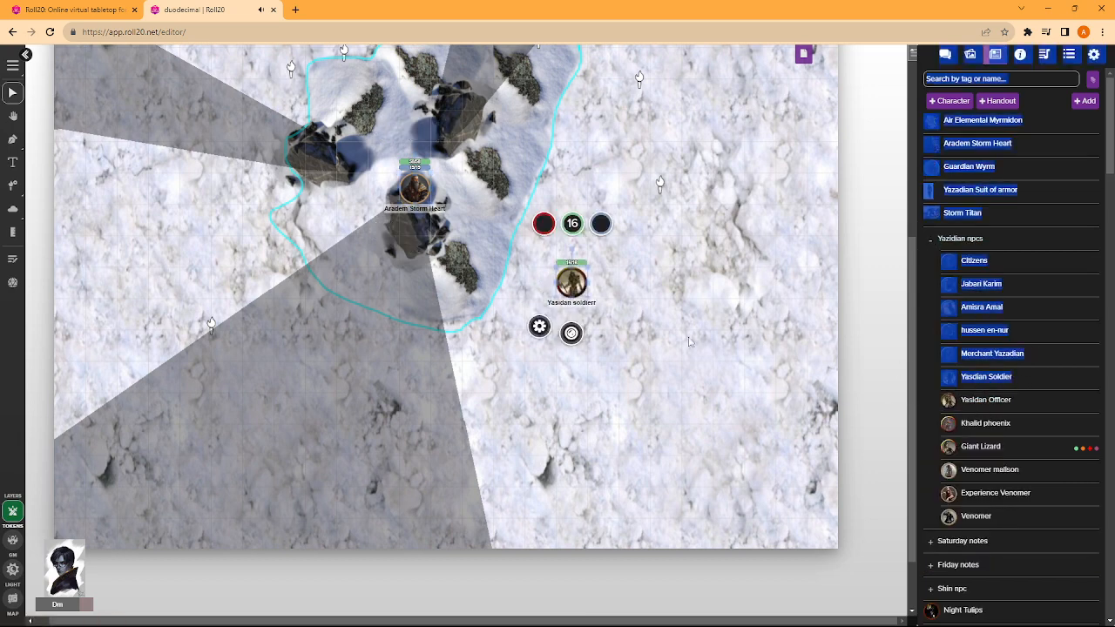
click(931, 400)
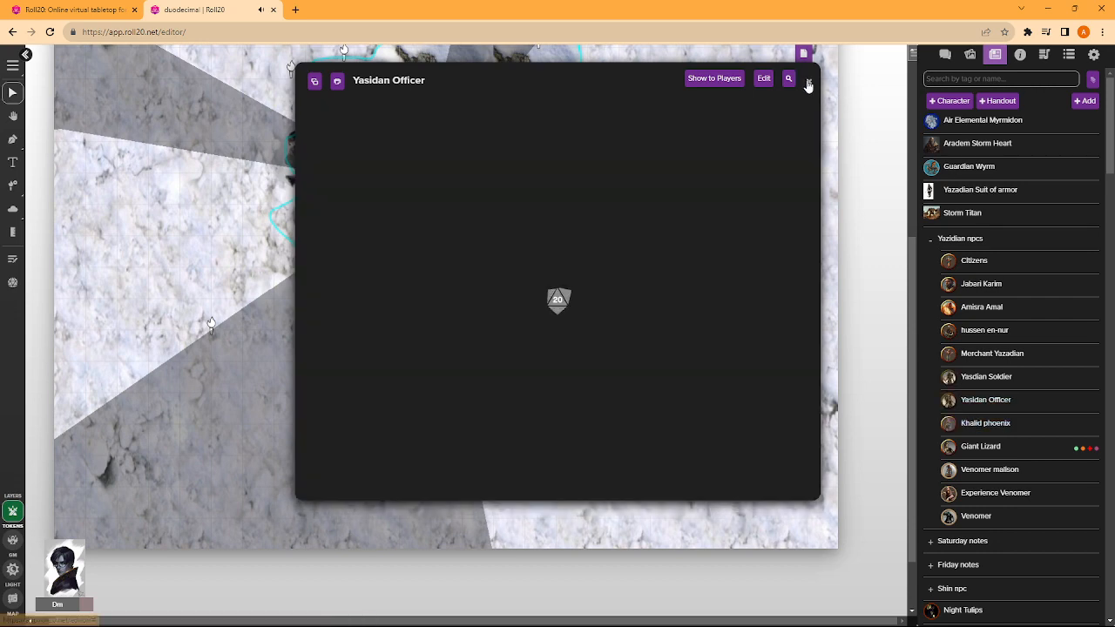
click(809, 82)
drag(975, 400, 713, 331)
drag(715, 336, 594, 272)
click(720, 315)
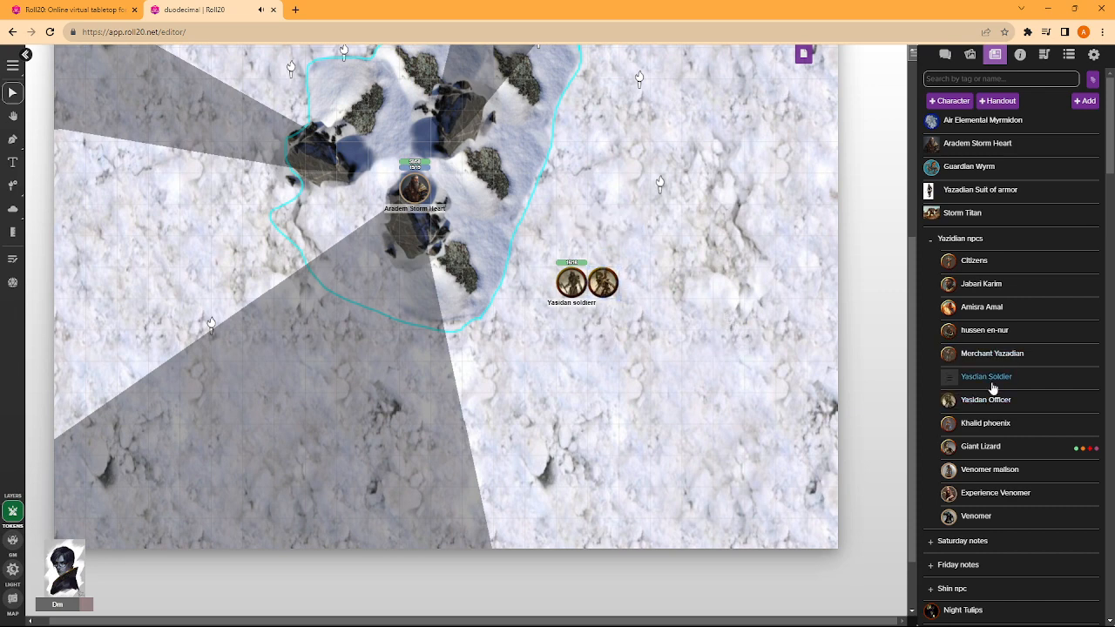
- Add two more Yasdian Soldier tokens to complete a two-by-two group, and move all four north beside the rocks' northeastern outline
drag(991, 387, 613, 350)
drag(985, 383, 605, 317)
click(614, 349)
click(587, 322)
drag(634, 254, 554, 353)
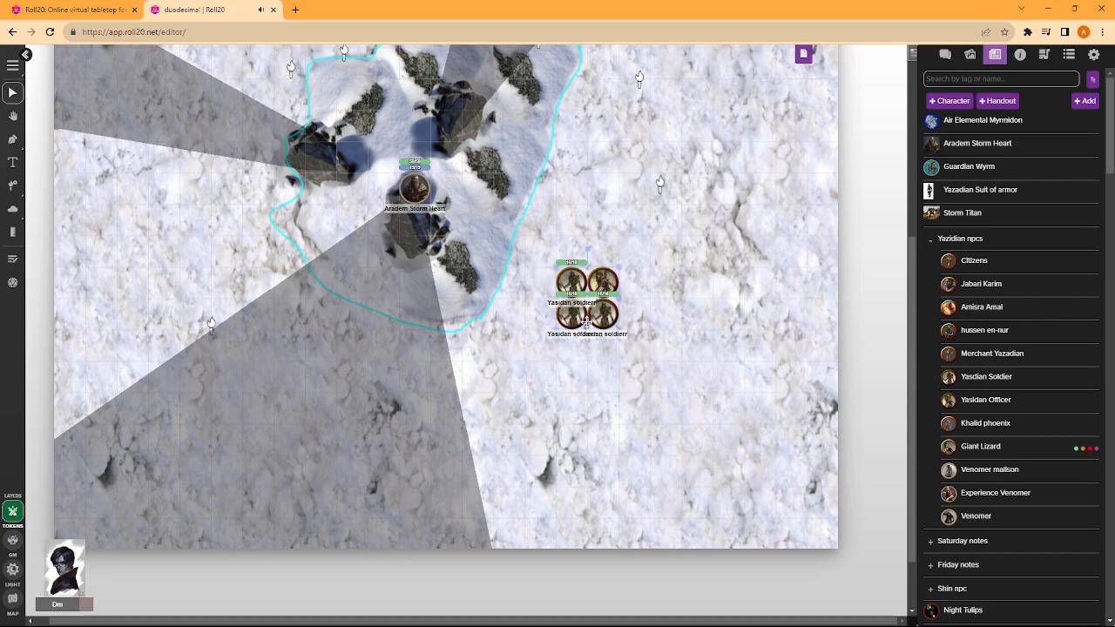
drag(587, 320, 619, 133)
scroll(445, 292, up, 2)
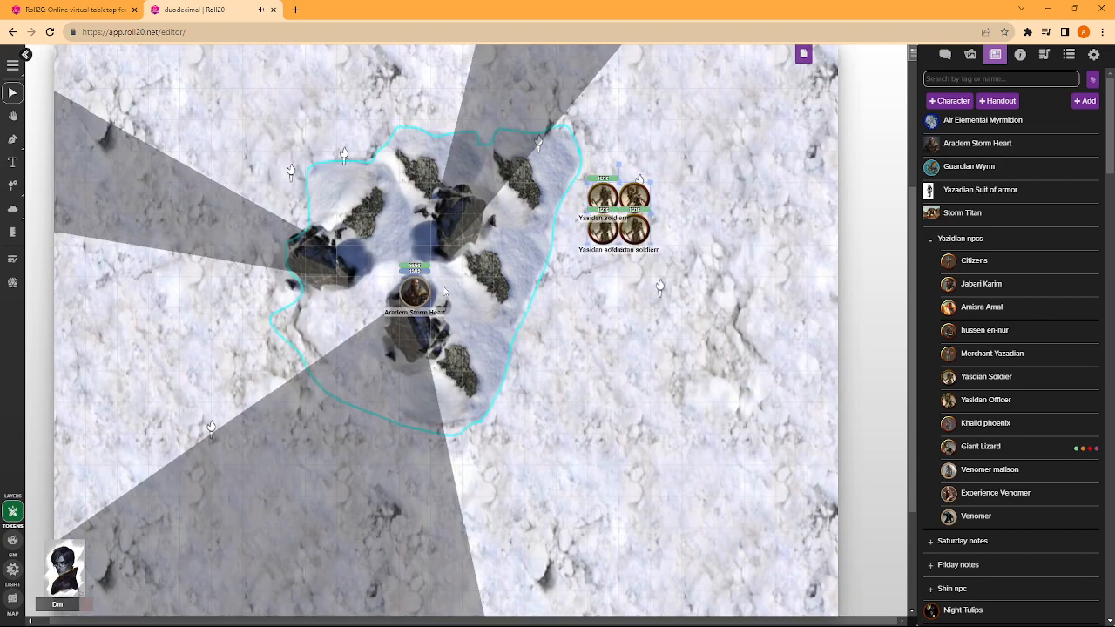
- Check the barrier on the lighting layer and shift the character token one square east on the token layer
click(12, 569)
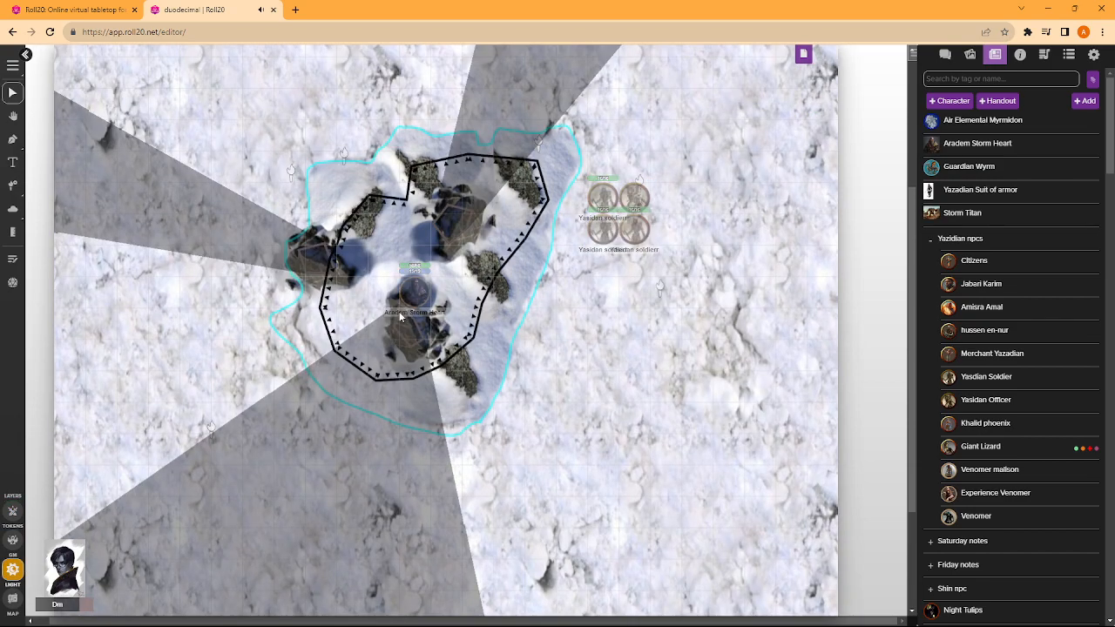
click(12, 511)
drag(417, 295, 448, 280)
- Move the four-token soldier group to the snow north of the rocks and the character token onto the snow east of them
drag(582, 174, 659, 256)
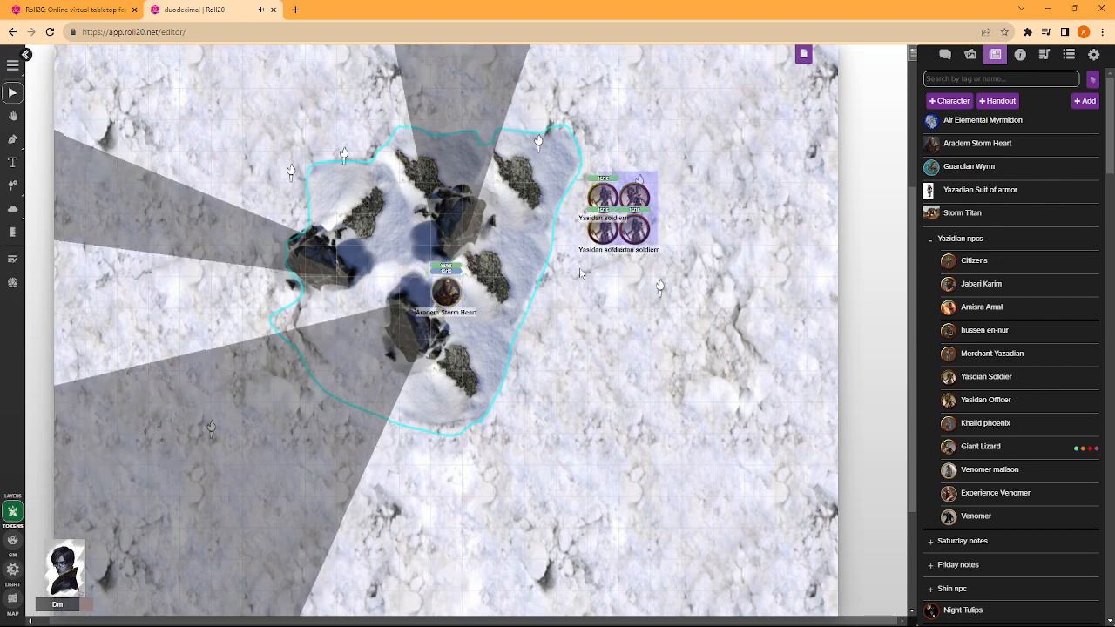
drag(603, 196, 604, 112)
drag(441, 292, 631, 229)
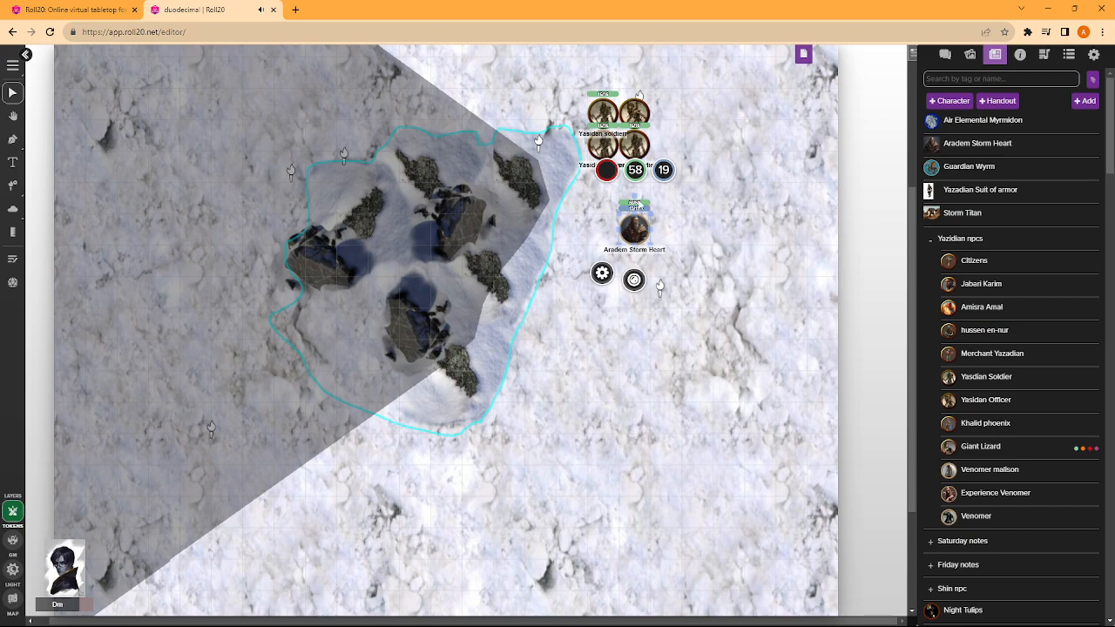
scroll(645, 173, up, 3)
drag(670, 353, 603, 396)
drag(603, 399, 374, 302)
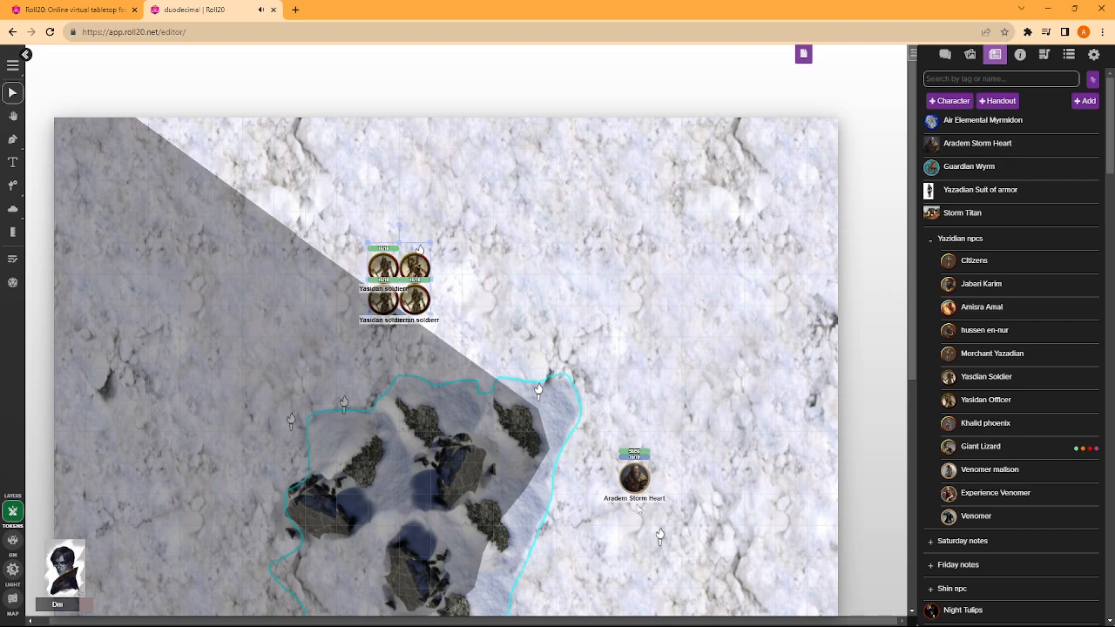
- Move the character token just north of the rocks and the soldier group to the page's northern edge
drag(634, 477, 478, 320)
drag(383, 298, 166, 440)
right_click(168, 443)
drag(326, 277, 486, 132)
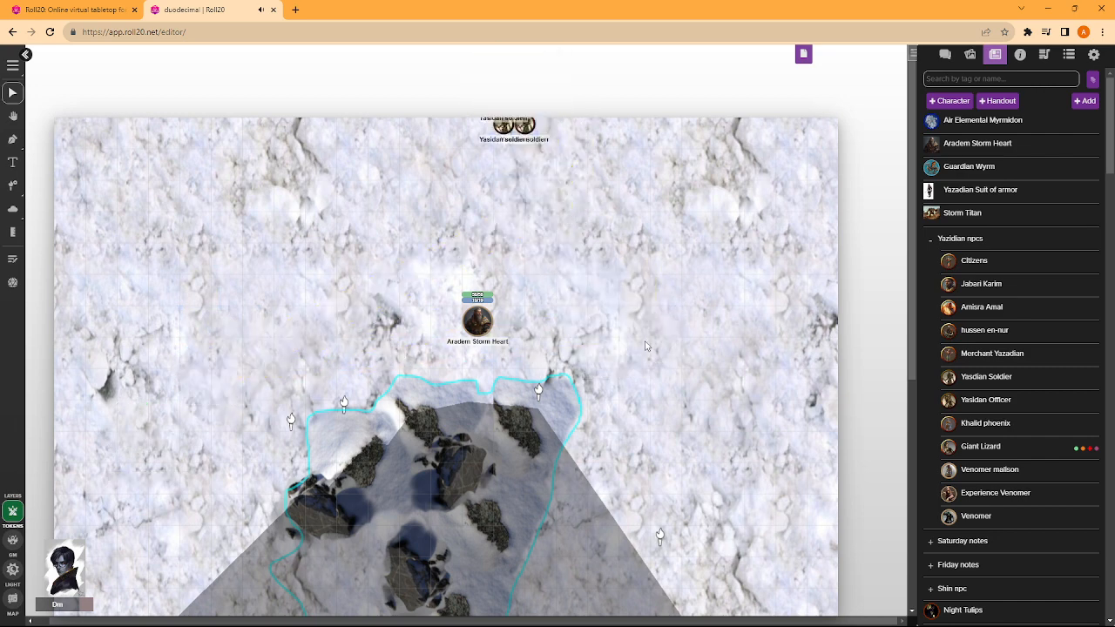
- Select and delete the lower pair of soldier tokens at the page's northern edge
drag(597, 195, 465, 130)
key(Delete)
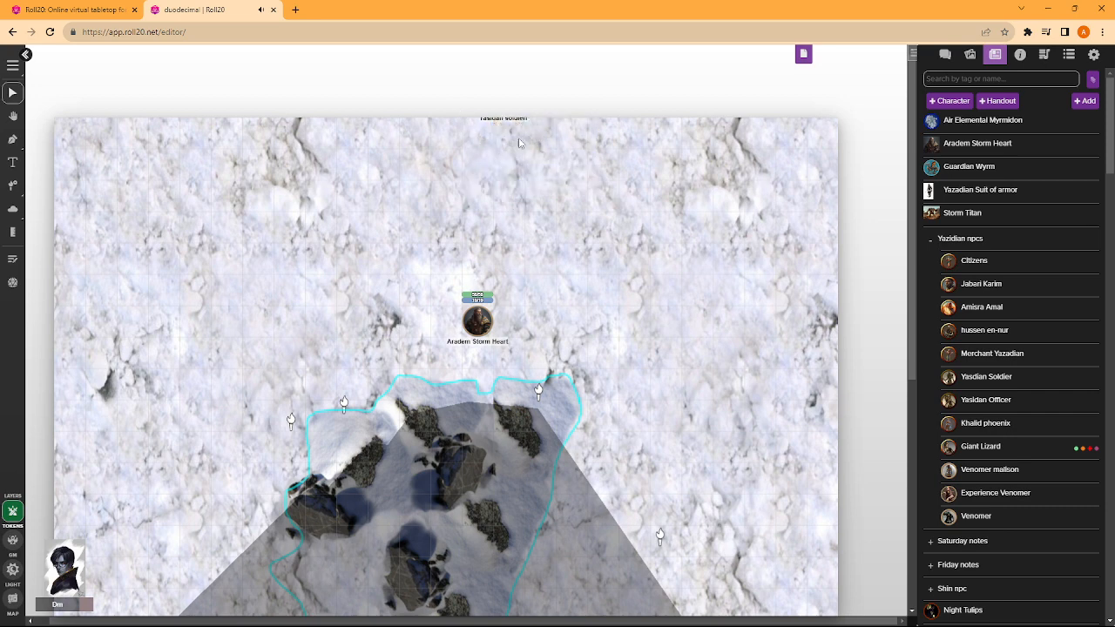
right_click(478, 122)
click(427, 209)
- Move the character token from the northern snow back in between the rocks
drag(476, 320, 418, 502)
scroll(609, 287, down, 3)
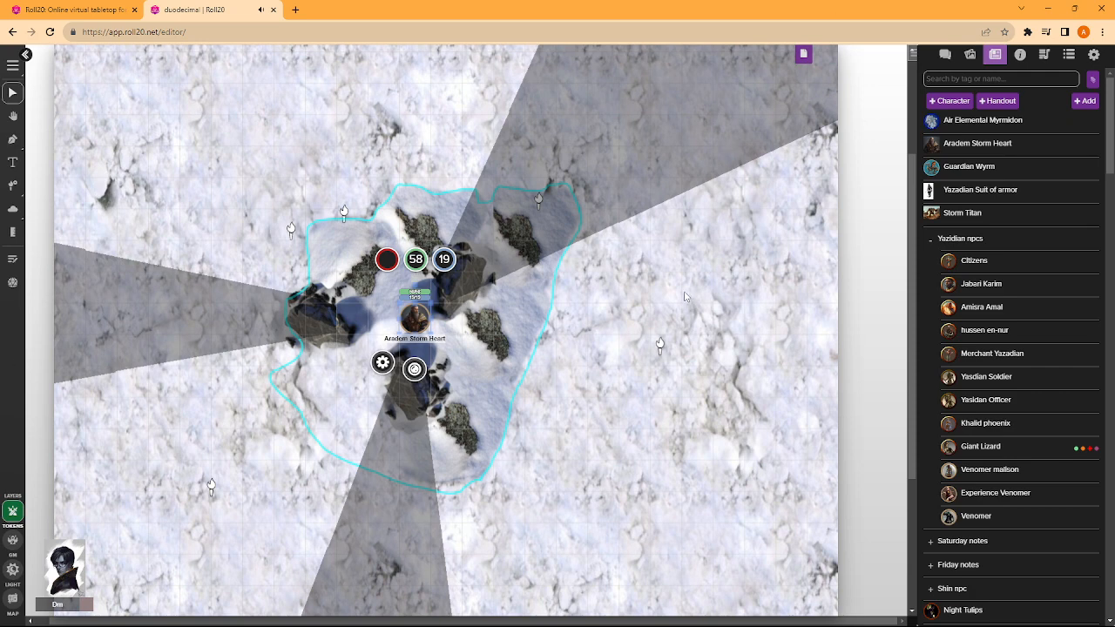
mouse_move(643, 590)
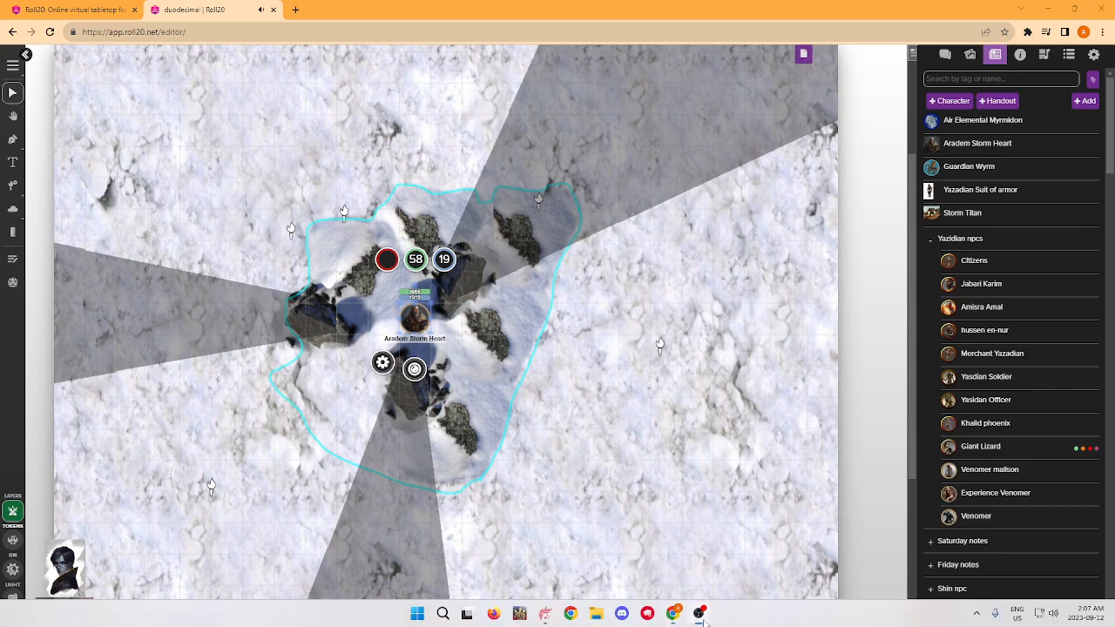